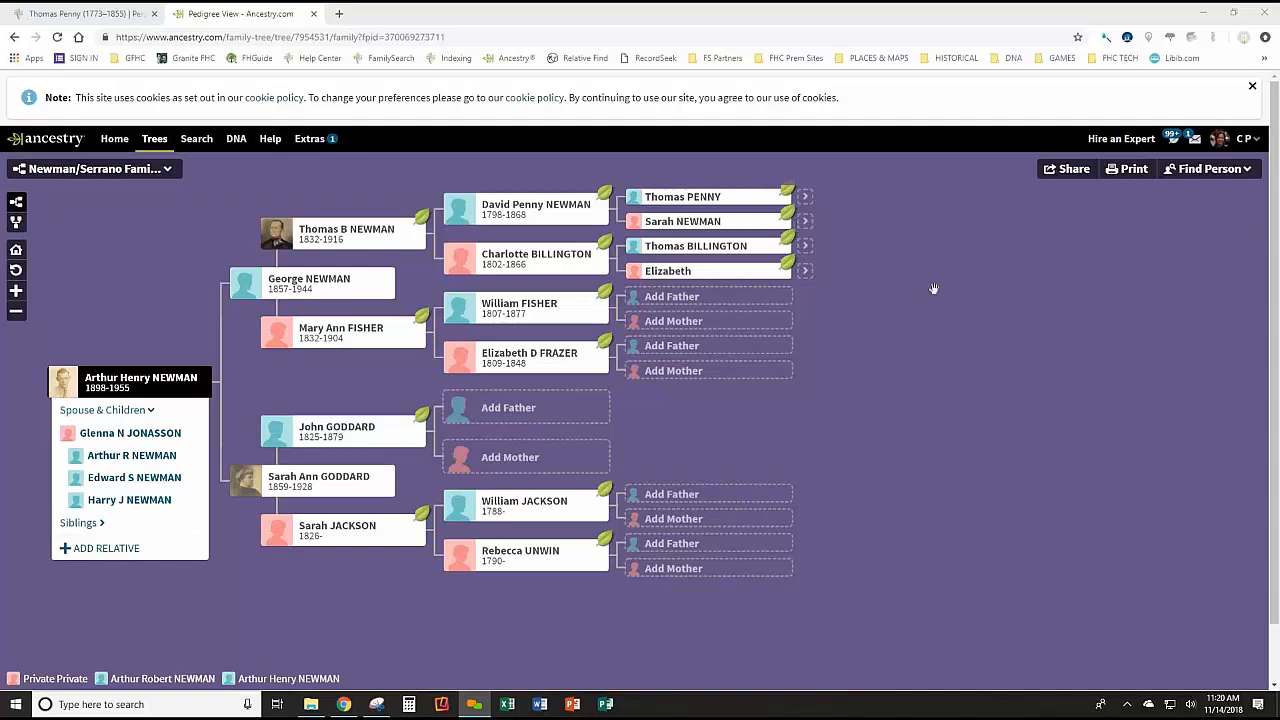
Switch from the Ancestry pedigree to FamilySearch and review the ancestor's vitals, spouses, children and parents.
{"action": "left_click_drag", "start_coordinate": [900, 428], "coordinate": [959, 471]}
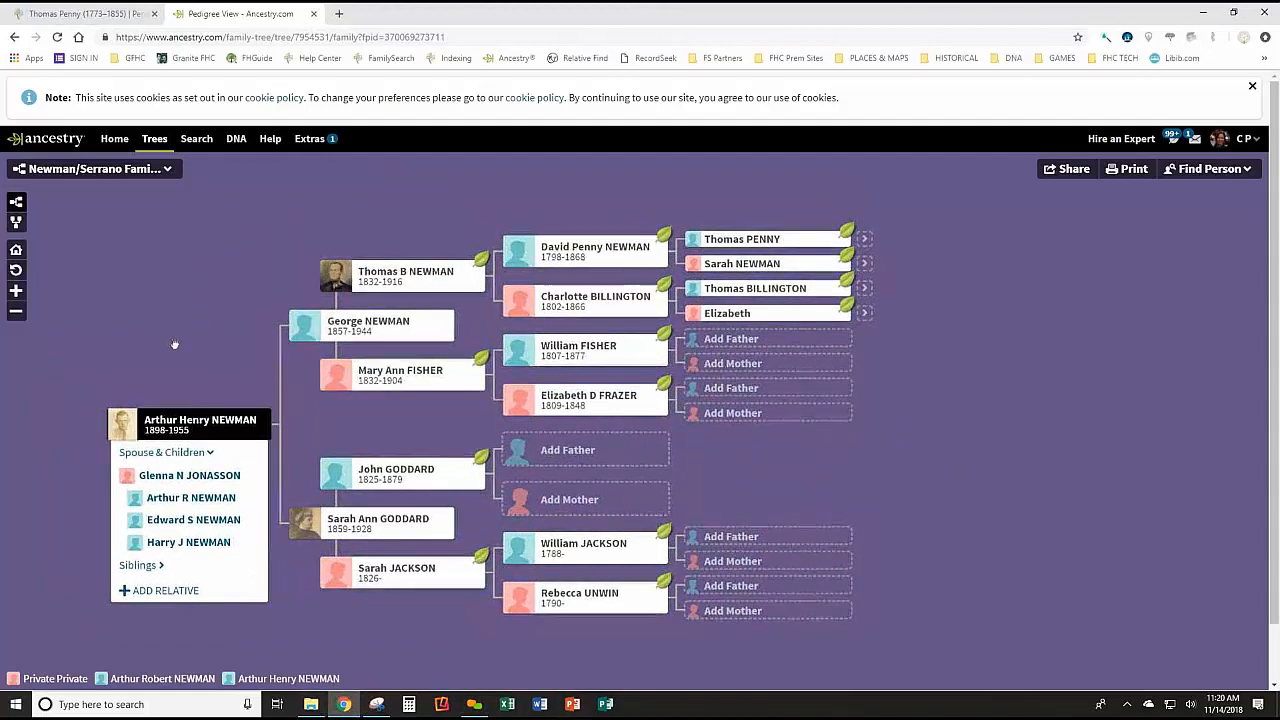
{"action": "left_click_drag", "start_coordinate": [175, 344], "coordinate": [175, 334]}
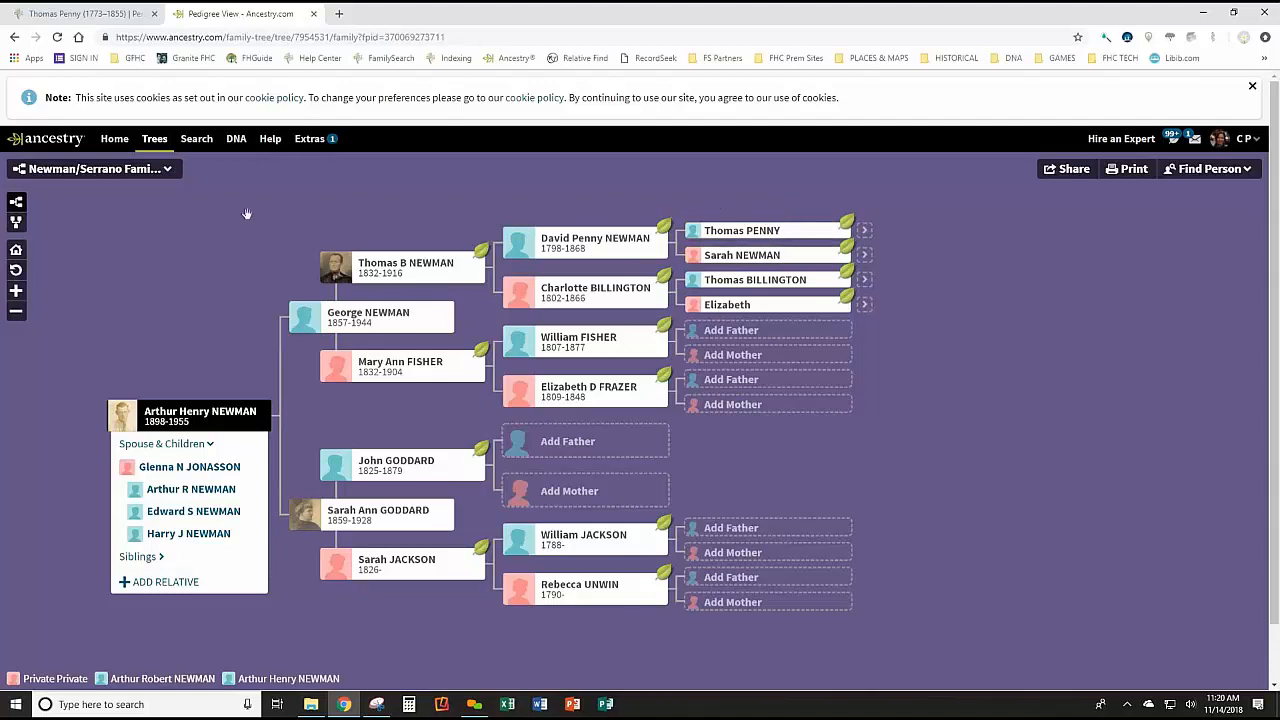
{"action": "left_click", "coordinate": [88, 15]}
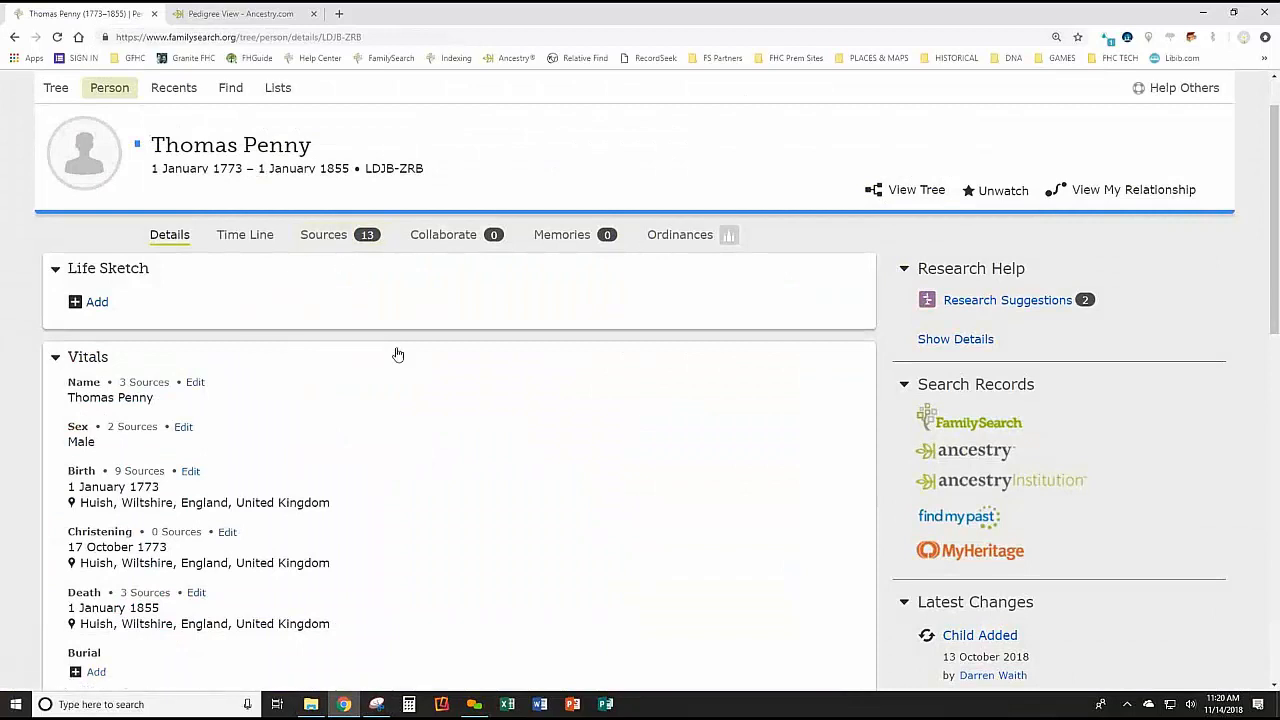
{"action": "scroll", "coordinate": [397, 354], "scroll_direction": "down", "scroll_amount": 8}
{"action": "scroll", "coordinate": [397, 354], "scroll_direction": "down", "scroll_amount": 2}
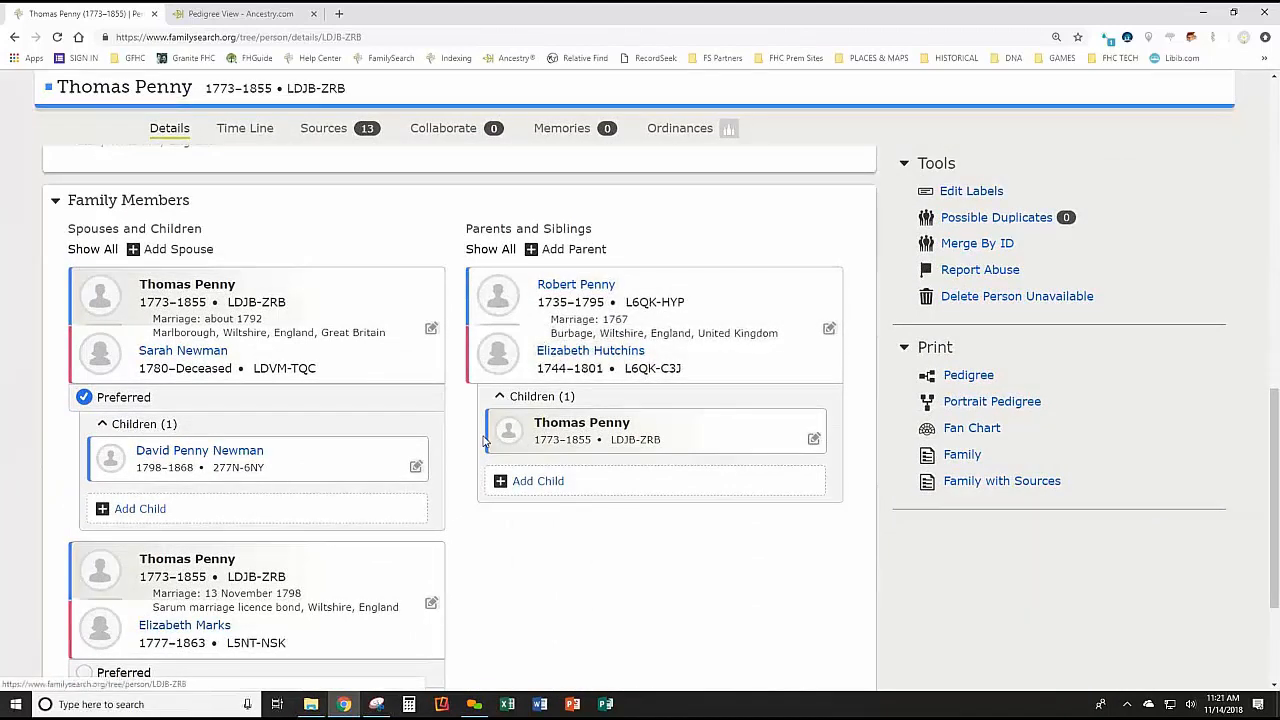
{"action": "scroll", "coordinate": [484, 440], "scroll_direction": "up", "scroll_amount": 10}
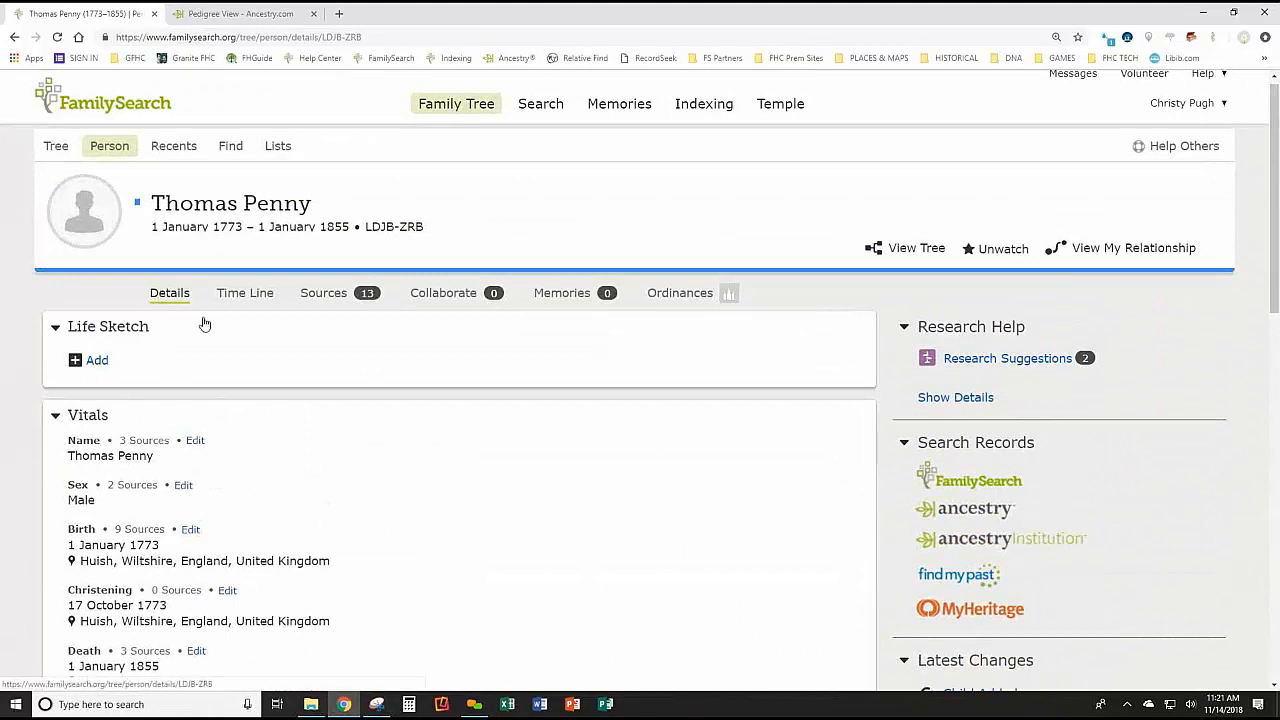
Open the ancestor's FamilySearch tree in landscape view and expand the father's line by several earlier generations.
{"action": "left_click", "coordinate": [928, 252]}
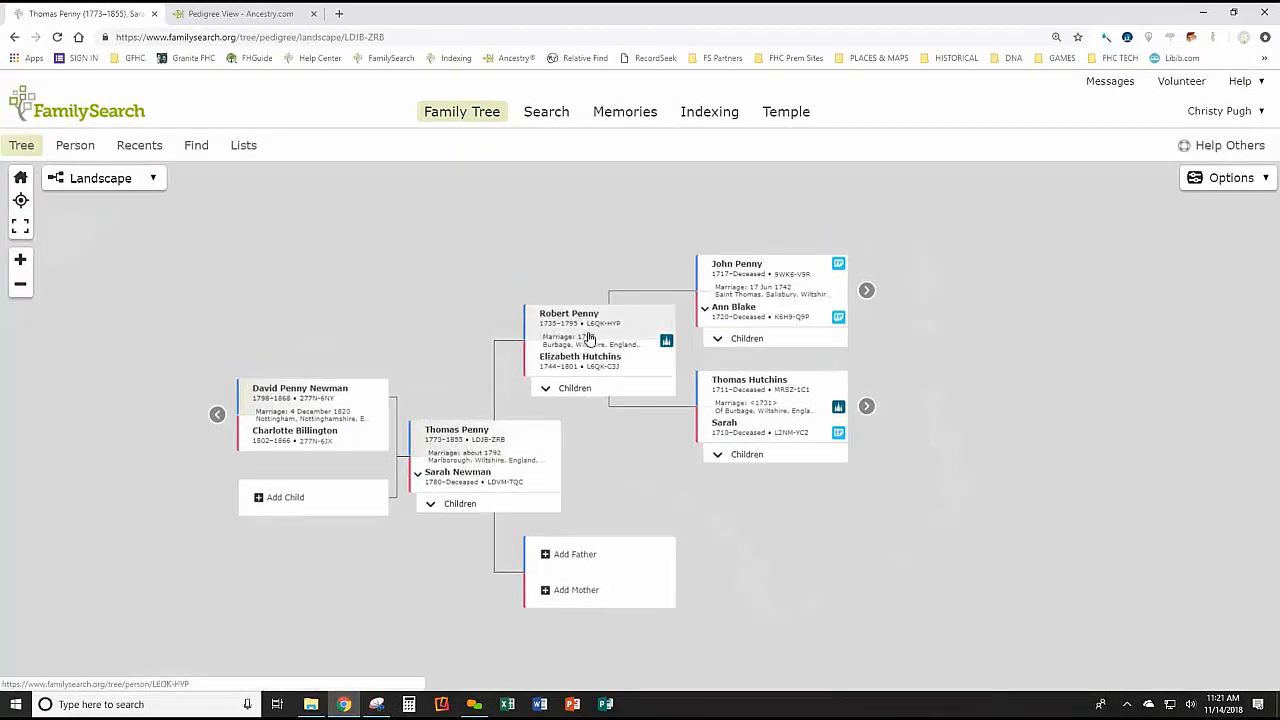
{"action": "left_click", "coordinate": [866, 291]}
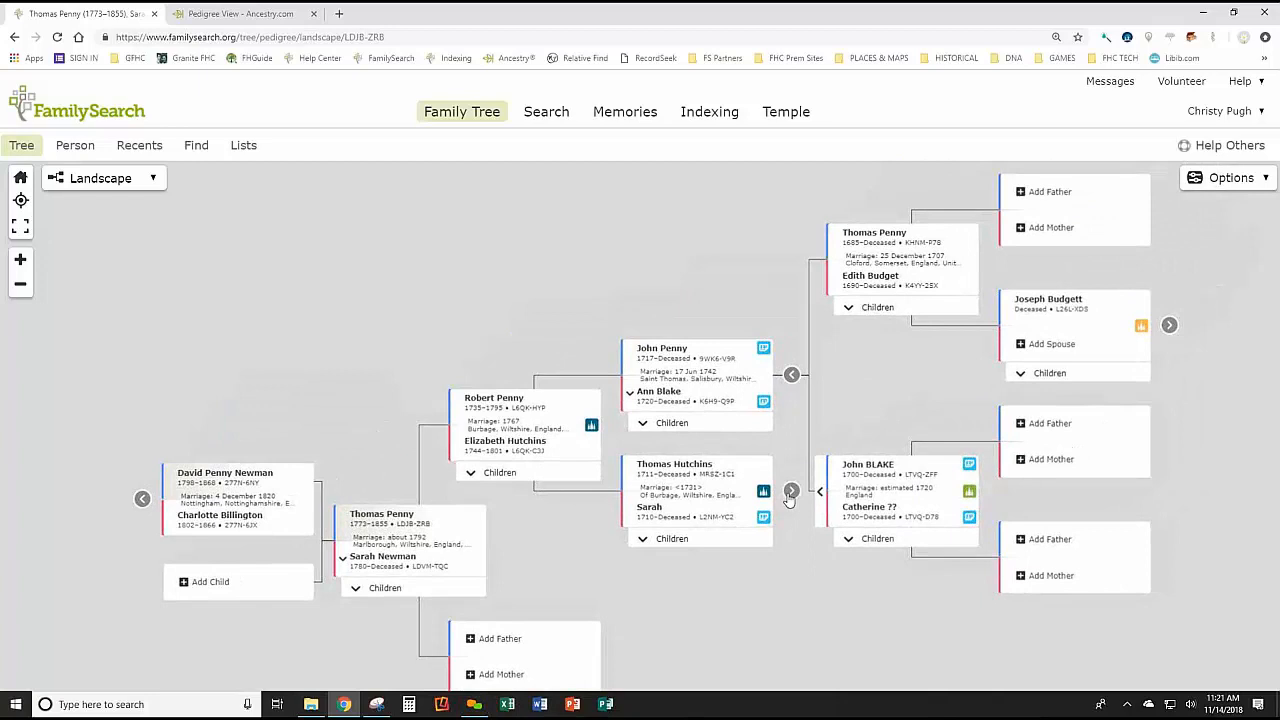
{"action": "left_click", "coordinate": [790, 492]}
{"action": "left_click", "coordinate": [792, 376]}
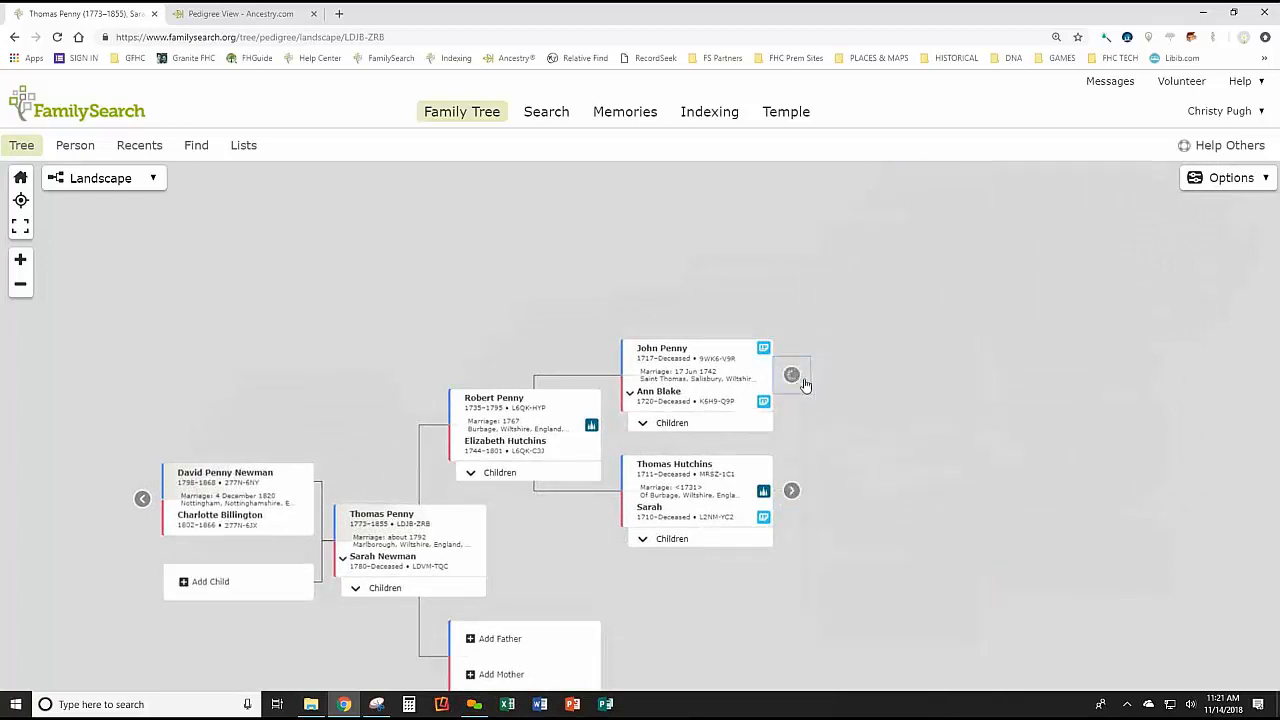
{"action": "left_click", "coordinate": [792, 376]}
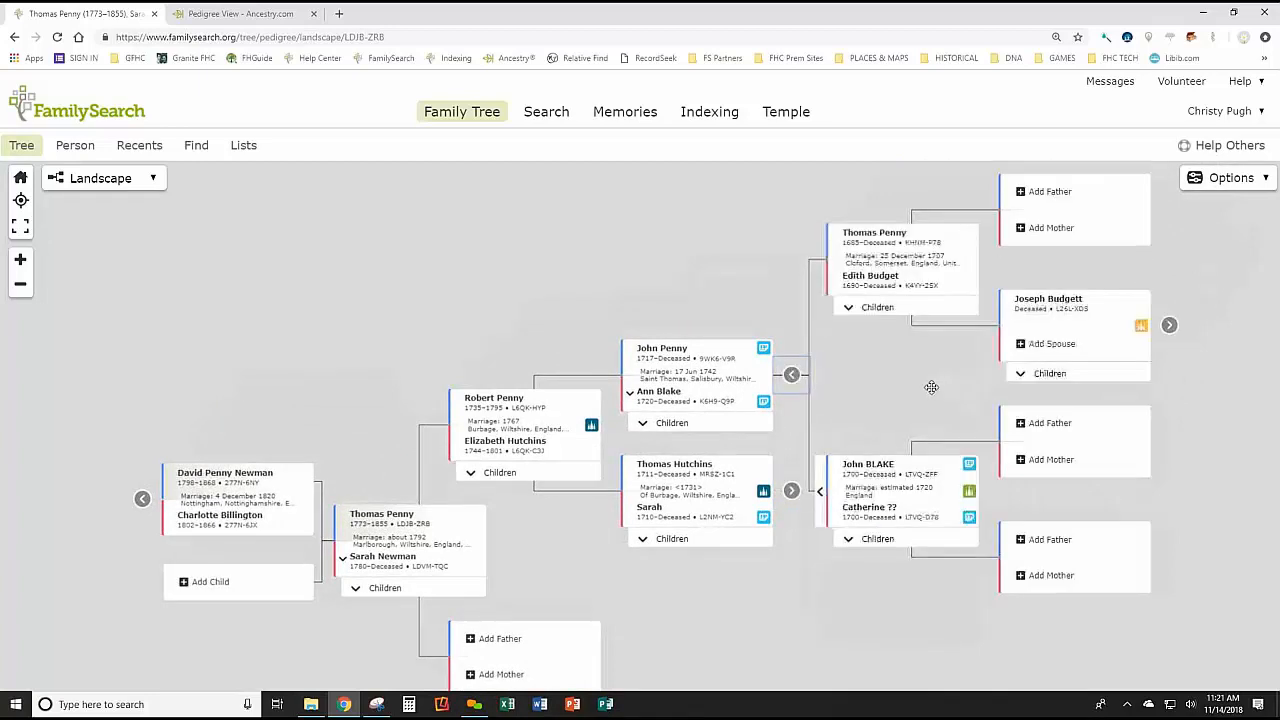
{"action": "left_click", "coordinate": [1172, 326]}
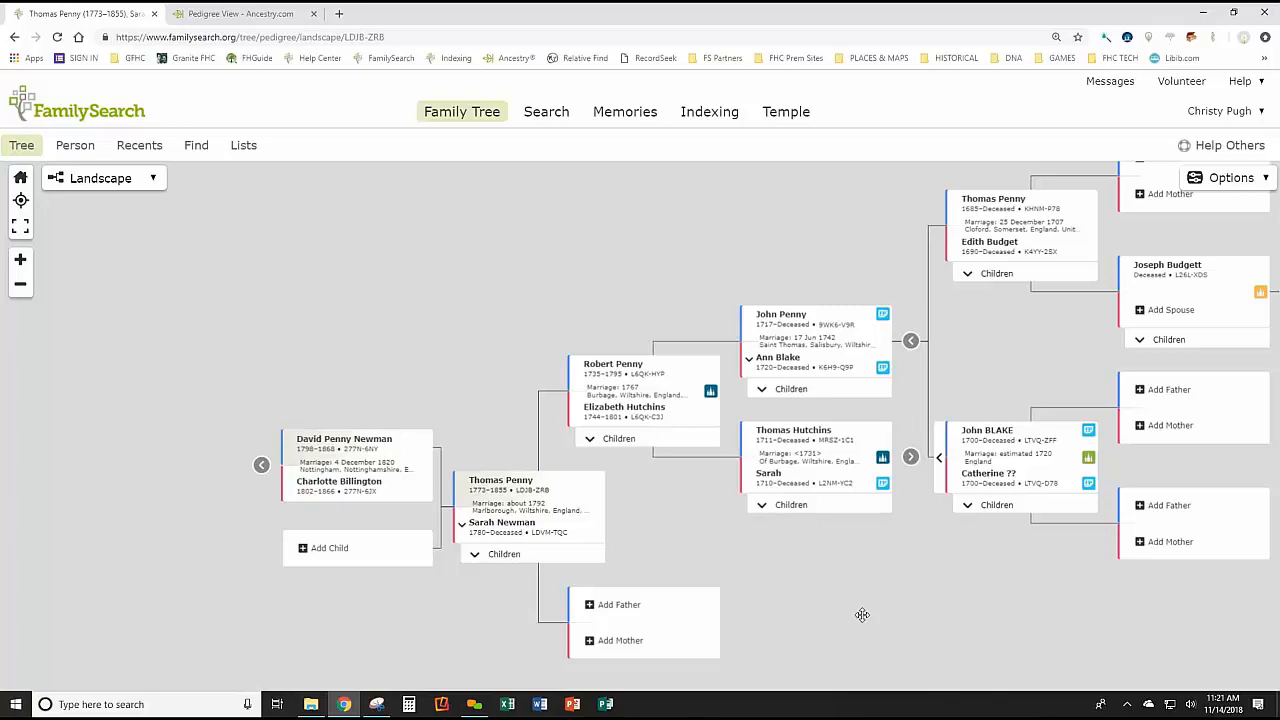
{"action": "left_click_drag", "start_coordinate": [987, 352], "coordinate": [1017, 354]}
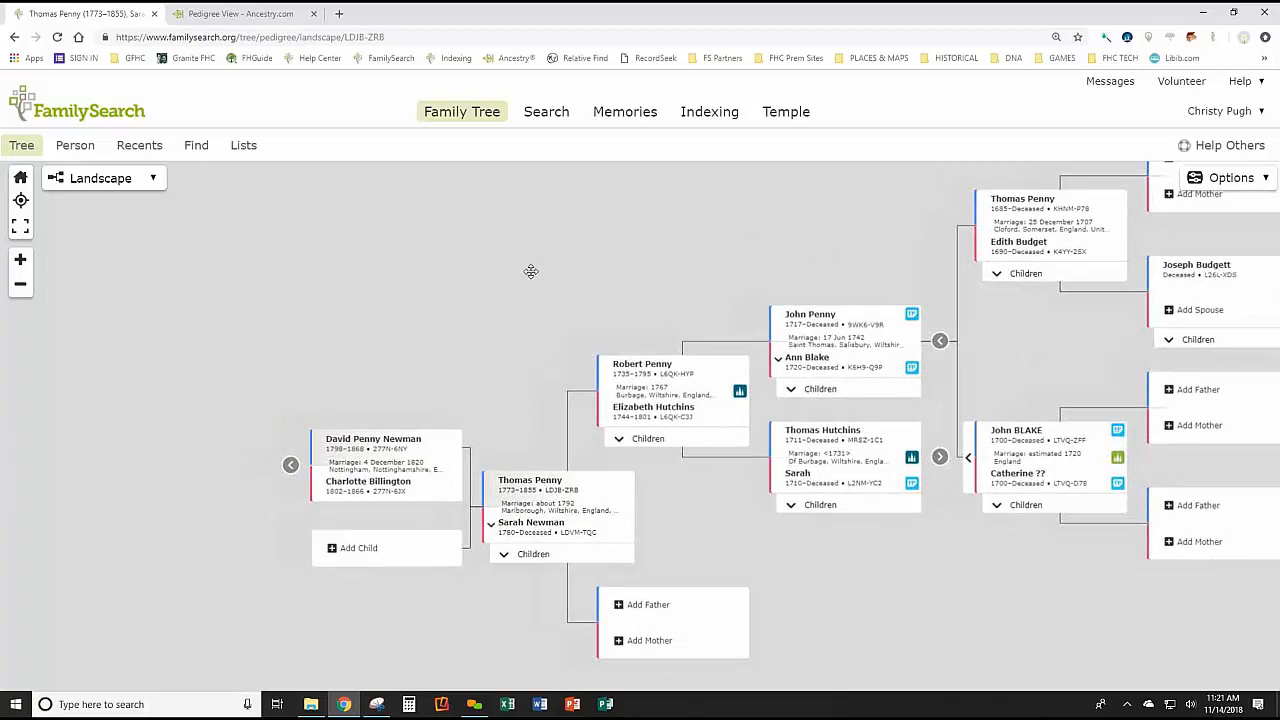
{"action": "left_click_drag", "start_coordinate": [334, 326], "coordinate": [335, 302]}
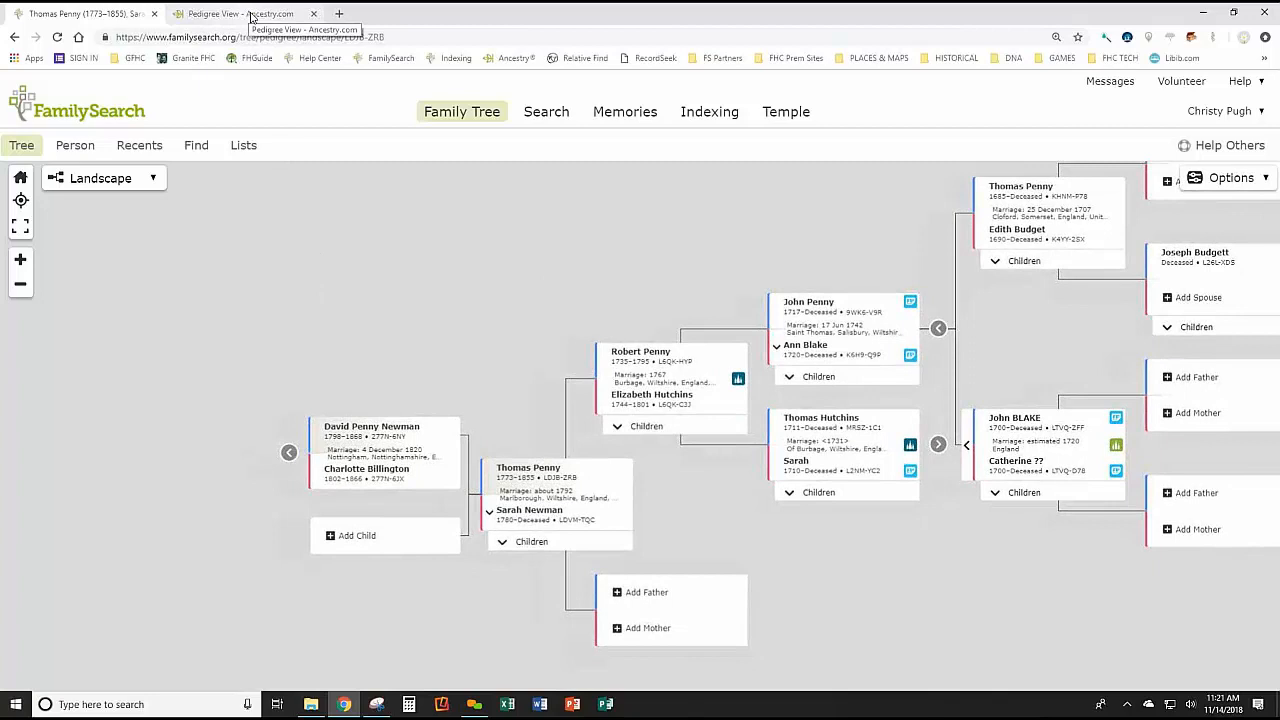
Switch to the Newman/Serrano Family Tree on Ancestry and open the profile of the earliest direct paternal-line ancestor shown.
{"action": "left_click", "coordinate": [251, 16]}
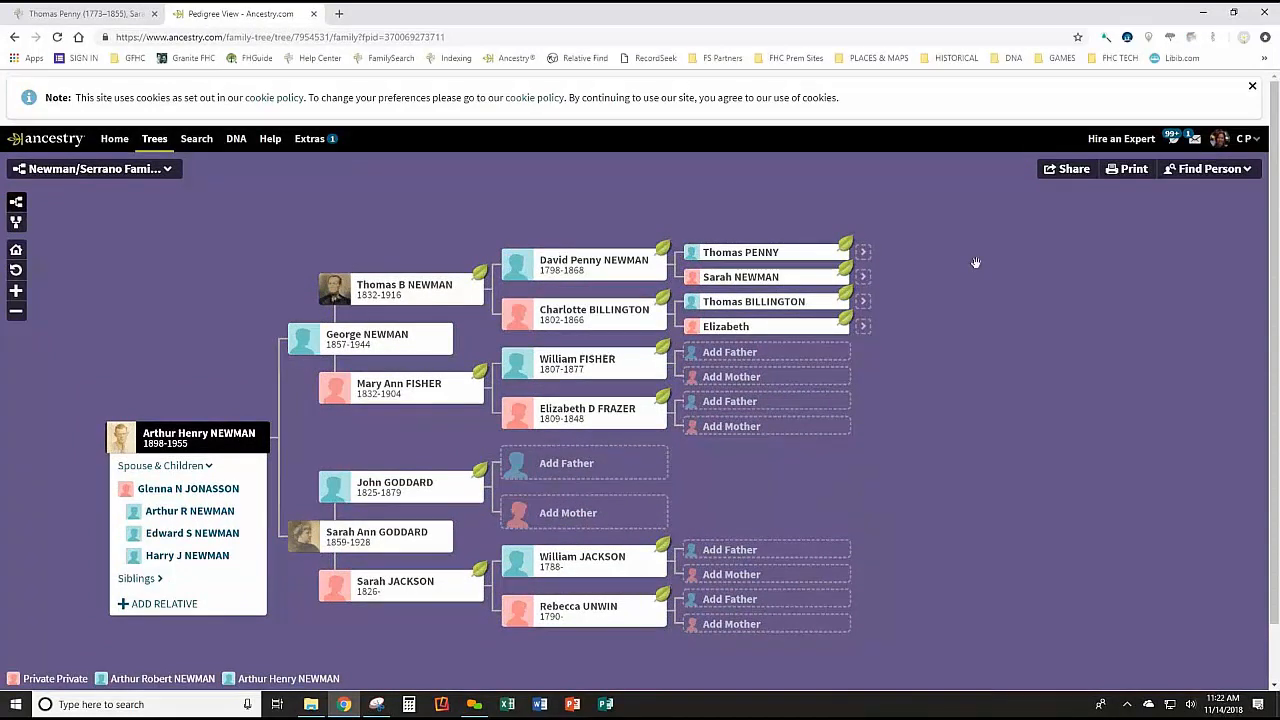
{"action": "left_click", "coordinate": [777, 257]}
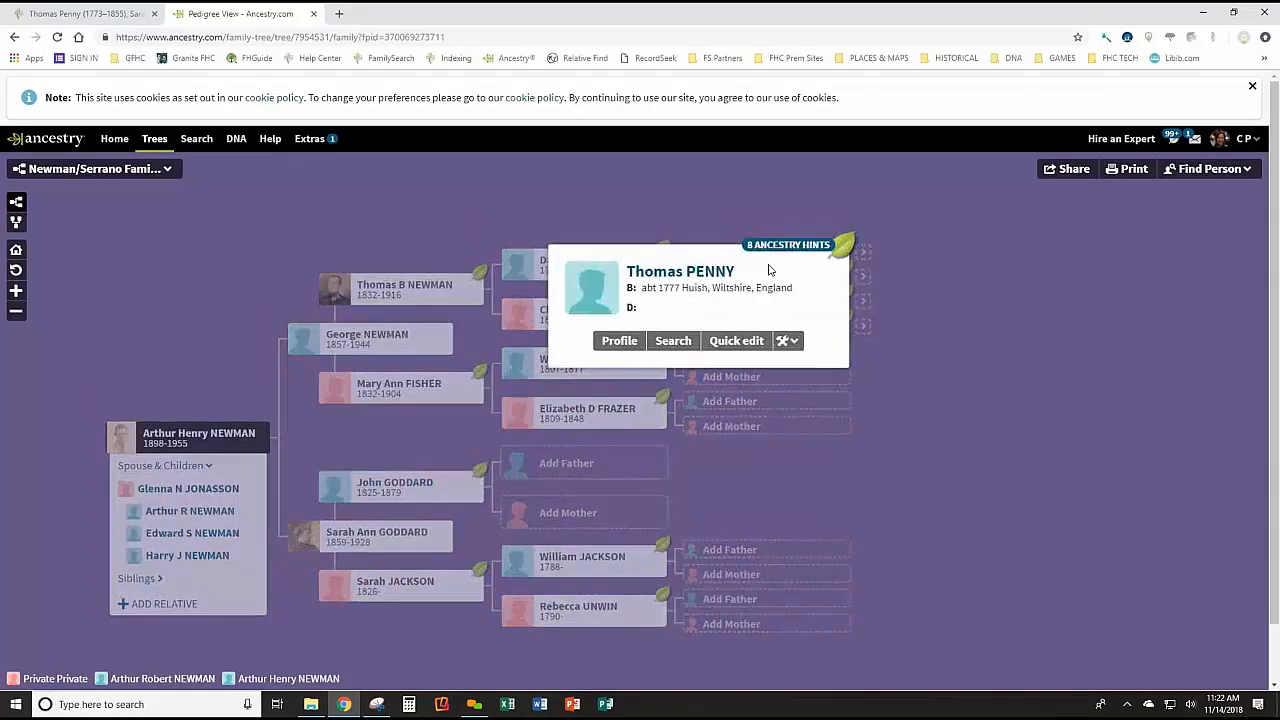
{"action": "left_click", "coordinate": [612, 343]}
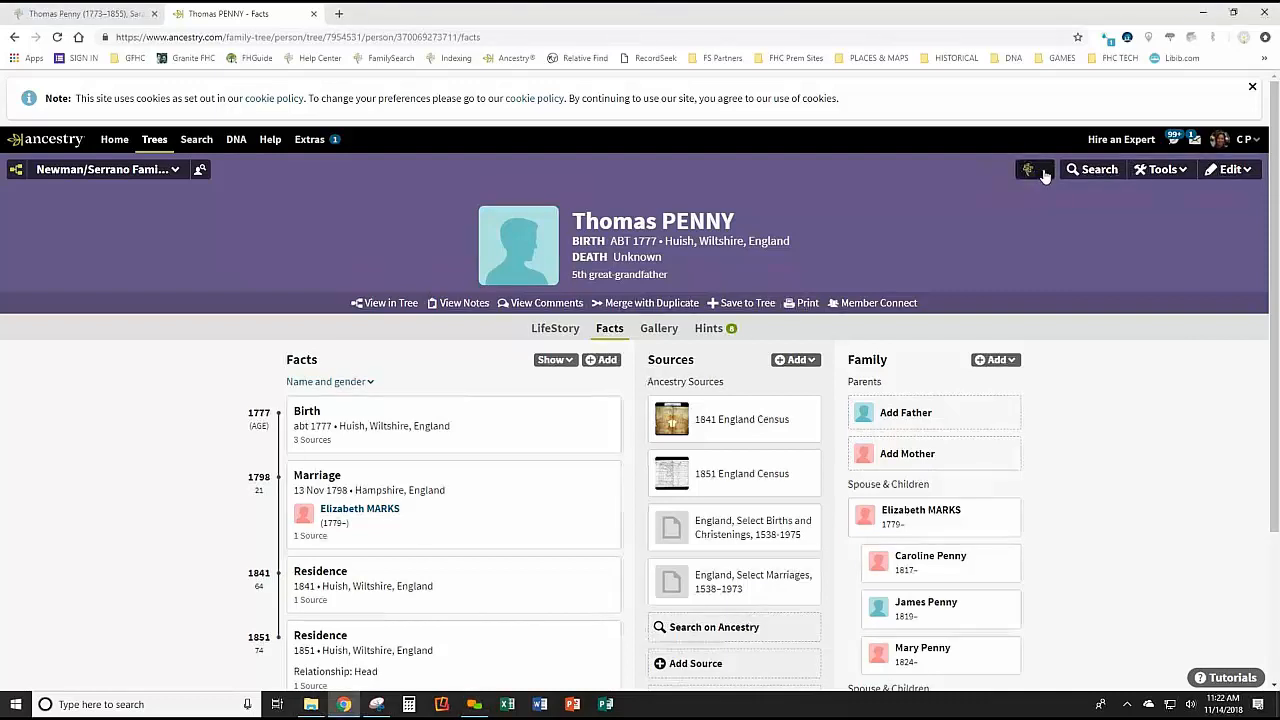
Look up the best FamilySearch matches for the ancestor from the Ancestry profile.
{"action": "left_click", "coordinate": [1043, 173]}
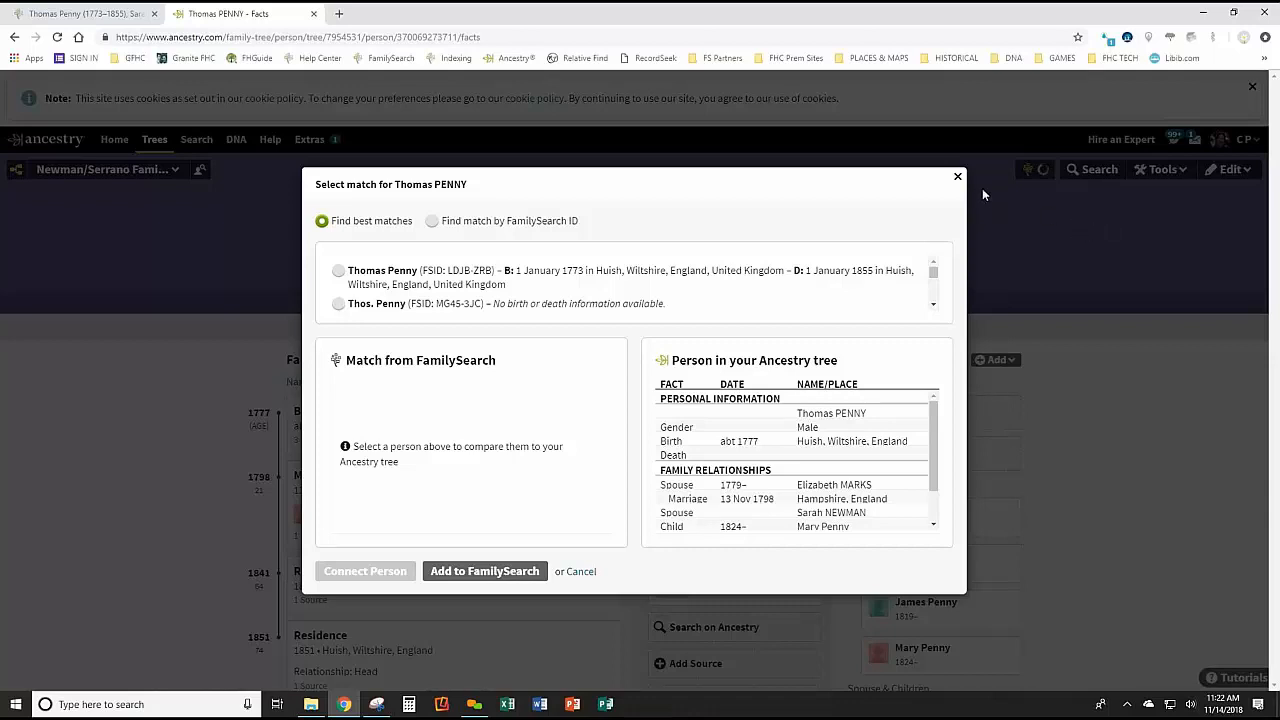
{"action": "left_click", "coordinate": [957, 176]}
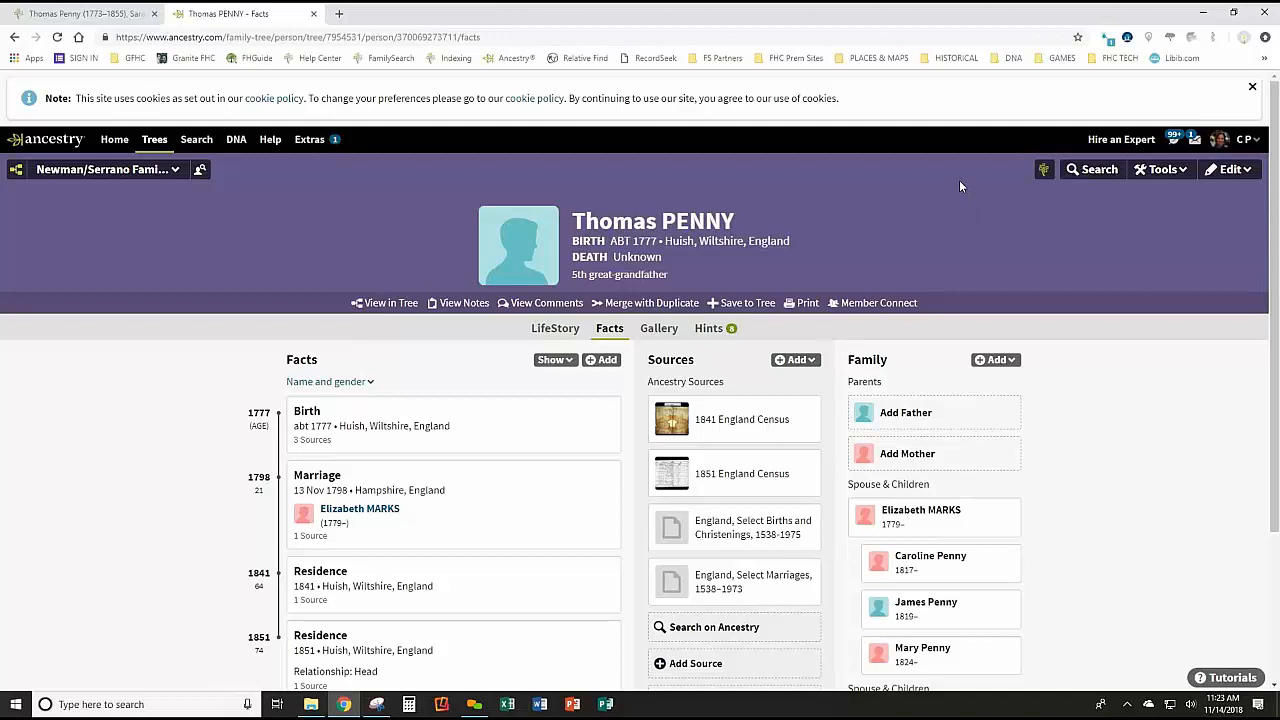
{"action": "left_click", "coordinate": [1040, 178]}
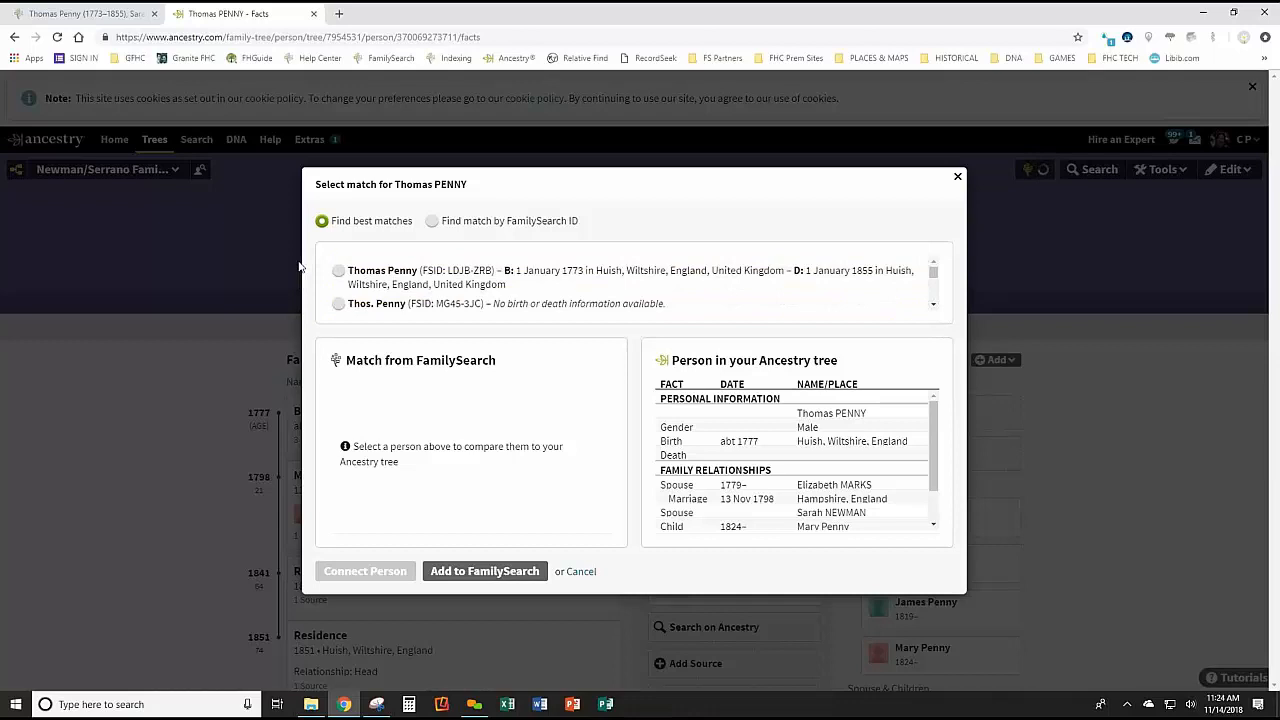
Check the ancestor's ID in the FamilySearch tree against the ID of the first match listed on Ancestry.
{"action": "left_click", "coordinate": [85, 17]}
{"action": "left_click_drag", "start_coordinate": [469, 280], "coordinate": [350, 344]}
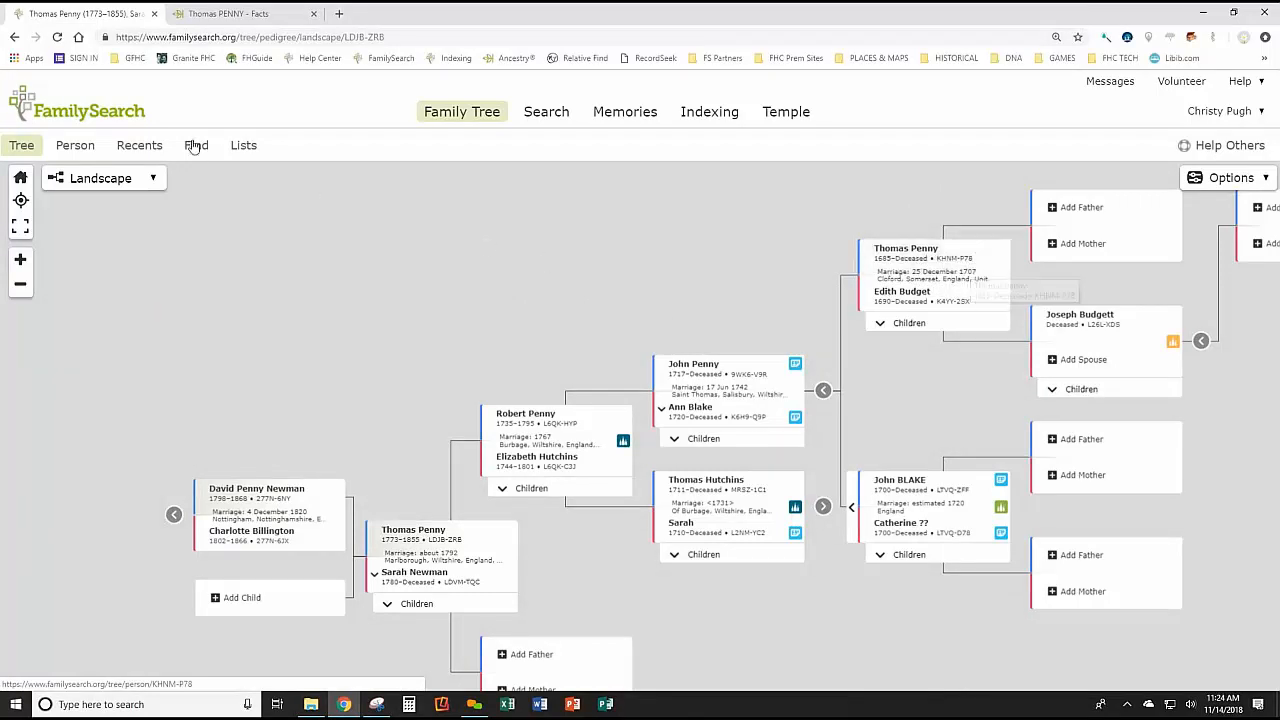
{"action": "left_click", "coordinate": [224, 14]}
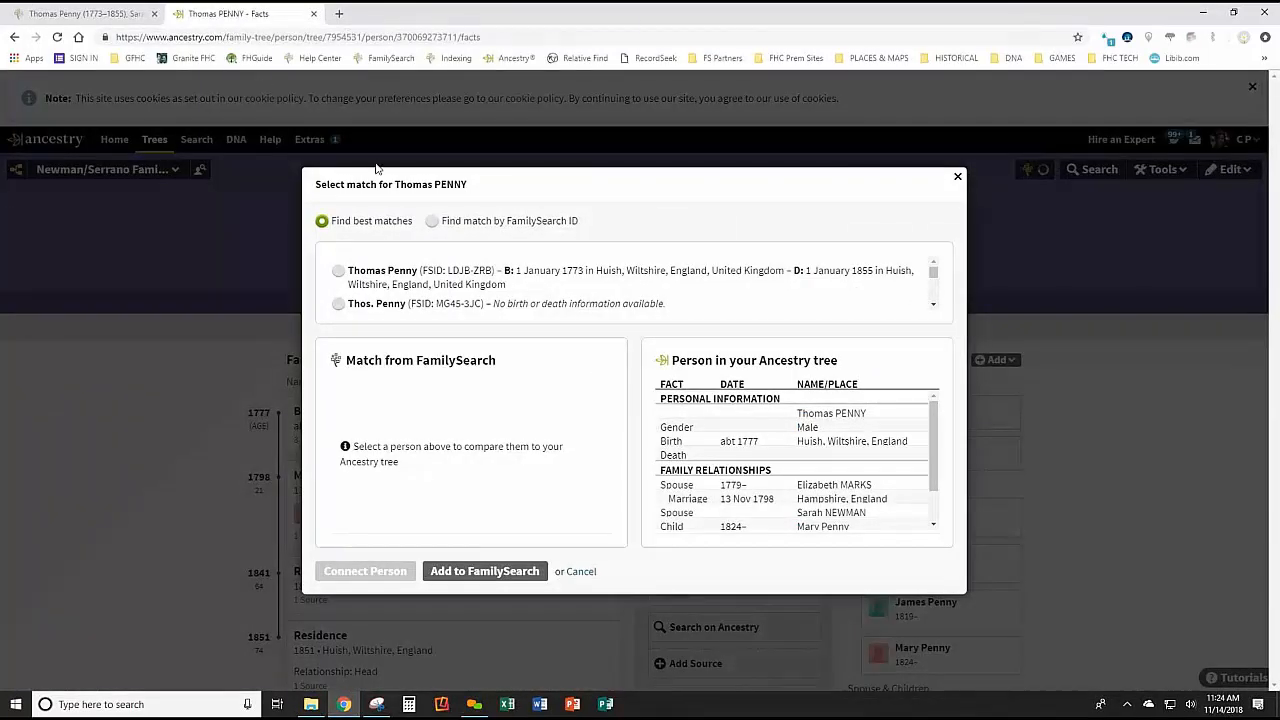
{"action": "left_click", "coordinate": [101, 16]}
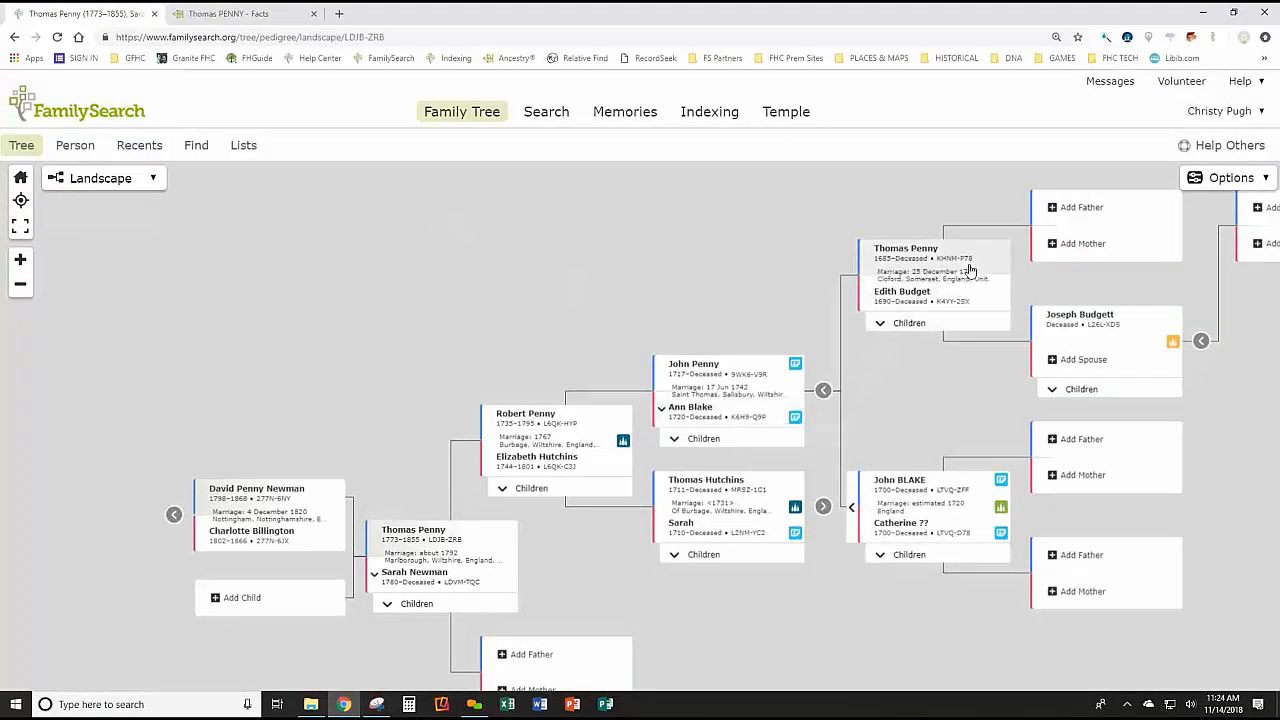
{"action": "left_click_drag", "start_coordinate": [583, 342], "coordinate": [604, 256]}
{"action": "left_click_drag", "start_coordinate": [644, 517], "coordinate": [680, 472]}
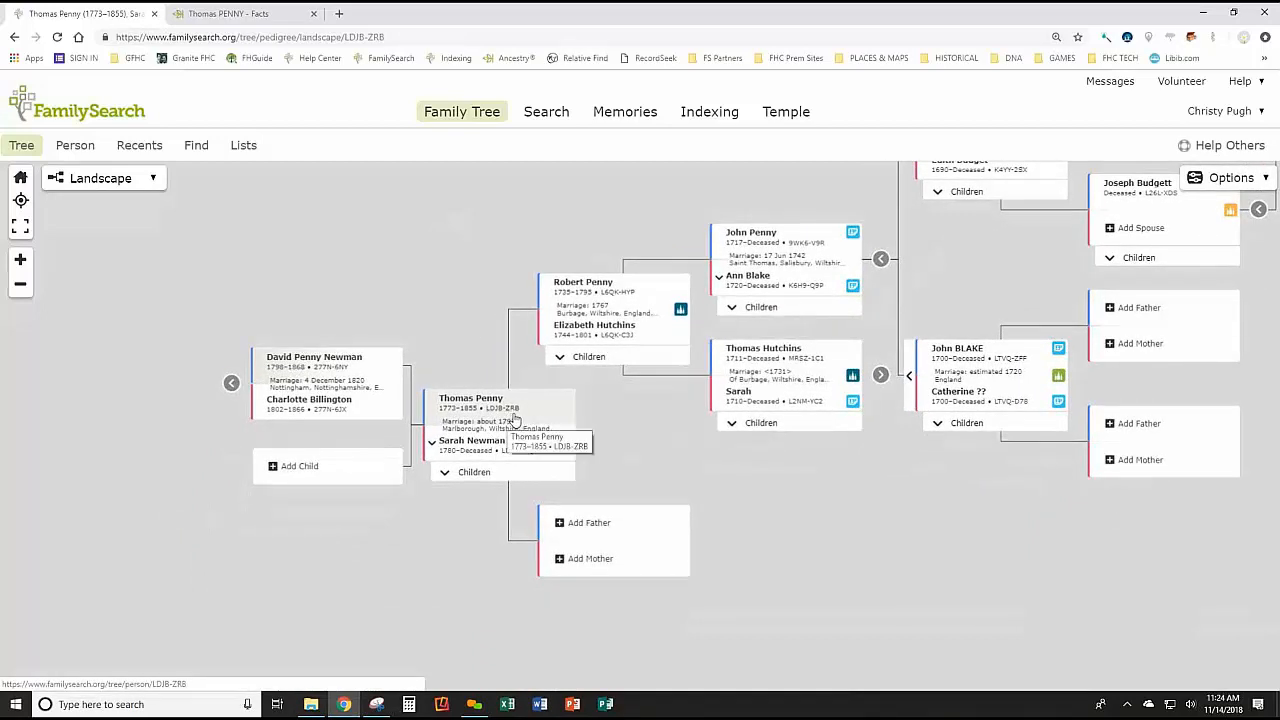
Return to Ancestry and connect the ancestor to the first listed FamilySearch match.
{"action": "left_click", "coordinate": [245, 20]}
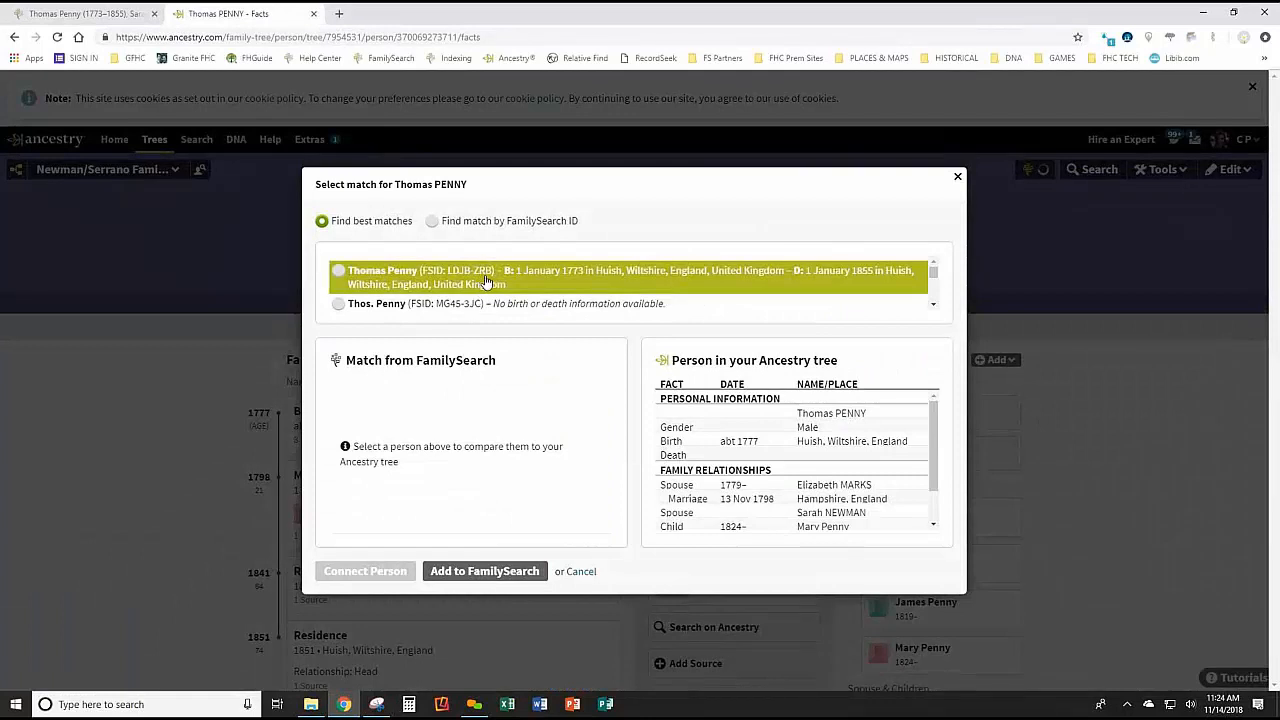
{"action": "left_click", "coordinate": [340, 275]}
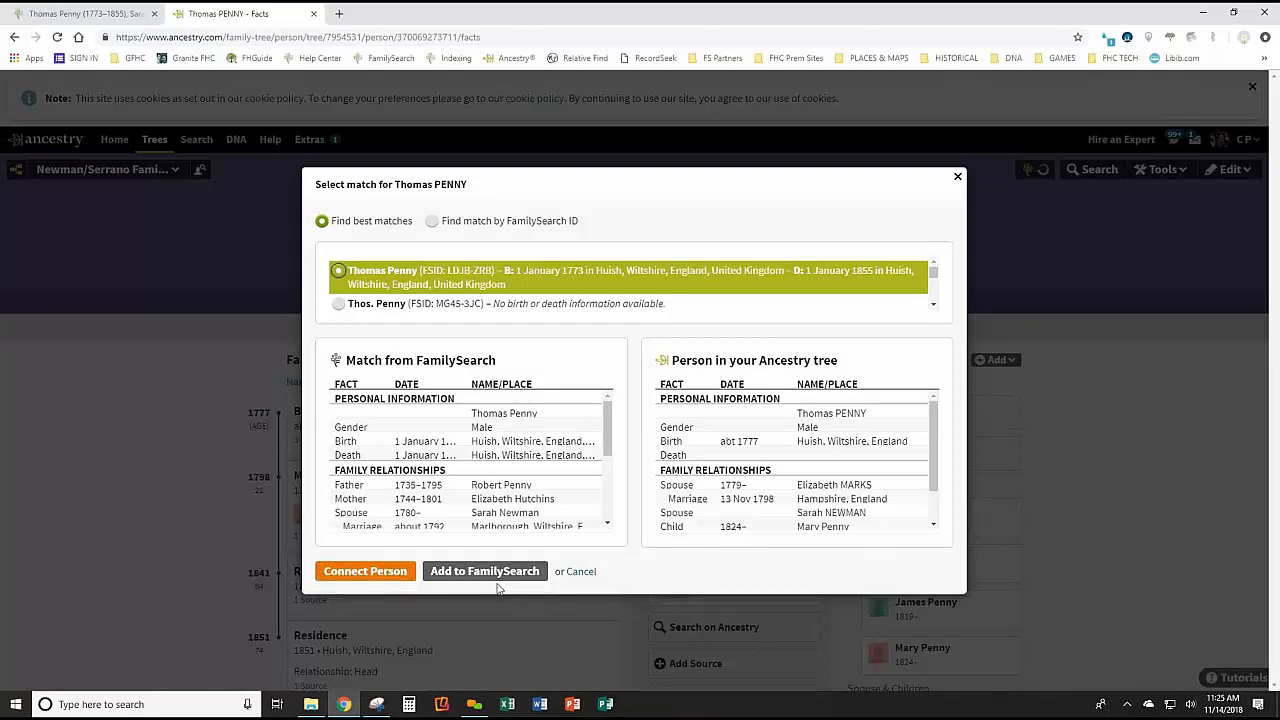
{"action": "left_click", "coordinate": [344, 578]}
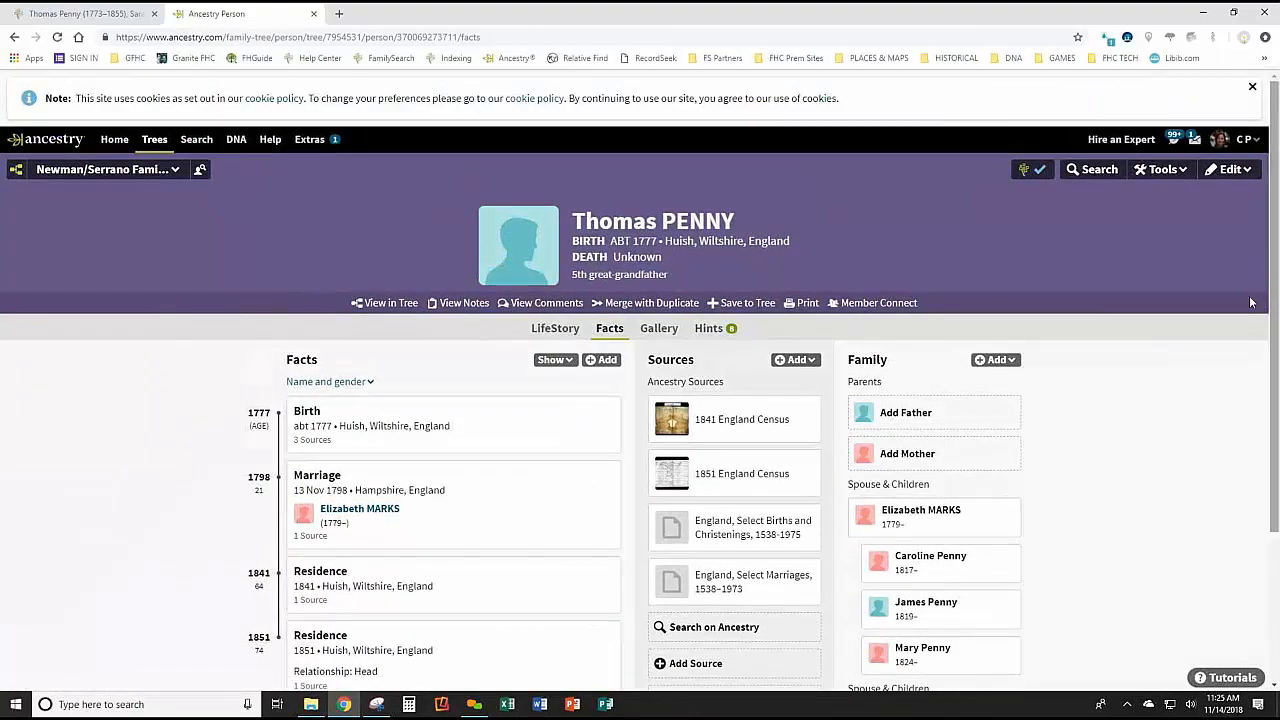
View the connected person's FamilySearch page from the Ancestry profile, closing that page when finished.
{"action": "left_click", "coordinate": [1038, 178]}
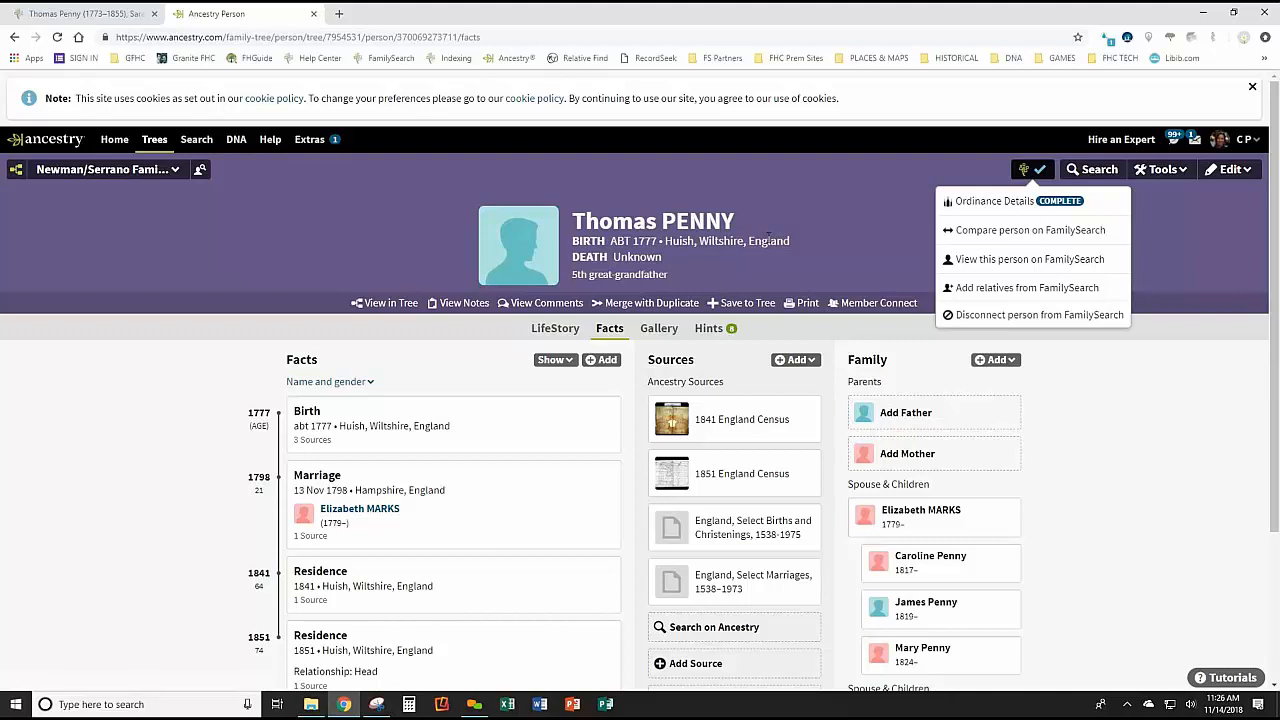
{"action": "left_click", "coordinate": [999, 260]}
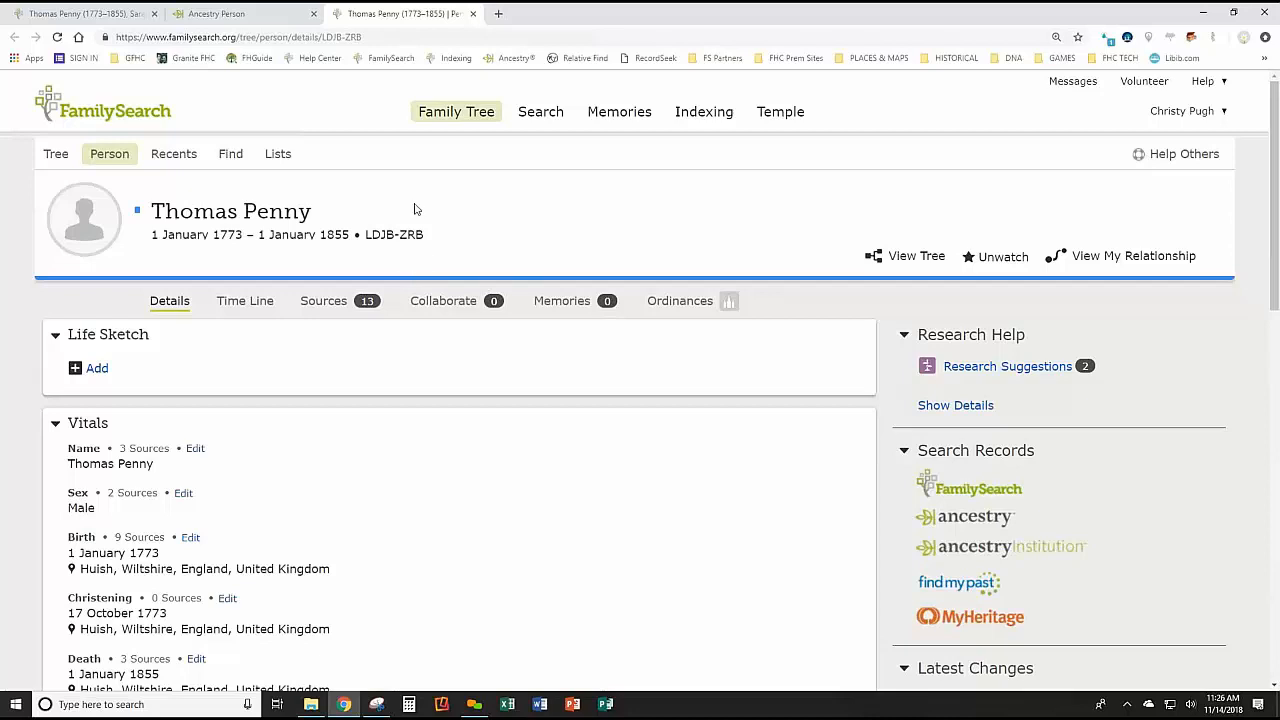
{"action": "left_click", "coordinate": [473, 13]}
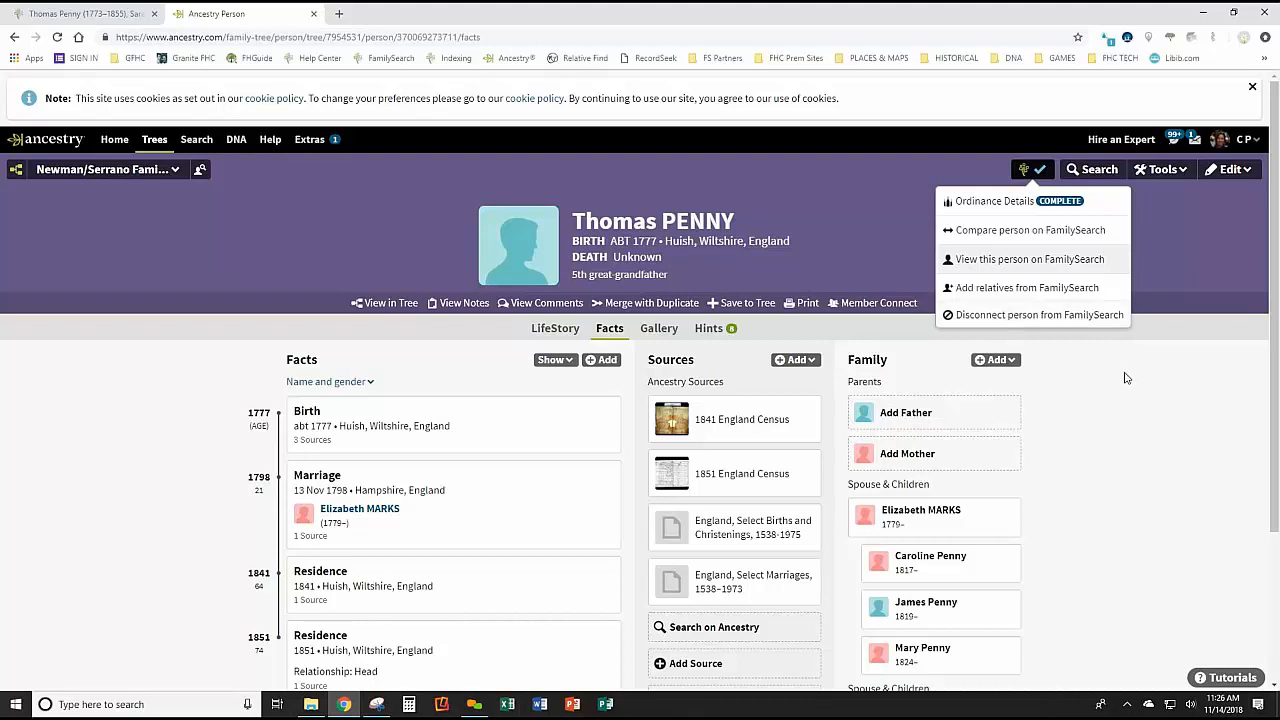
Open the FamilySearch comparison for the ancestor and select the FamilySearch name for transfer to the Ancestry tree.
{"action": "left_click", "coordinate": [1024, 240]}
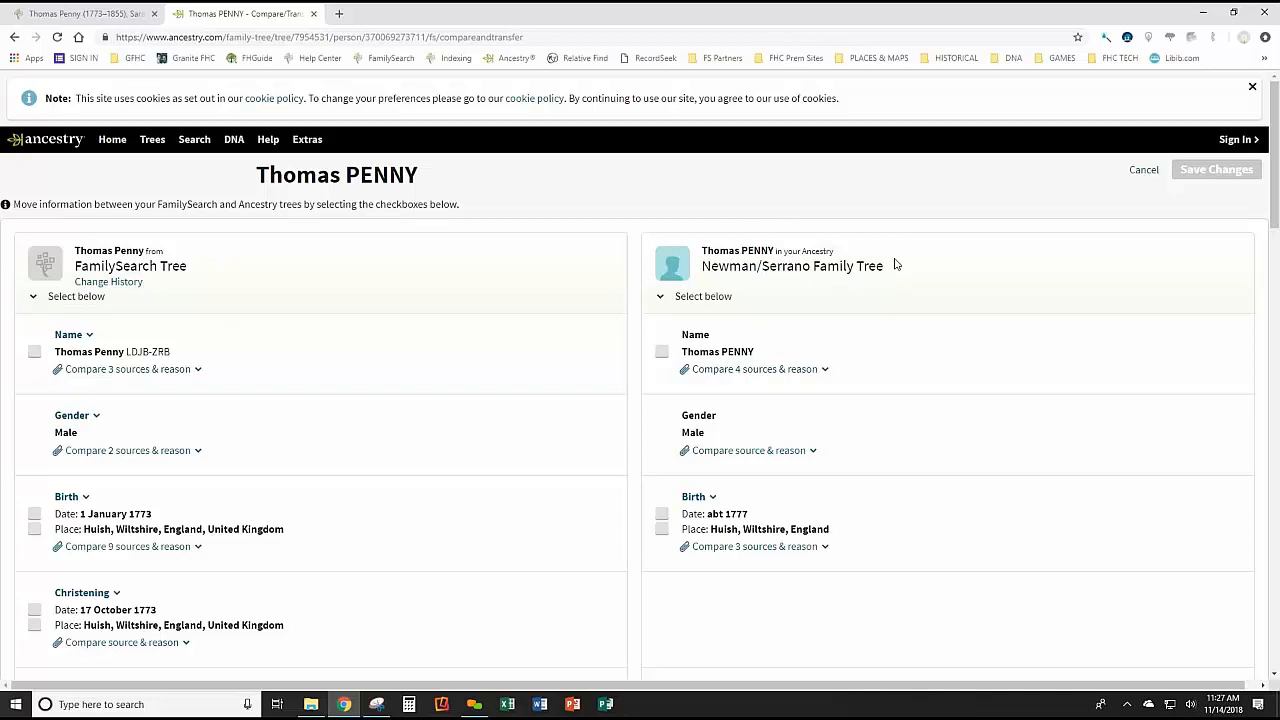
{"action": "scroll", "coordinate": [389, 400], "scroll_direction": "down", "scroll_amount": 1}
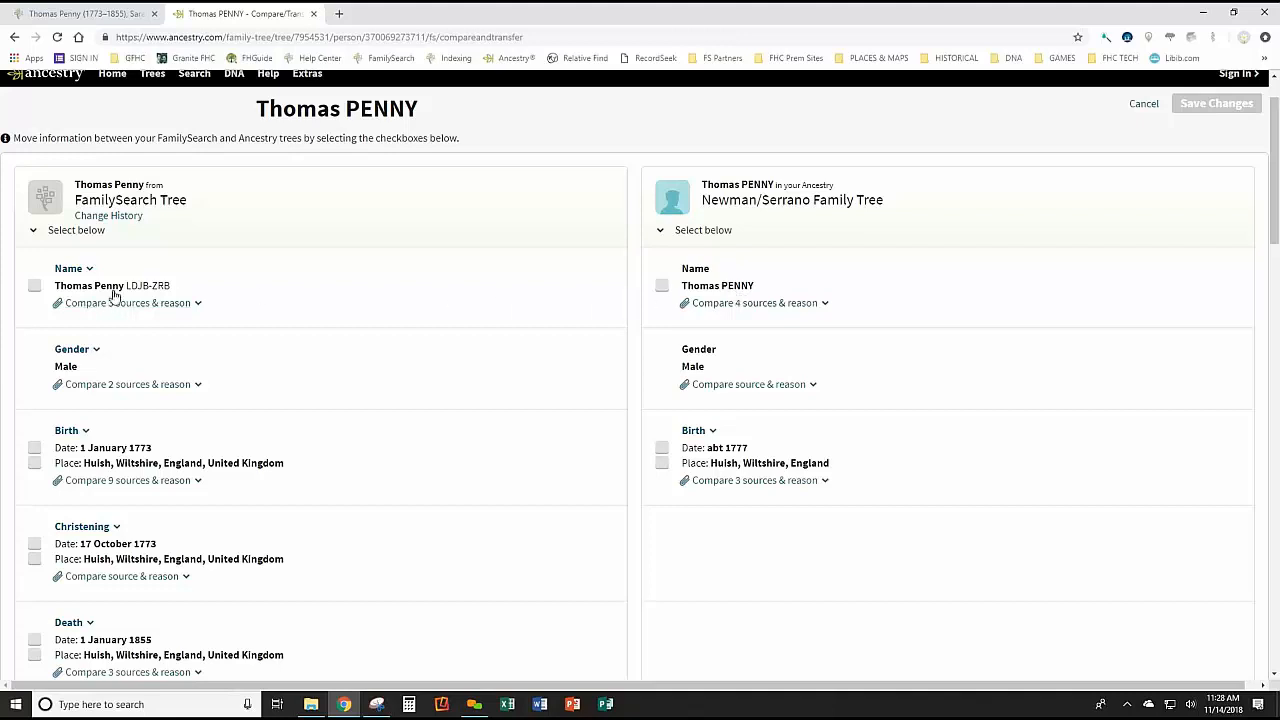
{"action": "left_click", "coordinate": [35, 288]}
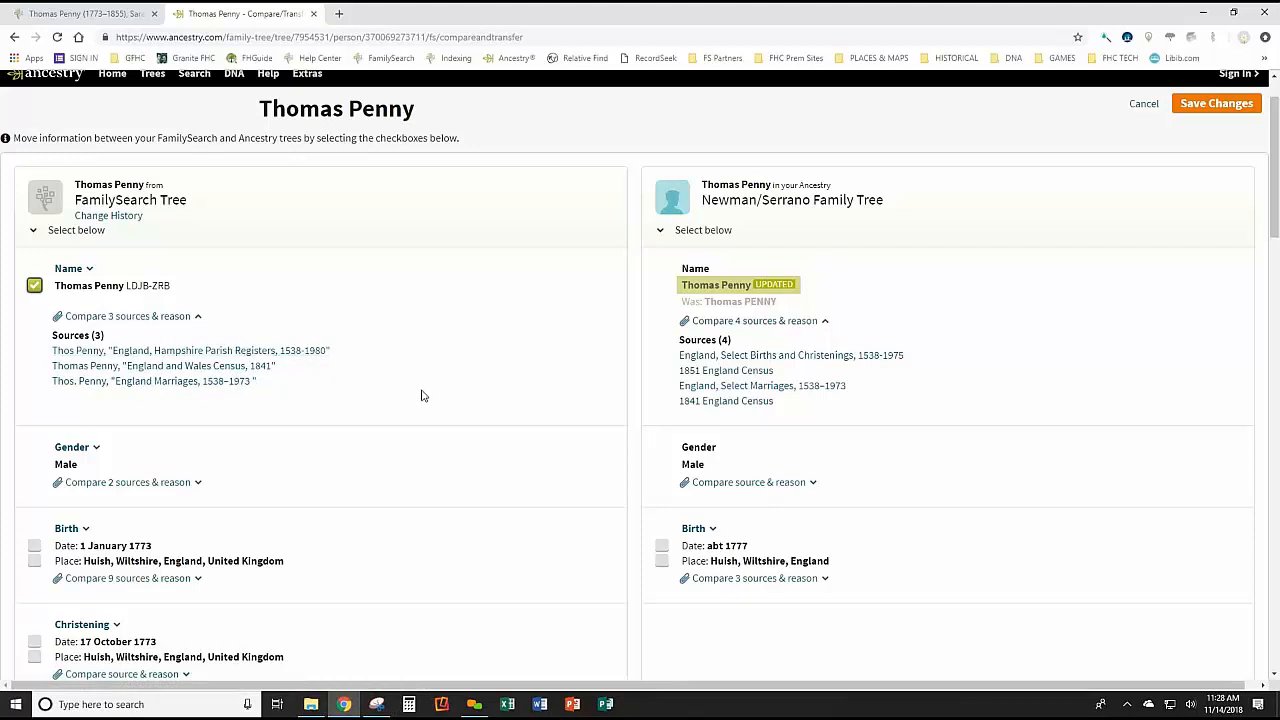
Expand the gender sources and reasons for comparison, and review the birth, christening and death facts in both trees.
{"action": "scroll", "coordinate": [424, 396], "scroll_direction": "down", "scroll_amount": 1}
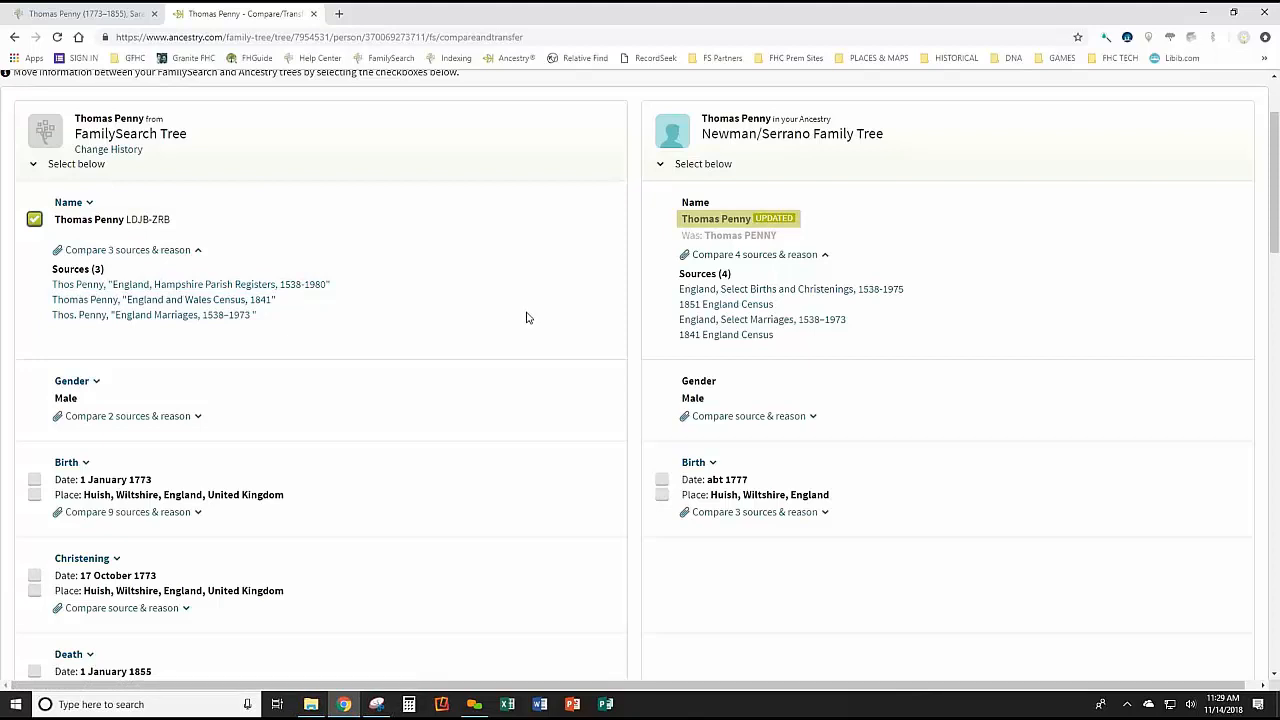
{"action": "scroll", "coordinate": [527, 317], "scroll_direction": "down", "scroll_amount": 2}
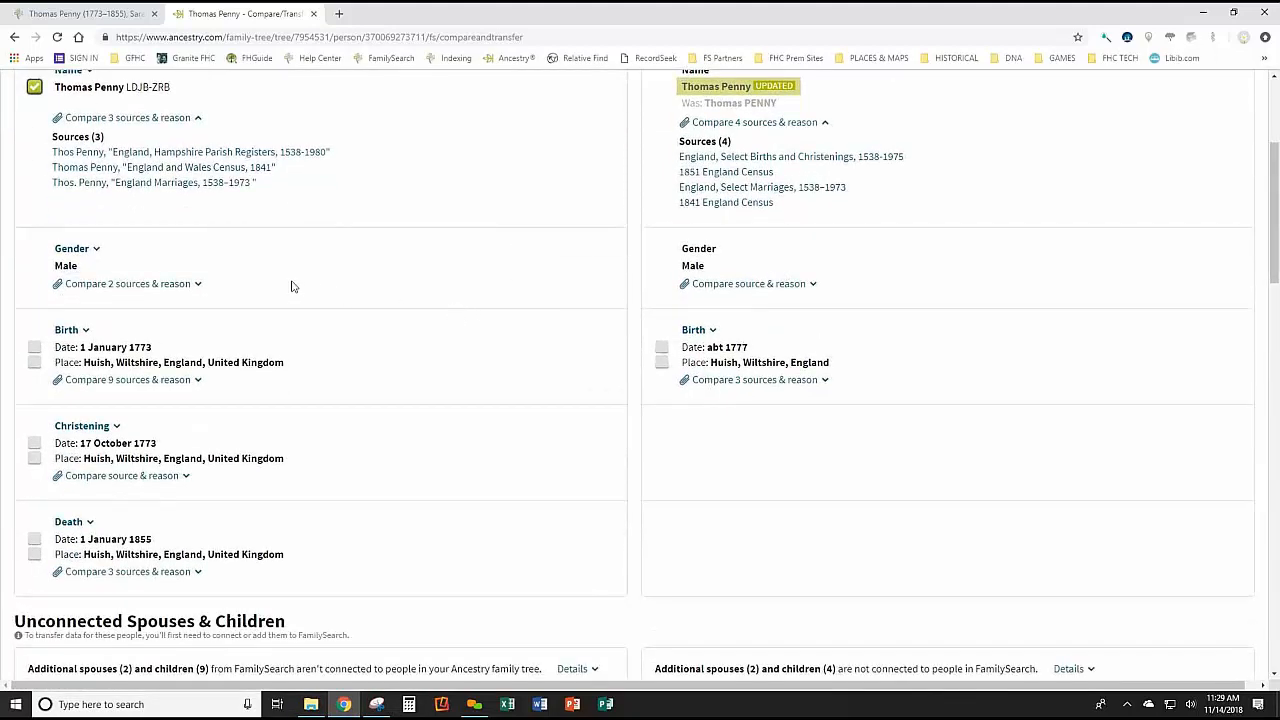
{"action": "scroll", "coordinate": [260, 282], "scroll_direction": "down", "scroll_amount": 1}
{"action": "left_click", "coordinate": [172, 219]}
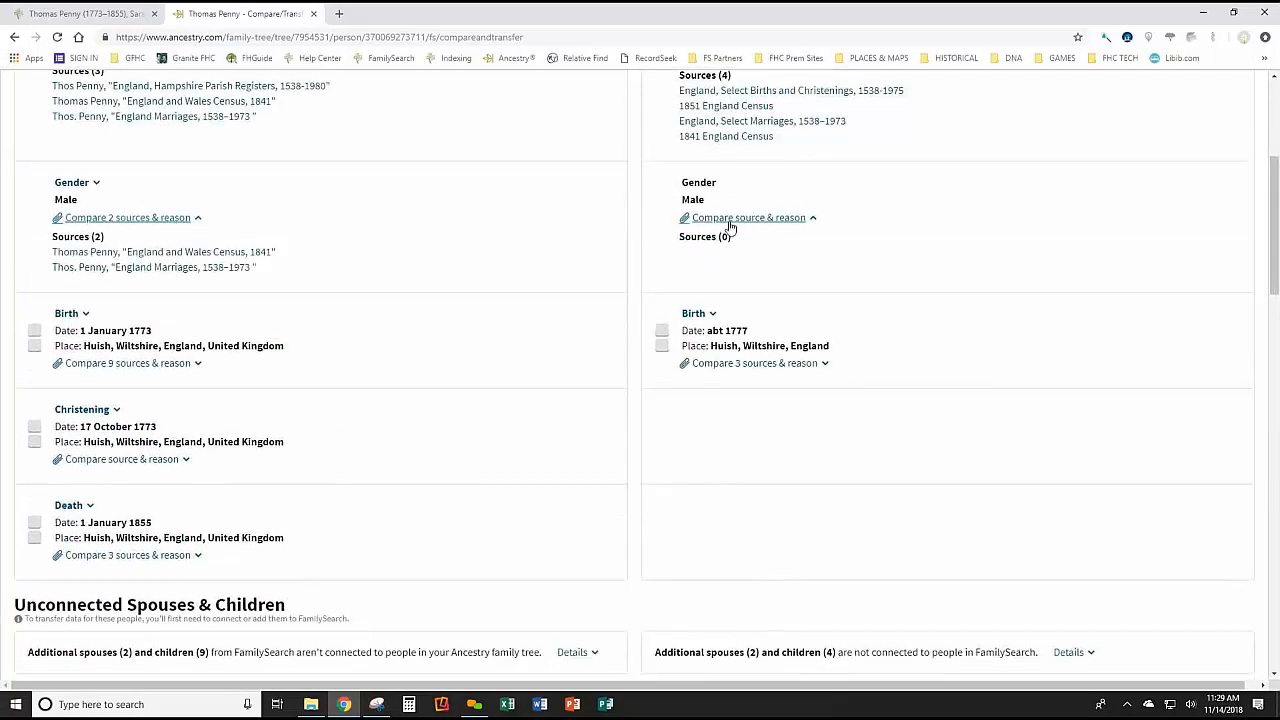
{"action": "scroll", "coordinate": [494, 276], "scroll_direction": "down", "scroll_amount": 2}
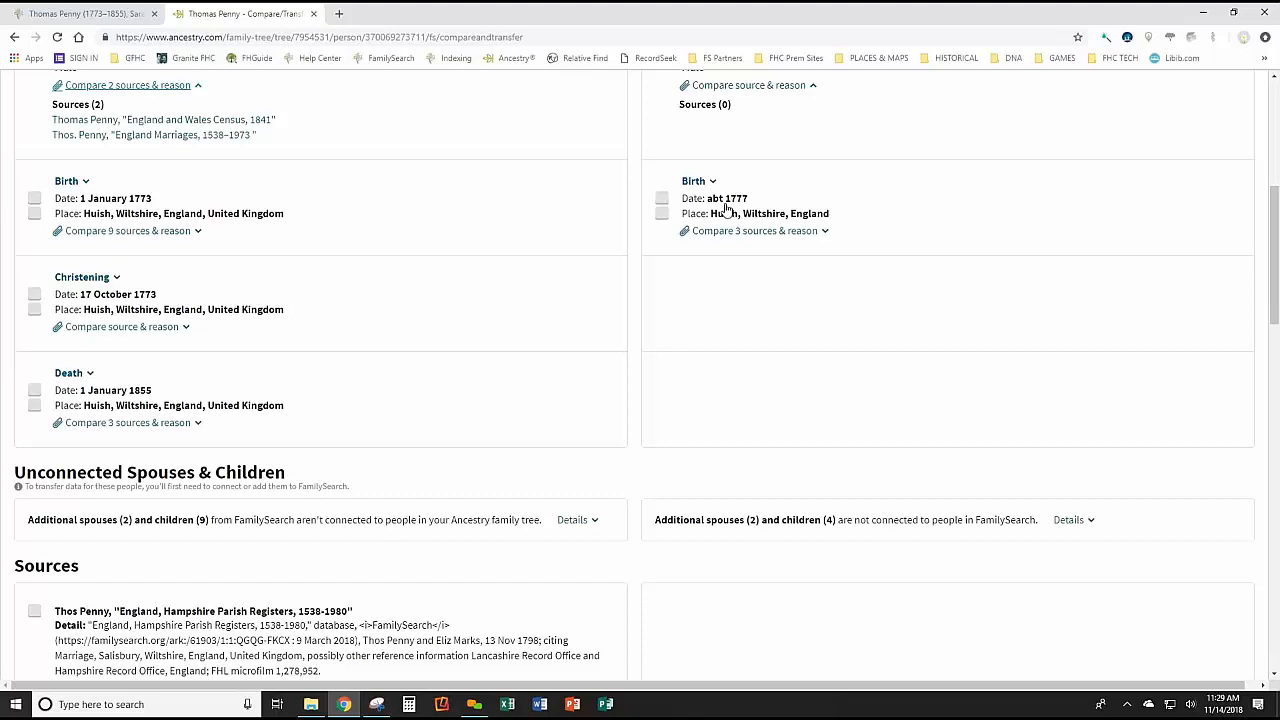
Expand the birth sources and reasons, and compare the supporting sources listed in both trees.
{"action": "left_click", "coordinate": [166, 234]}
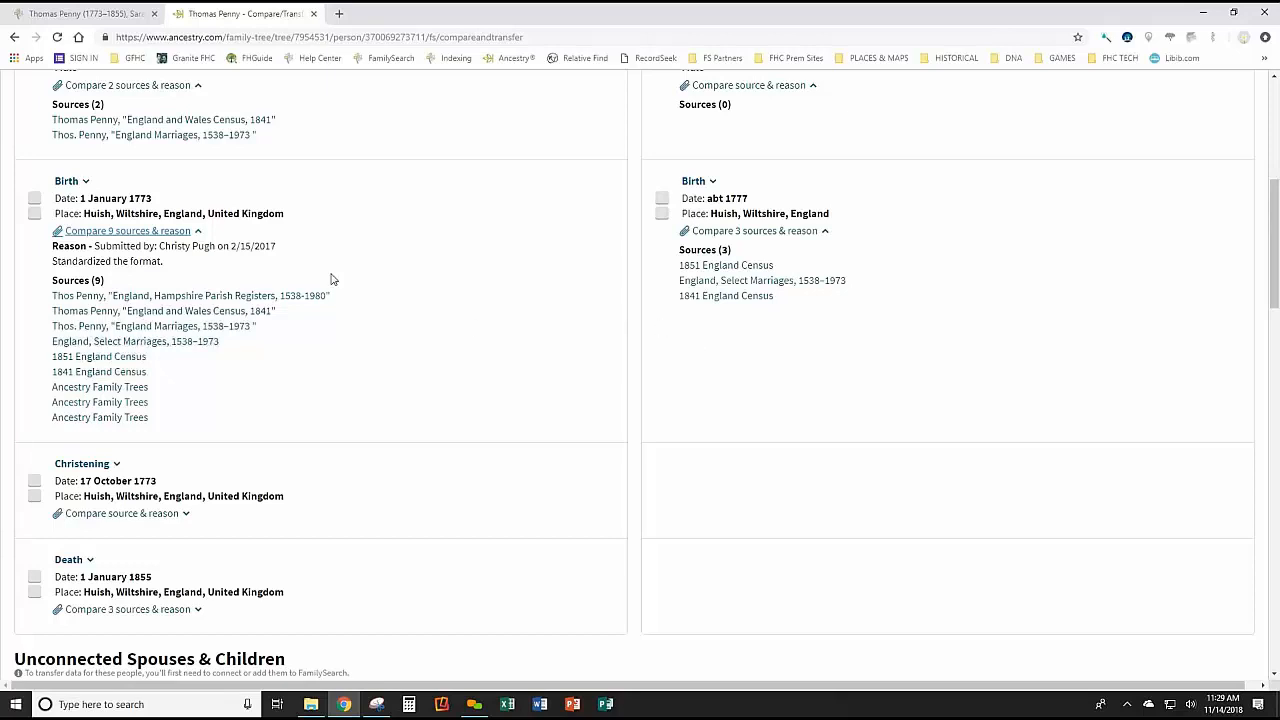
{"action": "scroll", "coordinate": [380, 297], "scroll_direction": "down", "scroll_amount": 1}
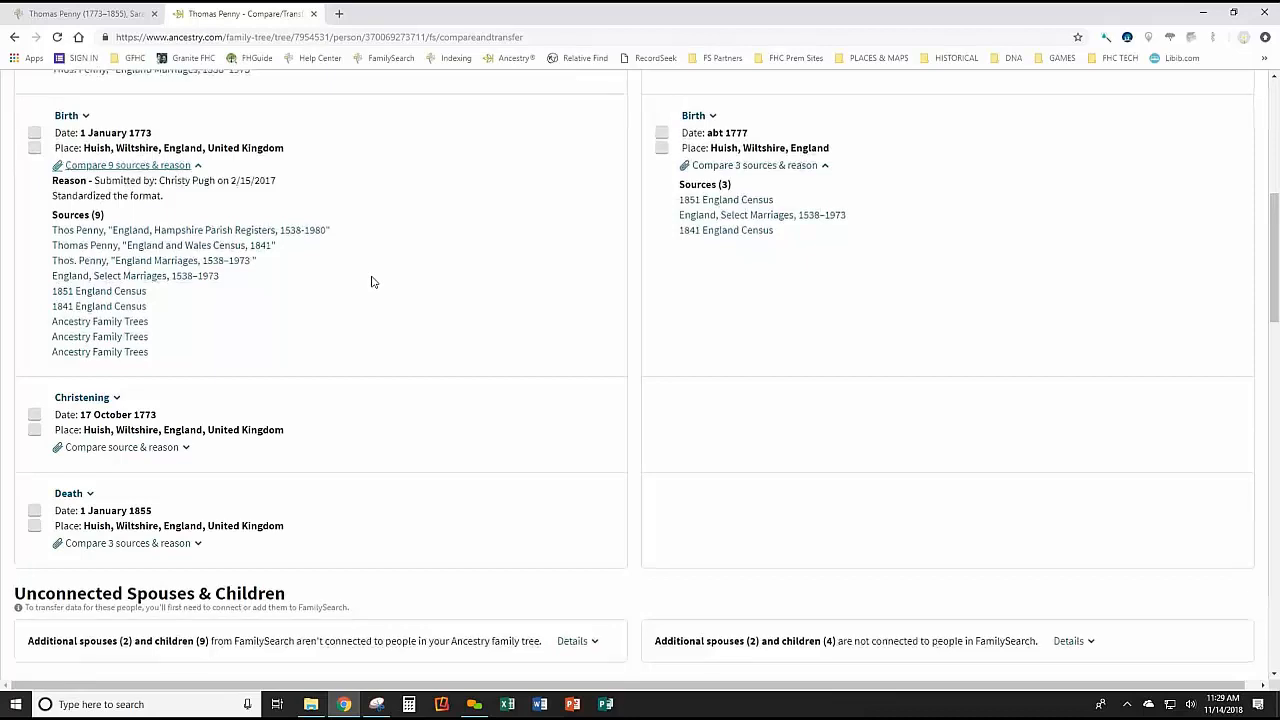
{"action": "scroll", "coordinate": [371, 282], "scroll_direction": "up", "scroll_amount": 1}
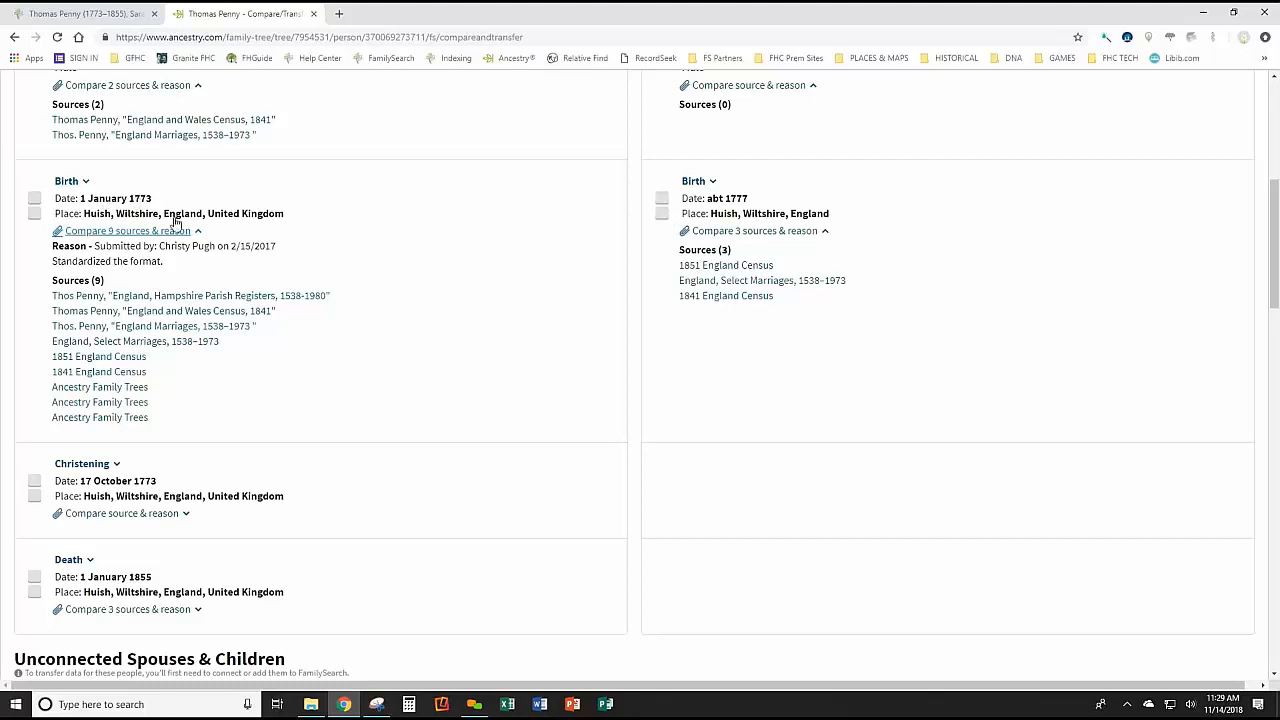
Try selecting the FamilySearch birth date and place for transfer to the Ancestry tree, and clear both selections.
{"action": "left_click", "coordinate": [34, 199]}
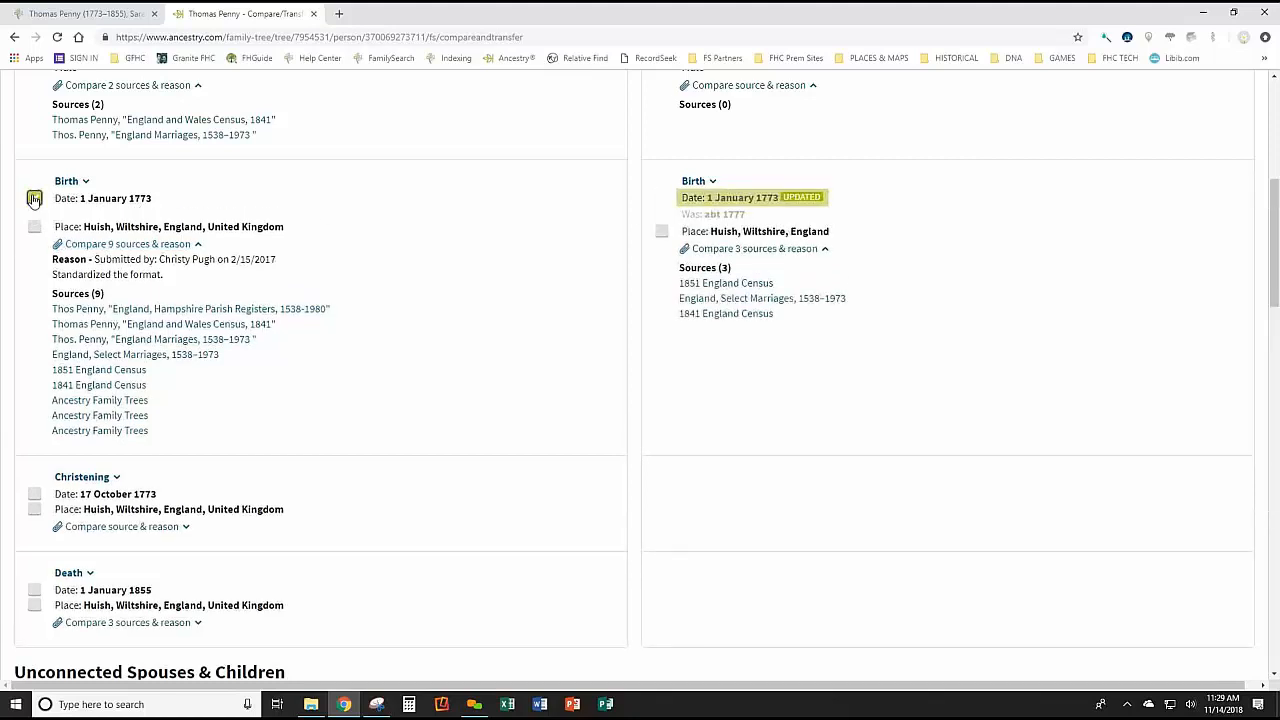
{"action": "left_click", "coordinate": [34, 227]}
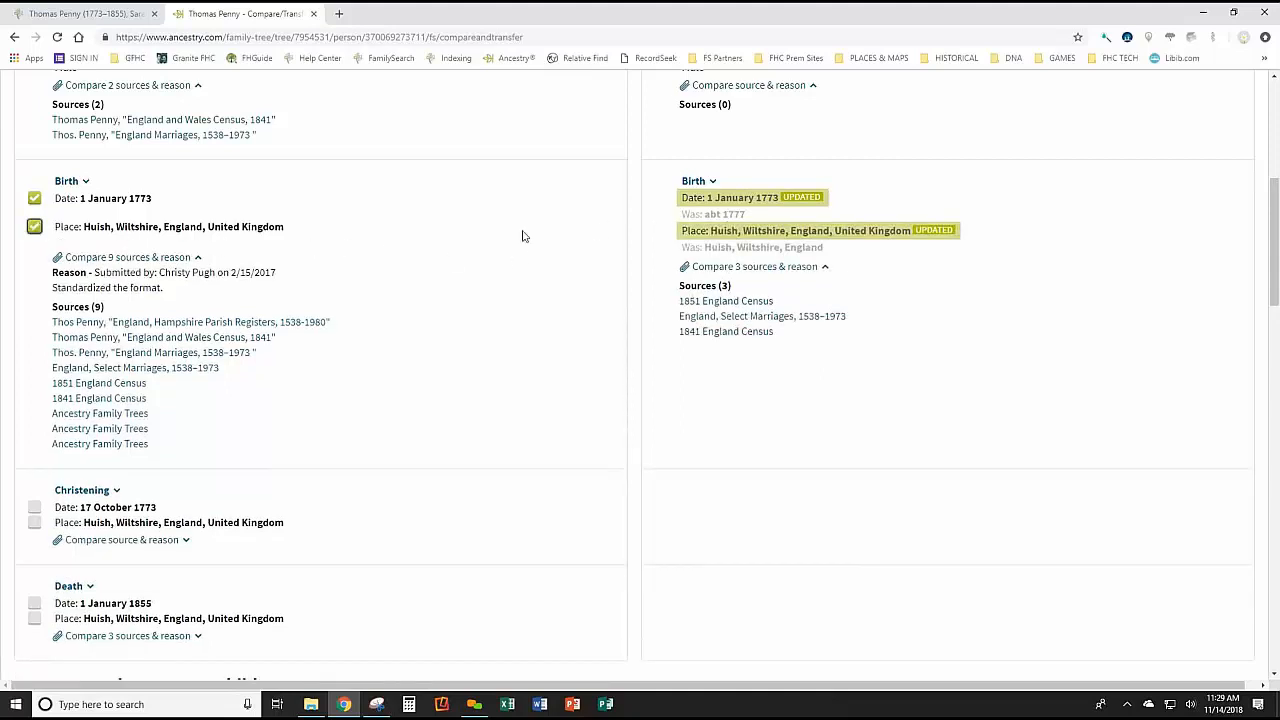
{"action": "left_click", "coordinate": [34, 200]}
{"action": "left_click", "coordinate": [35, 215]}
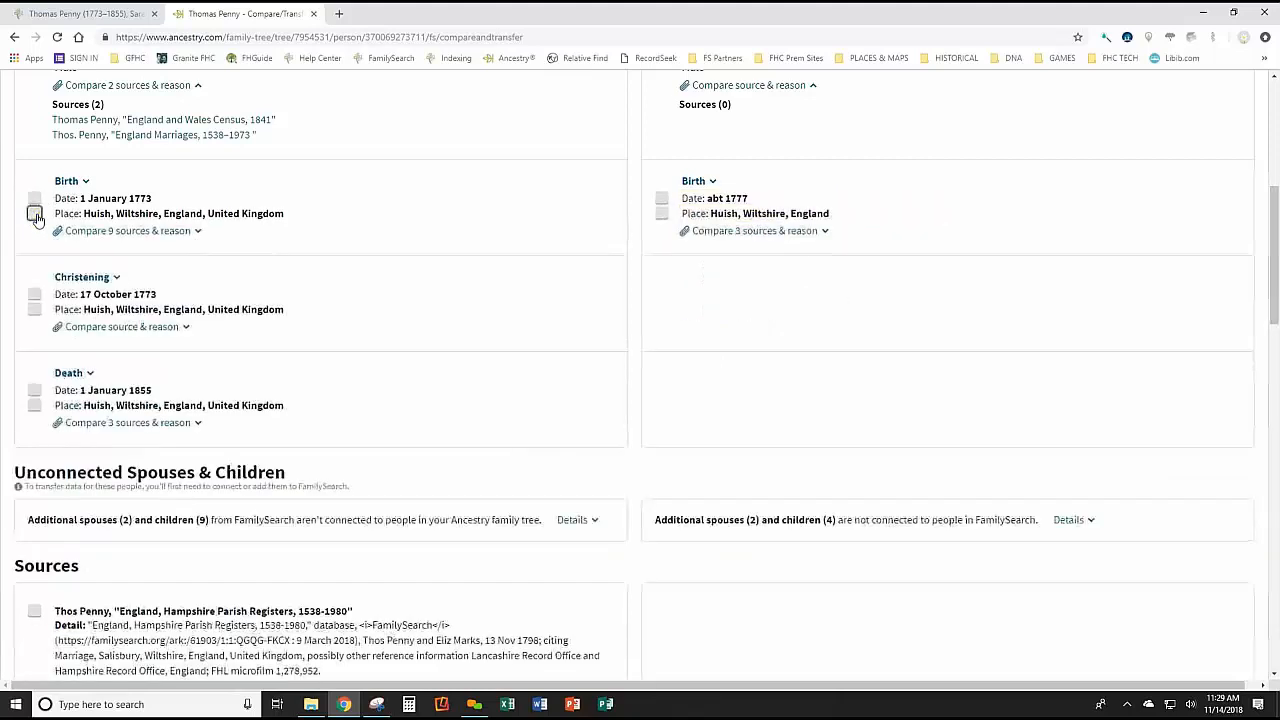
Try selecting the Ancestry birth date and place for transfer to FamilySearch, and clear both selections.
{"action": "left_click", "coordinate": [663, 201]}
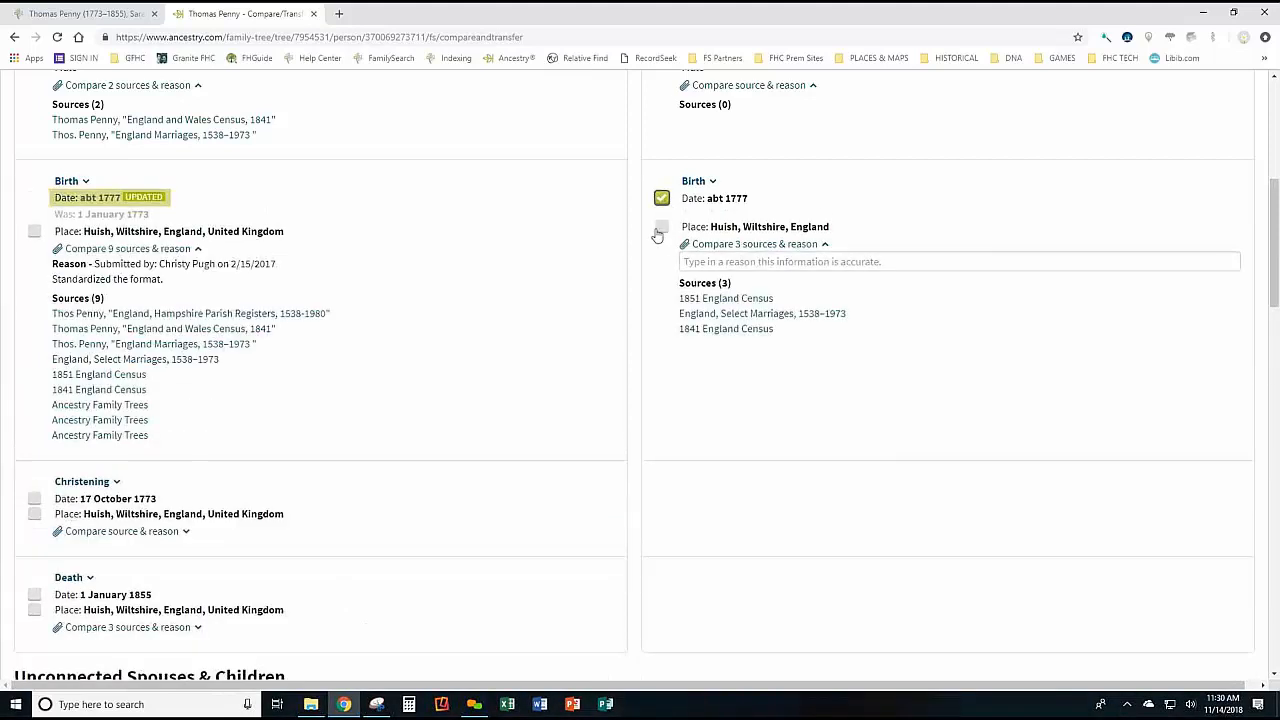
{"action": "left_click", "coordinate": [661, 228]}
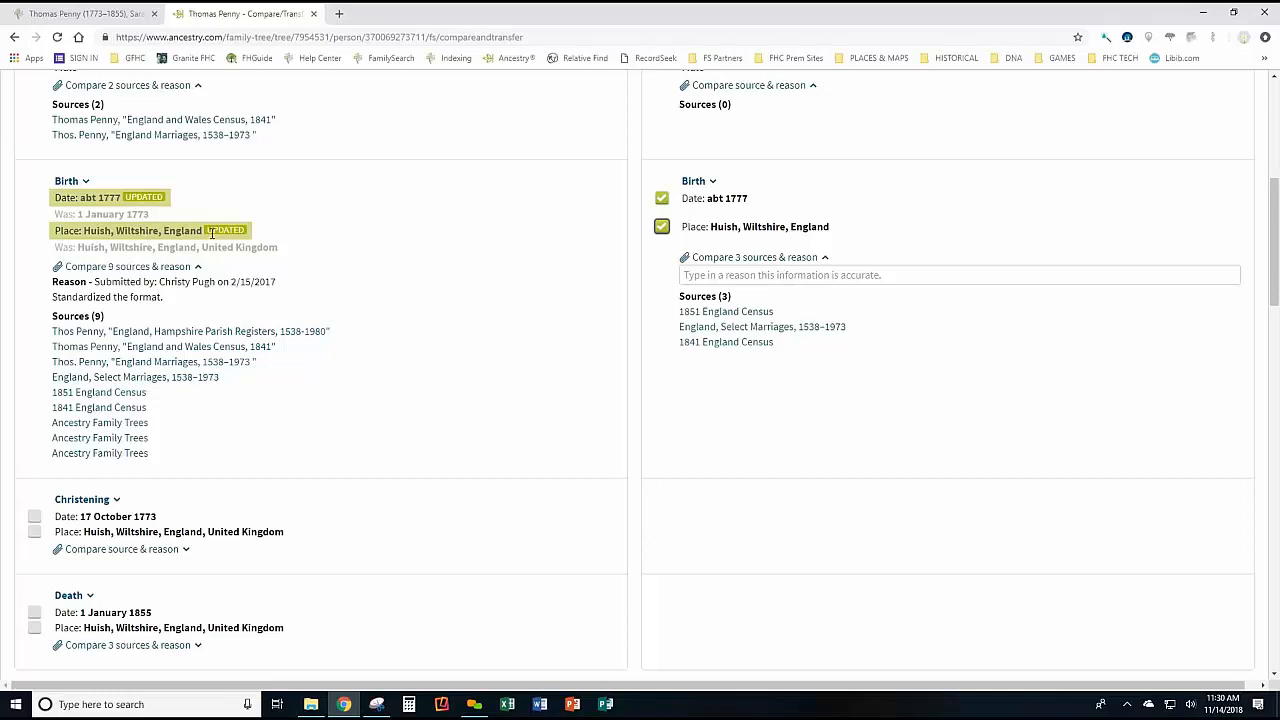
{"action": "left_click", "coordinate": [662, 199]}
{"action": "left_click", "coordinate": [661, 213]}
Select the FamilySearch birth date for transfer to the Ancestry tree, leaving the birth place unselected.
{"action": "left_click", "coordinate": [34, 198]}
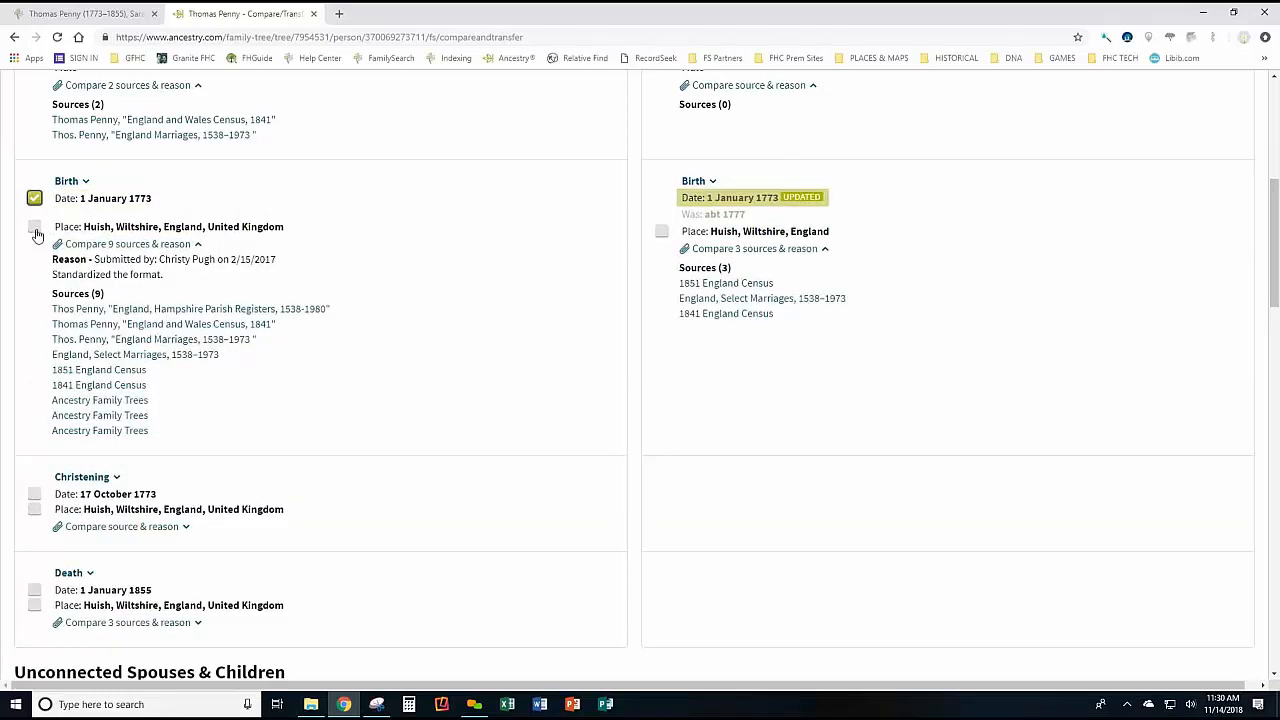
{"action": "left_click", "coordinate": [34, 227]}
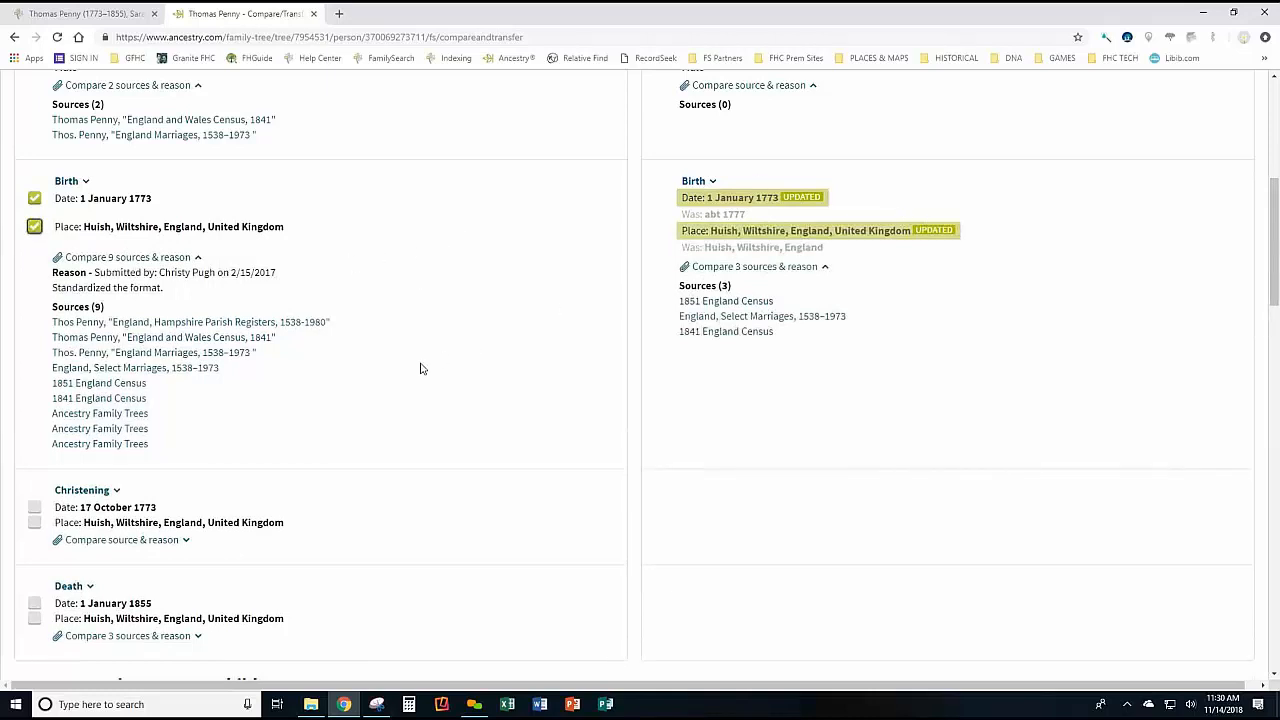
{"action": "scroll", "coordinate": [420, 366], "scroll_direction": "down", "scroll_amount": 2}
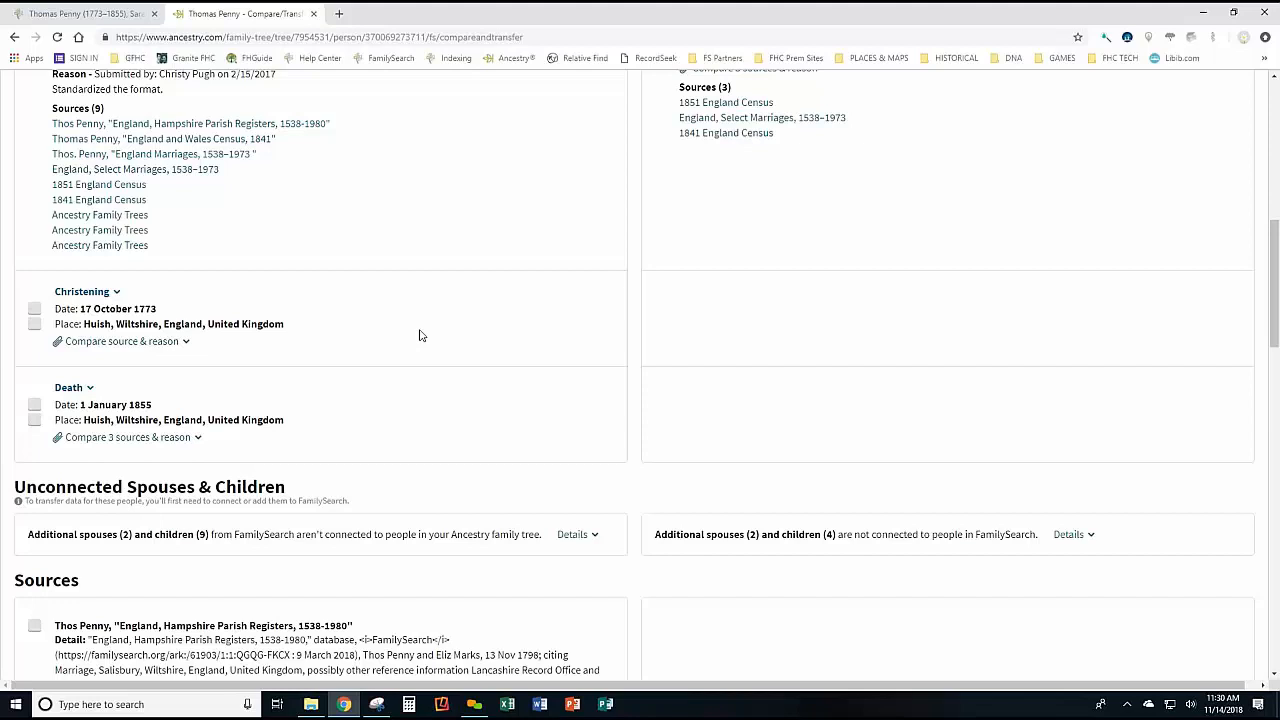
{"action": "scroll", "coordinate": [650, 300], "scroll_direction": "up", "scroll_amount": 3}
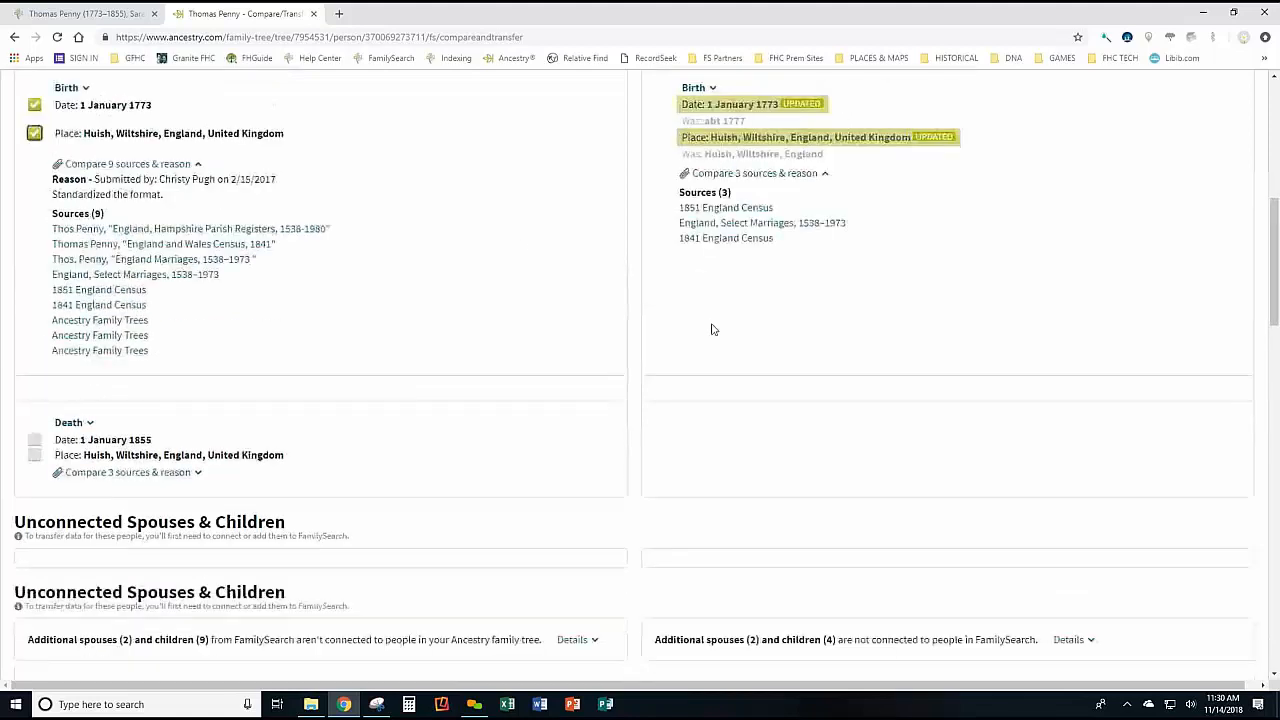
{"action": "scroll", "coordinate": [600, 432], "scroll_direction": "down", "scroll_amount": 1}
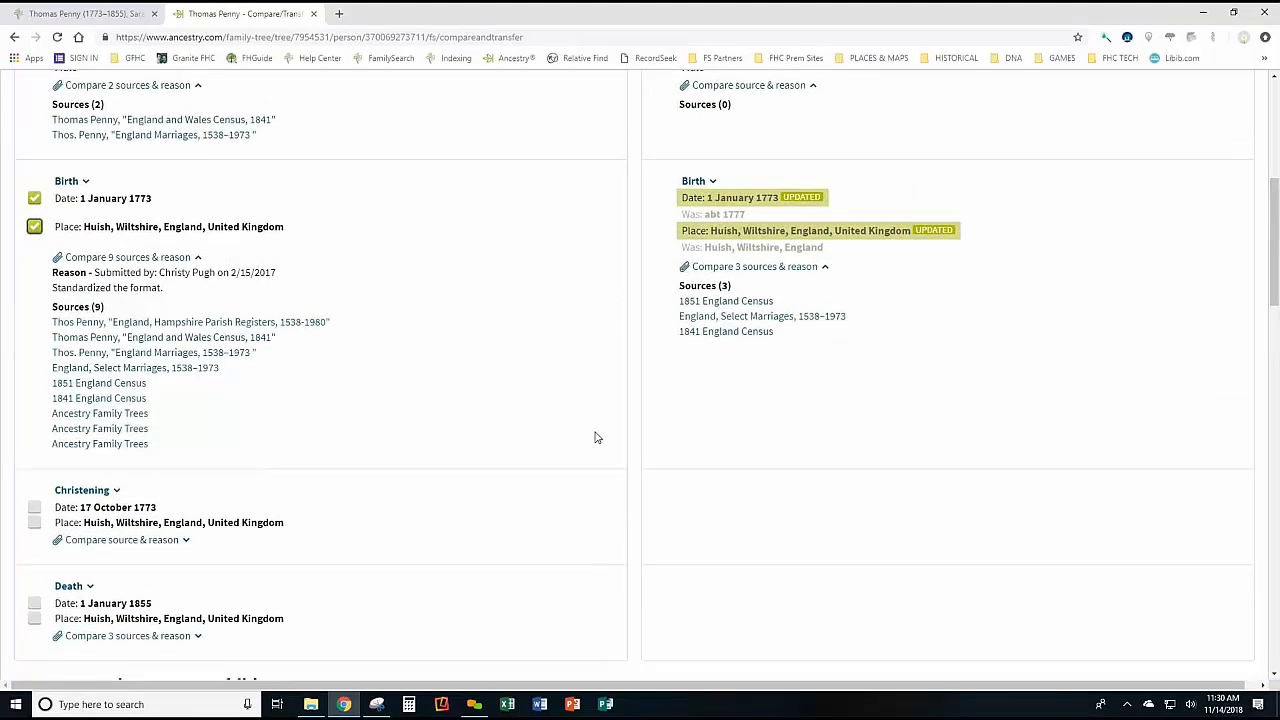
{"action": "scroll", "coordinate": [330, 363], "scroll_direction": "up", "scroll_amount": 2}
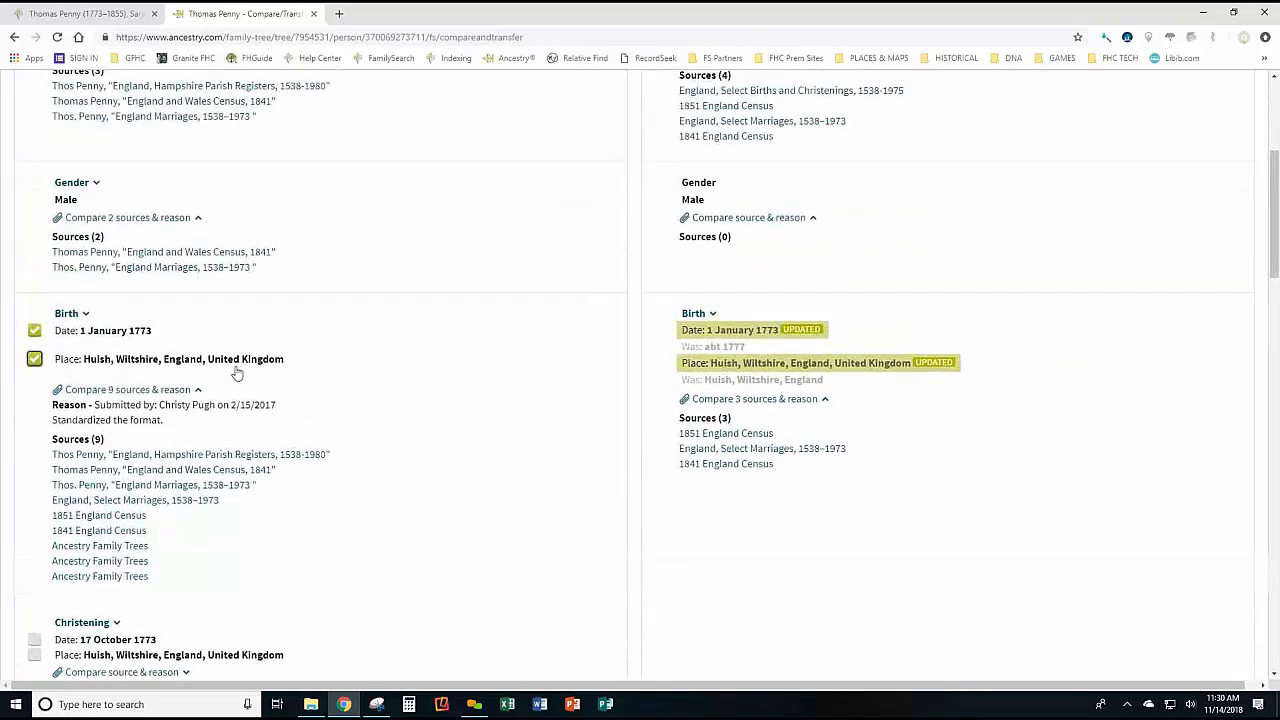
{"action": "left_click", "coordinate": [34, 359]}
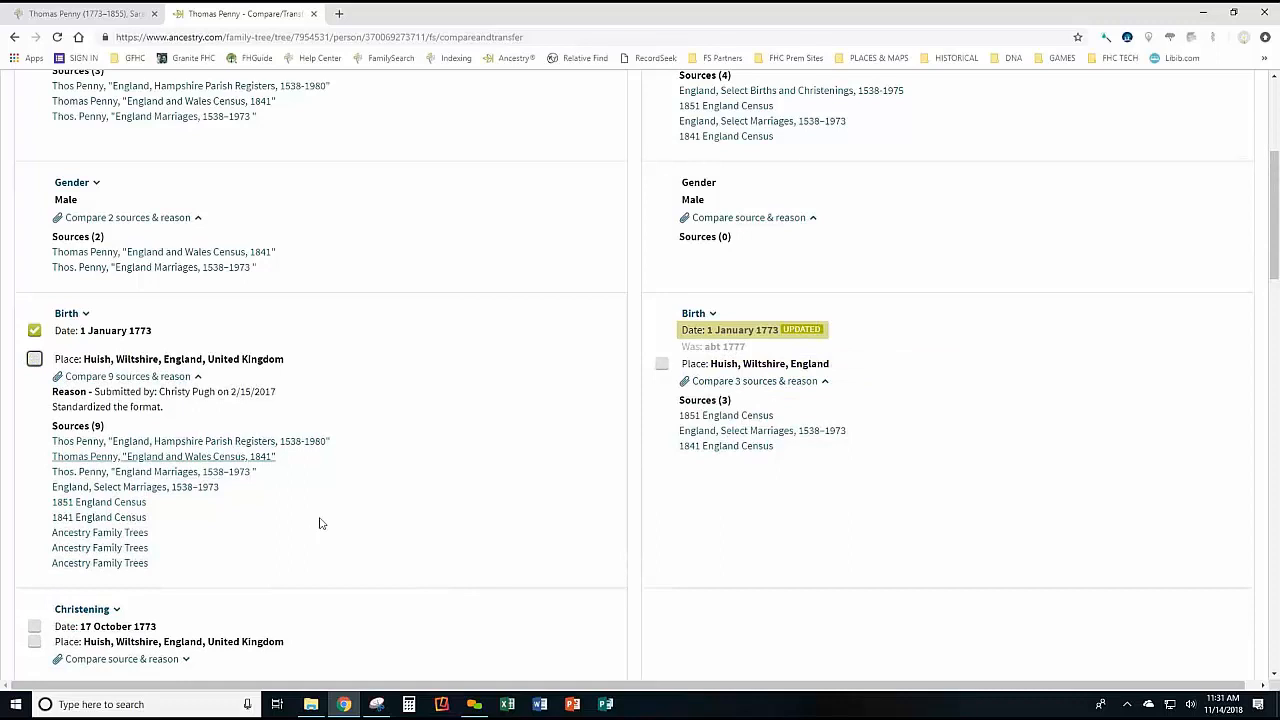
Select the christening and death dates and places from FamilySearch for transfer to the Ancestry tree.
{"action": "scroll", "coordinate": [446, 507], "scroll_direction": "down", "scroll_amount": 1}
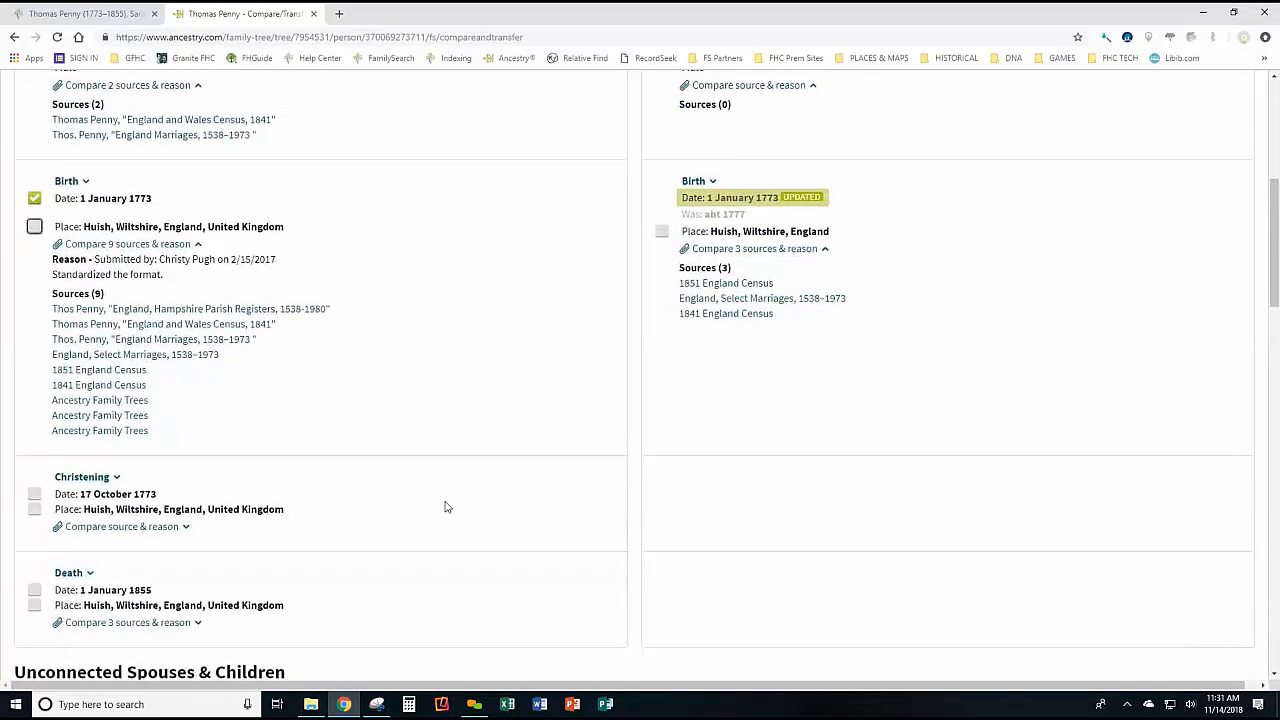
{"action": "scroll", "coordinate": [447, 507], "scroll_direction": "down", "scroll_amount": 1}
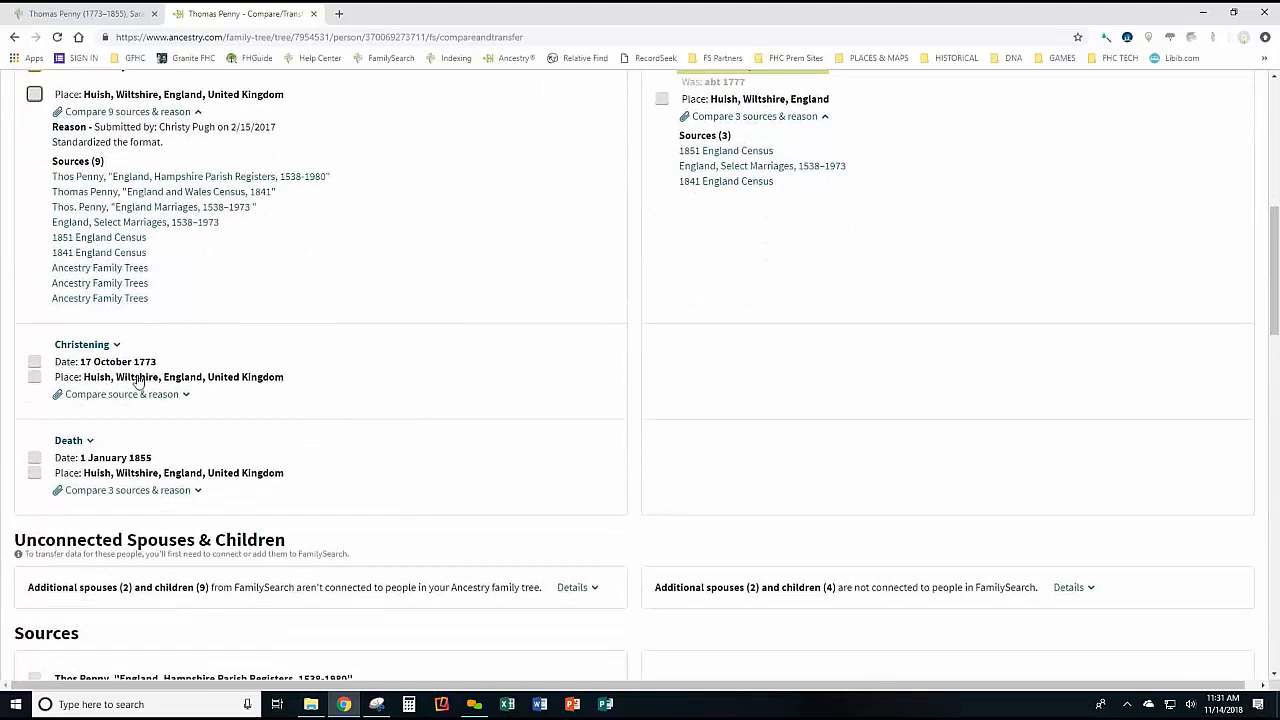
{"action": "left_click", "coordinate": [33, 362]}
{"action": "left_click", "coordinate": [34, 377]}
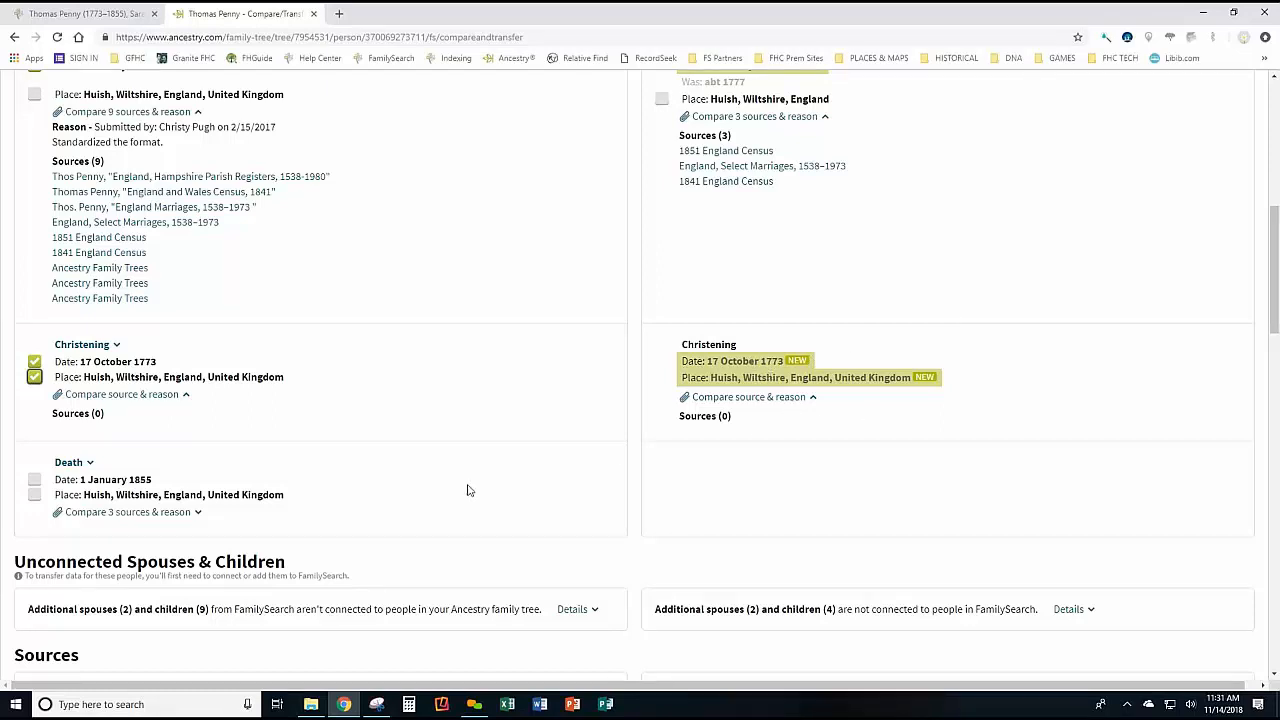
{"action": "scroll", "coordinate": [400, 452], "scroll_direction": "down", "scroll_amount": 1}
{"action": "left_click", "coordinate": [34, 412]}
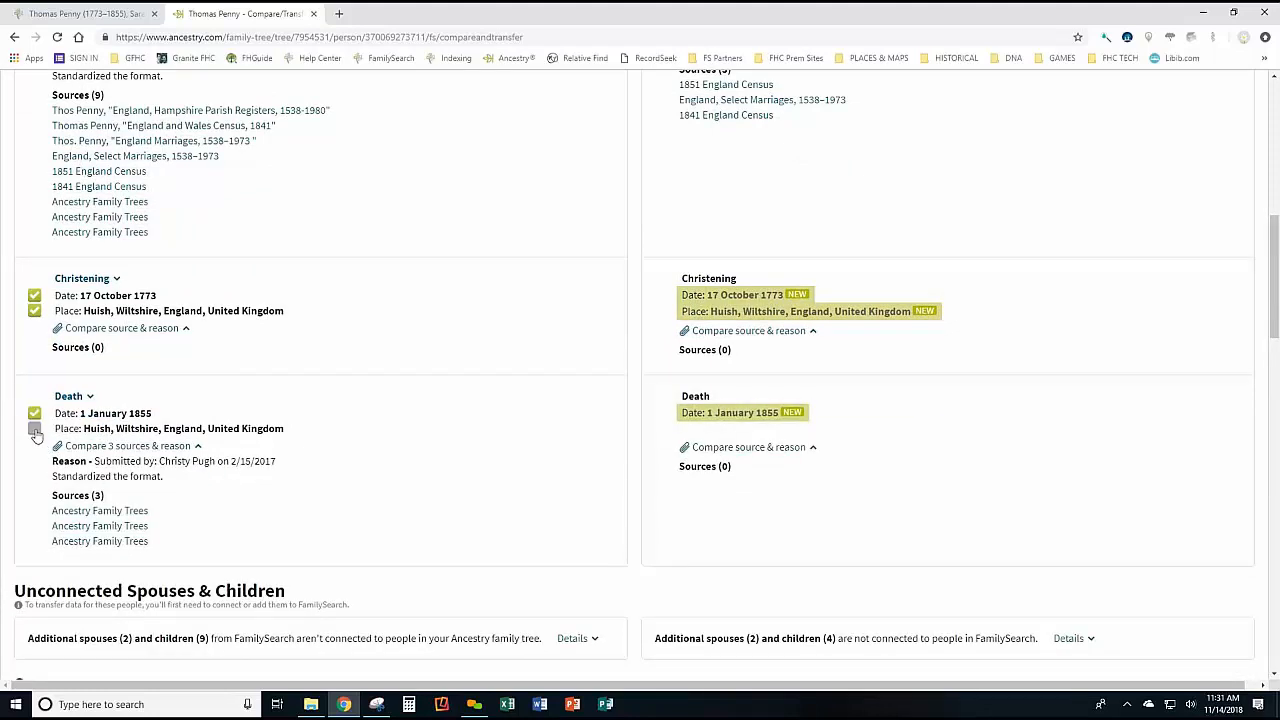
{"action": "left_click", "coordinate": [34, 428]}
Expand the unconnected spouses and children, and compare the relatives listed in FamilySearch and the Ancestry tree.
{"action": "scroll", "coordinate": [451, 442], "scroll_direction": "down", "scroll_amount": 4}
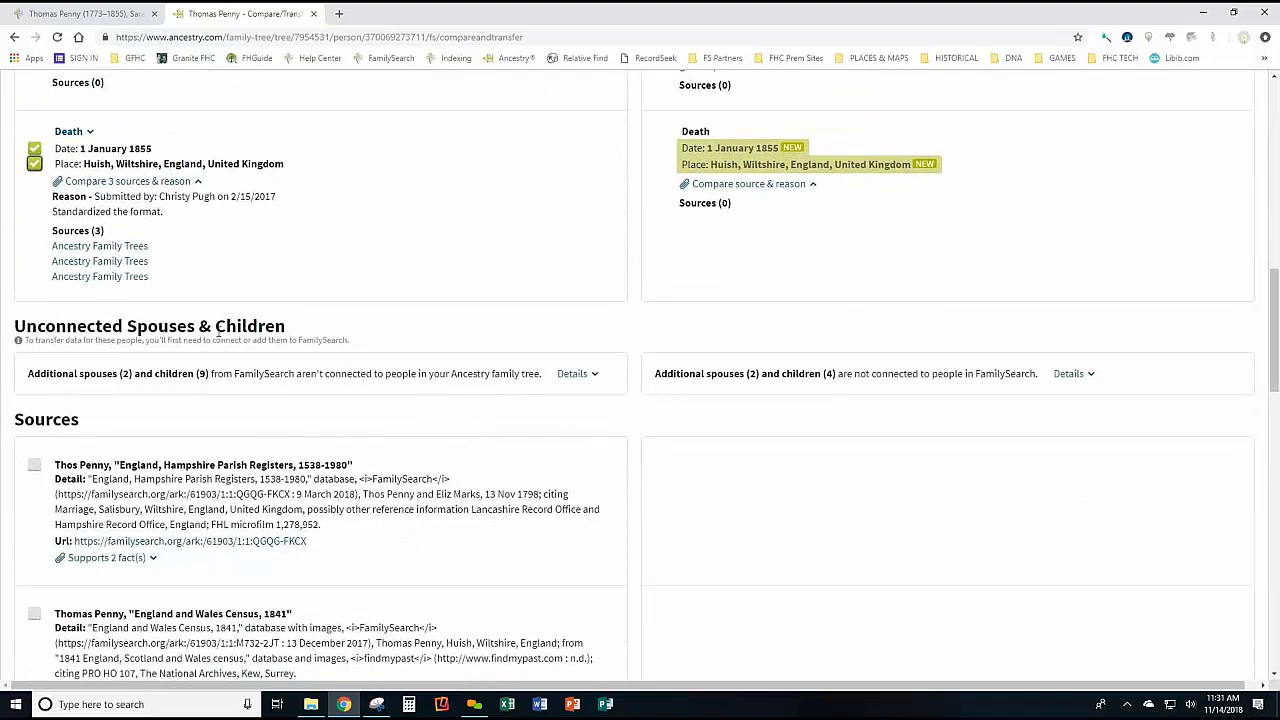
{"action": "left_click", "coordinate": [574, 375]}
{"action": "scroll", "coordinate": [437, 392], "scroll_direction": "down", "scroll_amount": 1}
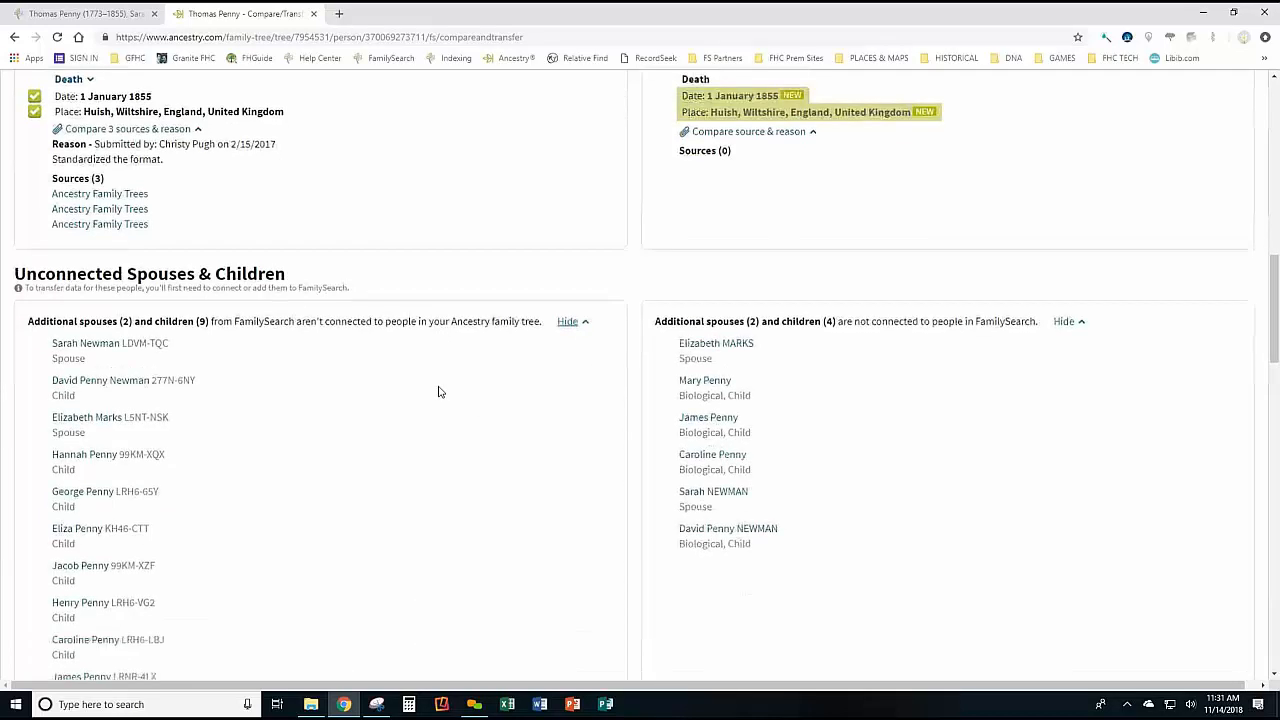
{"action": "scroll", "coordinate": [437, 392], "scroll_direction": "down", "scroll_amount": 2}
{"action": "scroll", "coordinate": [434, 406], "scroll_direction": "down", "scroll_amount": 1}
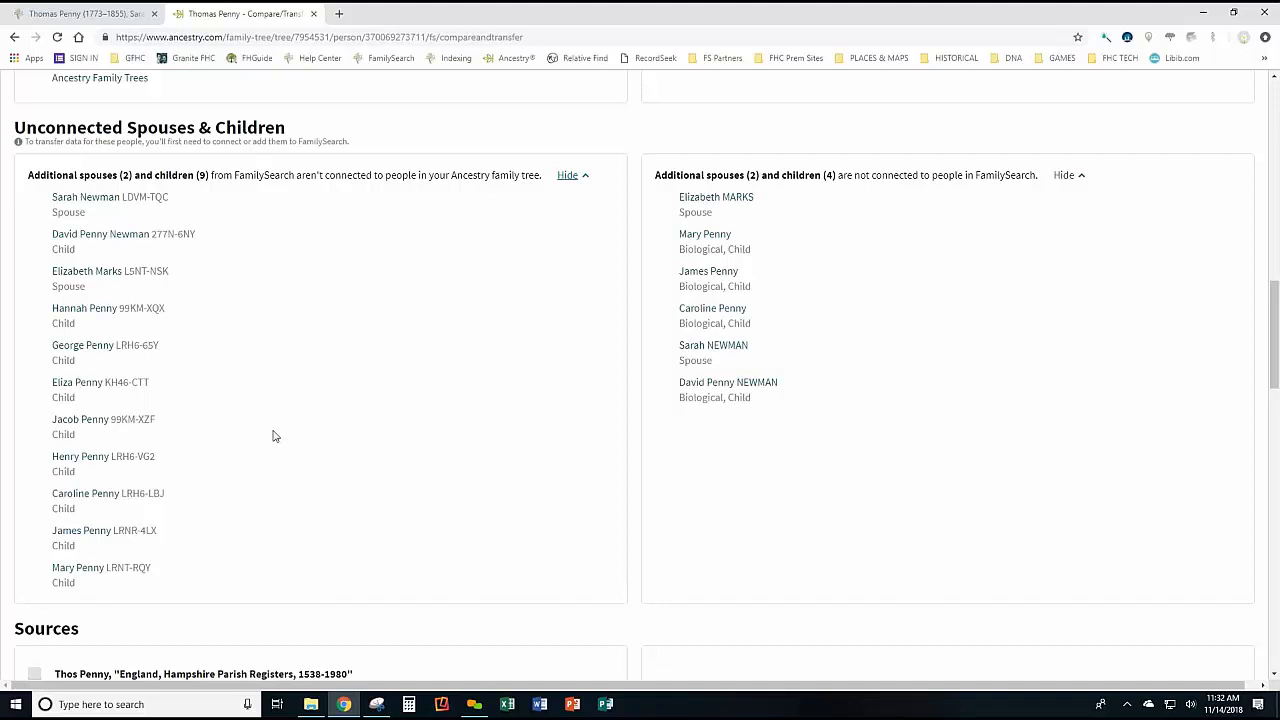
{"action": "scroll", "coordinate": [415, 344], "scroll_direction": "down", "scroll_amount": 1}
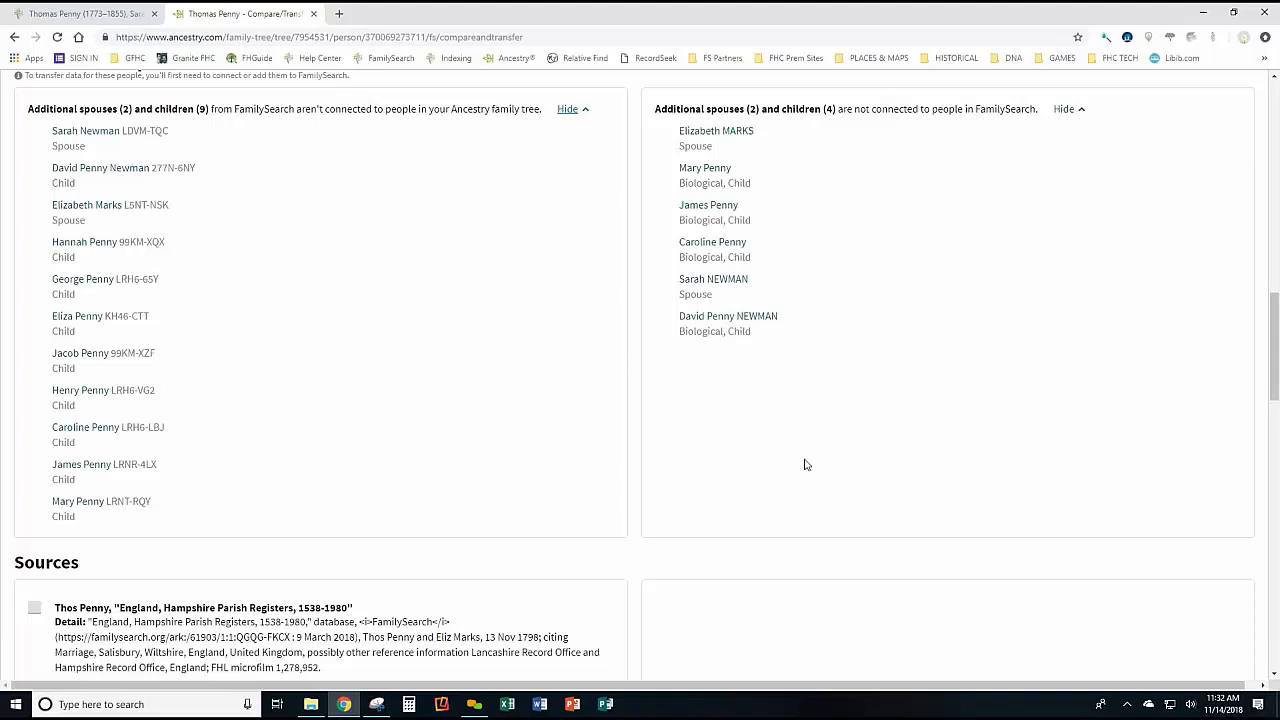
{"action": "scroll", "coordinate": [800, 440], "scroll_direction": "down", "scroll_amount": 1}
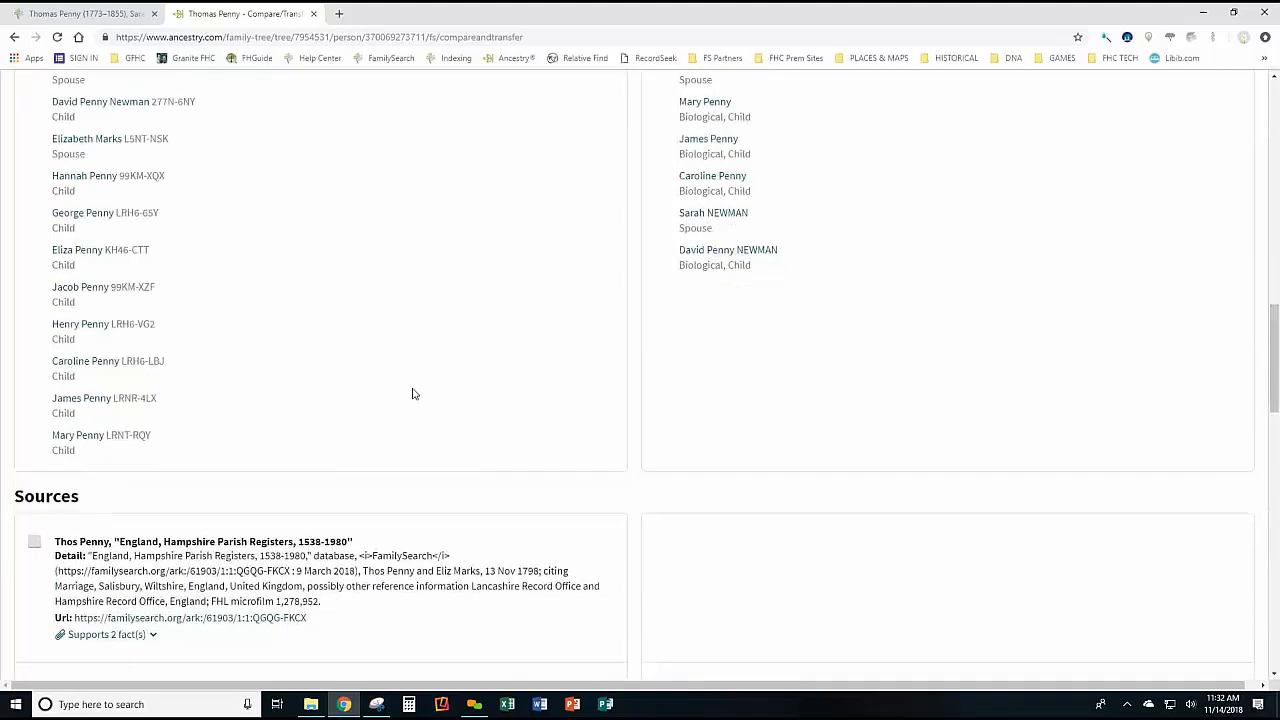
{"action": "scroll", "coordinate": [414, 391], "scroll_direction": "down", "scroll_amount": 3}
{"action": "scroll", "coordinate": [414, 391], "scroll_direction": "down", "scroll_amount": 2}
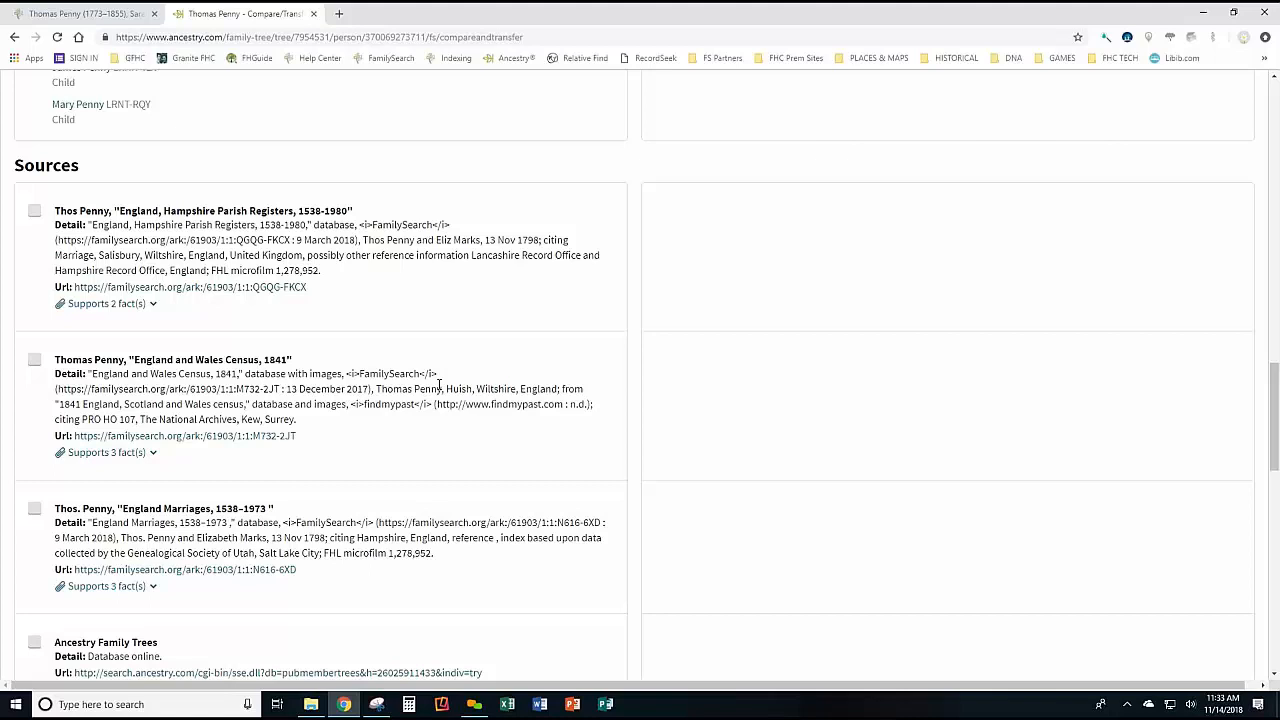
{"action": "scroll", "coordinate": [697, 489], "scroll_direction": "up", "scroll_amount": 5}
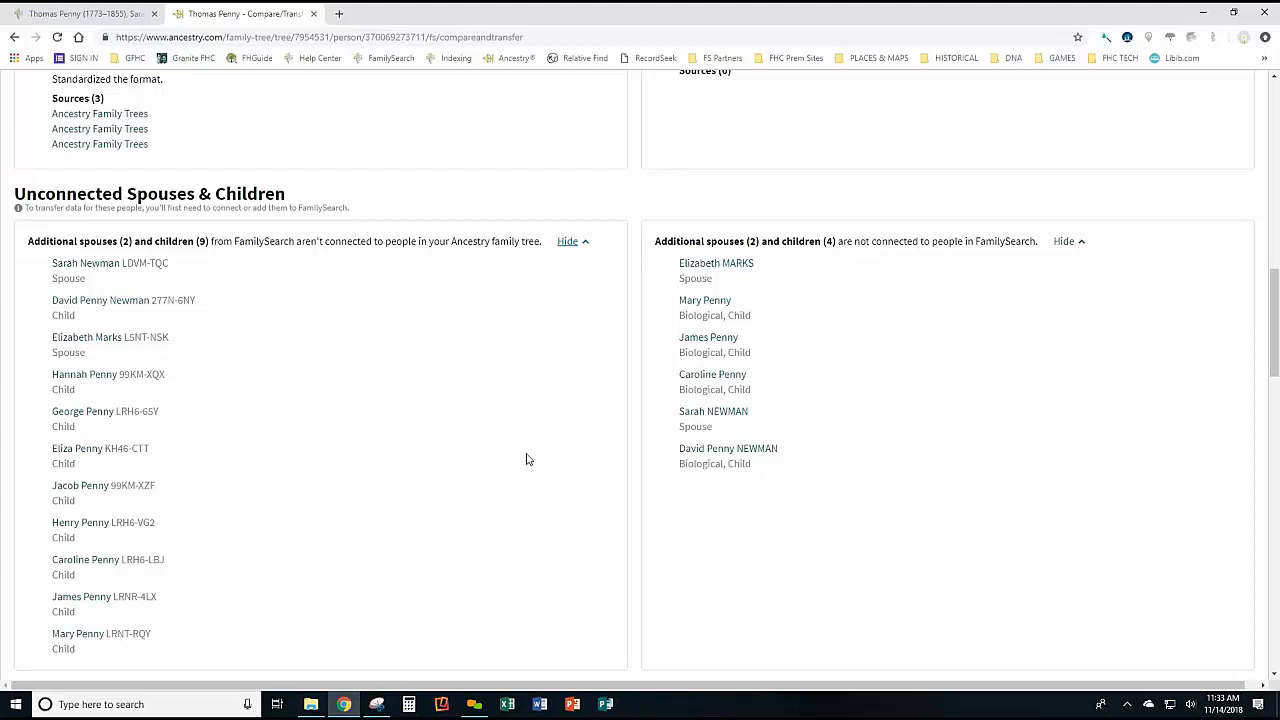
{"action": "scroll", "coordinate": [508, 434], "scroll_direction": "down", "scroll_amount": 1}
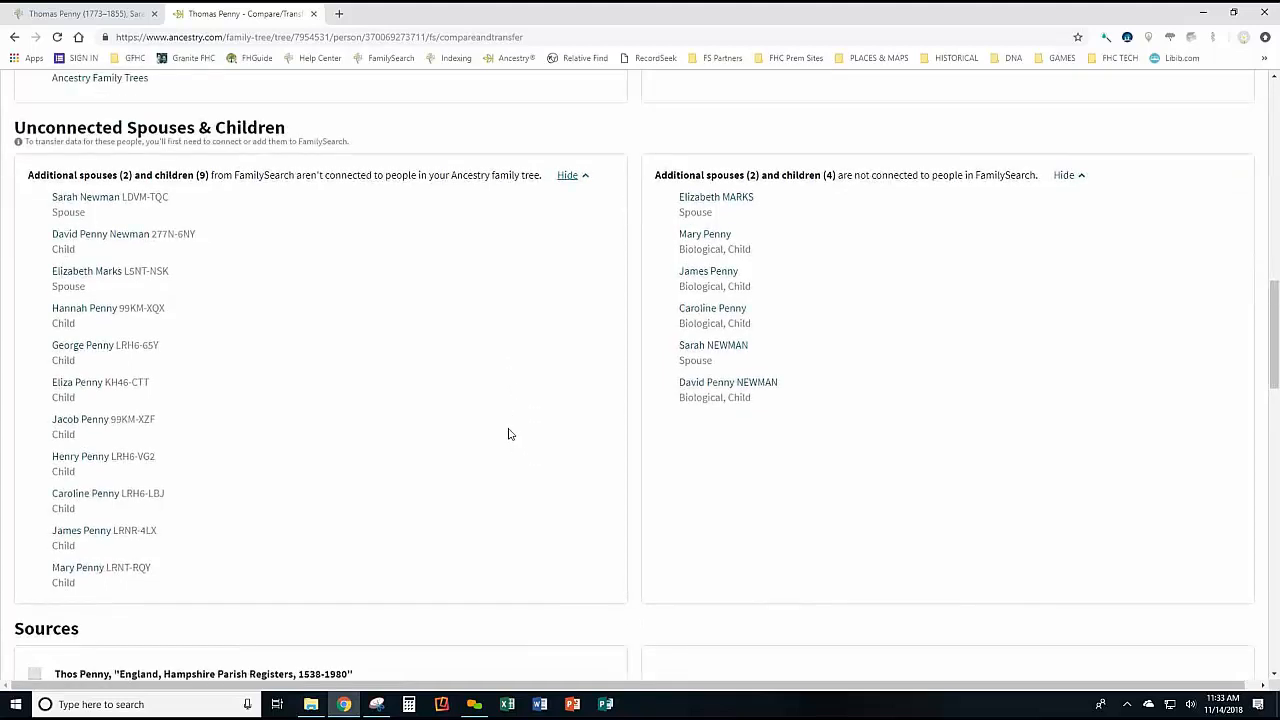
Review the sources list, comparing the sources found only in FamilySearch with those attached in both trees.
{"action": "scroll", "coordinate": [550, 422], "scroll_direction": "down", "scroll_amount": 2}
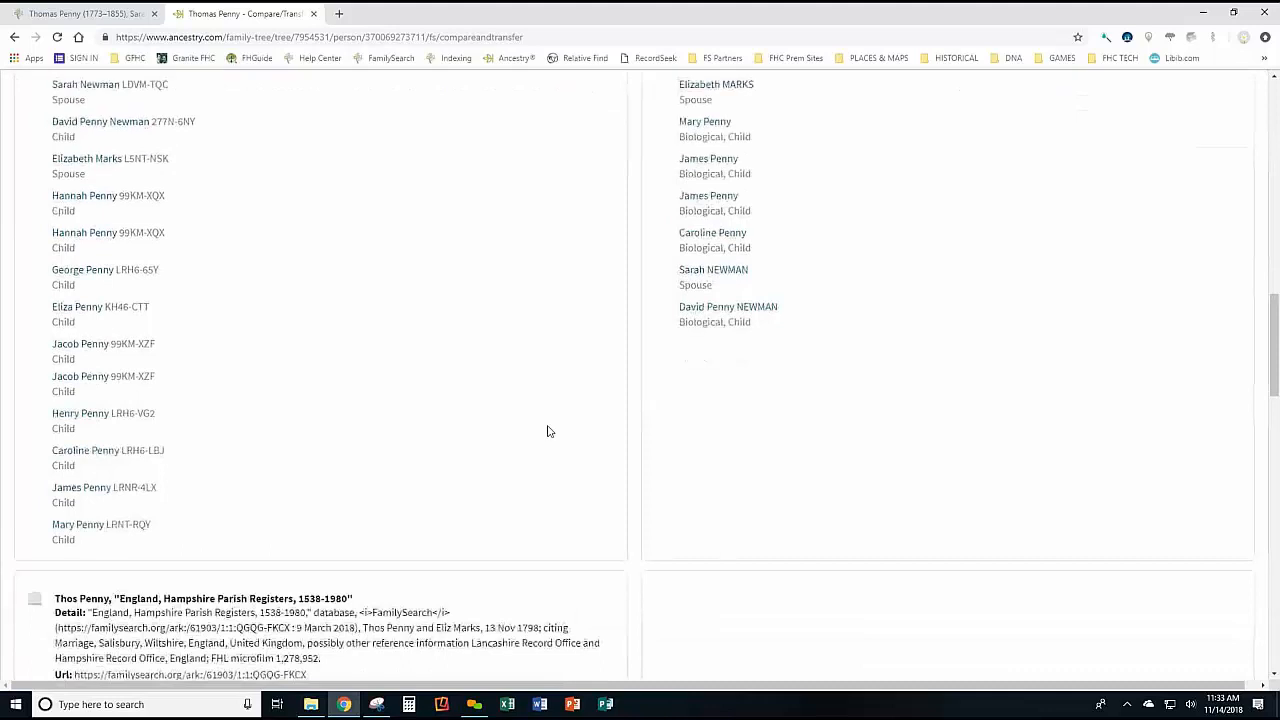
{"action": "scroll", "coordinate": [548, 431], "scroll_direction": "down", "scroll_amount": 4}
{"action": "scroll", "coordinate": [548, 431], "scroll_direction": "down", "scroll_amount": 1}
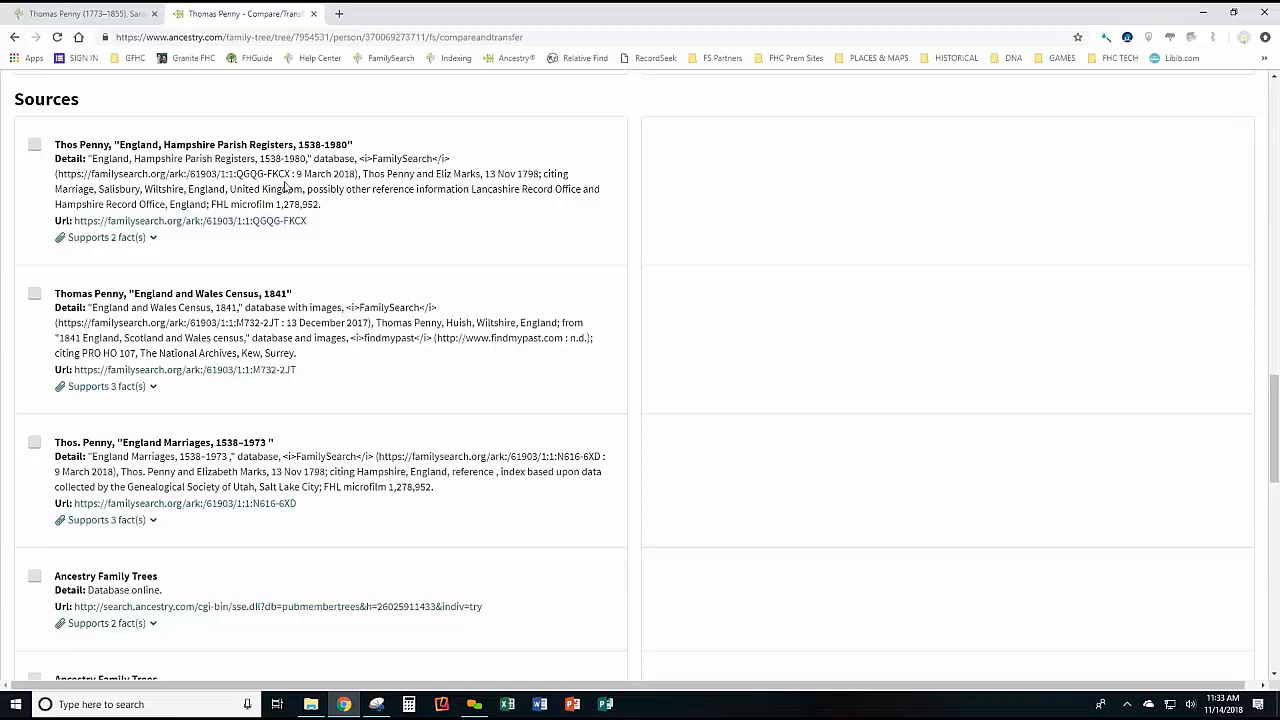
{"action": "scroll", "coordinate": [958, 287], "scroll_direction": "down", "scroll_amount": 2}
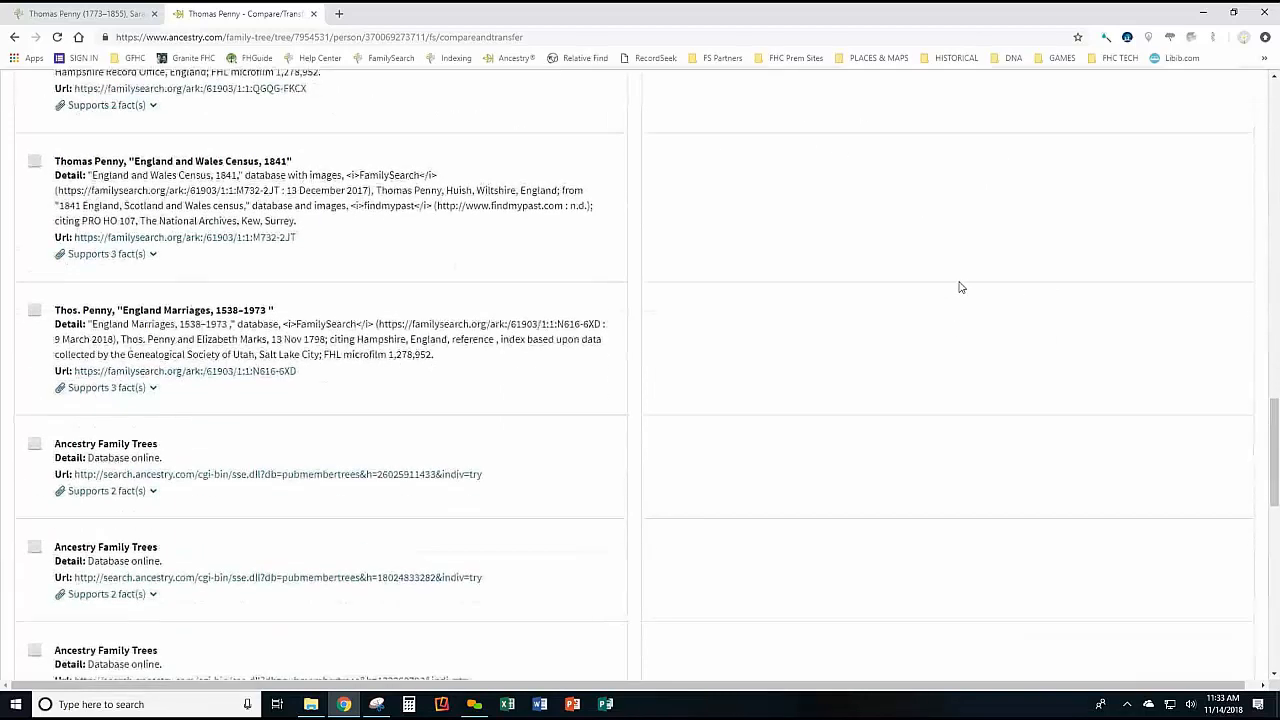
{"action": "scroll", "coordinate": [960, 287], "scroll_direction": "down", "scroll_amount": 5}
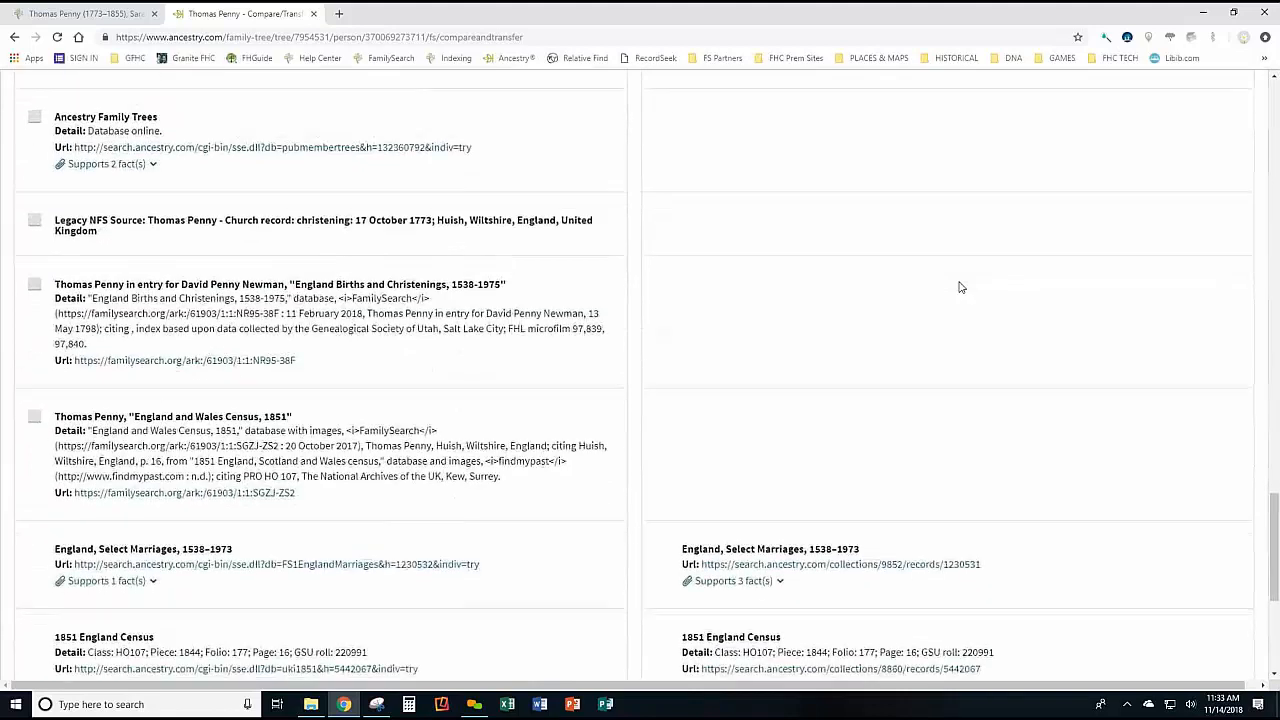
{"action": "scroll", "coordinate": [958, 287], "scroll_direction": "down", "scroll_amount": 3}
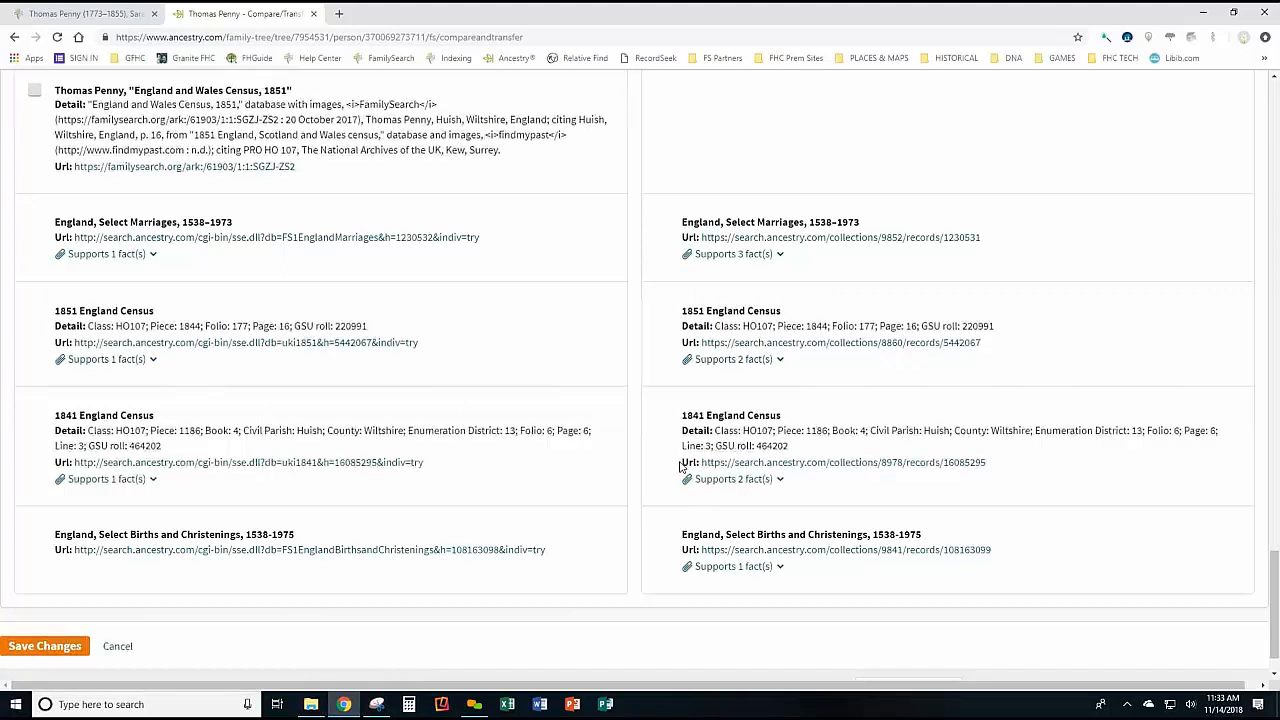
{"action": "scroll", "coordinate": [683, 463], "scroll_direction": "up", "scroll_amount": 1}
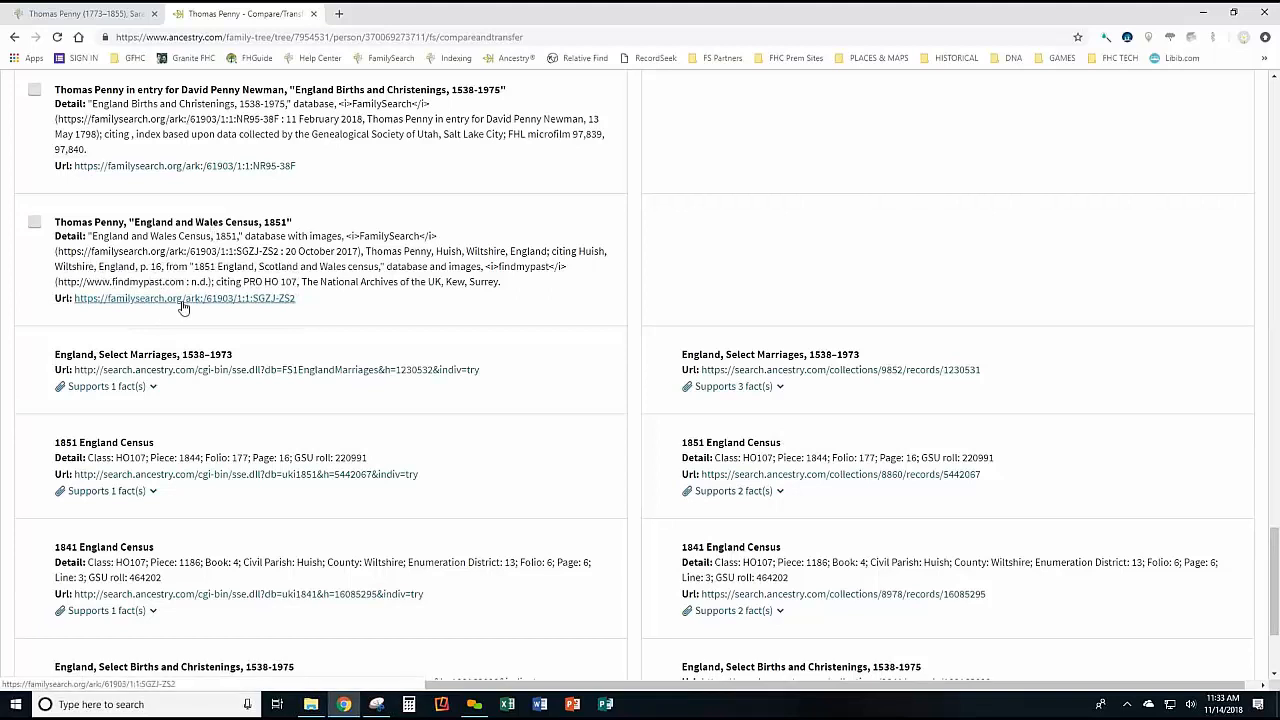
{"action": "scroll", "coordinate": [713, 493], "scroll_direction": "up", "scroll_amount": 1}
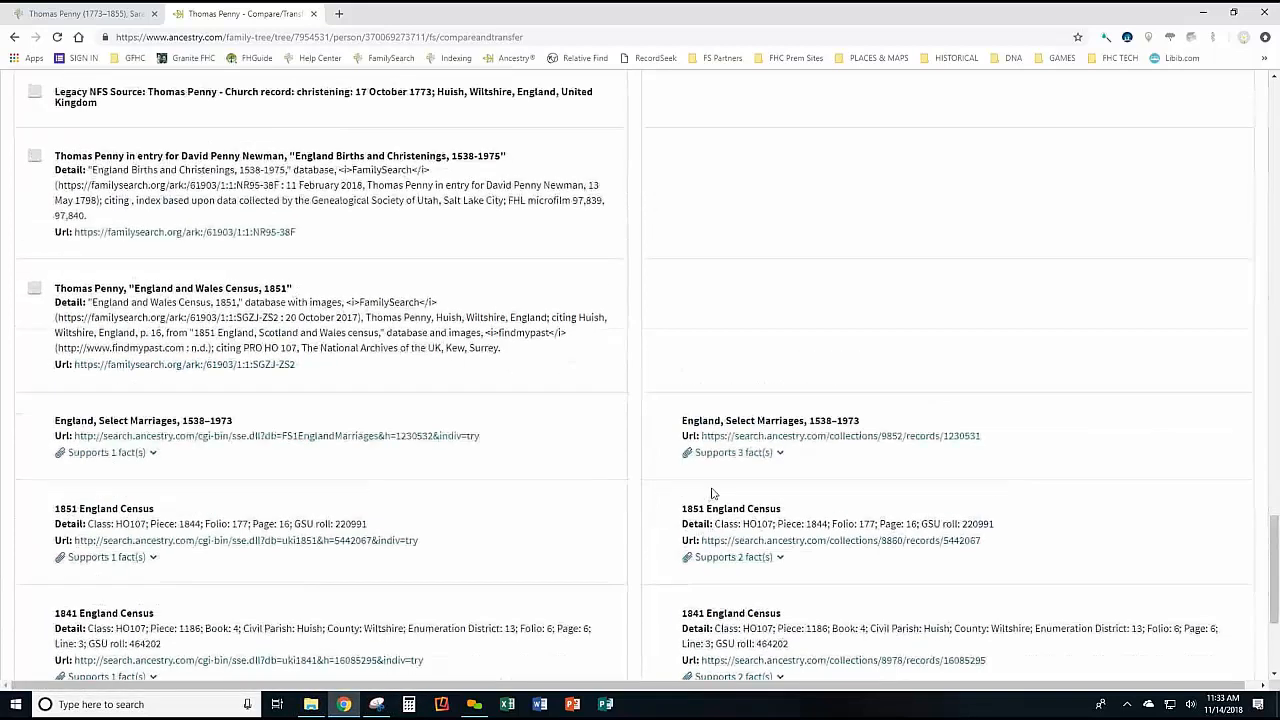
{"action": "scroll", "coordinate": [713, 493], "scroll_direction": "down", "scroll_amount": 2}
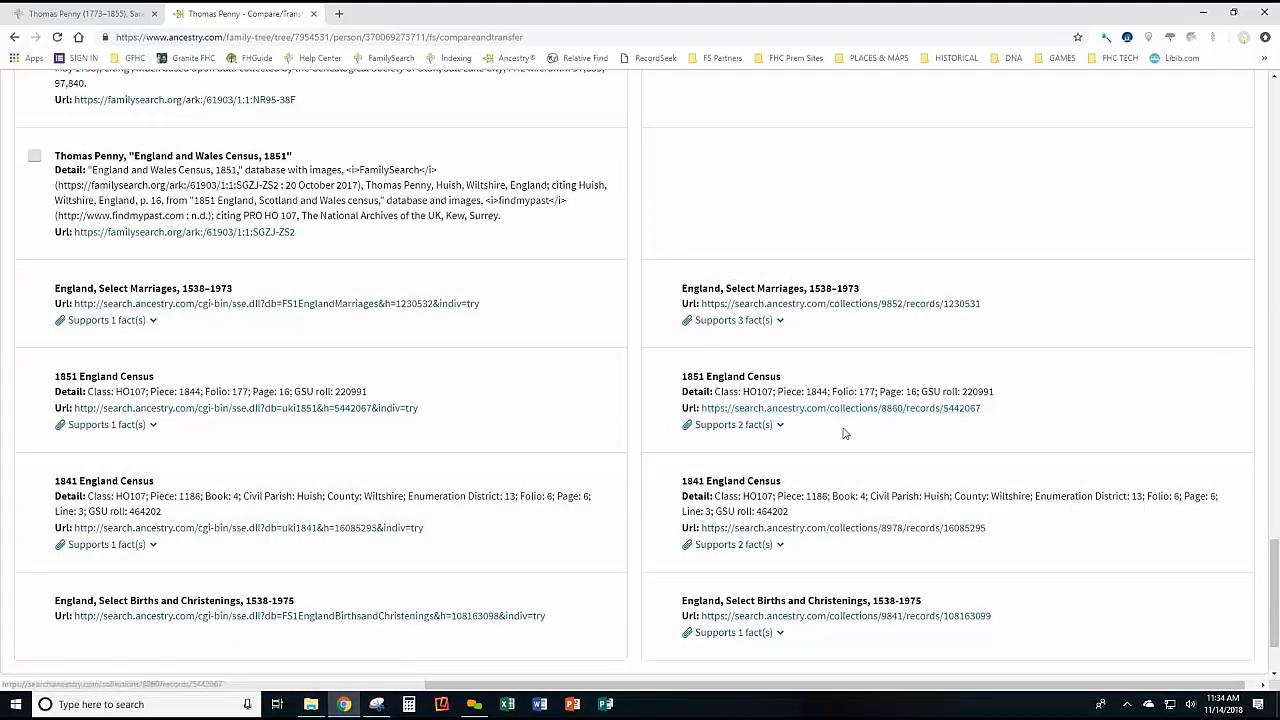
Review the FamilySearch-only sources and select the "England, Hampshire Parish Registers, 1538-1980" source for transfer to the Ancestry tree.
{"action": "scroll", "coordinate": [845, 461], "scroll_direction": "up", "scroll_amount": 2}
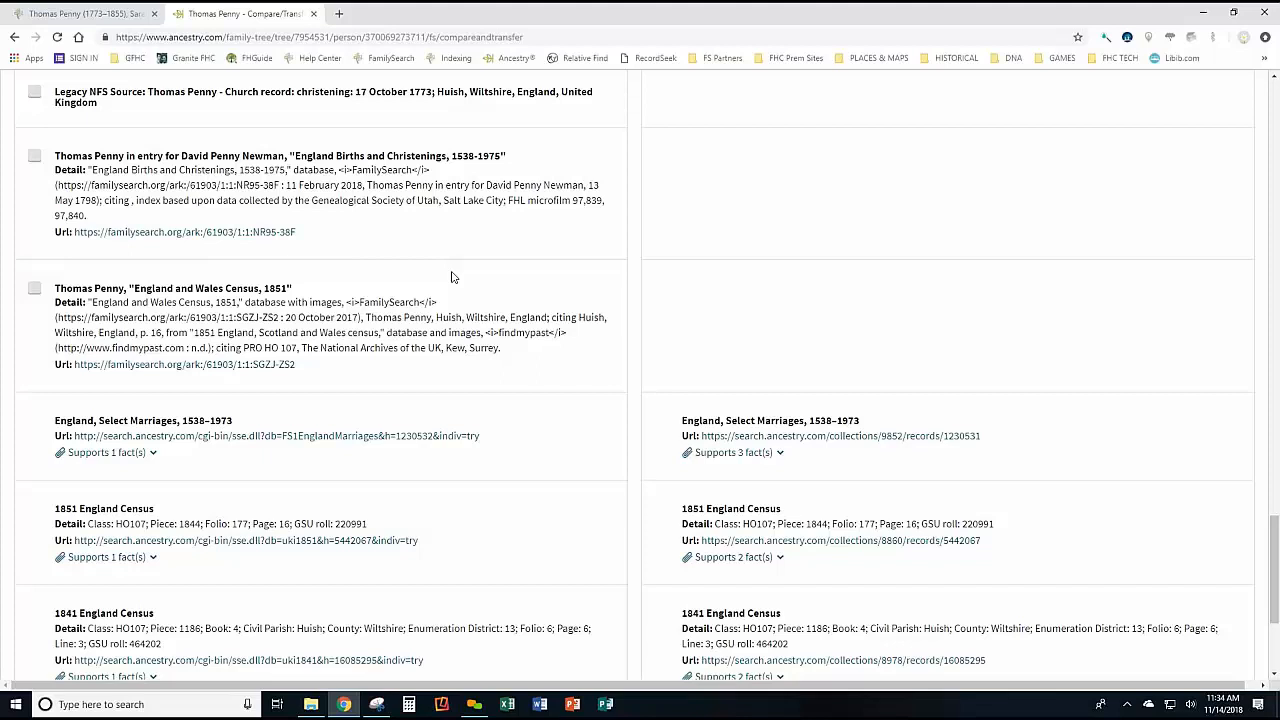
{"action": "scroll", "coordinate": [451, 277], "scroll_direction": "up", "scroll_amount": 3}
{"action": "scroll", "coordinate": [488, 323], "scroll_direction": "up", "scroll_amount": 10}
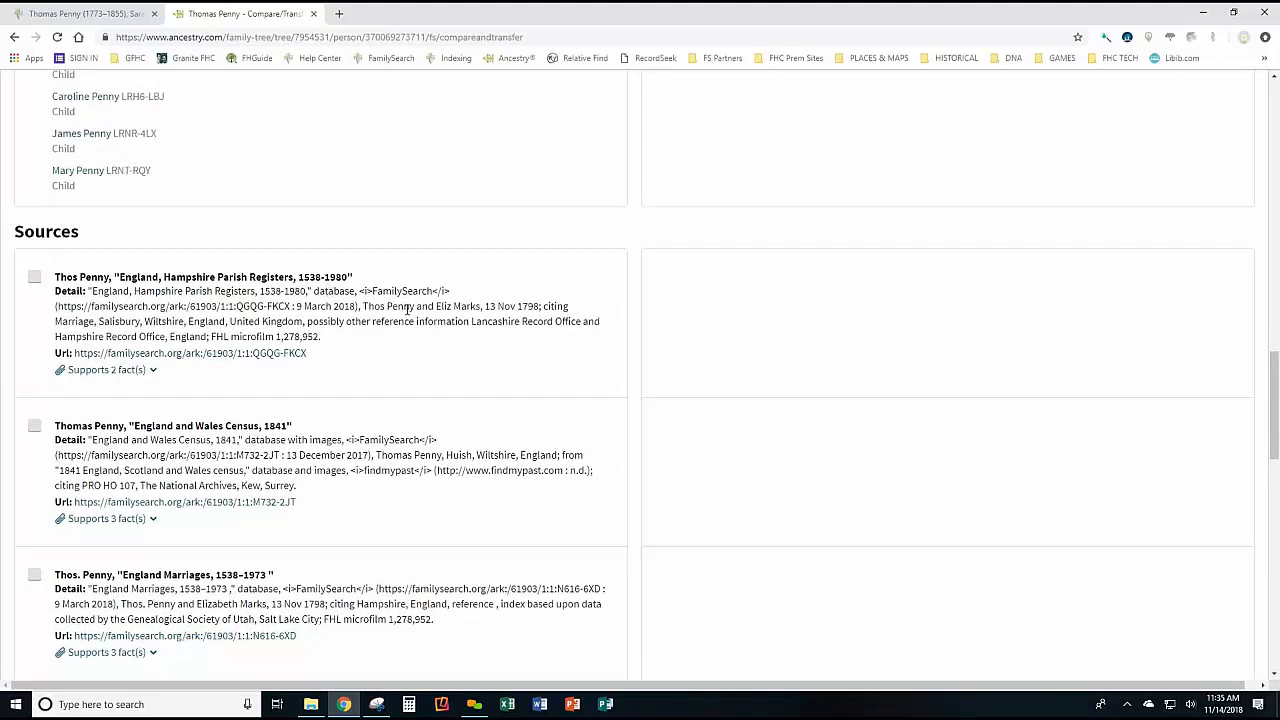
{"action": "scroll", "coordinate": [1040, 468], "scroll_direction": "down", "scroll_amount": 6}
{"action": "scroll", "coordinate": [1009, 470], "scroll_direction": "down", "scroll_amount": 6}
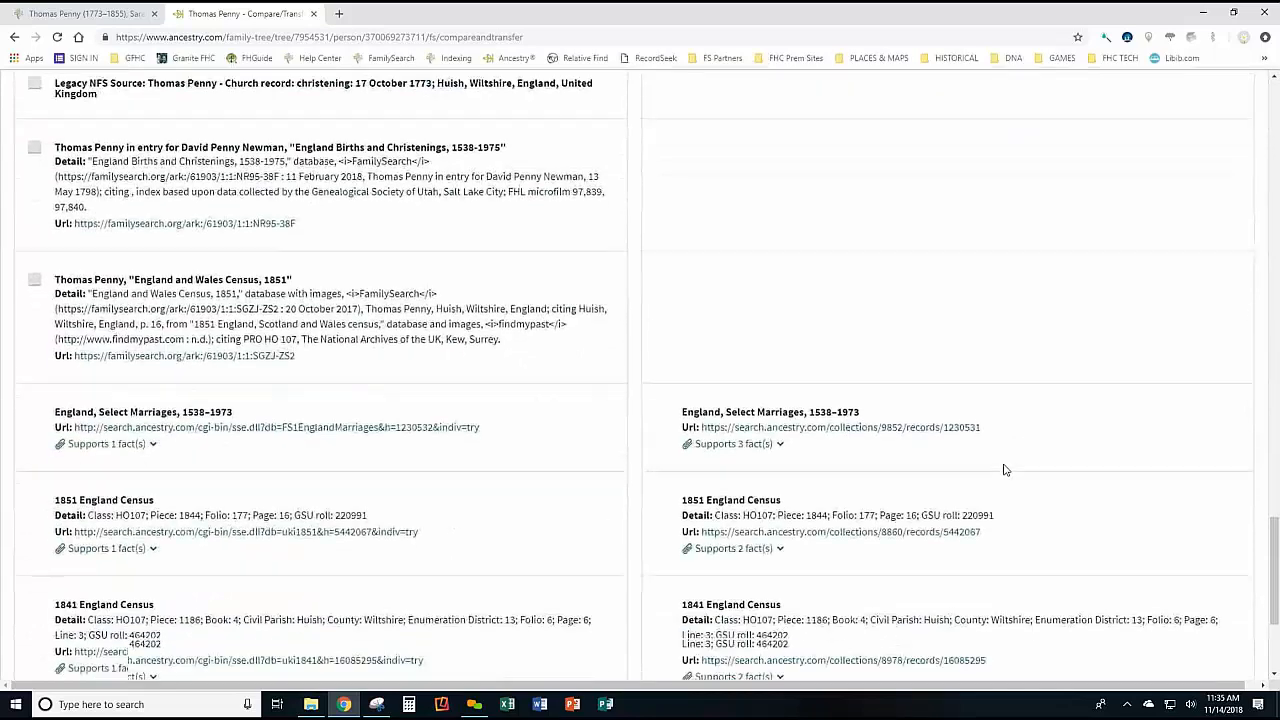
{"action": "scroll", "coordinate": [1003, 472], "scroll_direction": "up", "scroll_amount": 3}
{"action": "scroll", "coordinate": [983, 465], "scroll_direction": "up", "scroll_amount": 12}
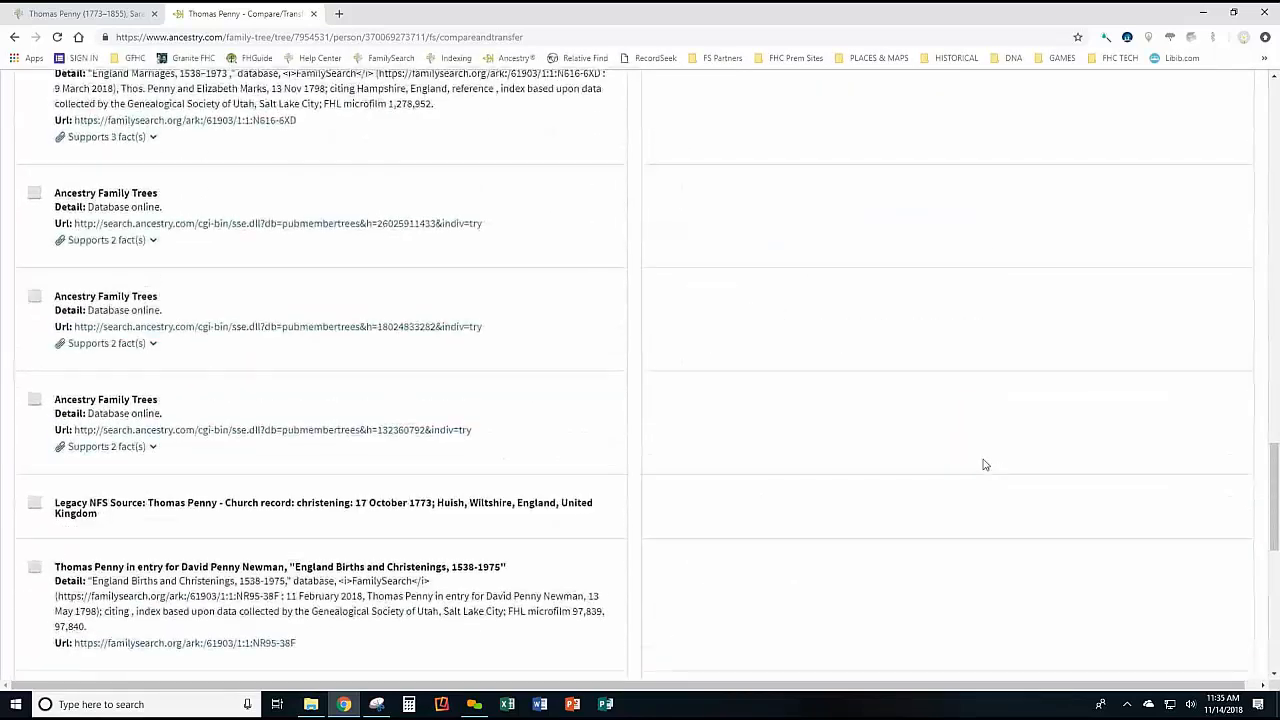
{"action": "scroll", "coordinate": [922, 472], "scroll_direction": "down", "scroll_amount": 1}
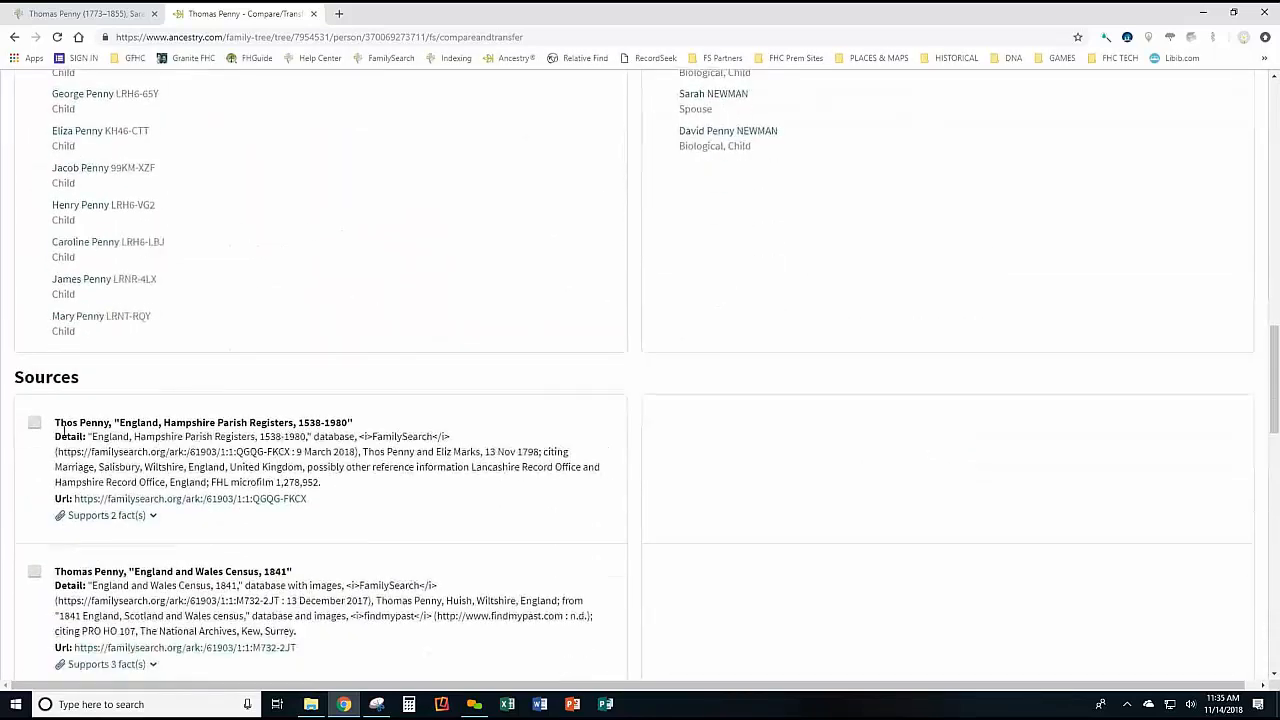
{"action": "left_click", "coordinate": [34, 424]}
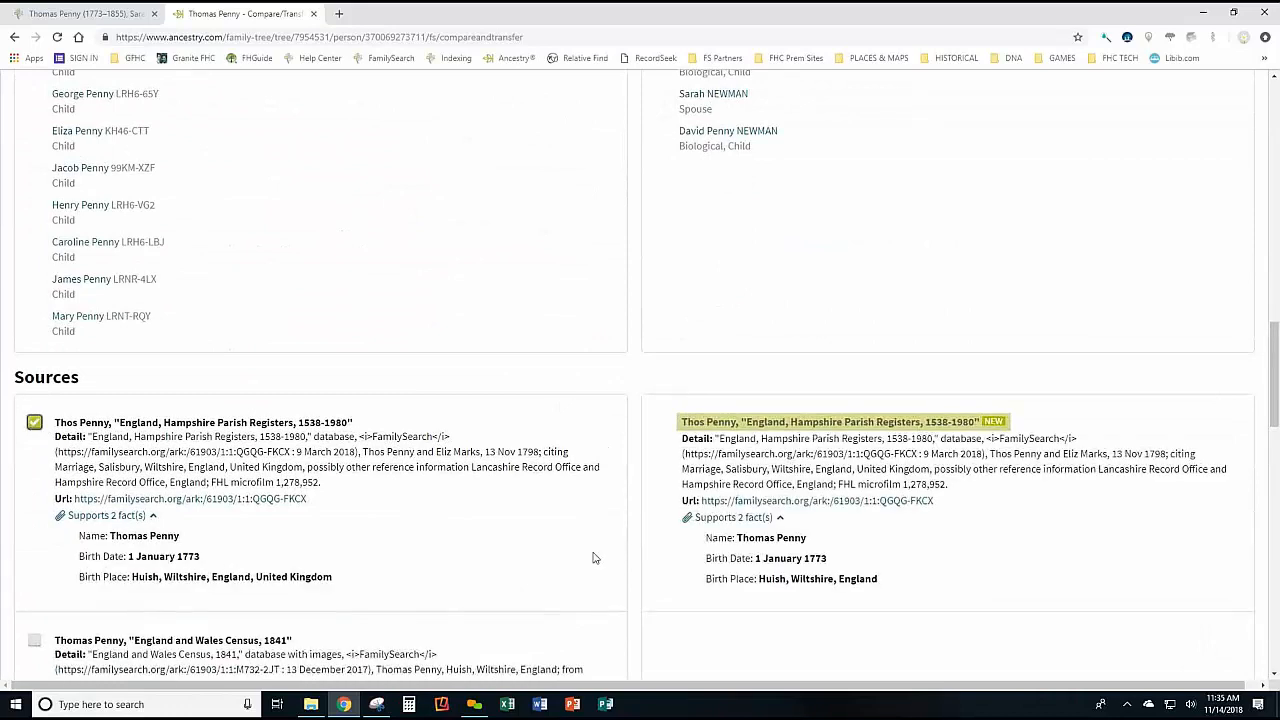
Check the remaining sources without selecting any more, and save the selected changes to the Ancestry tree.
{"action": "scroll", "coordinate": [995, 489], "scroll_direction": "down", "scroll_amount": 3}
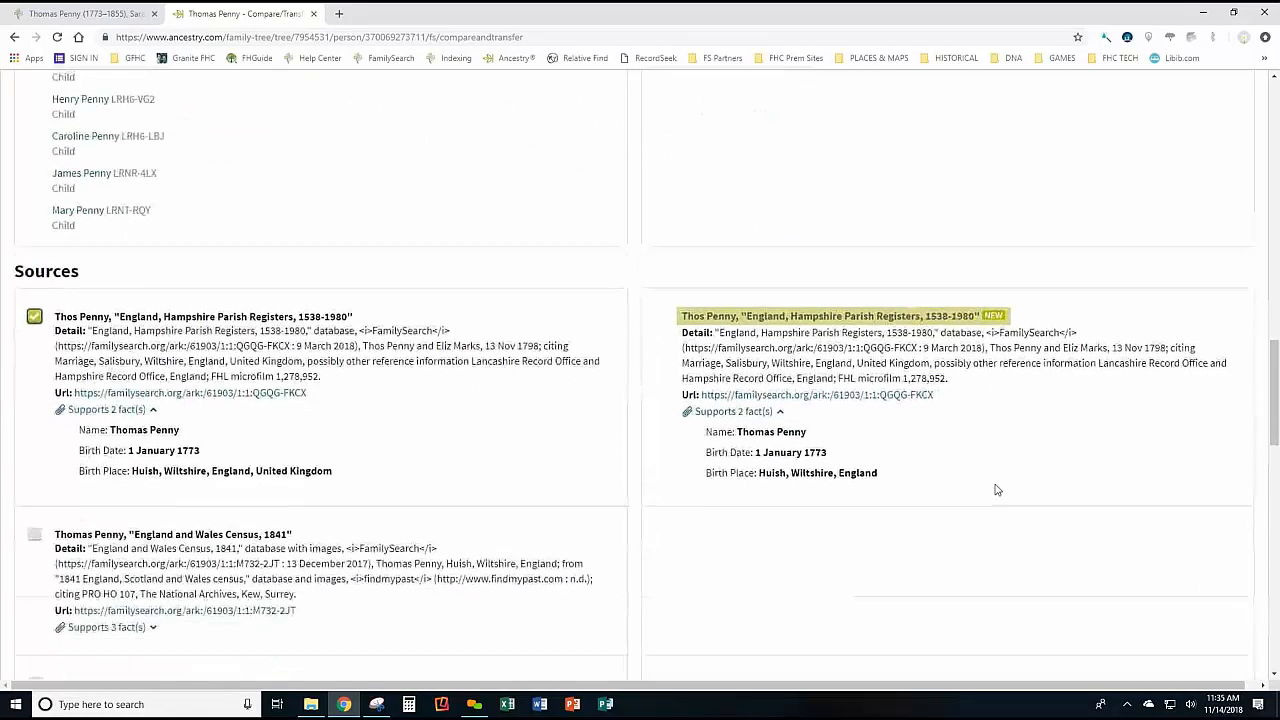
{"action": "scroll", "coordinate": [748, 419], "scroll_direction": "down", "scroll_amount": 2}
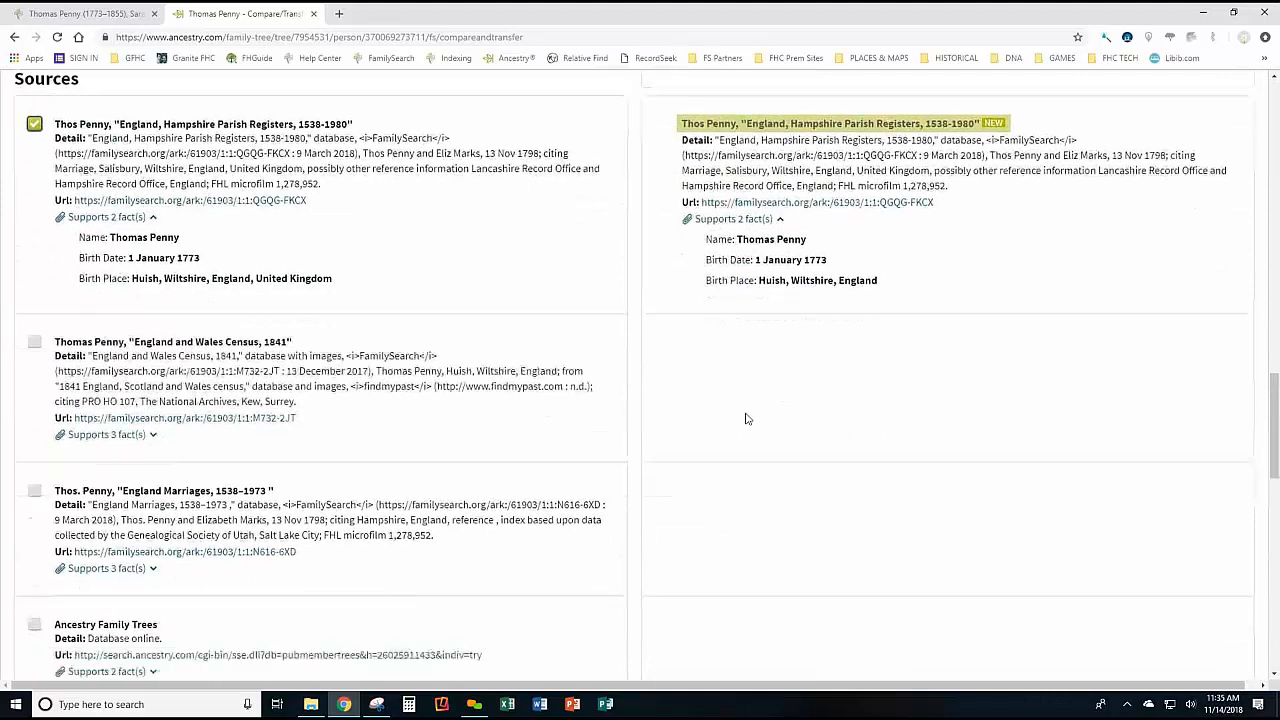
{"action": "scroll", "coordinate": [748, 419], "scroll_direction": "down", "scroll_amount": 2}
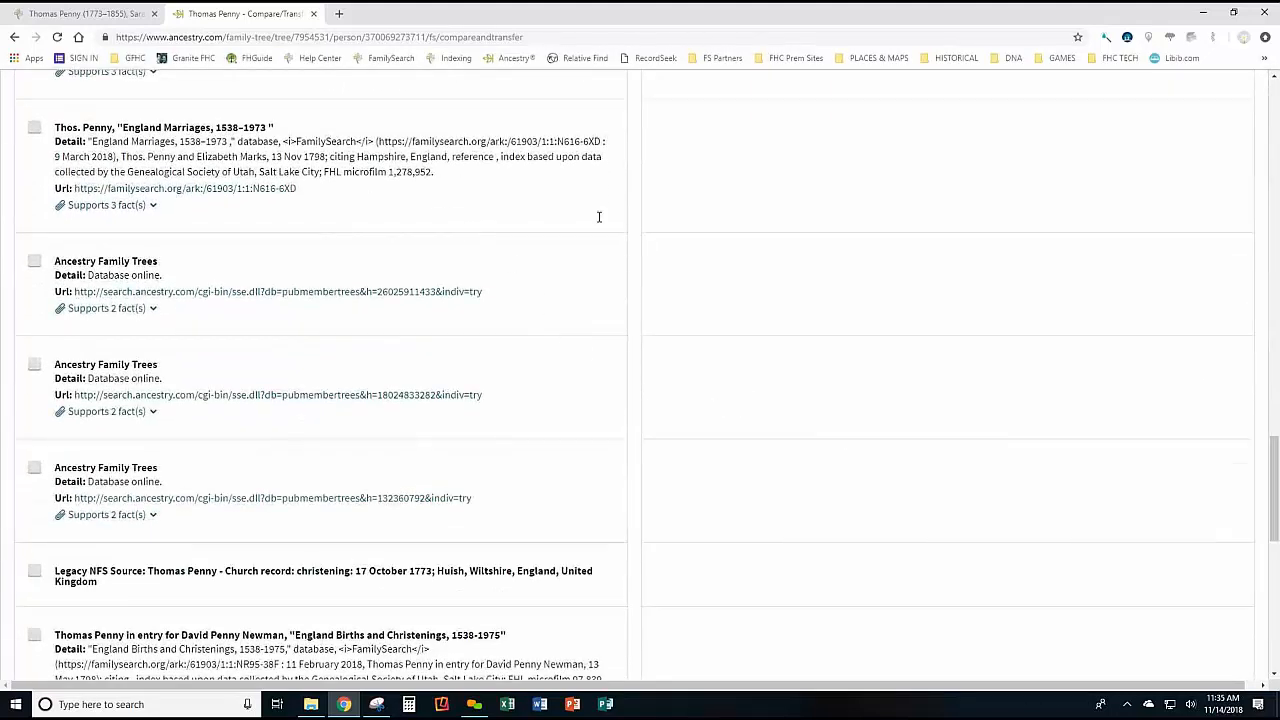
{"action": "scroll", "coordinate": [880, 340], "scroll_direction": "down", "scroll_amount": 5}
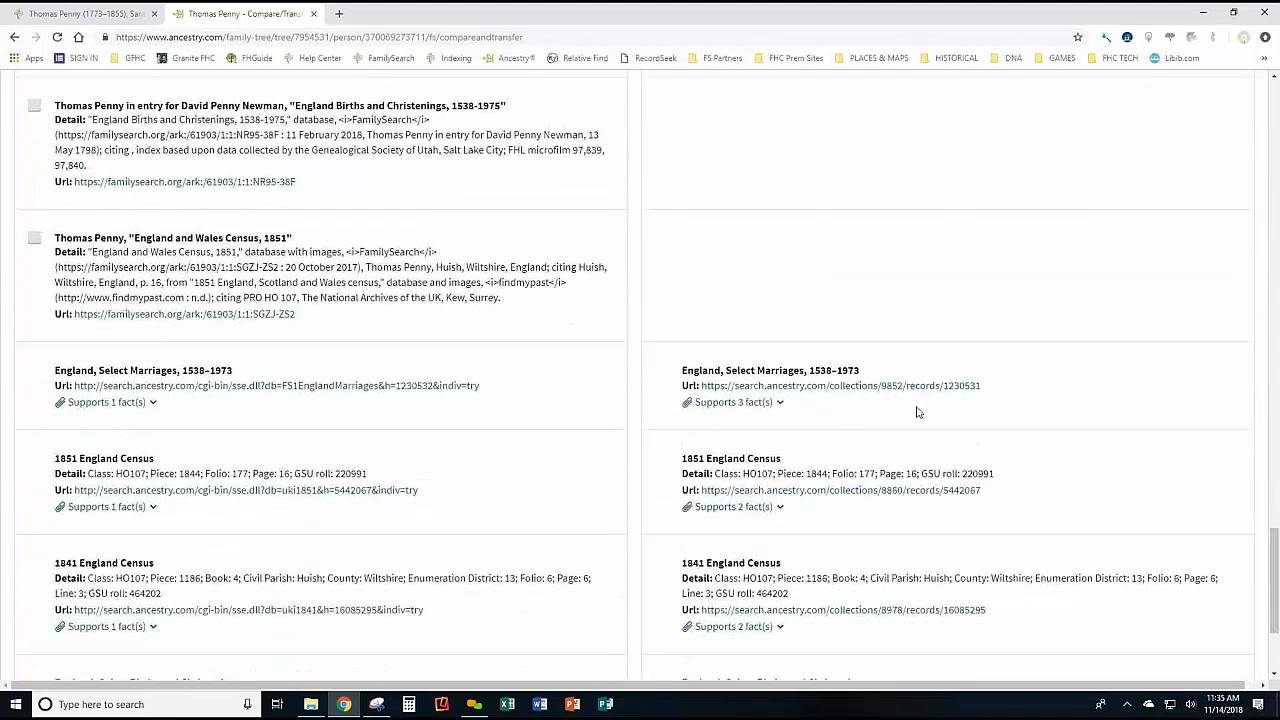
{"action": "scroll", "coordinate": [617, 386], "scroll_direction": "up", "scroll_amount": 1}
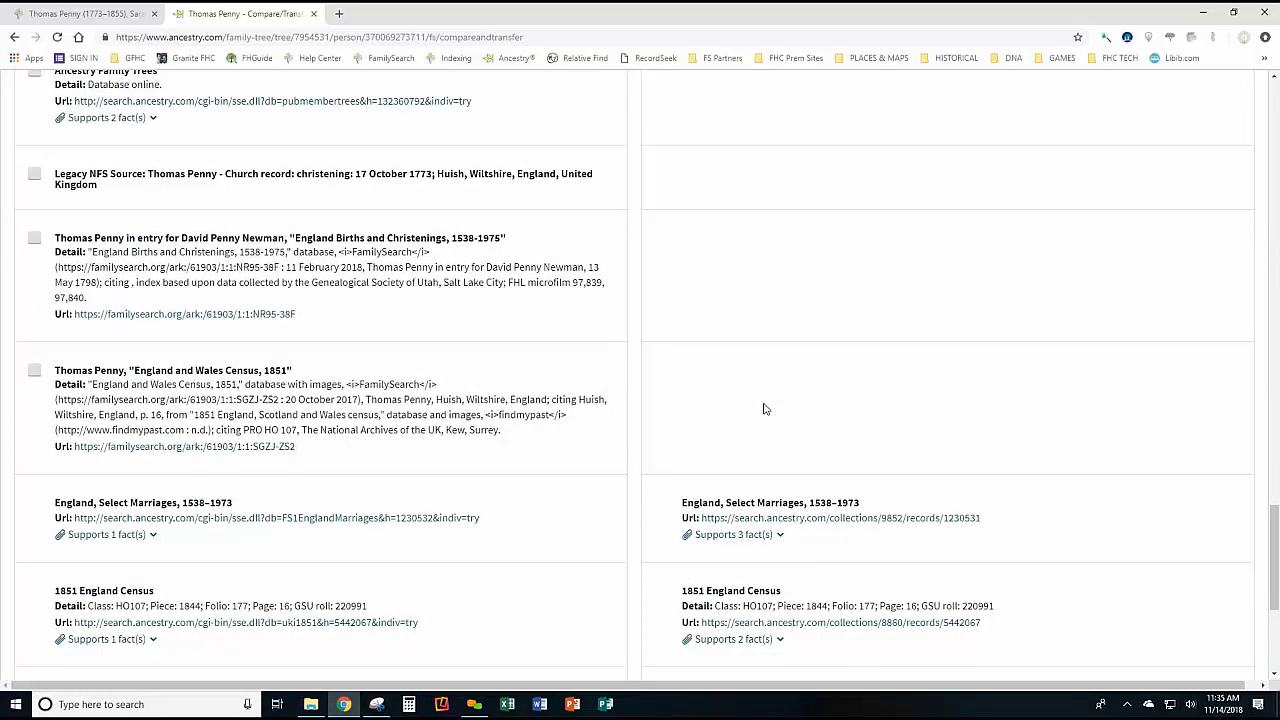
{"action": "scroll", "coordinate": [834, 414], "scroll_direction": "down", "scroll_amount": 4}
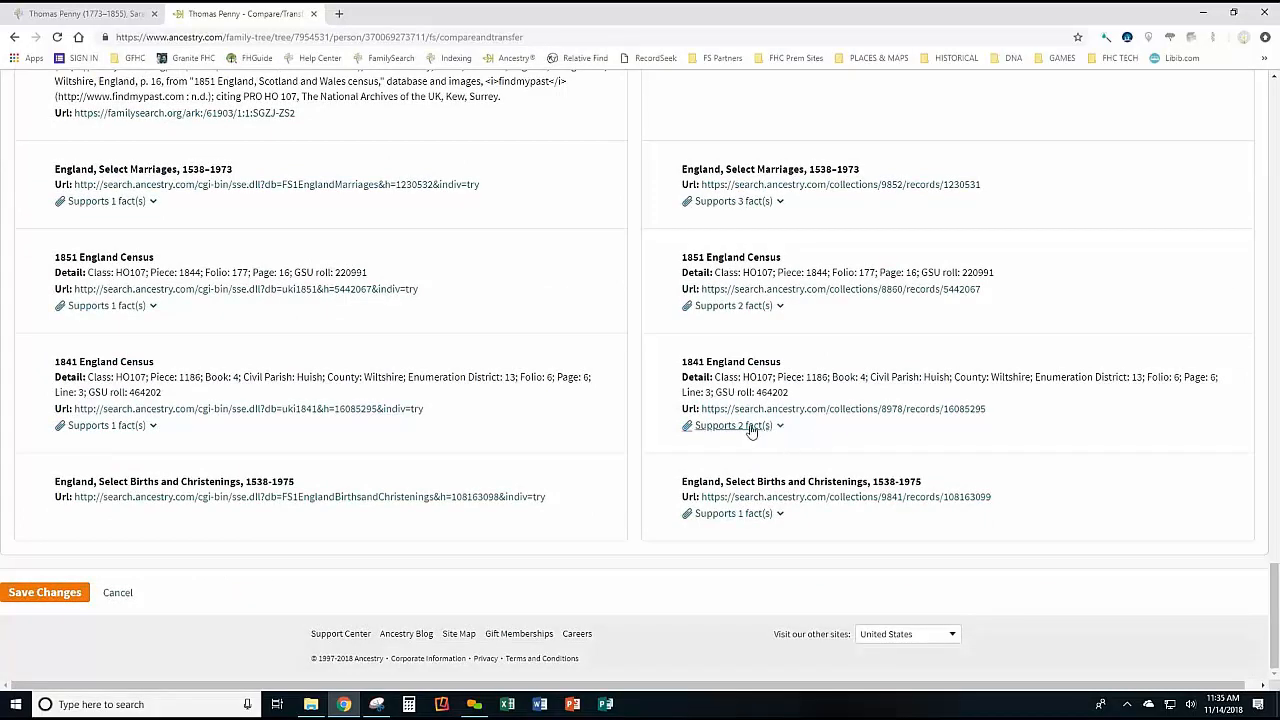
{"action": "left_click", "coordinate": [61, 593]}
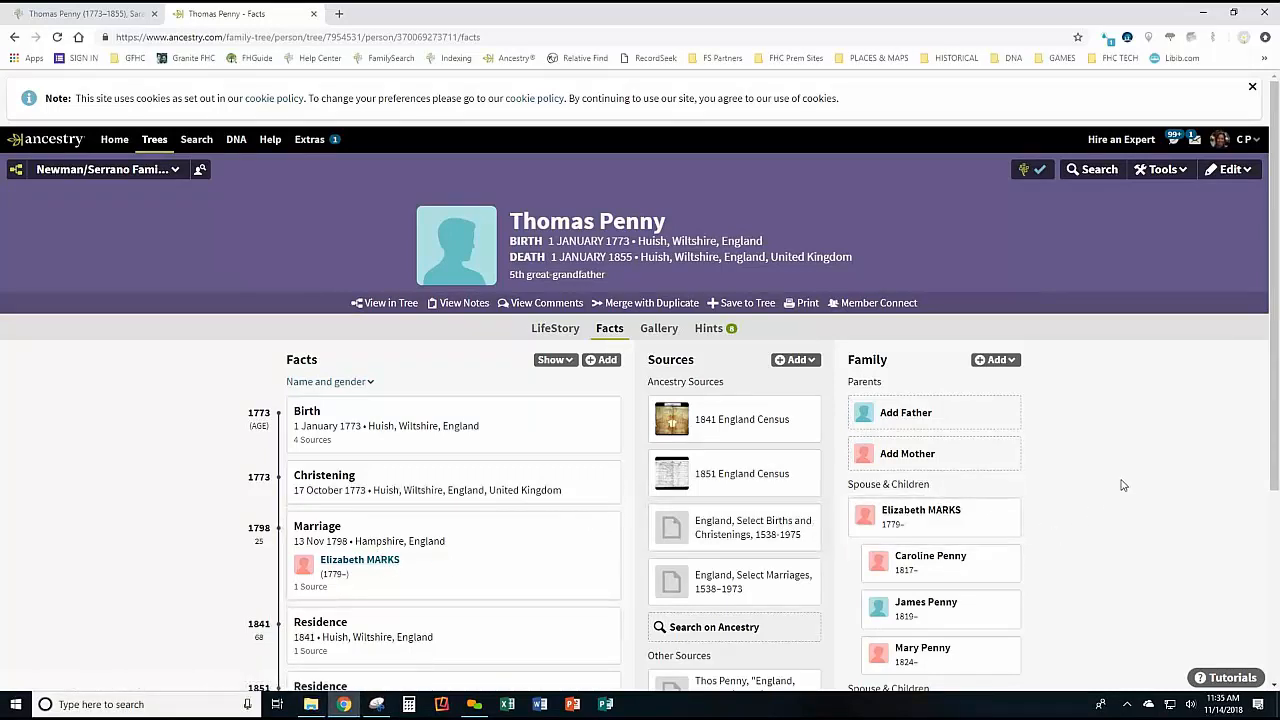
Review the ancestor's updated facts, sources and family on the Ancestry profile, and check the available FamilySearch options.
{"action": "scroll", "coordinate": [1123, 483], "scroll_direction": "down", "scroll_amount": 1}
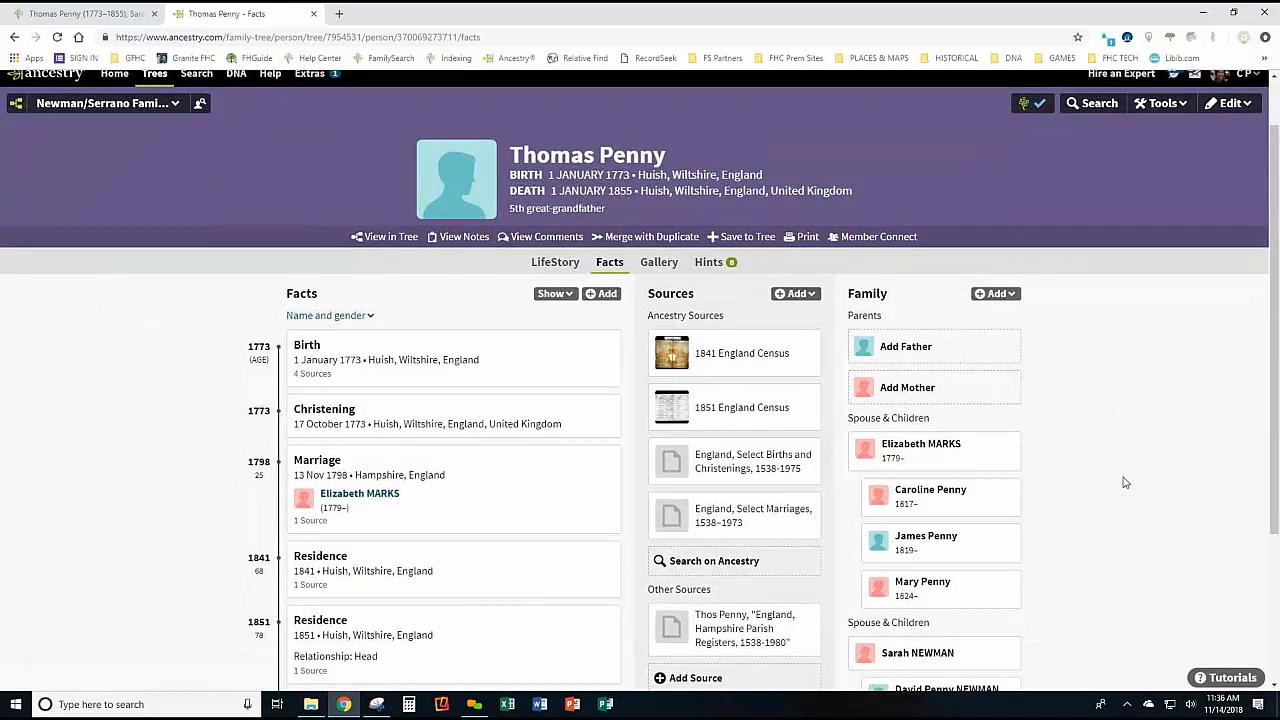
{"action": "scroll", "coordinate": [1123, 483], "scroll_direction": "up", "scroll_amount": 1}
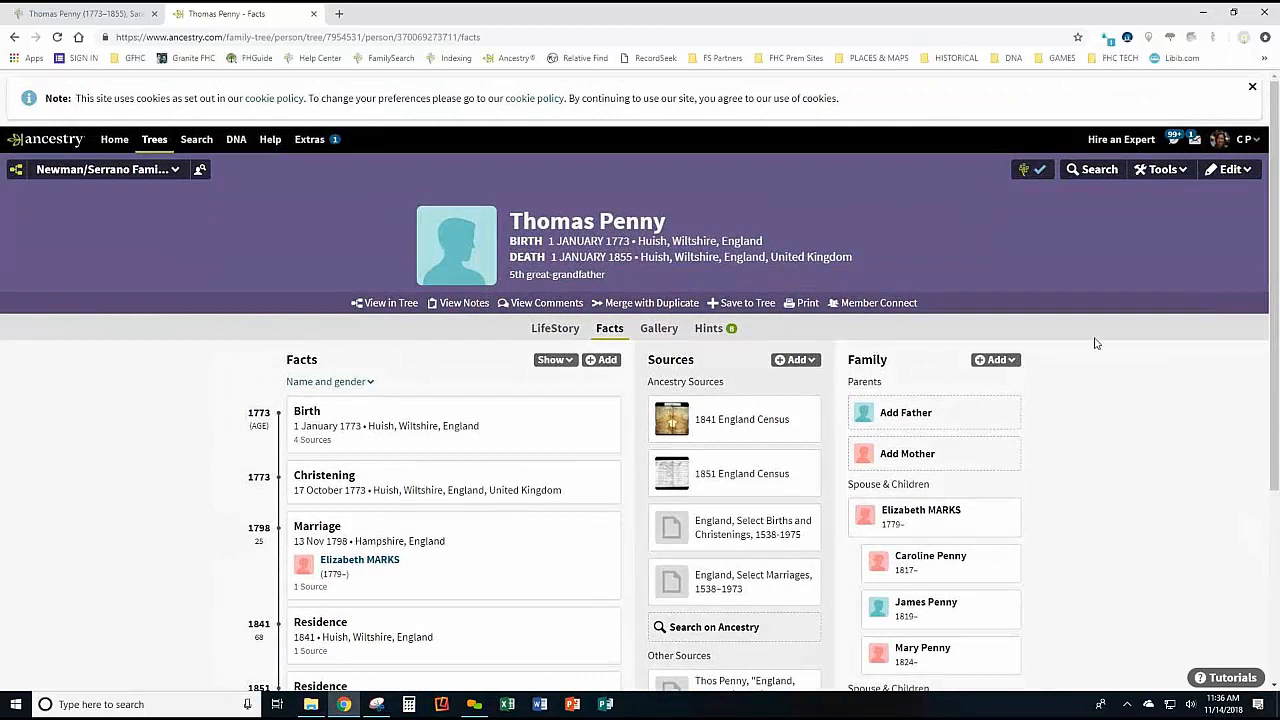
{"action": "left_click", "coordinate": [1030, 172]}
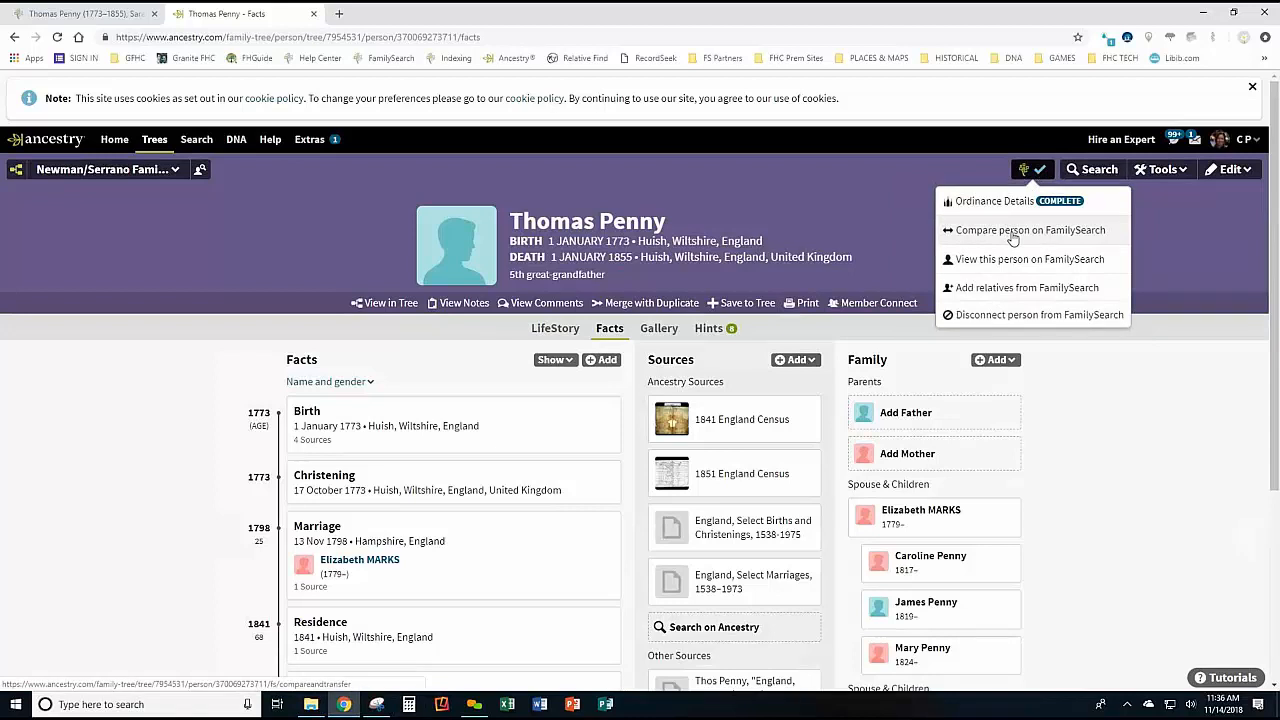
{"action": "left_click", "coordinate": [1122, 445]}
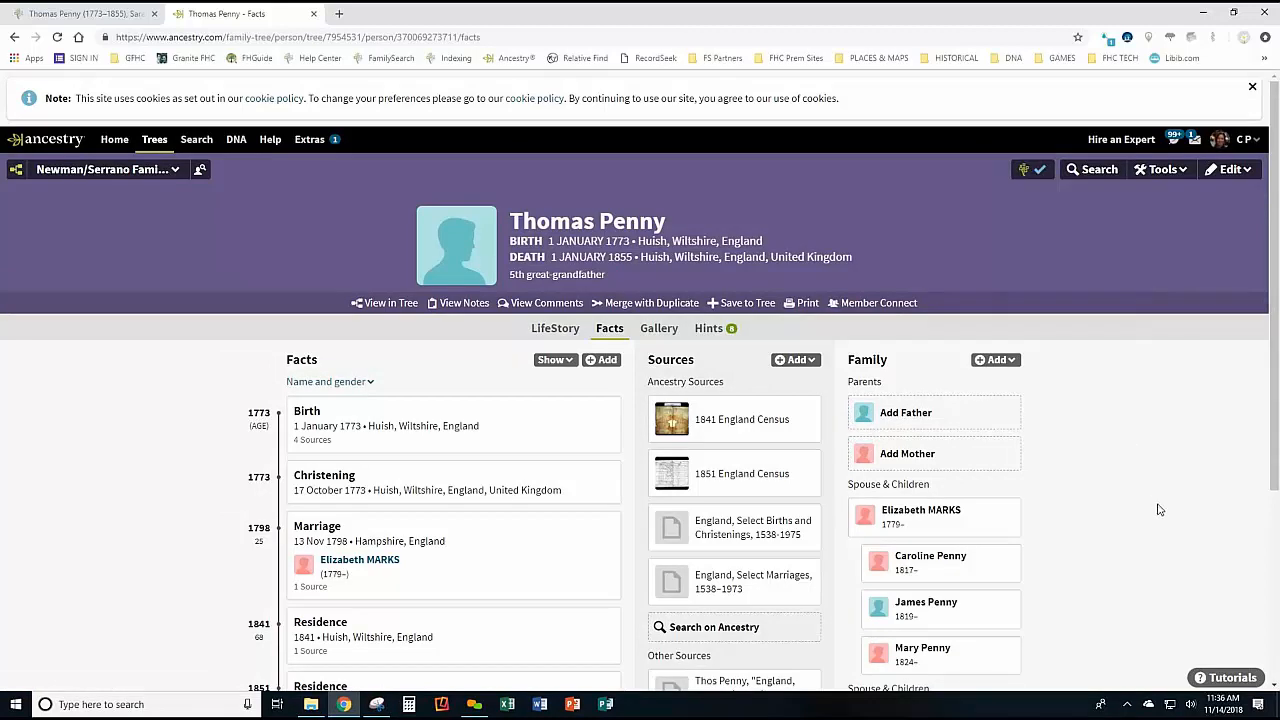
{"action": "scroll", "coordinate": [1150, 486], "scroll_direction": "down", "scroll_amount": 1}
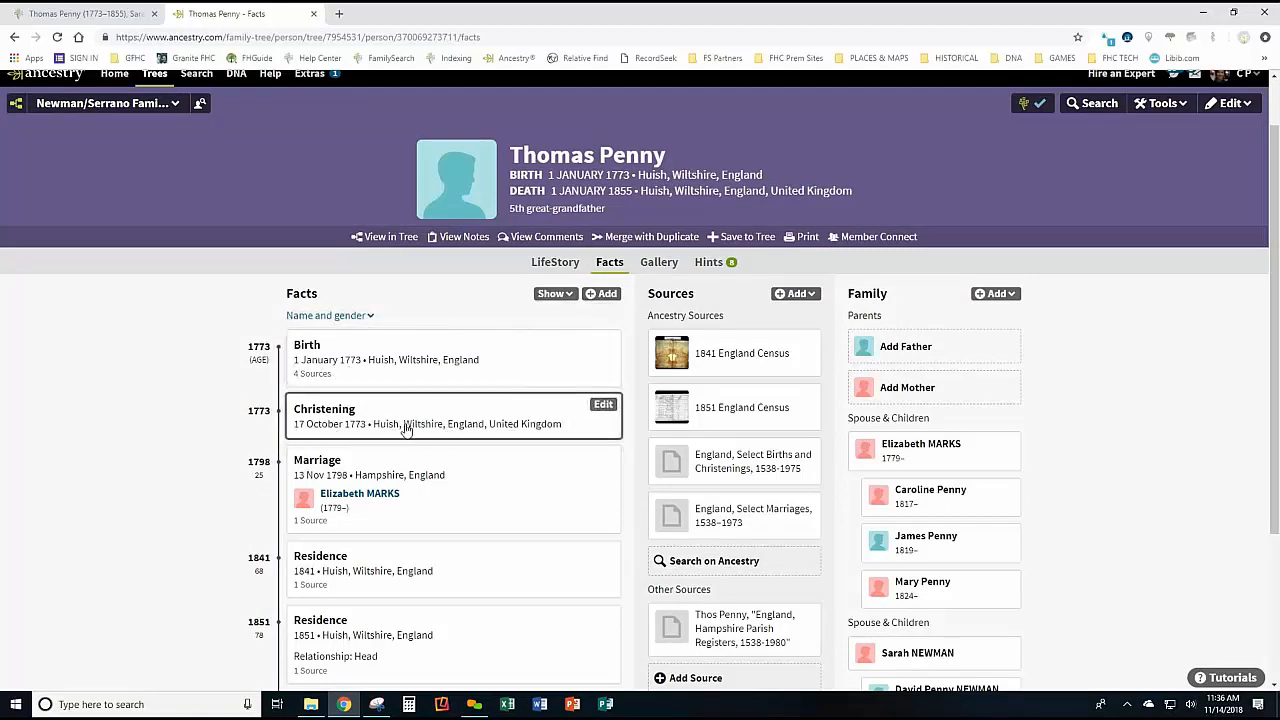
{"action": "scroll", "coordinate": [420, 440], "scroll_direction": "down", "scroll_amount": 2}
{"action": "scroll", "coordinate": [420, 440], "scroll_direction": "down", "scroll_amount": 1}
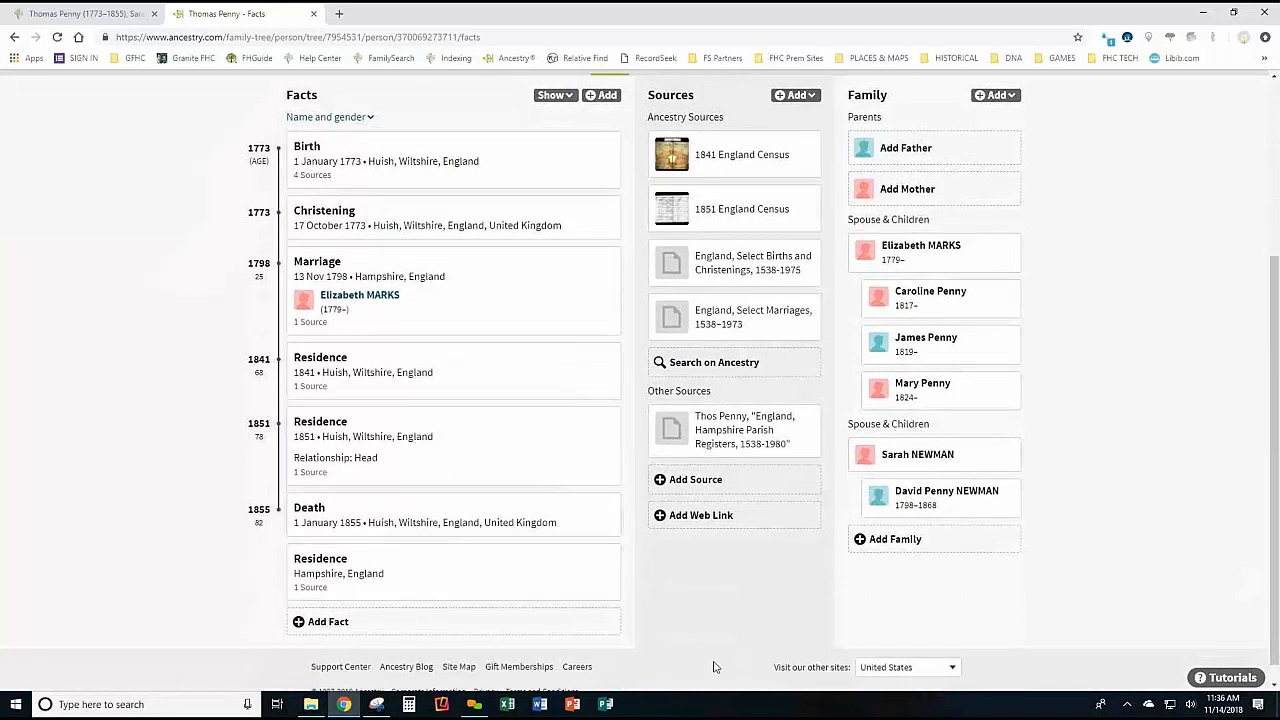
{"action": "scroll", "coordinate": [715, 665], "scroll_direction": "up", "scroll_amount": 1}
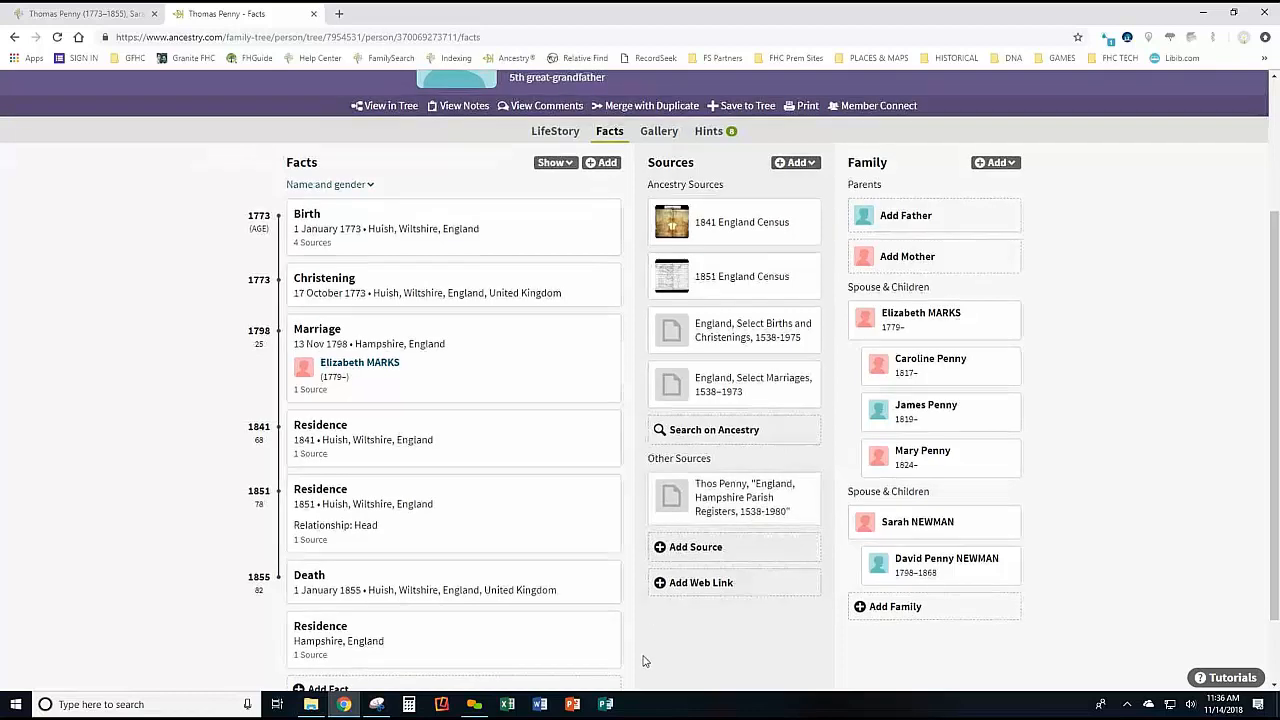
{"action": "scroll", "coordinate": [640, 640], "scroll_direction": "up", "scroll_amount": 3}
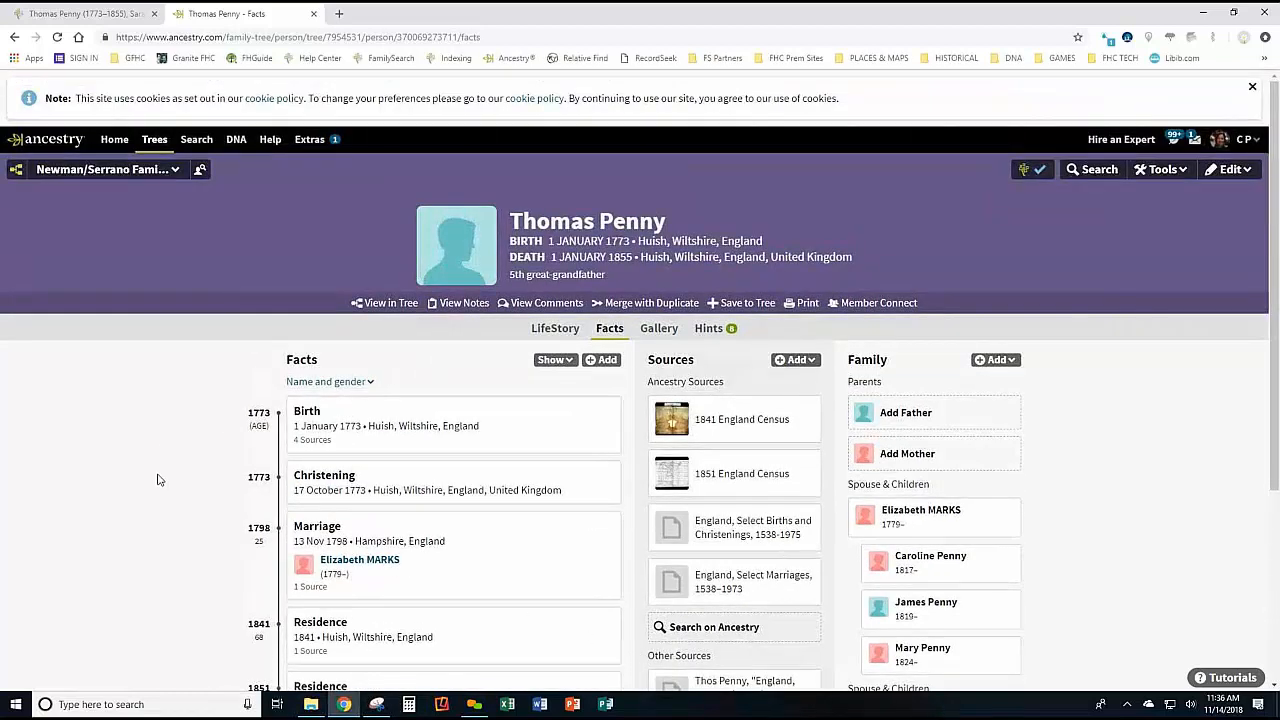
Switch to the FamilySearch tree and open the same ancestor's person page.
{"action": "left_click", "coordinate": [86, 16]}
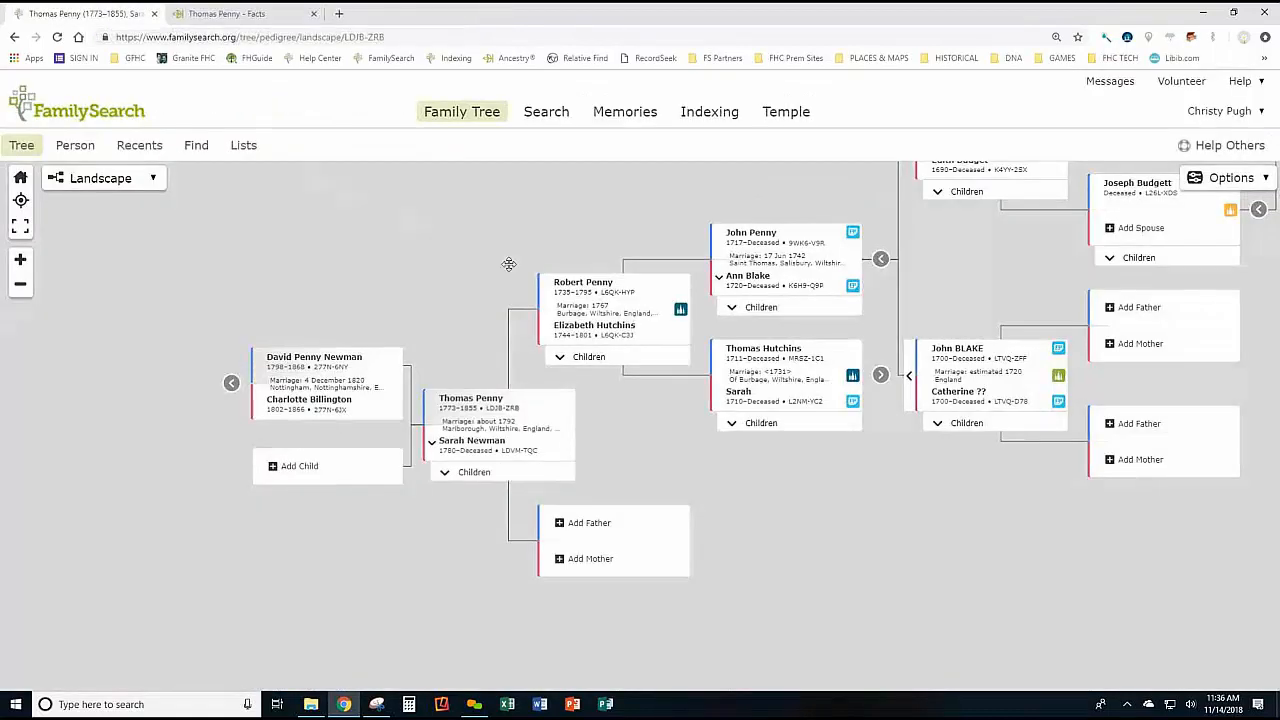
{"action": "left_click_drag", "start_coordinate": [843, 503], "coordinate": [793, 565]}
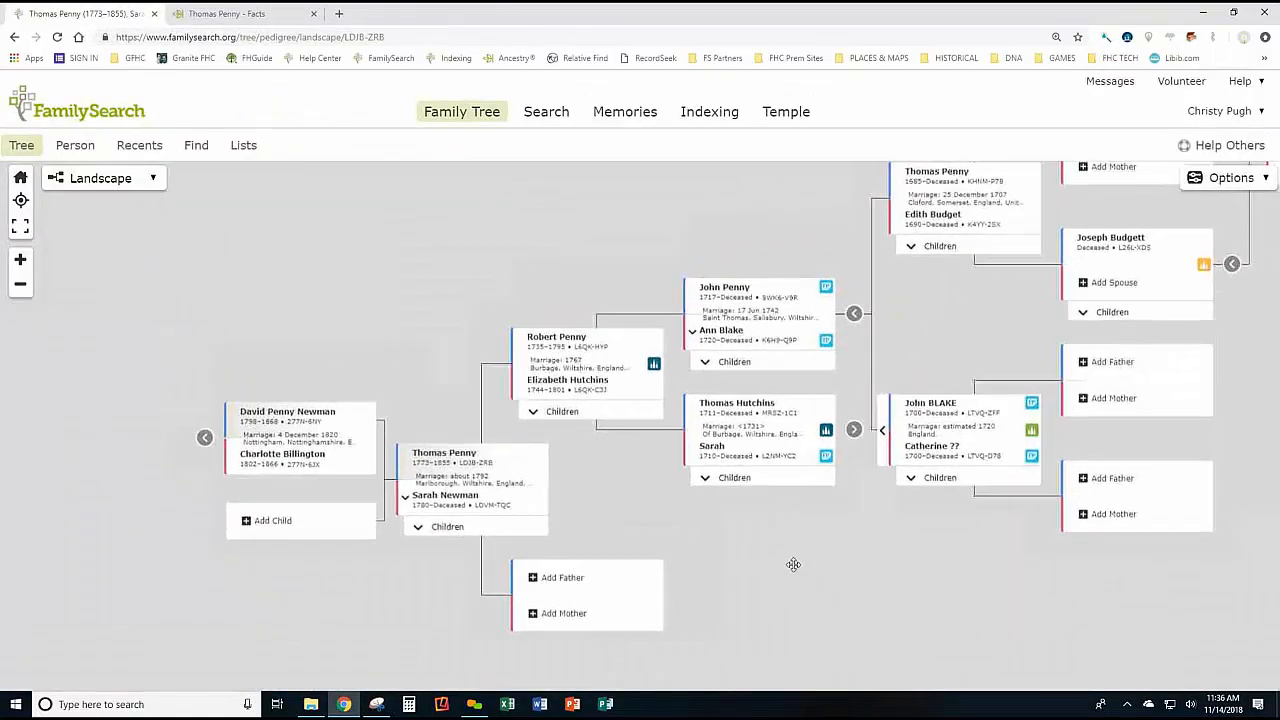
{"action": "left_click", "coordinate": [443, 453]}
{"action": "left_click", "coordinate": [627, 531]}
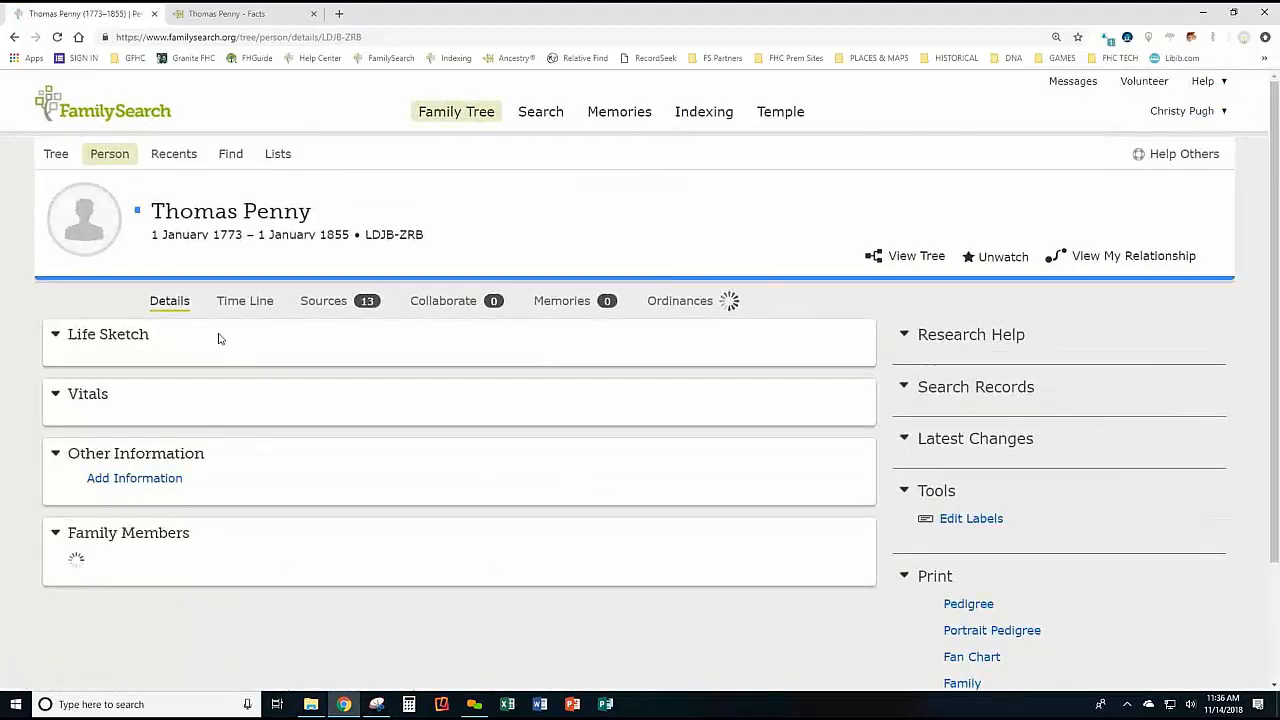
Reload the FamilySearch person page and review the ancestor's vitals and other information.
{"action": "scroll", "coordinate": [279, 430], "scroll_direction": "down", "scroll_amount": 1}
{"action": "scroll", "coordinate": [279, 430], "scroll_direction": "down", "scroll_amount": 1}
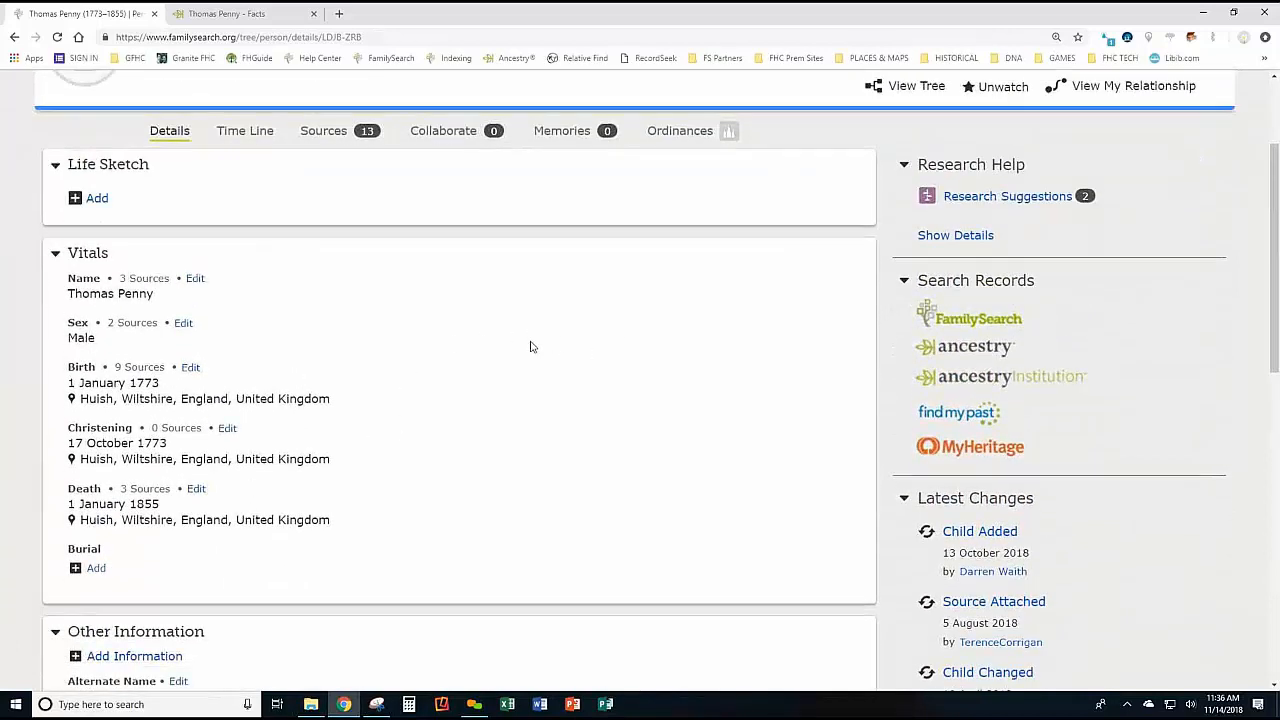
{"action": "left_click", "coordinate": [58, 38]}
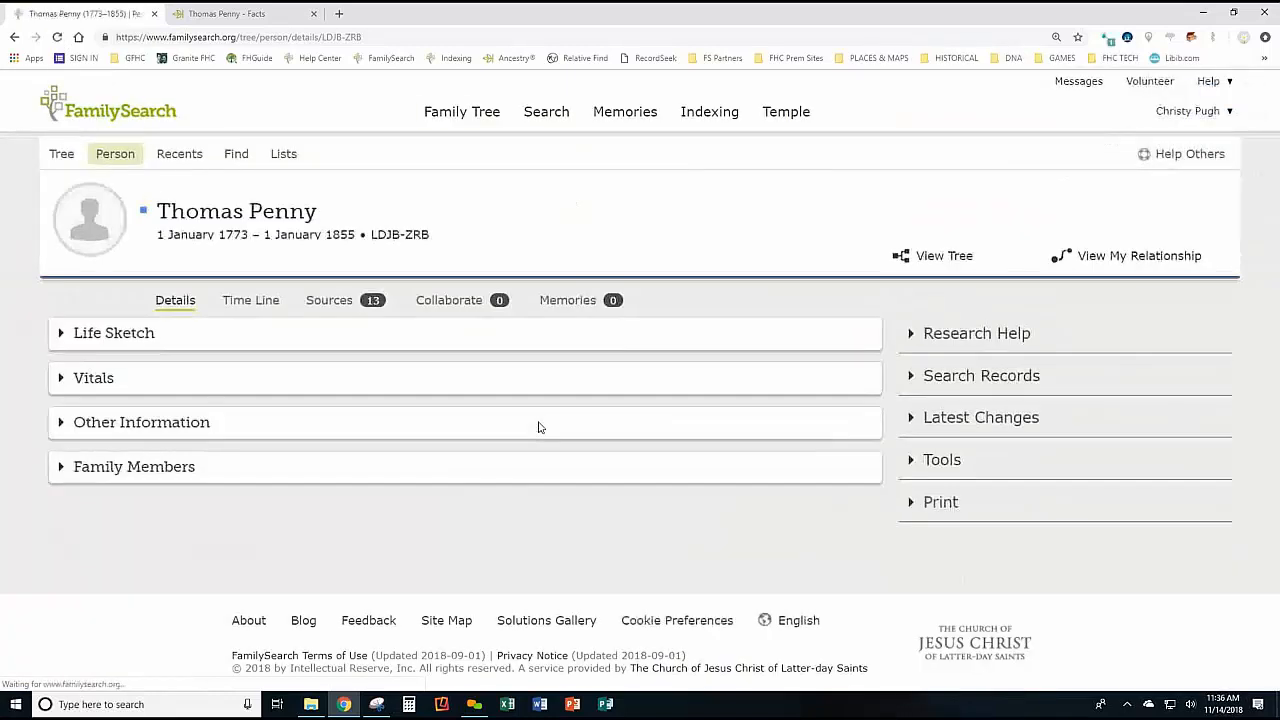
{"action": "scroll", "coordinate": [538, 427], "scroll_direction": "down", "scroll_amount": 1}
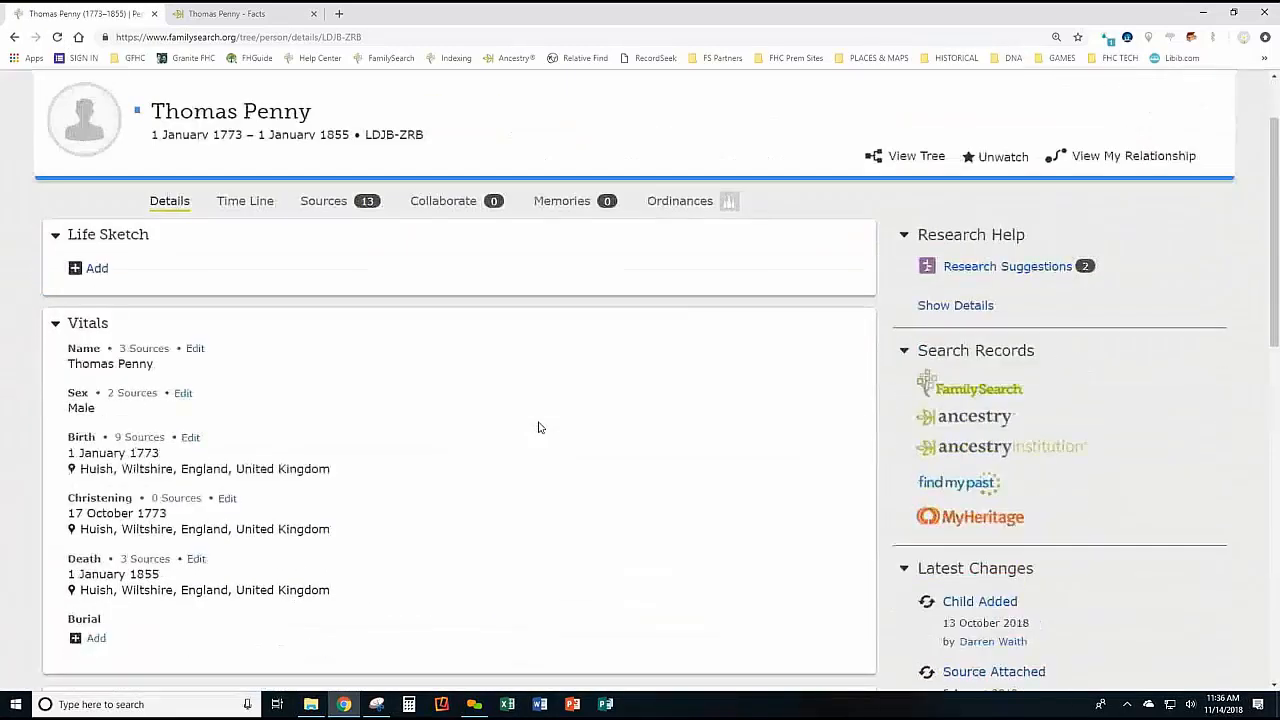
{"action": "scroll", "coordinate": [538, 427], "scroll_direction": "down", "scroll_amount": 3}
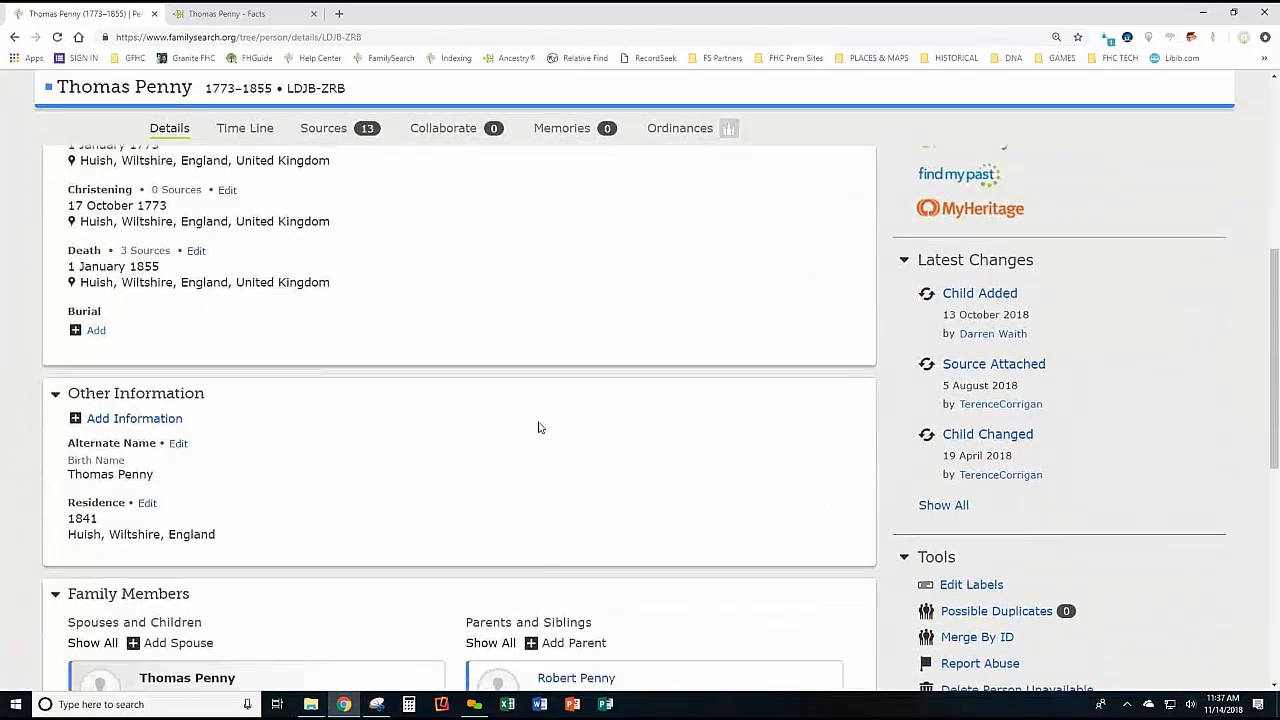
{"action": "scroll", "coordinate": [538, 427], "scroll_direction": "up", "scroll_amount": 4}
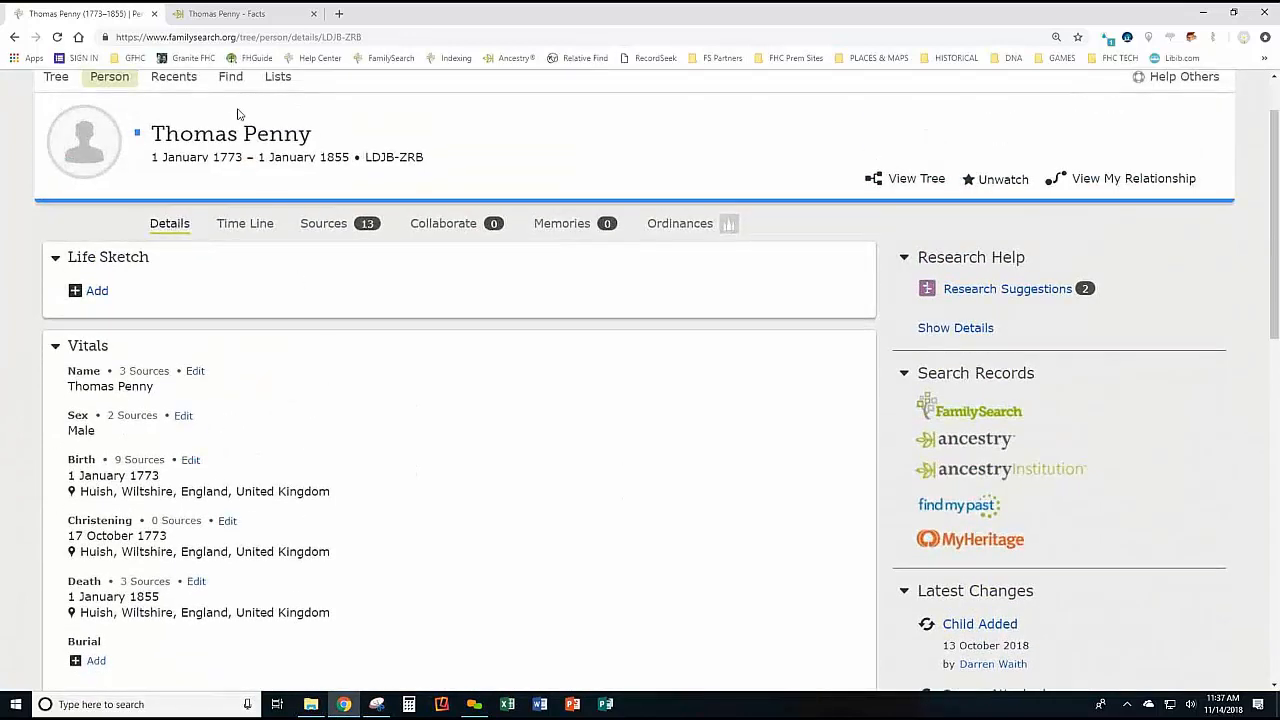
Check the Ancestry profile against FamilySearch, examining the parents, spouses and children listed under Family Members.
{"action": "left_click", "coordinate": [230, 14]}
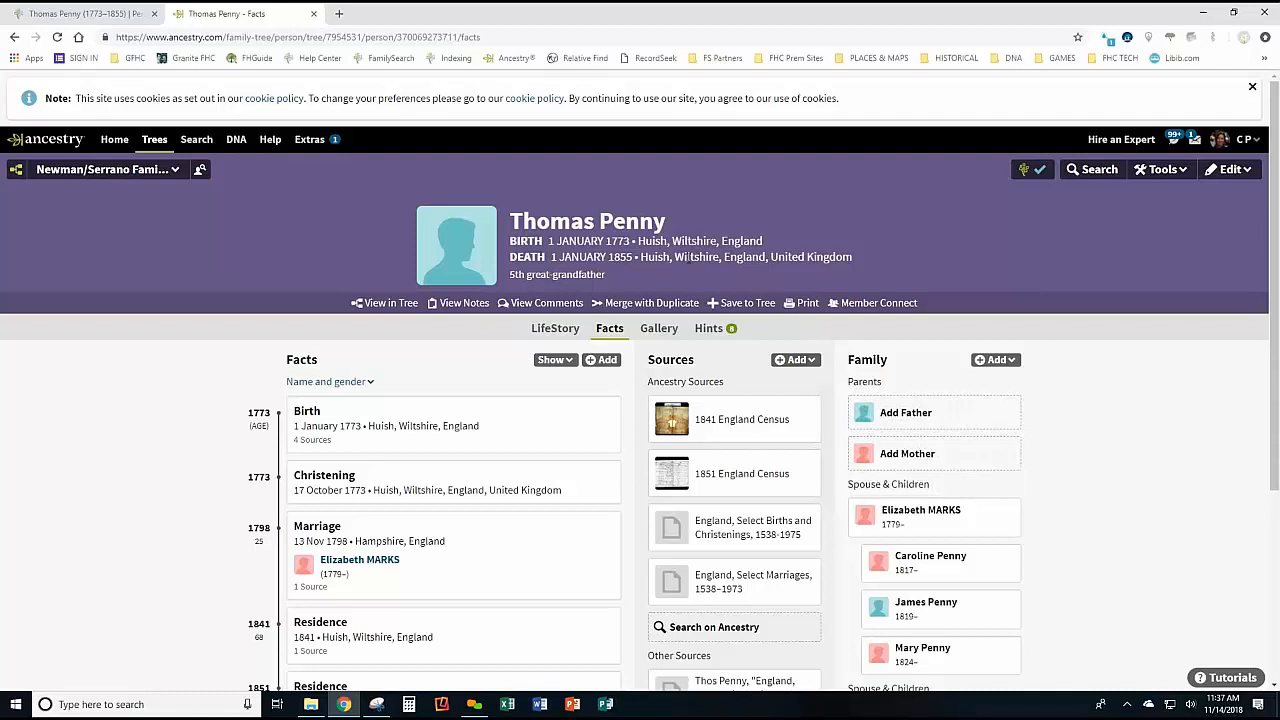
{"action": "left_click", "coordinate": [88, 14]}
{"action": "scroll", "coordinate": [260, 391], "scroll_direction": "down", "scroll_amount": 8}
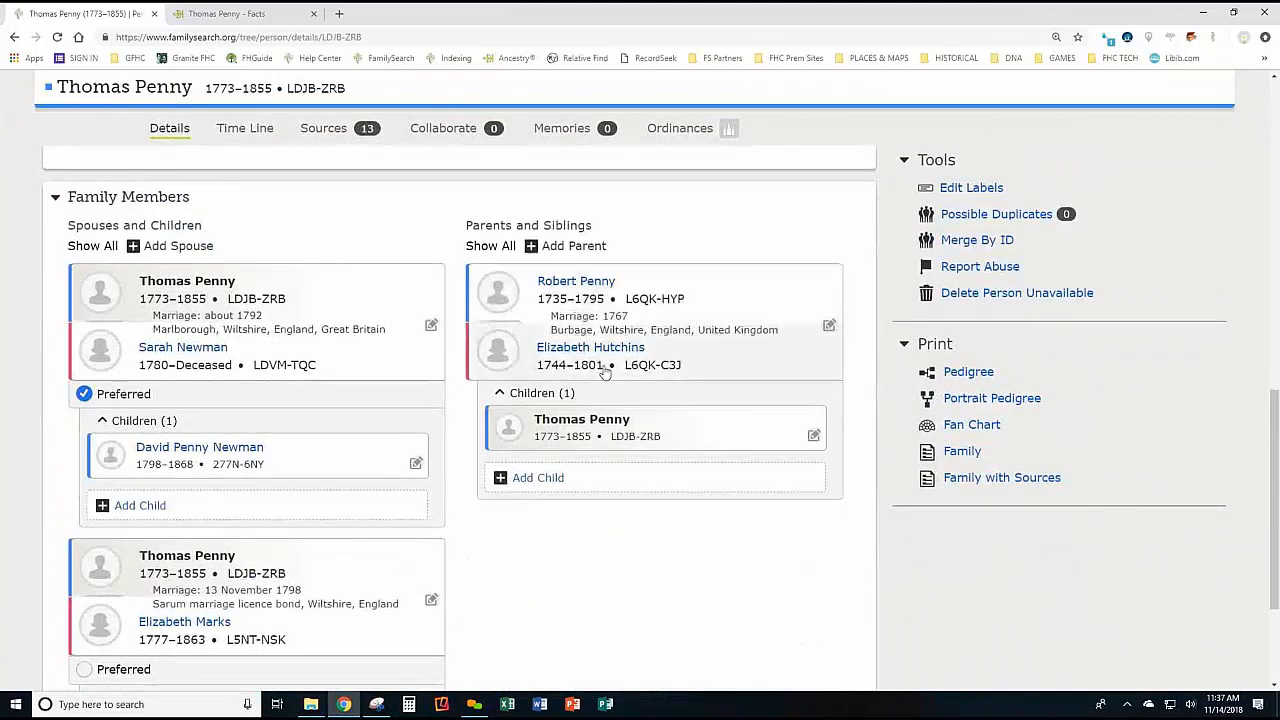
{"action": "scroll", "coordinate": [422, 372], "scroll_direction": "up", "scroll_amount": 7}
{"action": "scroll", "coordinate": [422, 372], "scroll_direction": "up", "scroll_amount": 2}
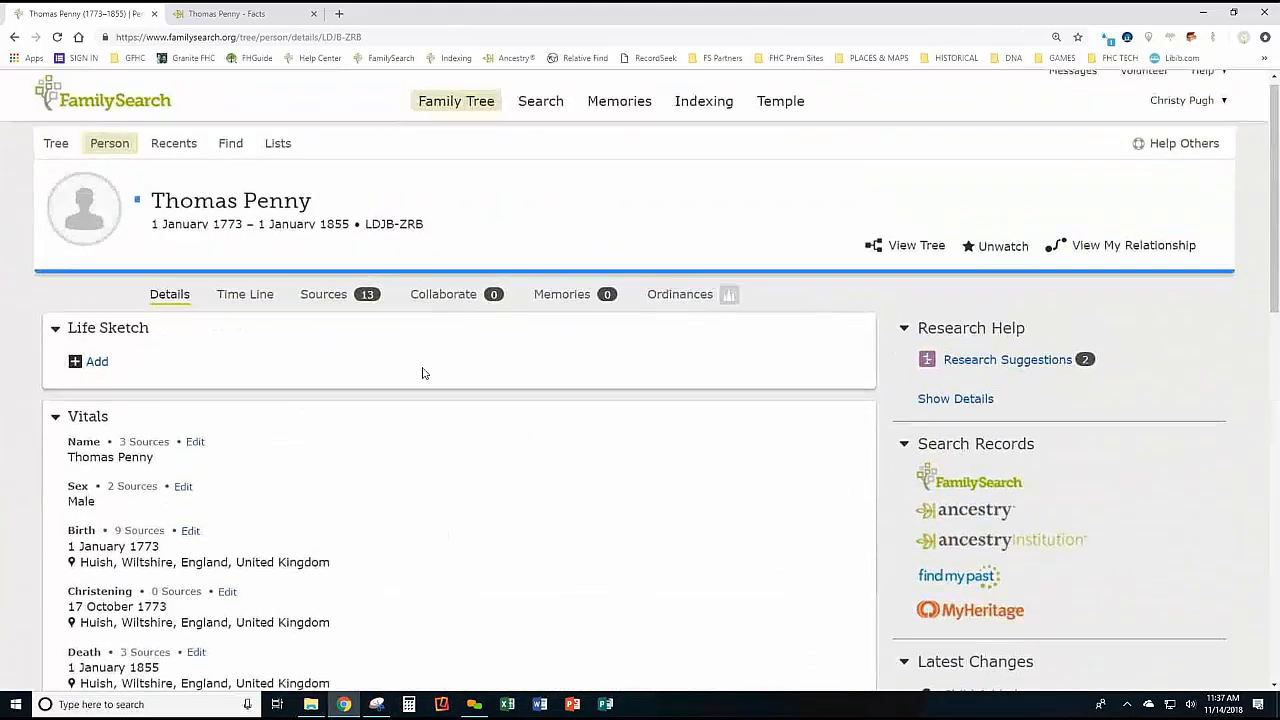
On the ancestor's Ancestry profile, add his father from FamilySearch as an immediate family member and save him to the tree.
{"action": "left_click", "coordinate": [214, 13]}
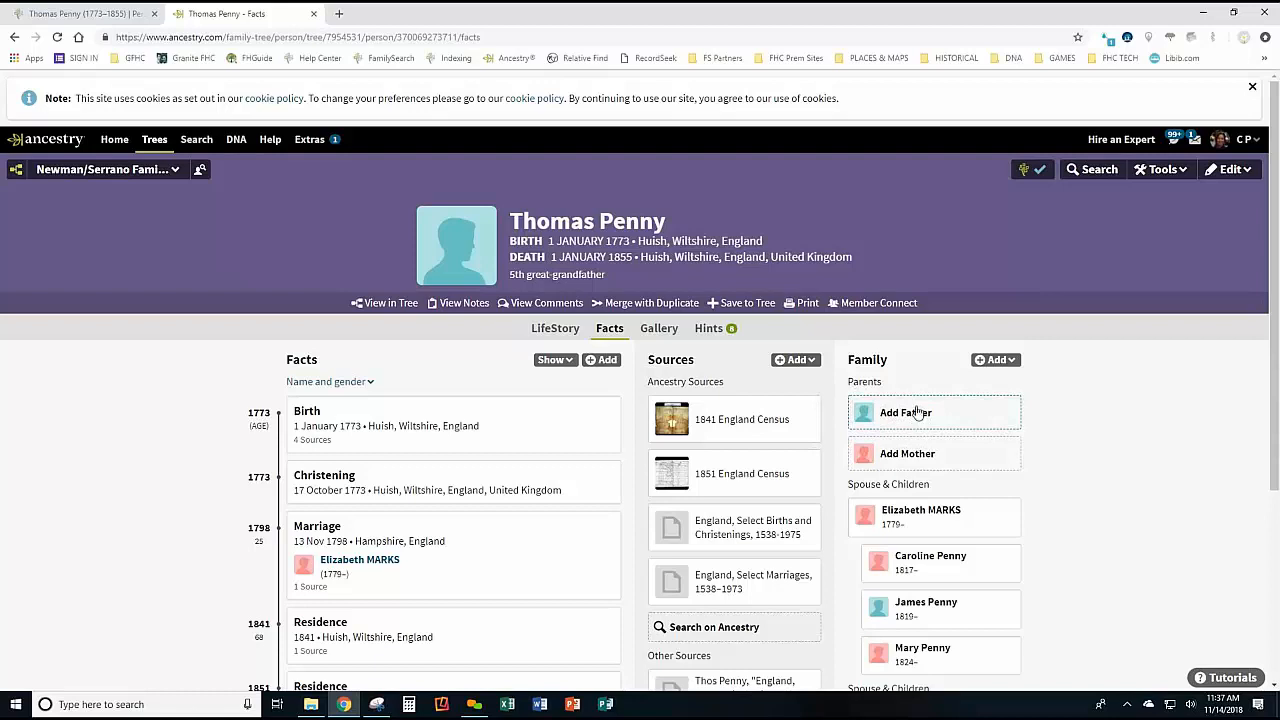
{"action": "left_click", "coordinate": [1025, 178]}
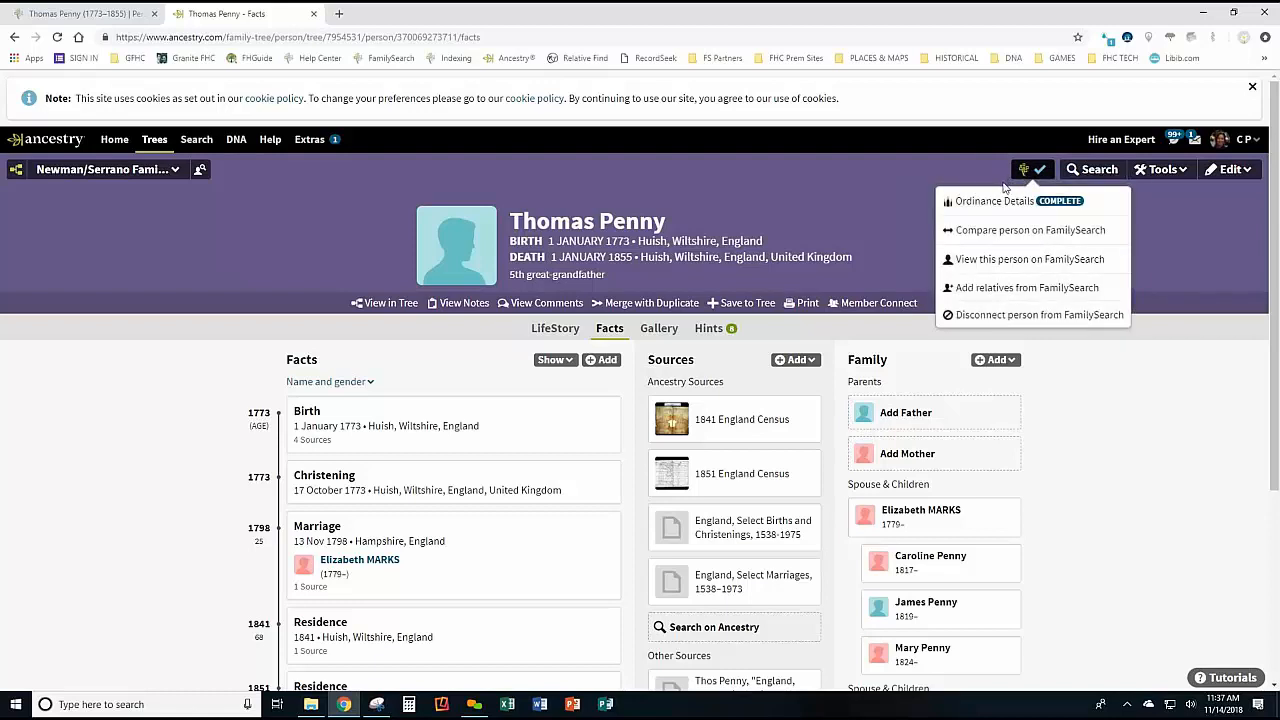
{"action": "left_click", "coordinate": [997, 290]}
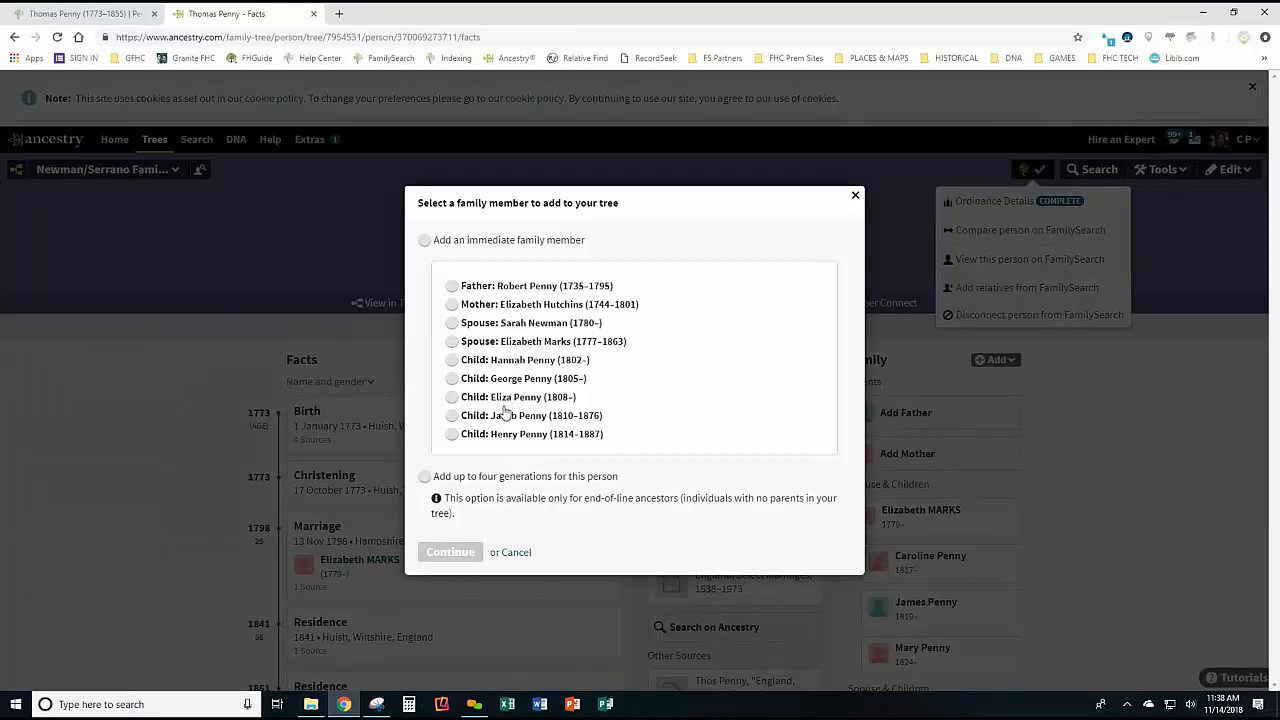
{"action": "left_click", "coordinate": [425, 242]}
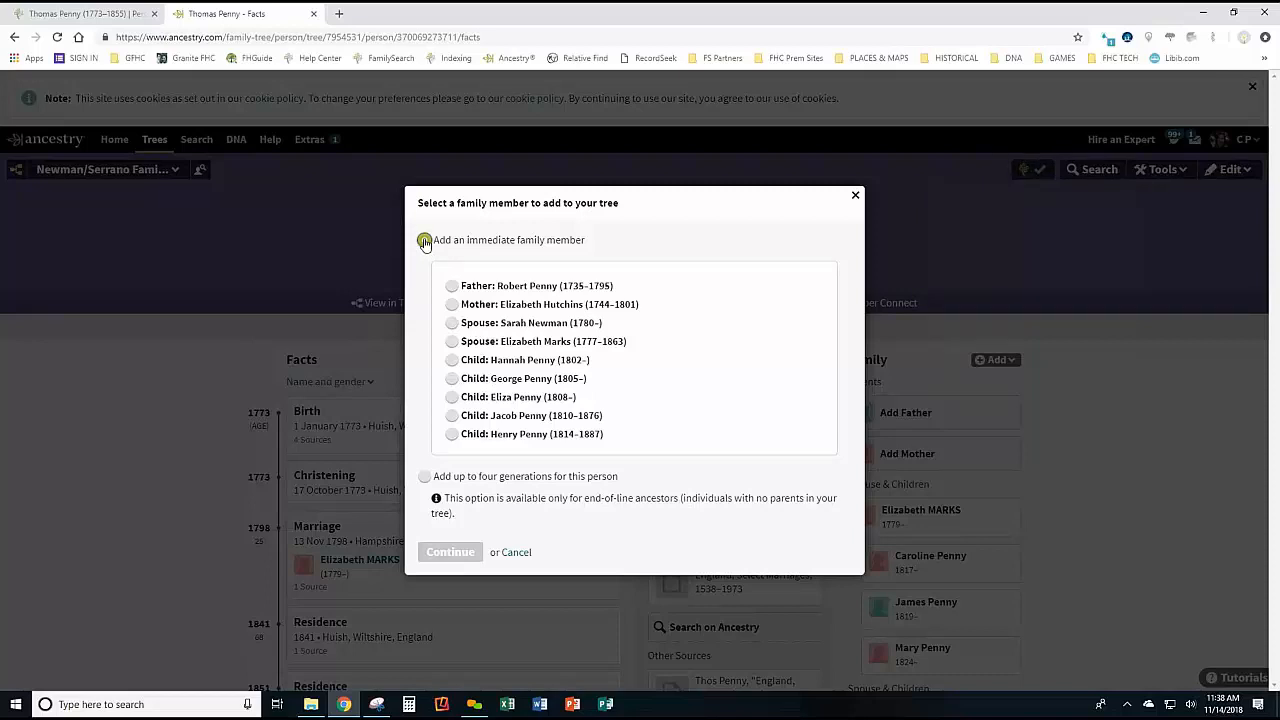
{"action": "left_click", "coordinate": [424, 478]}
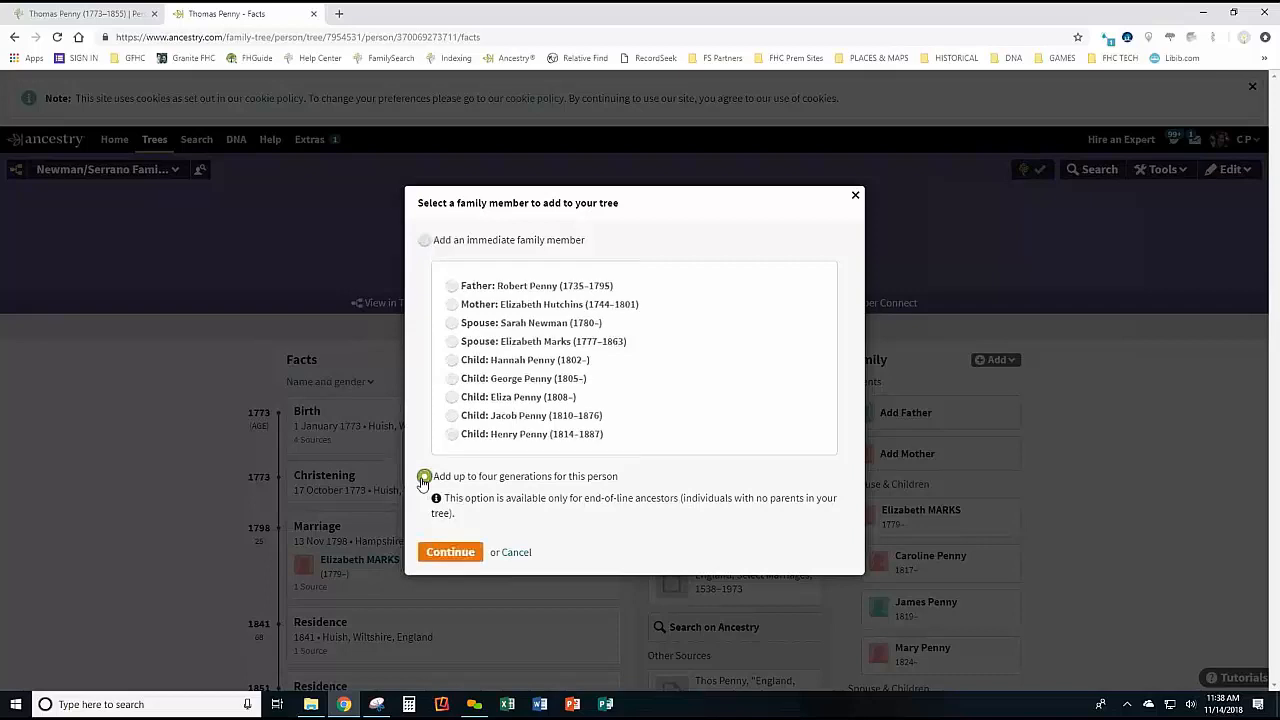
{"action": "left_click", "coordinate": [425, 241]}
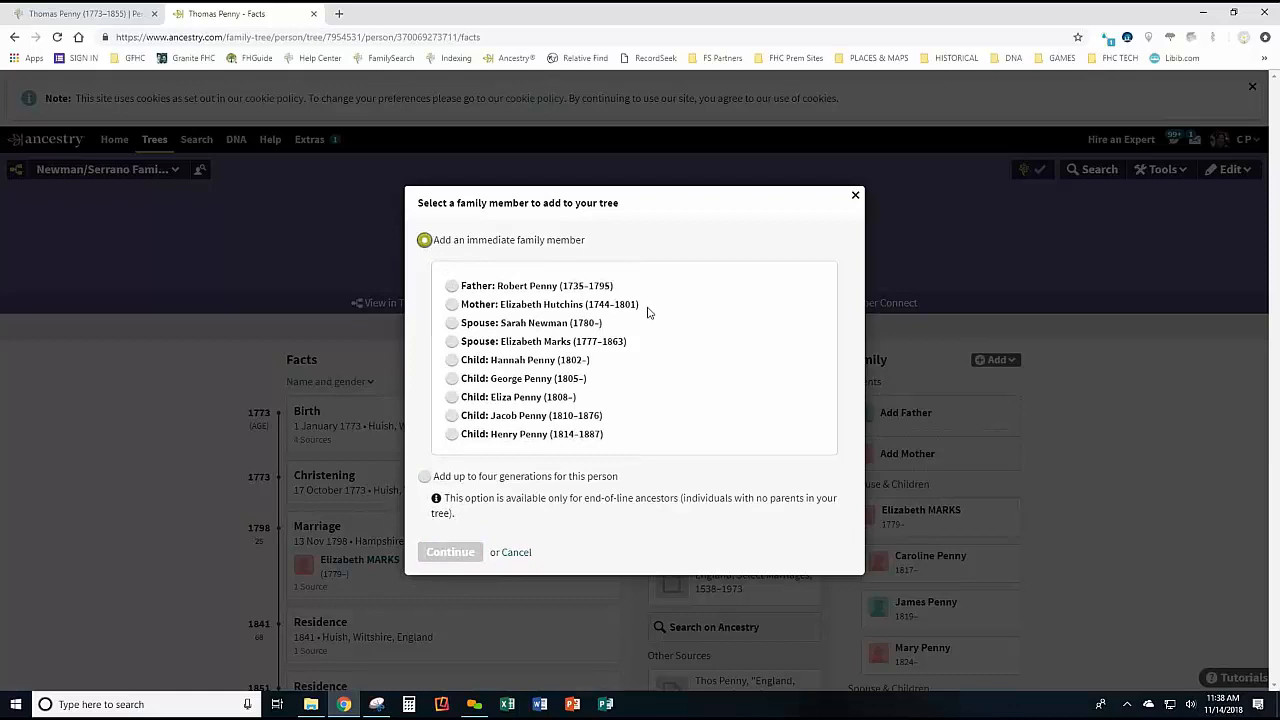
{"action": "left_click", "coordinate": [452, 288]}
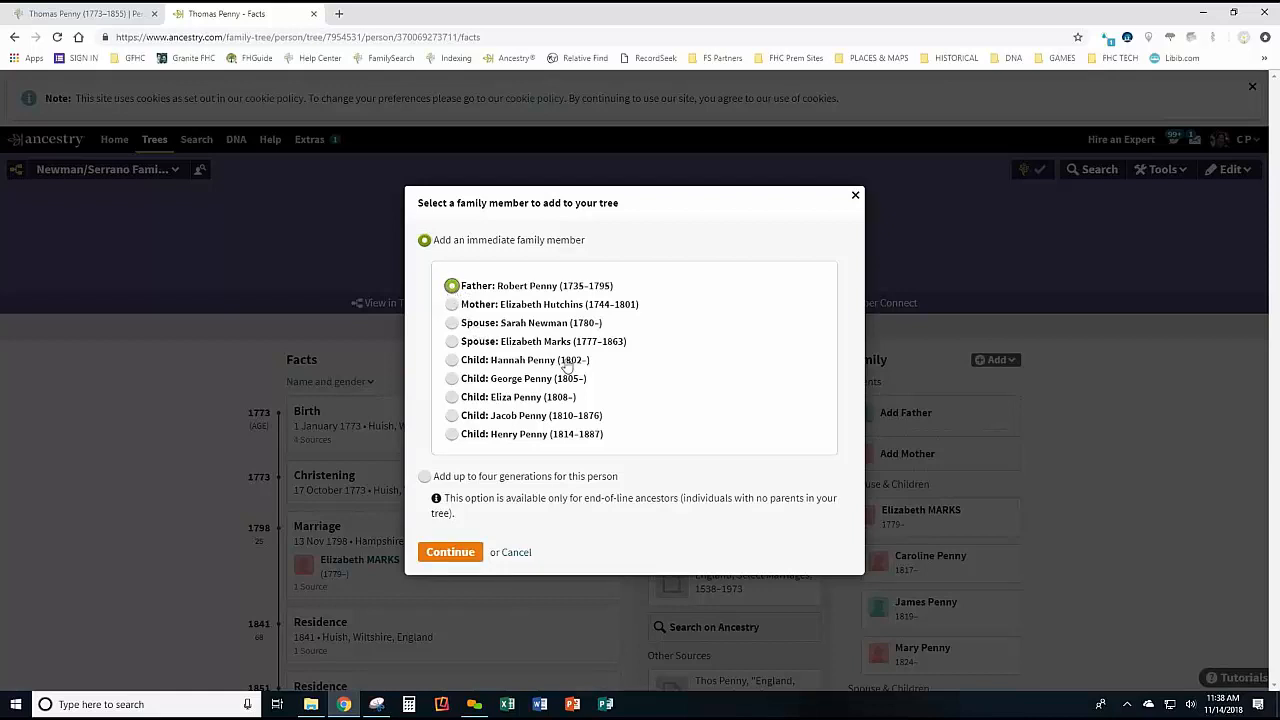
{"action": "left_click_drag", "start_coordinate": [607, 201], "coordinate": [631, 207]}
{"action": "left_click", "coordinate": [450, 556]}
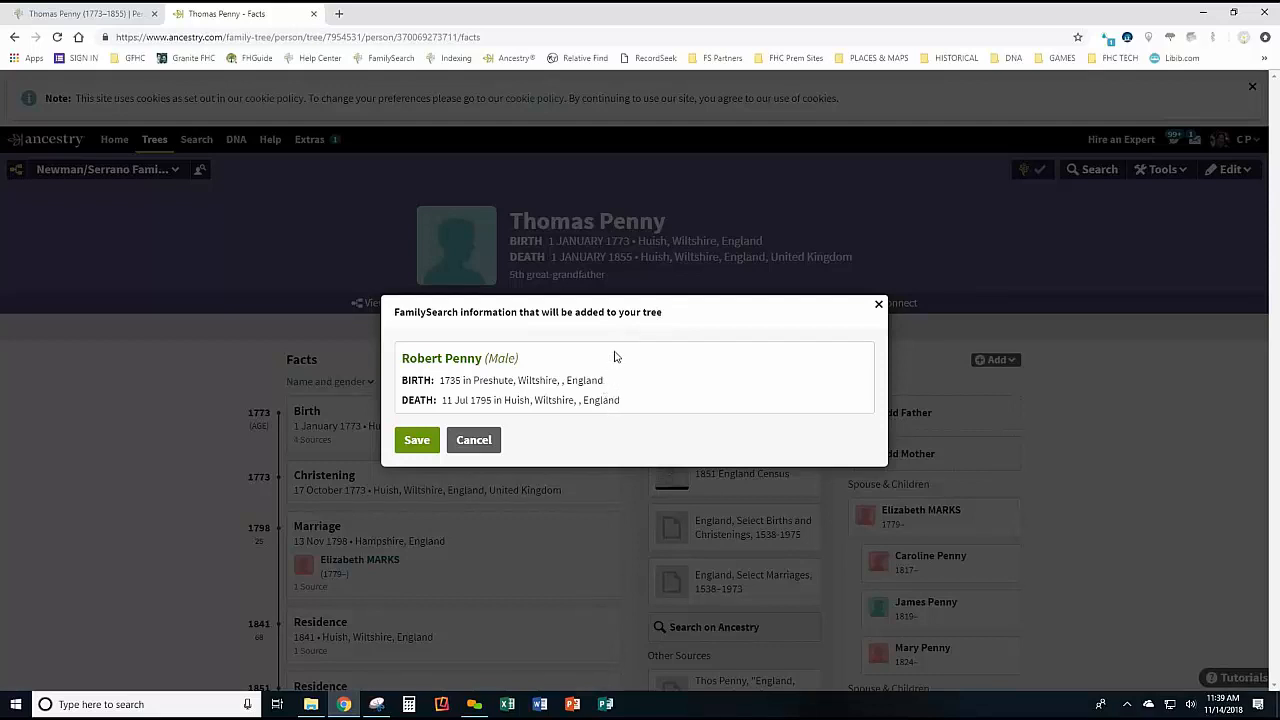
{"action": "left_click", "coordinate": [417, 441]}
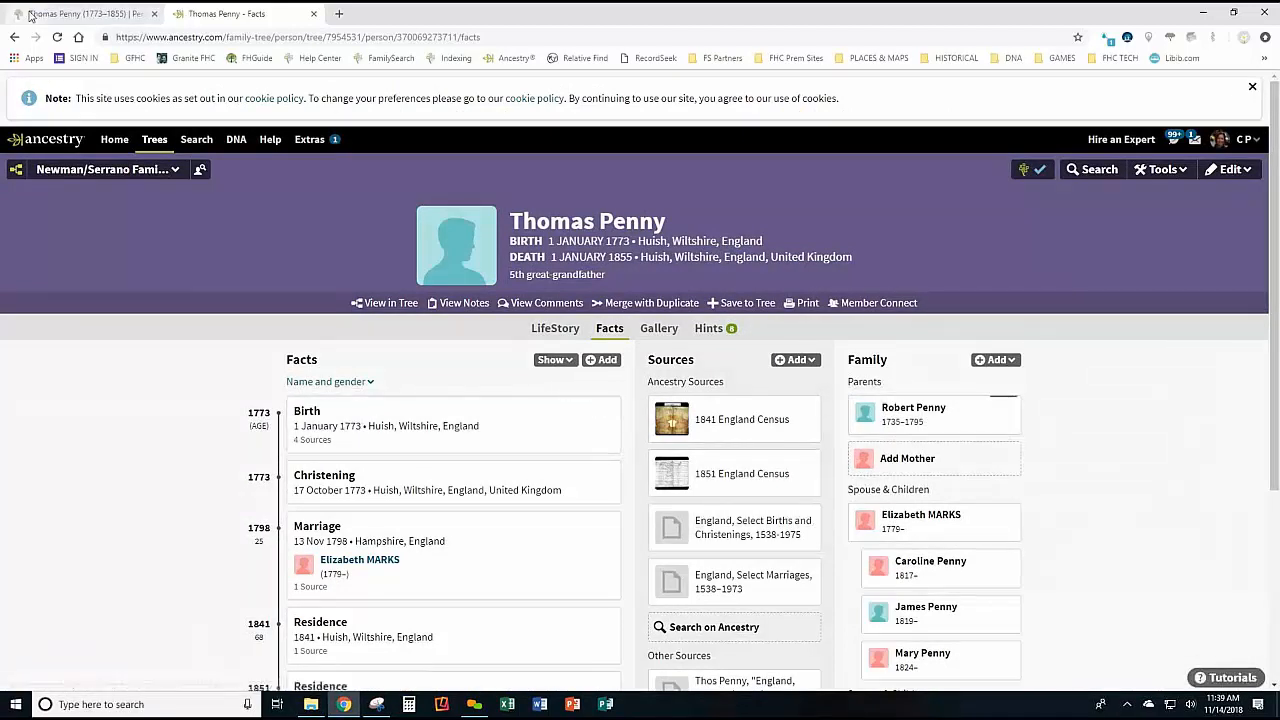
Check the father's entry under Family Members on FamilySearch and open his newly added profile on Ancestry.
{"action": "left_click", "coordinate": [74, 14]}
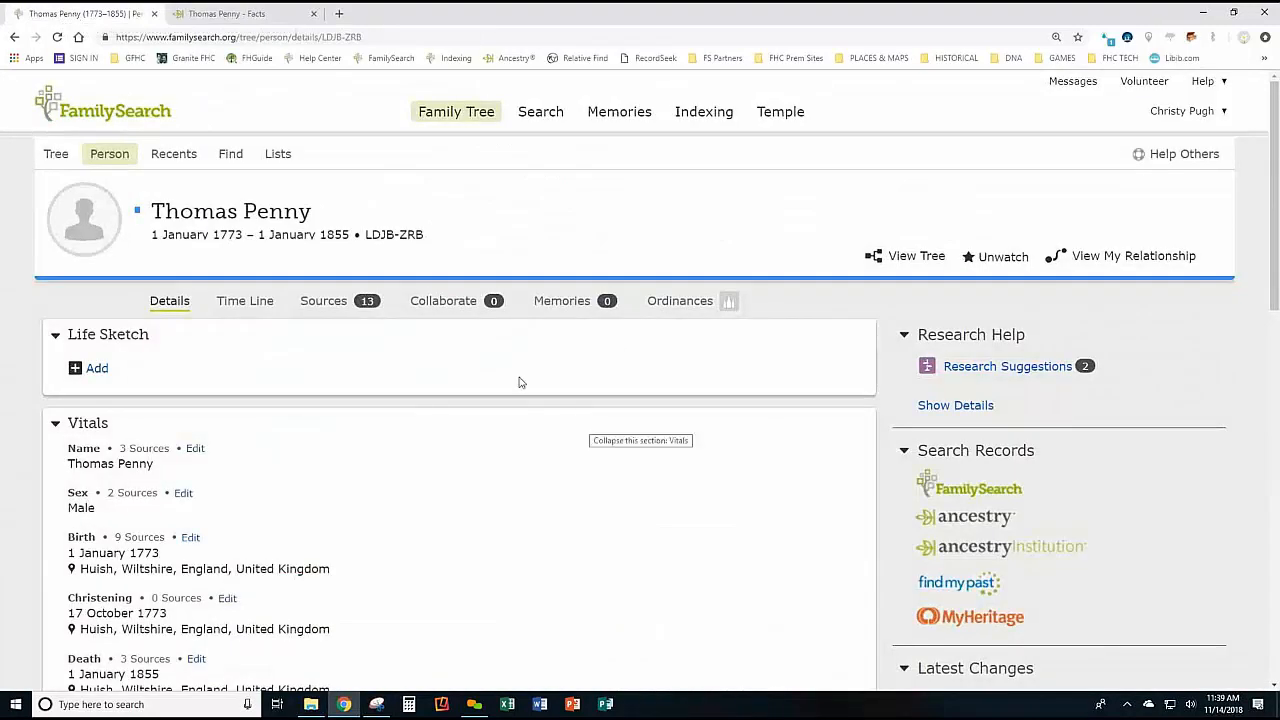
{"action": "scroll", "coordinate": [506, 437], "scroll_direction": "down", "scroll_amount": 6}
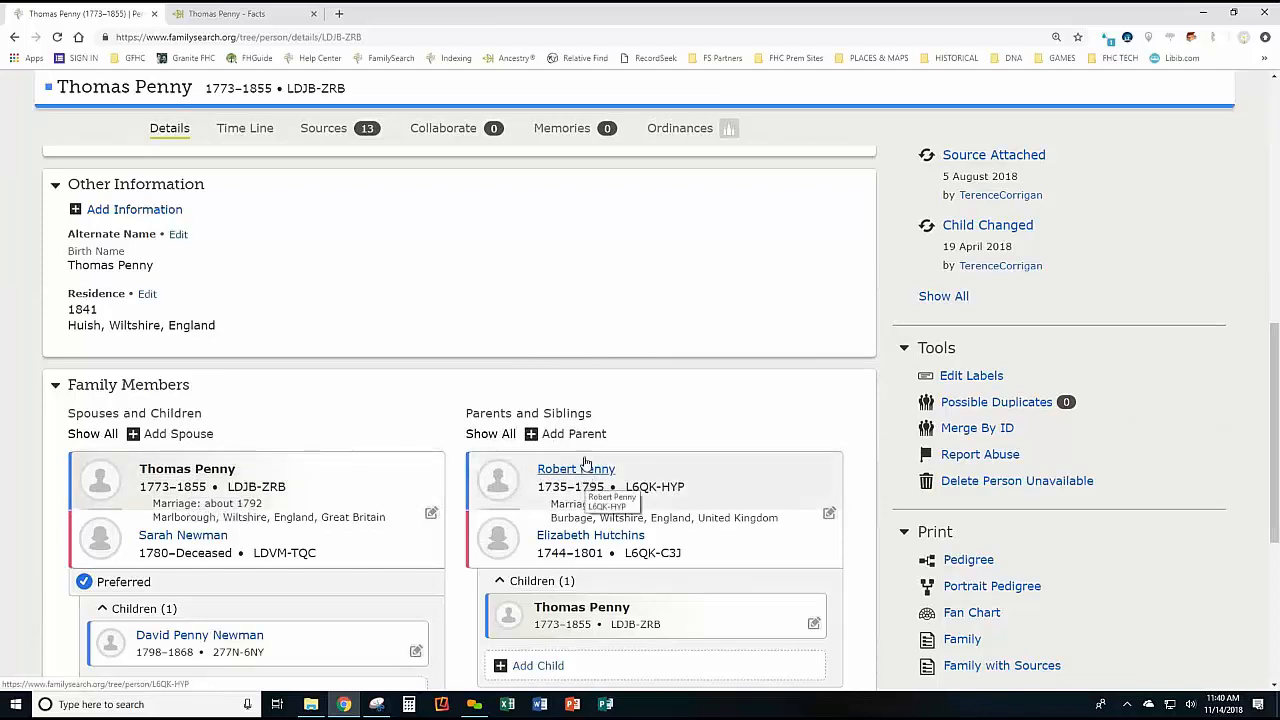
{"action": "left_click", "coordinate": [245, 13]}
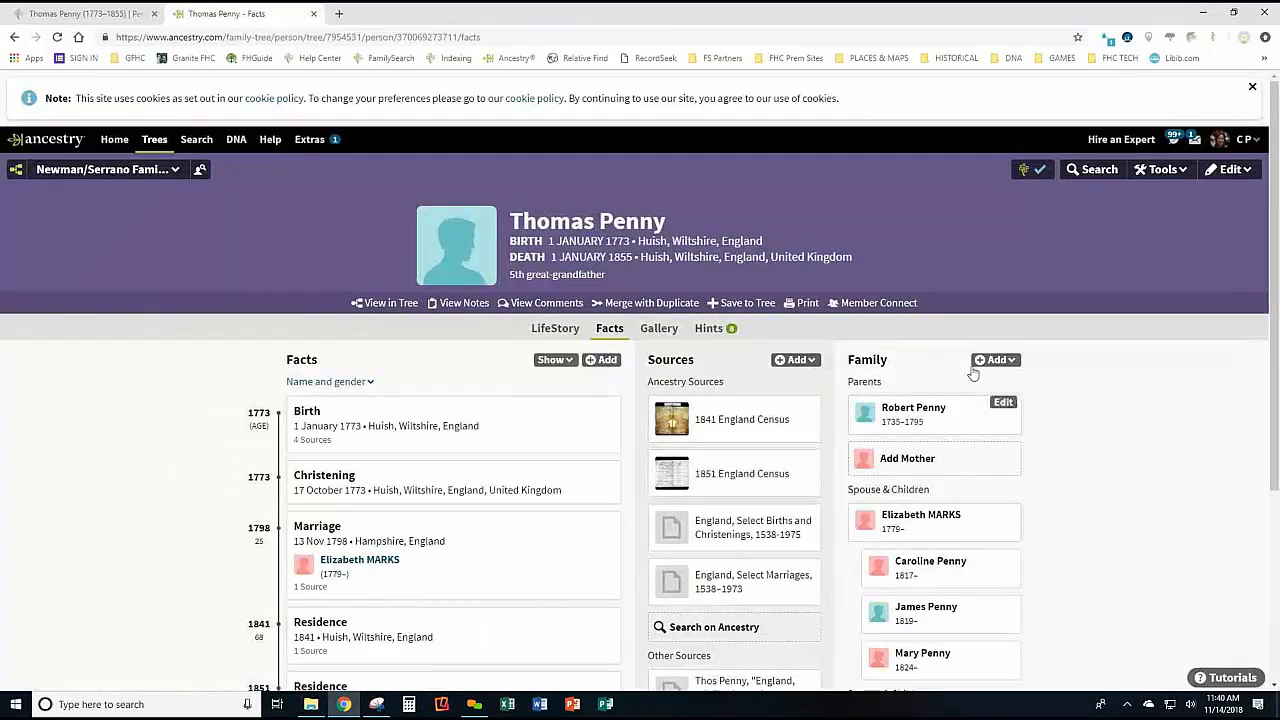
{"action": "left_click", "coordinate": [946, 417]}
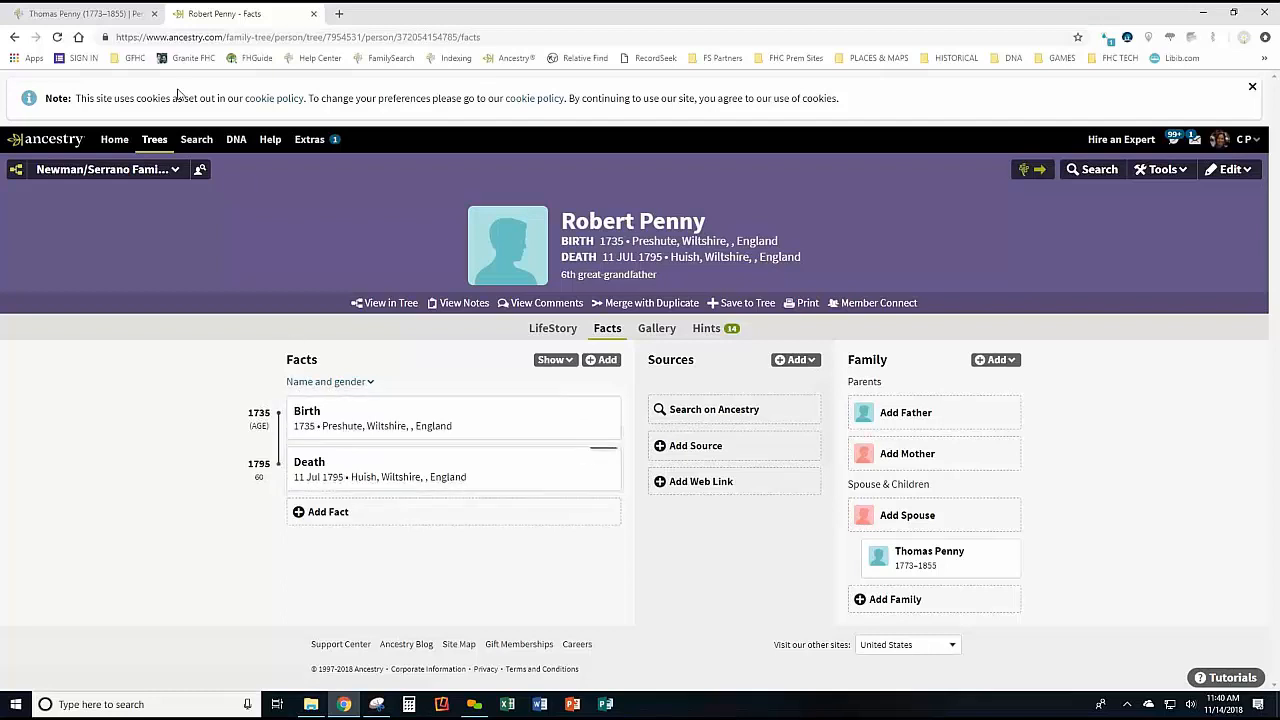
Switch to FamilySearch, open the father's person page, and review his vitals, family members and attached sources.
{"action": "left_click", "coordinate": [80, 13]}
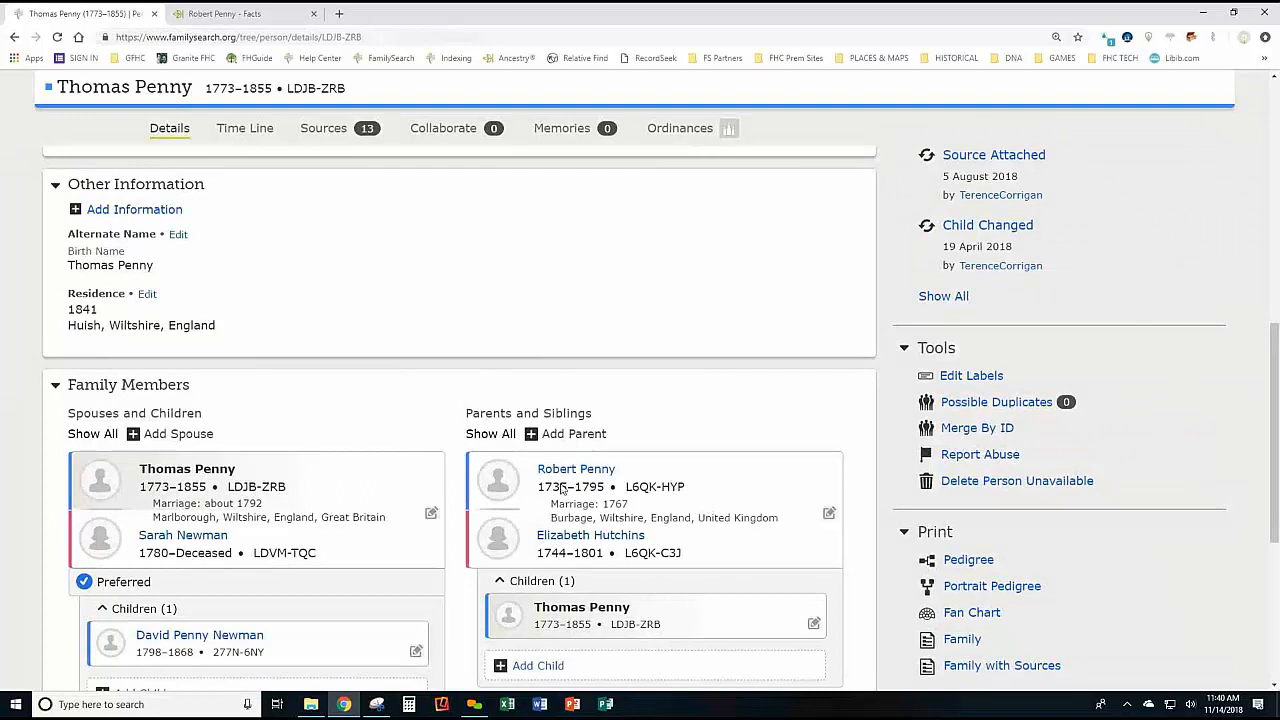
{"action": "mouse_move", "coordinate": [580, 469]}
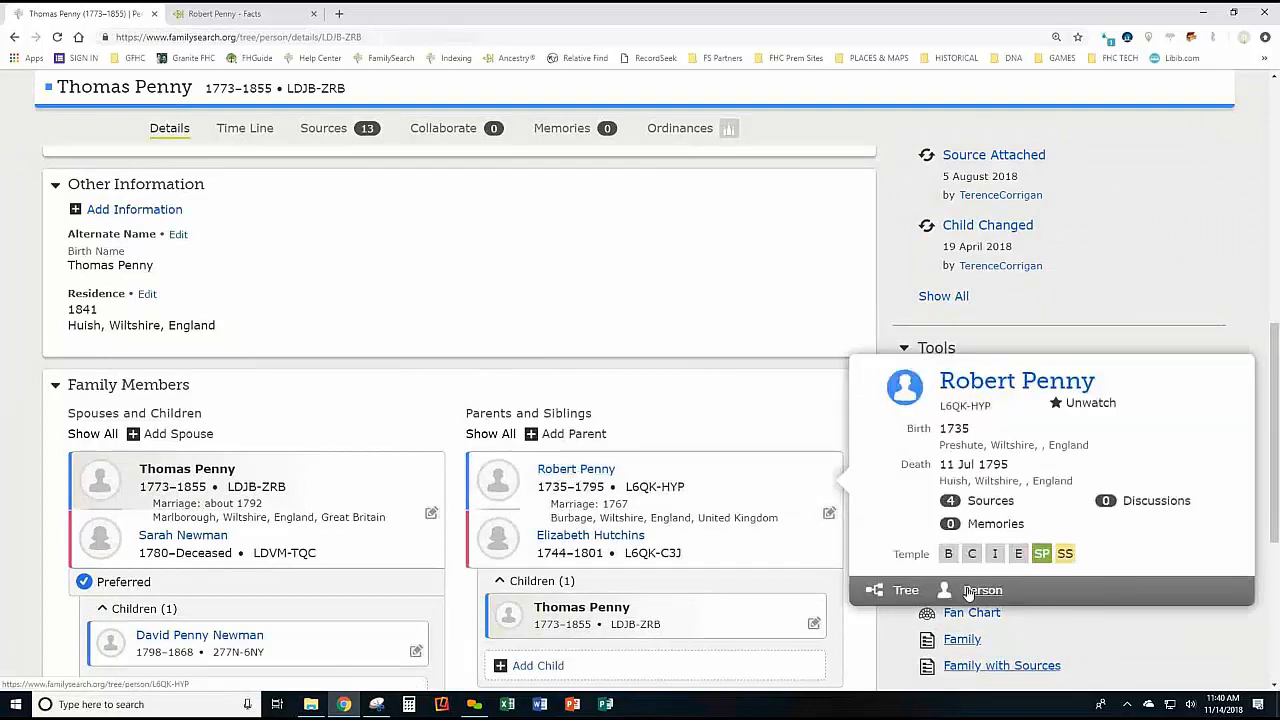
{"action": "left_click", "coordinate": [980, 590]}
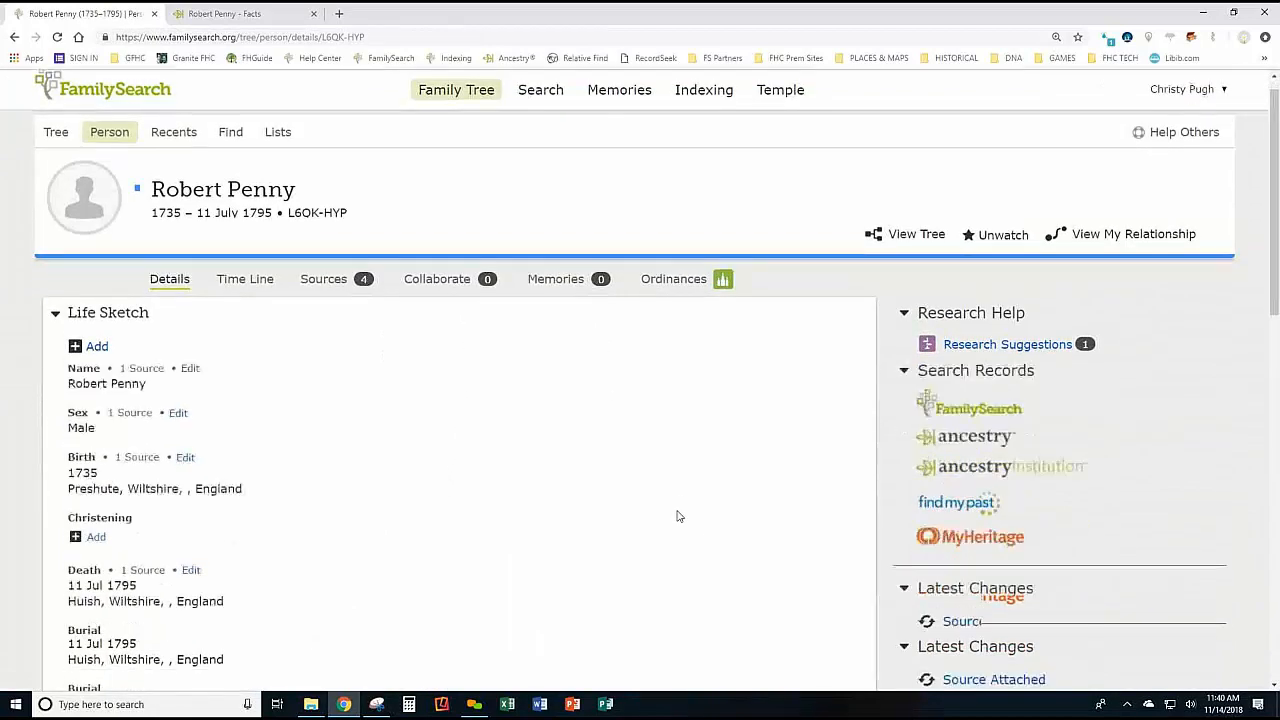
{"action": "scroll", "coordinate": [640, 490], "scroll_direction": "down", "scroll_amount": 1}
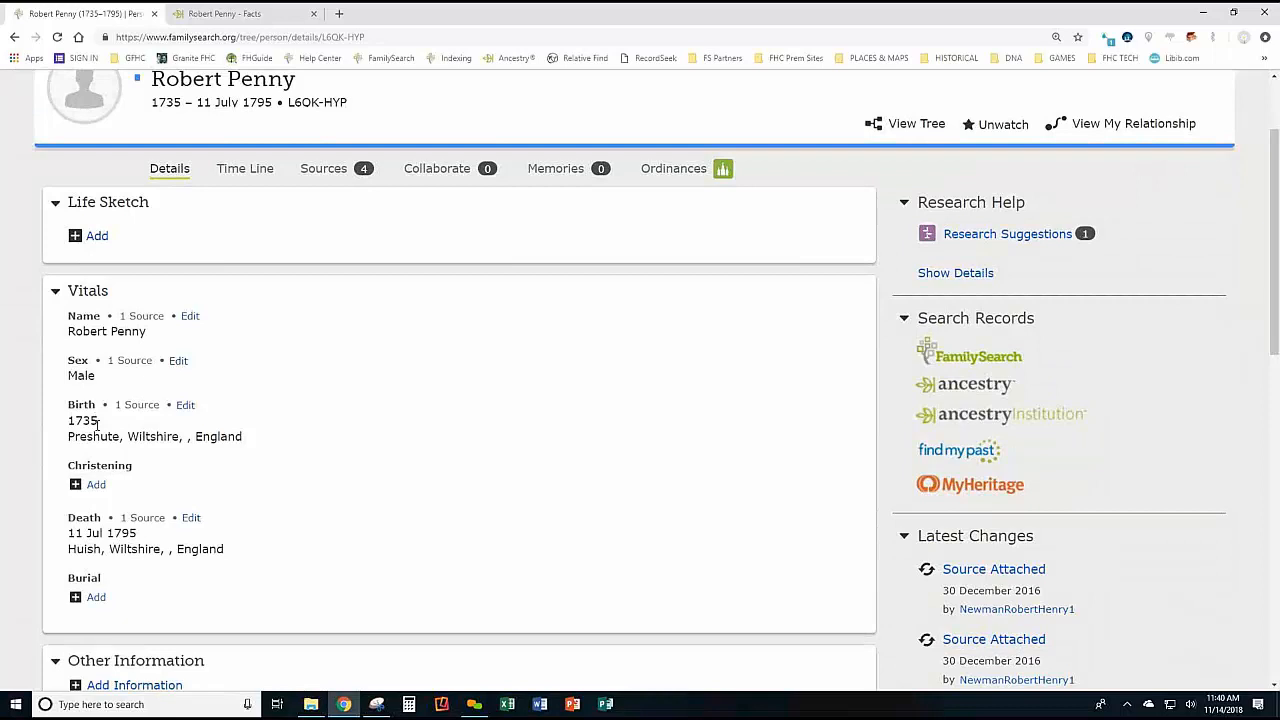
{"action": "scroll", "coordinate": [559, 479], "scroll_direction": "down", "scroll_amount": 5}
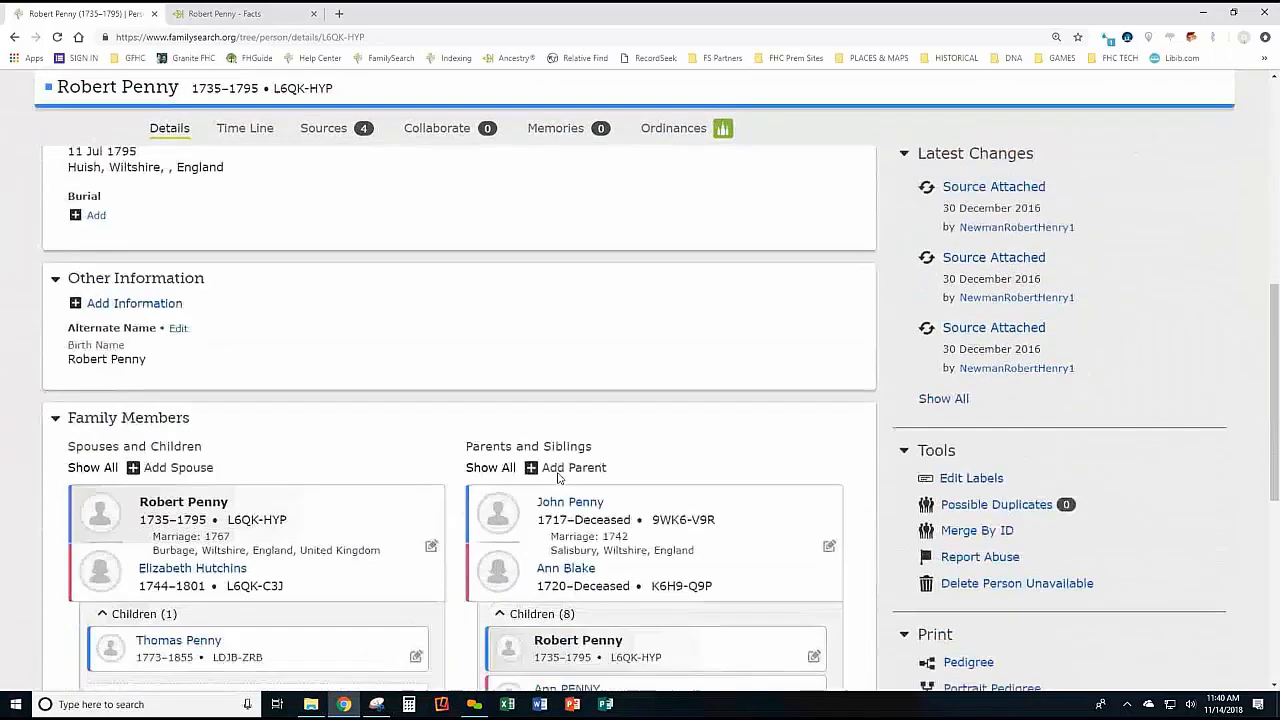
{"action": "scroll", "coordinate": [559, 479], "scroll_direction": "down", "scroll_amount": 4}
{"action": "scroll", "coordinate": [558, 478], "scroll_direction": "up", "scroll_amount": 5}
{"action": "scroll", "coordinate": [558, 478], "scroll_direction": "up", "scroll_amount": 4}
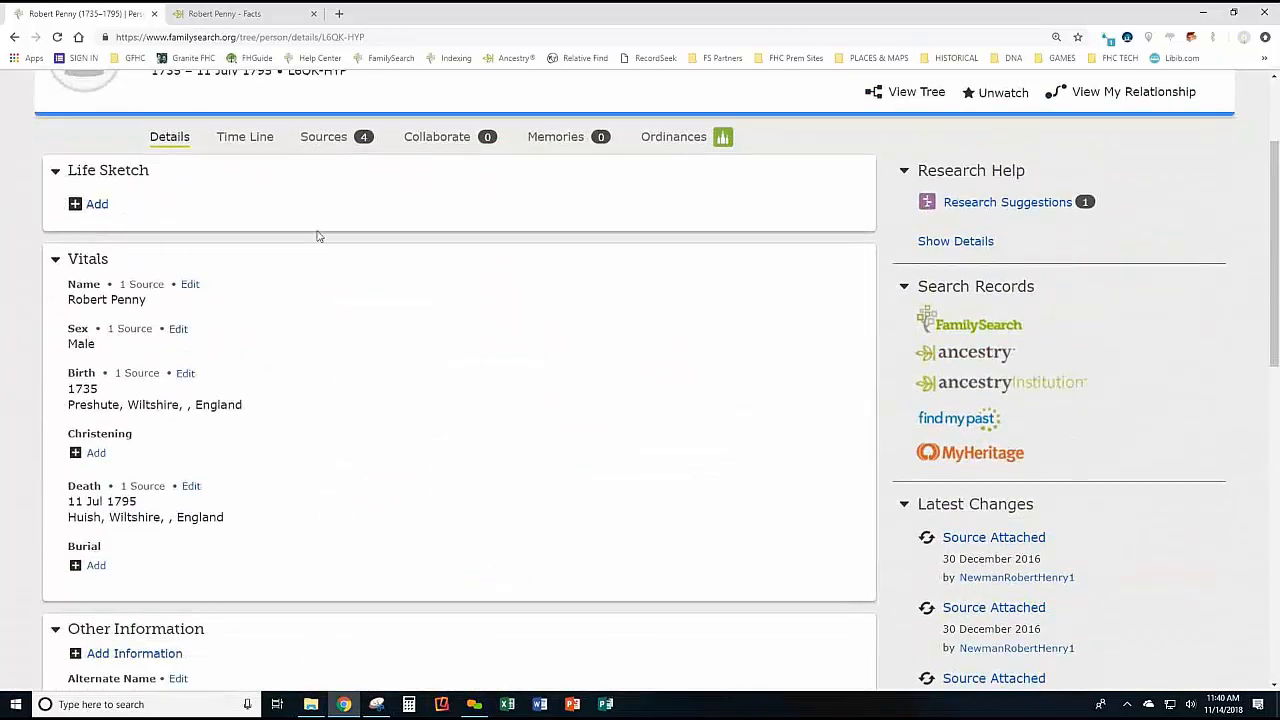
{"action": "left_click", "coordinate": [332, 141]}
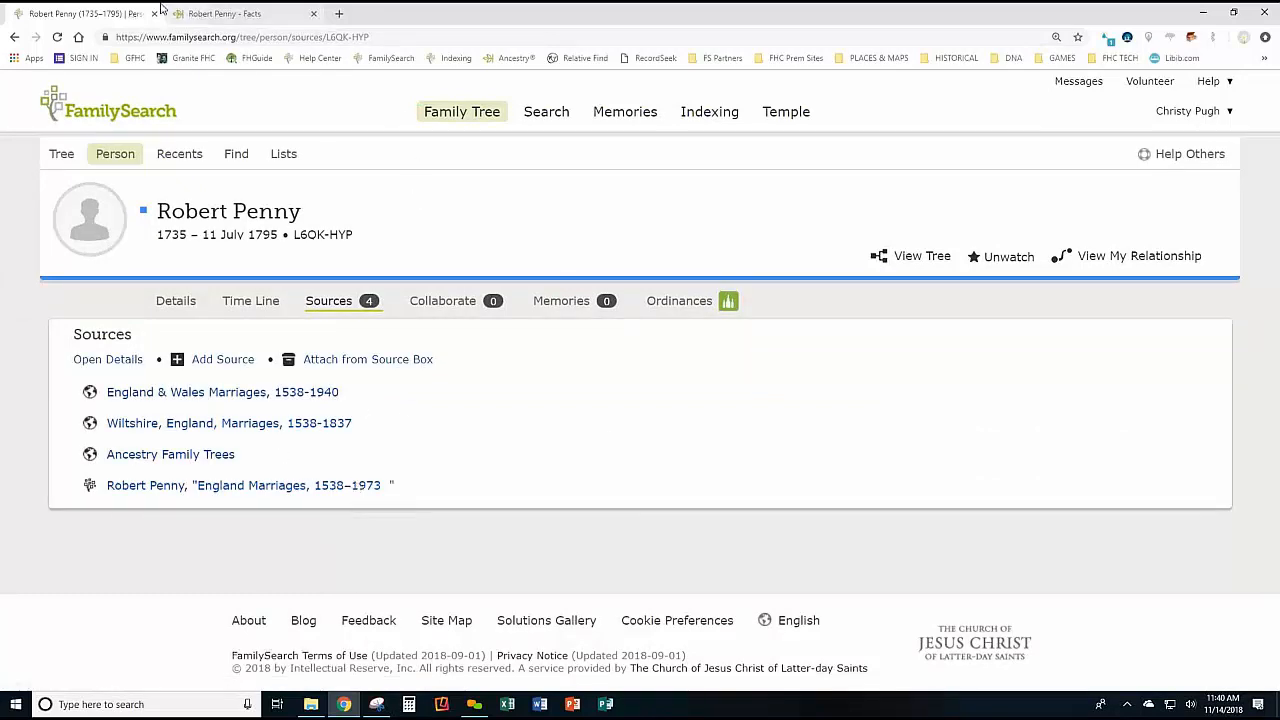
Compare the father's Ancestry profile with FamilySearch, transfer all four FamilySearch sources to the Ancestry tree, and save the changes.
{"action": "left_click", "coordinate": [238, 18]}
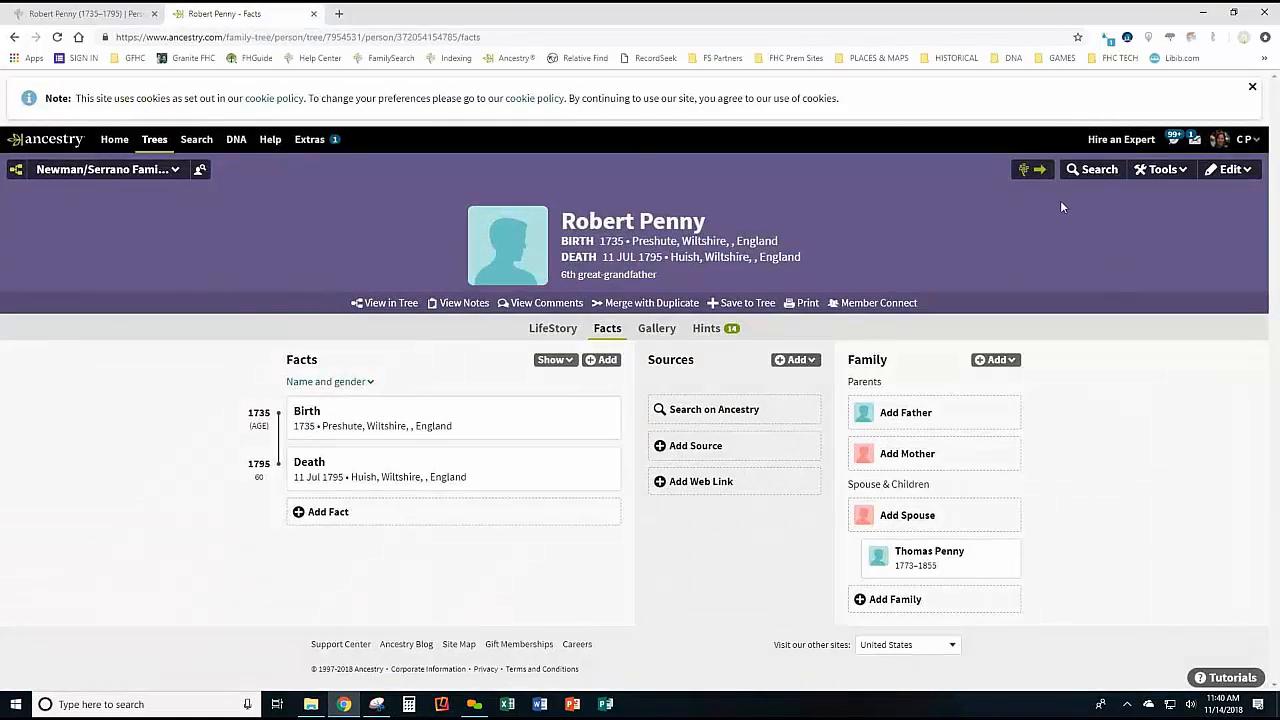
{"action": "left_click", "coordinate": [1023, 173]}
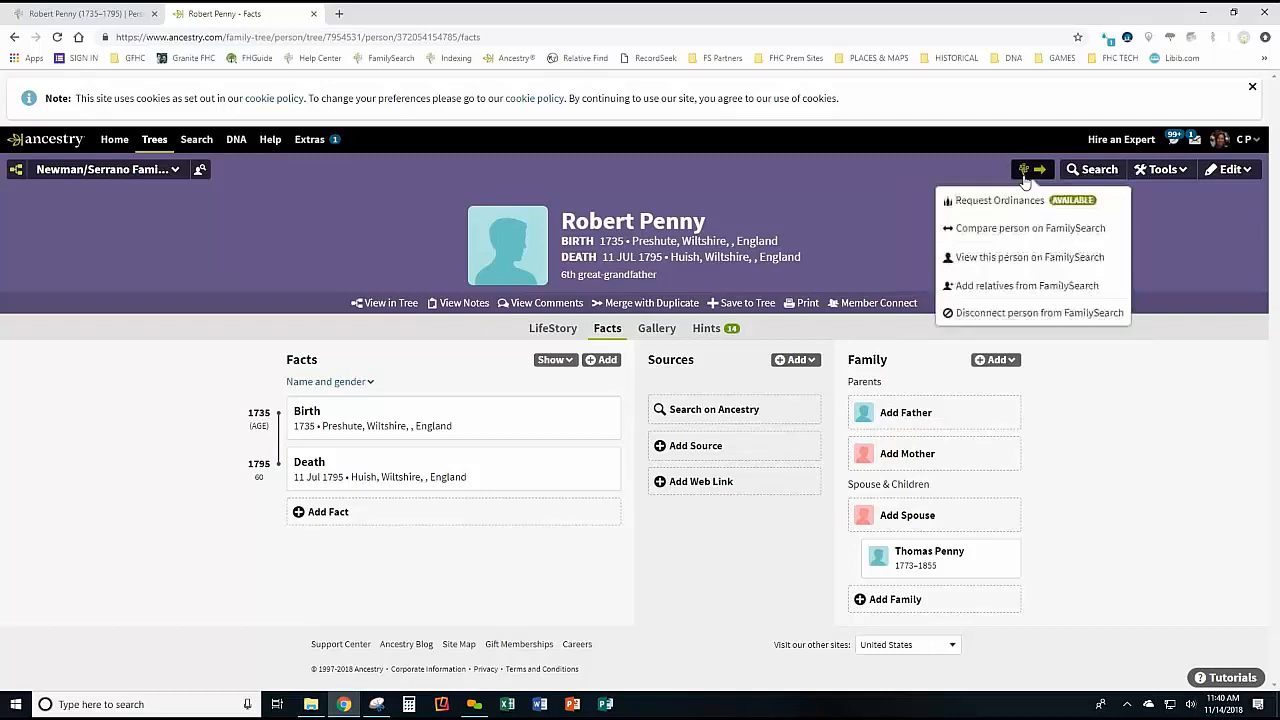
{"action": "left_click", "coordinate": [1020, 235]}
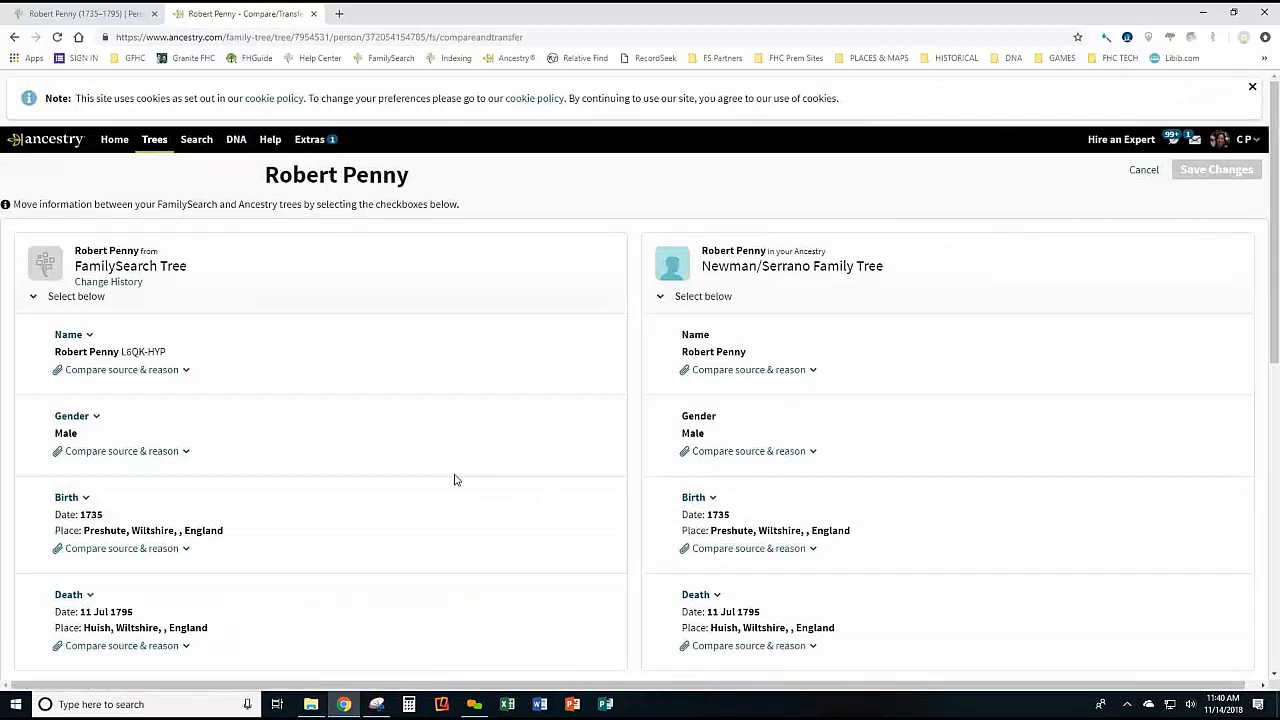
{"action": "scroll", "coordinate": [454, 480], "scroll_direction": "down", "scroll_amount": 3}
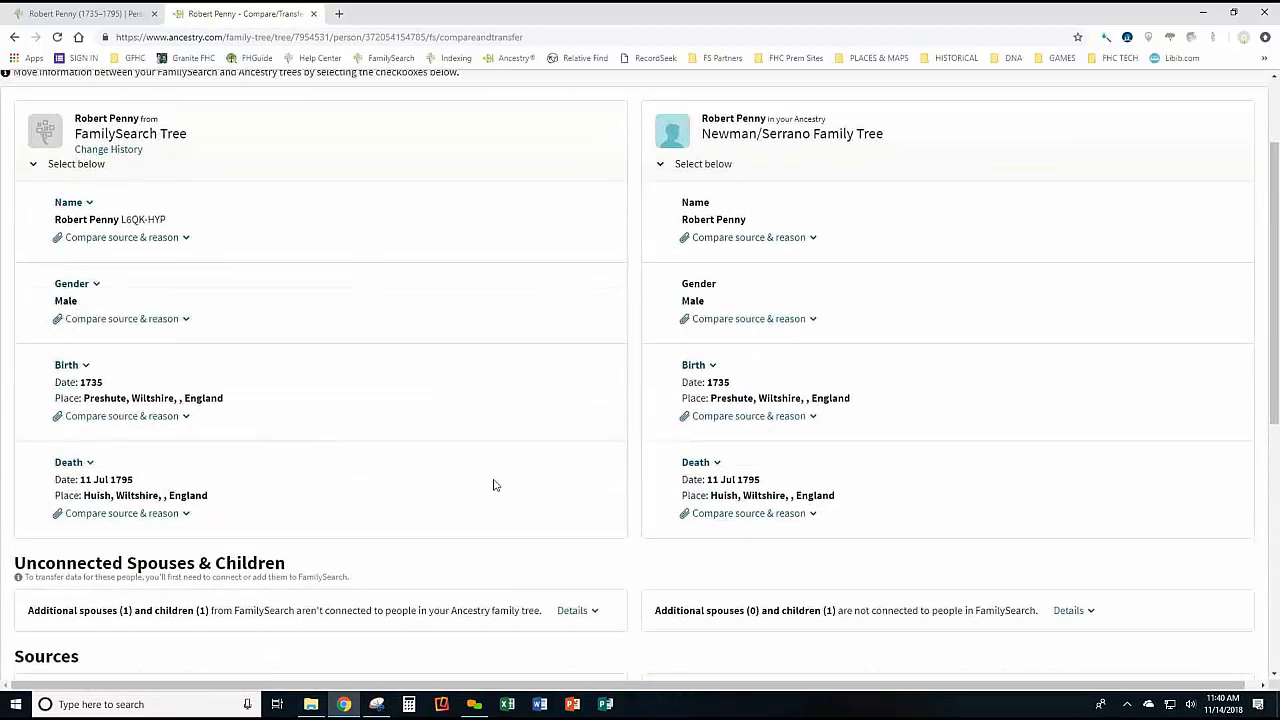
{"action": "scroll", "coordinate": [493, 485], "scroll_direction": "down", "scroll_amount": 5}
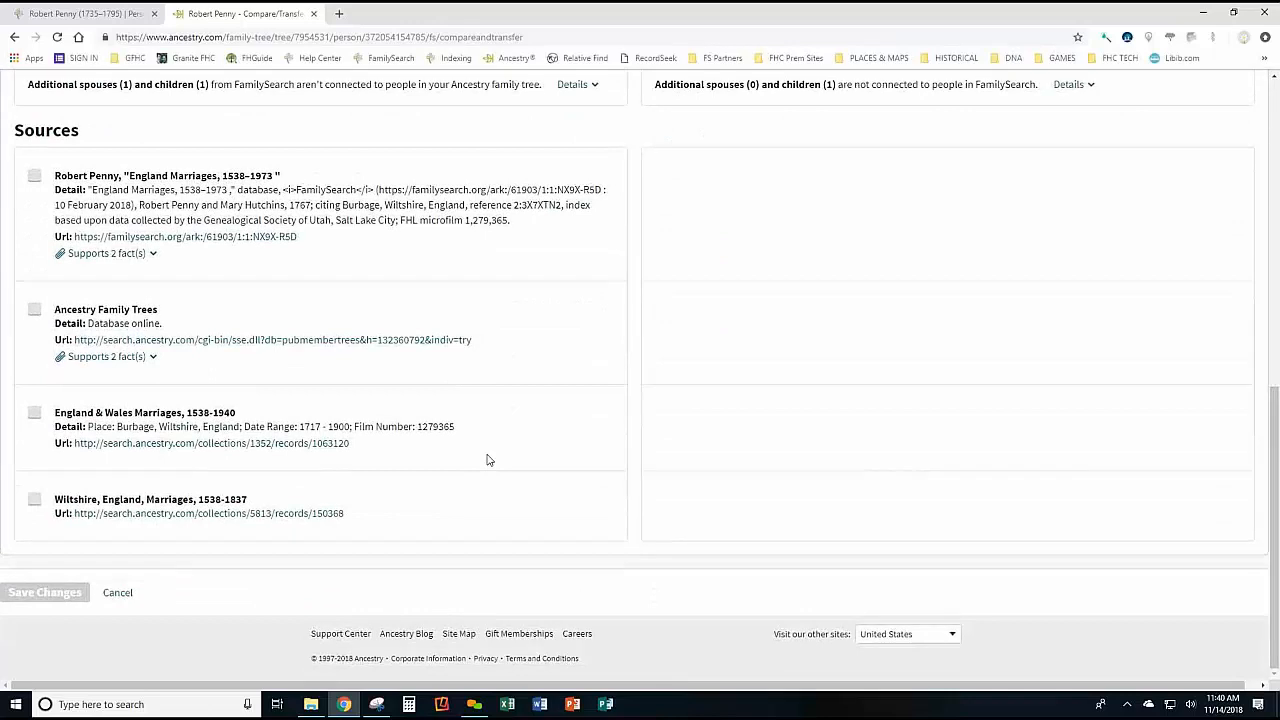
{"action": "left_click", "coordinate": [35, 177]}
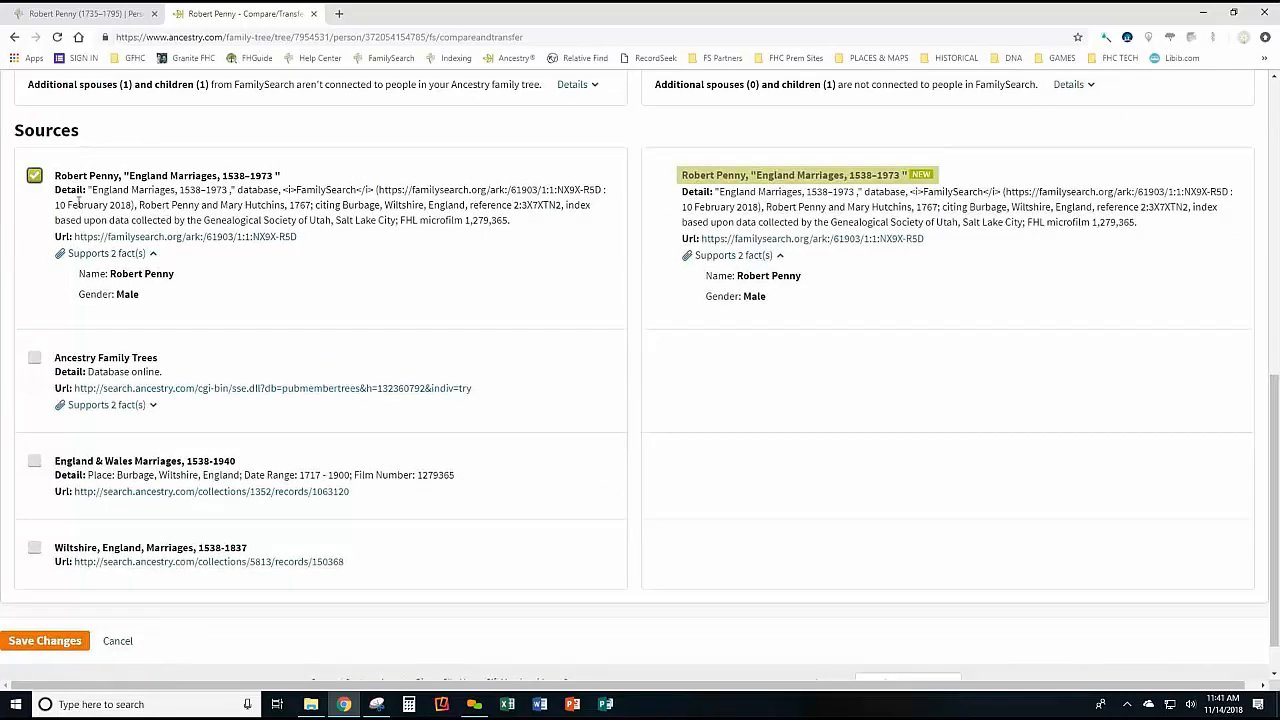
{"action": "left_click", "coordinate": [35, 358]}
{"action": "left_click", "coordinate": [34, 550]}
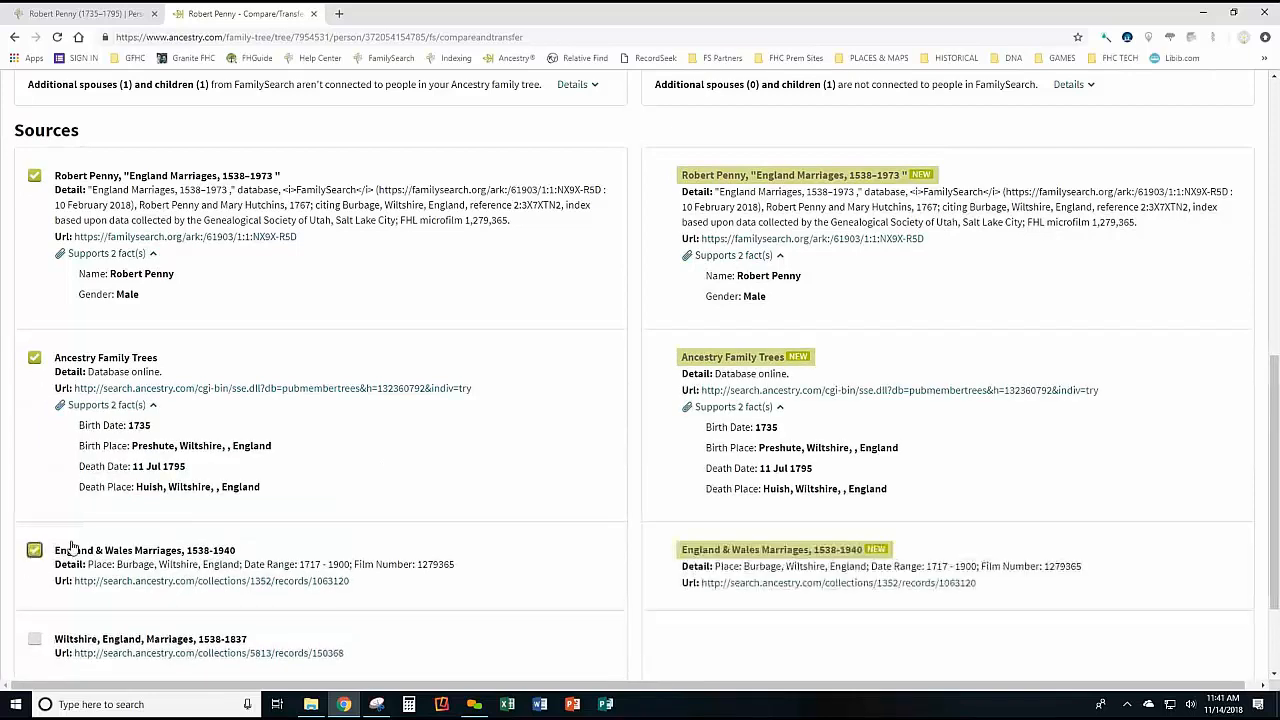
{"action": "scroll", "coordinate": [34, 540], "scroll_direction": "down", "scroll_amount": 2}
{"action": "left_click", "coordinate": [34, 508]}
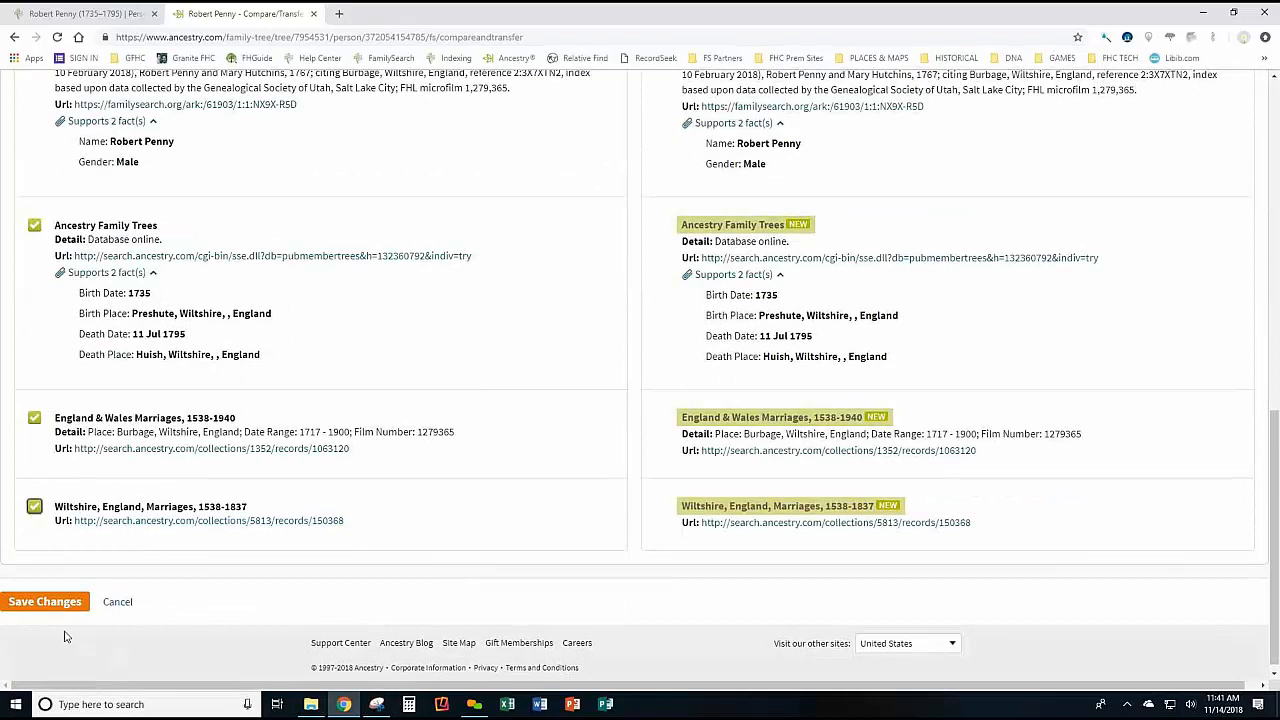
{"action": "left_click", "coordinate": [47, 602]}
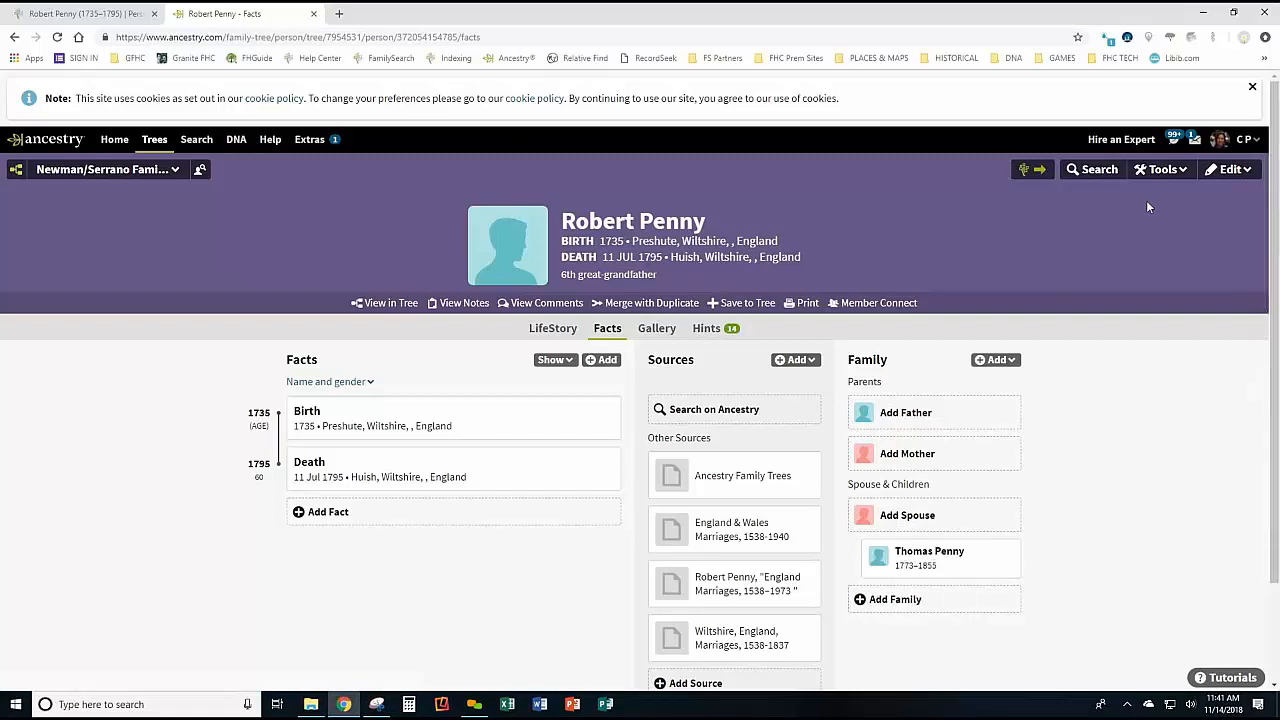
Check the FamilySearch options available for the father, including the ordinance status, and return to the son's Ancestry profile.
{"action": "left_click", "coordinate": [1033, 177]}
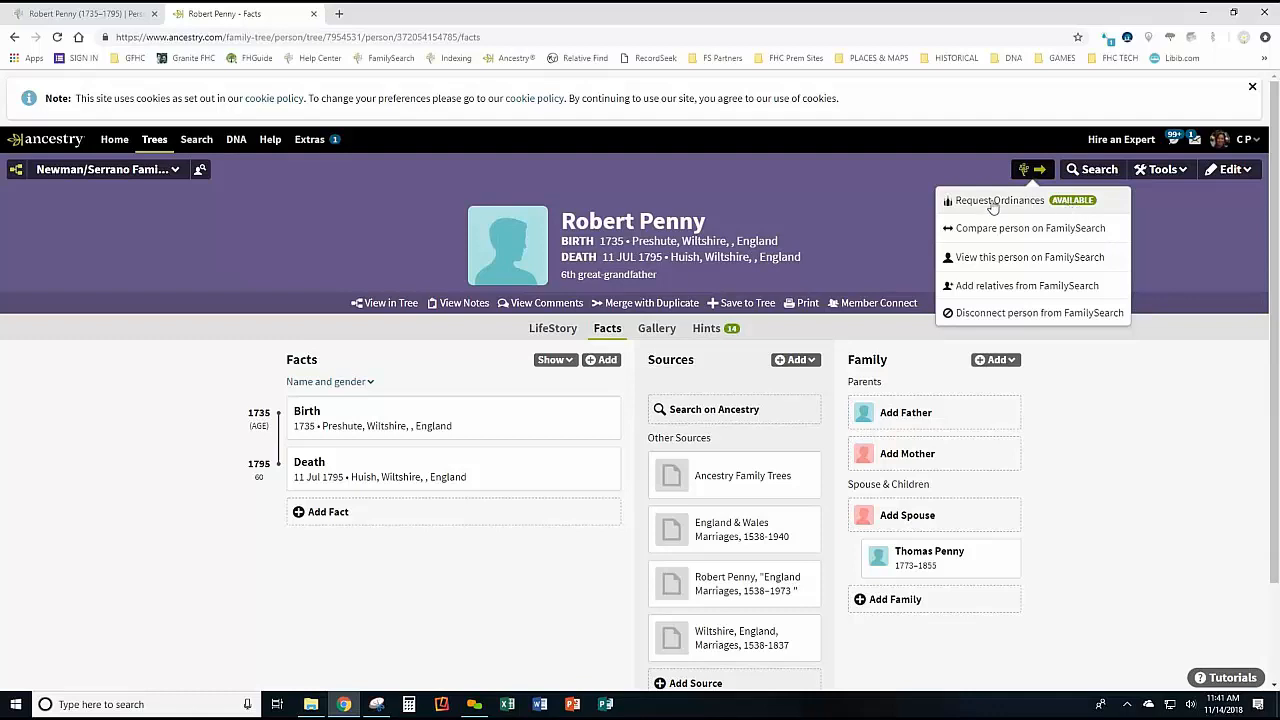
{"action": "left_click", "coordinate": [853, 201]}
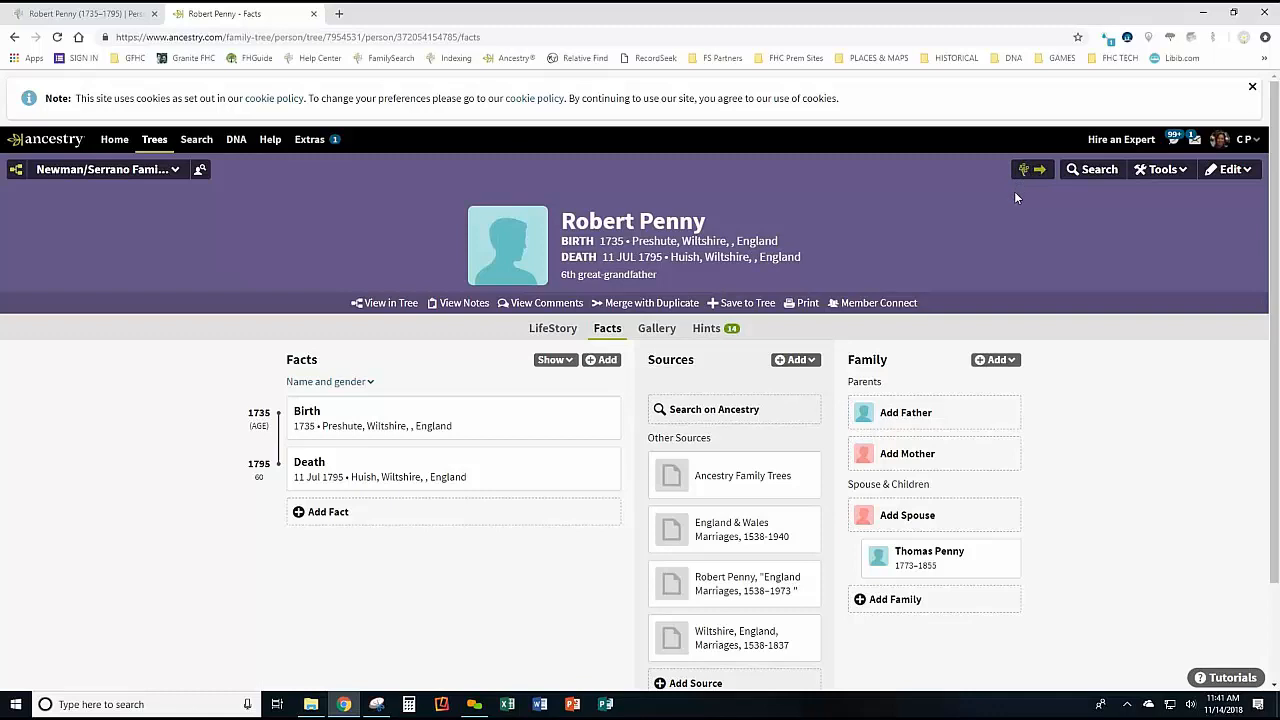
{"action": "left_click", "coordinate": [929, 562]}
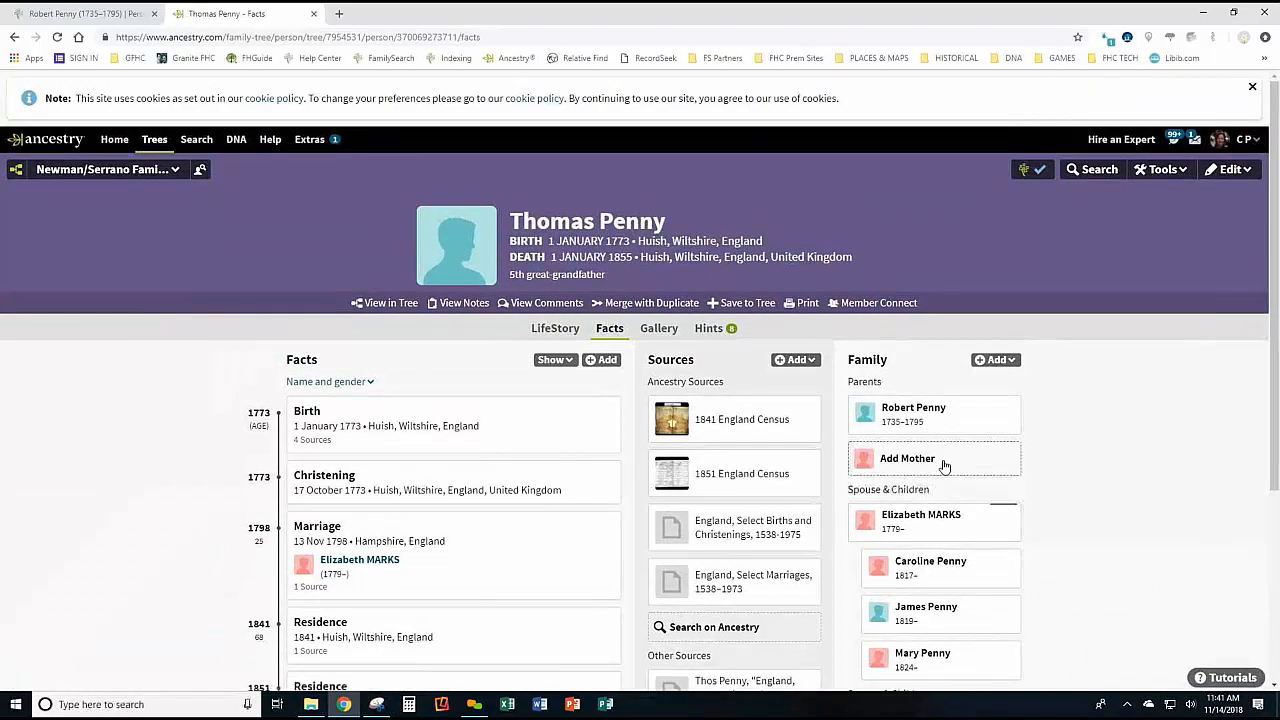
Add the son's mother (1744–1801) to the Ancestry tree from his FamilySearch relatives and open her new profile.
{"action": "left_click", "coordinate": [1024, 178]}
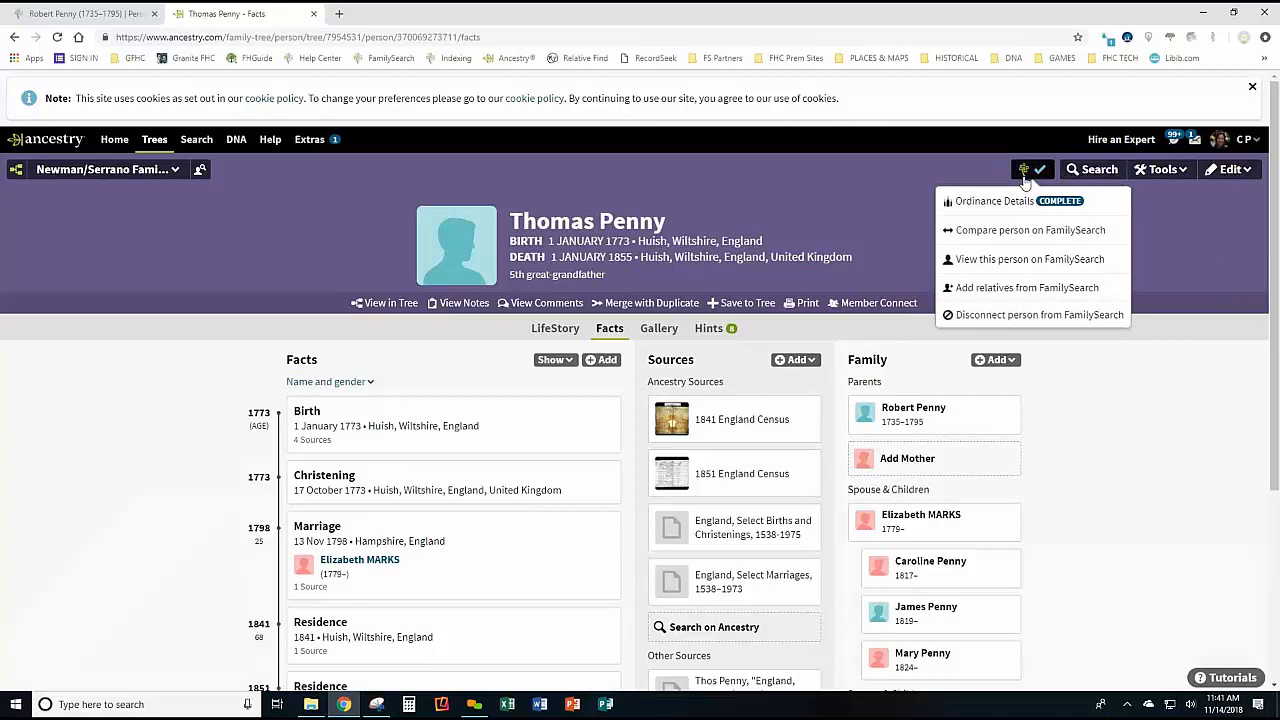
{"action": "left_click", "coordinate": [985, 290]}
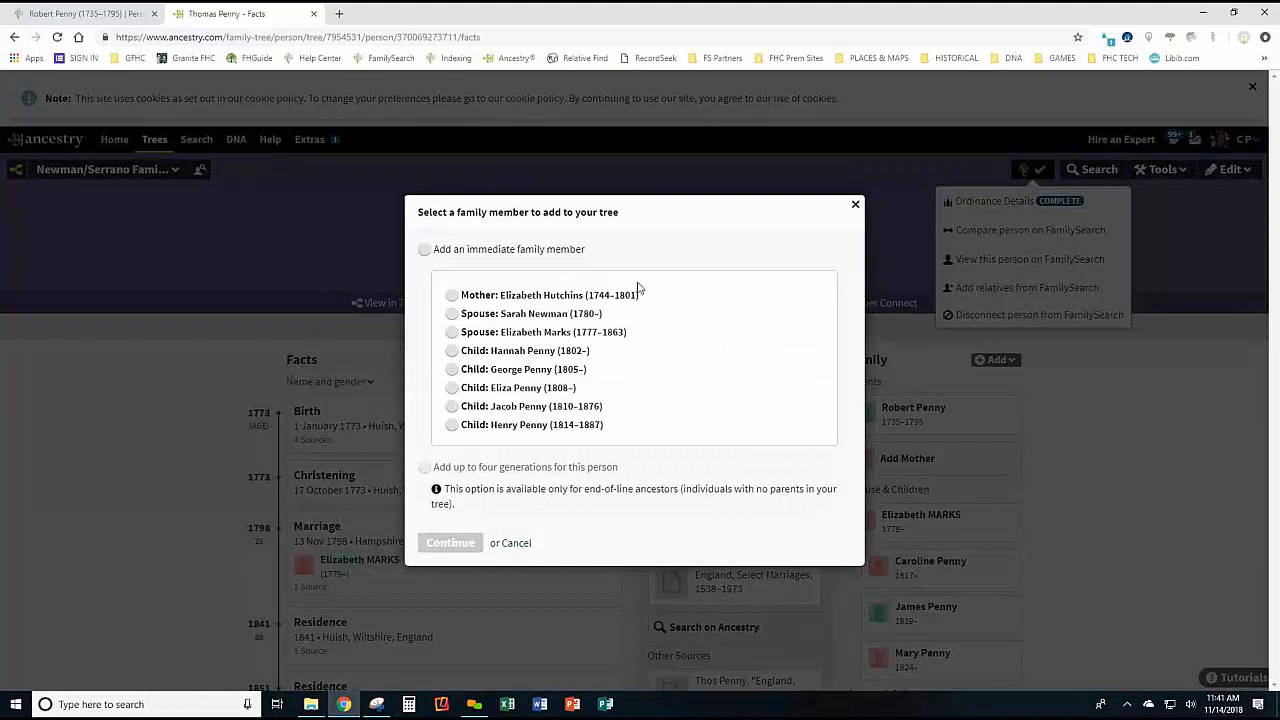
{"action": "left_click", "coordinate": [453, 296]}
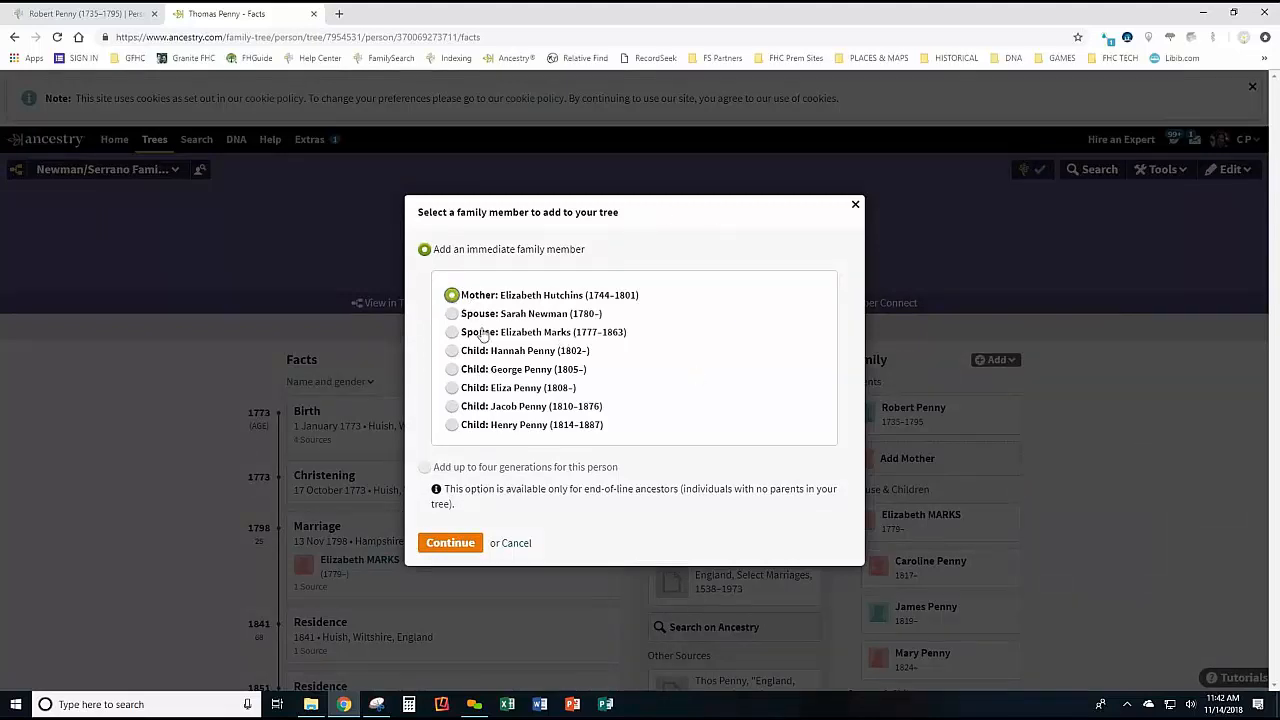
{"action": "left_click", "coordinate": [450, 543]}
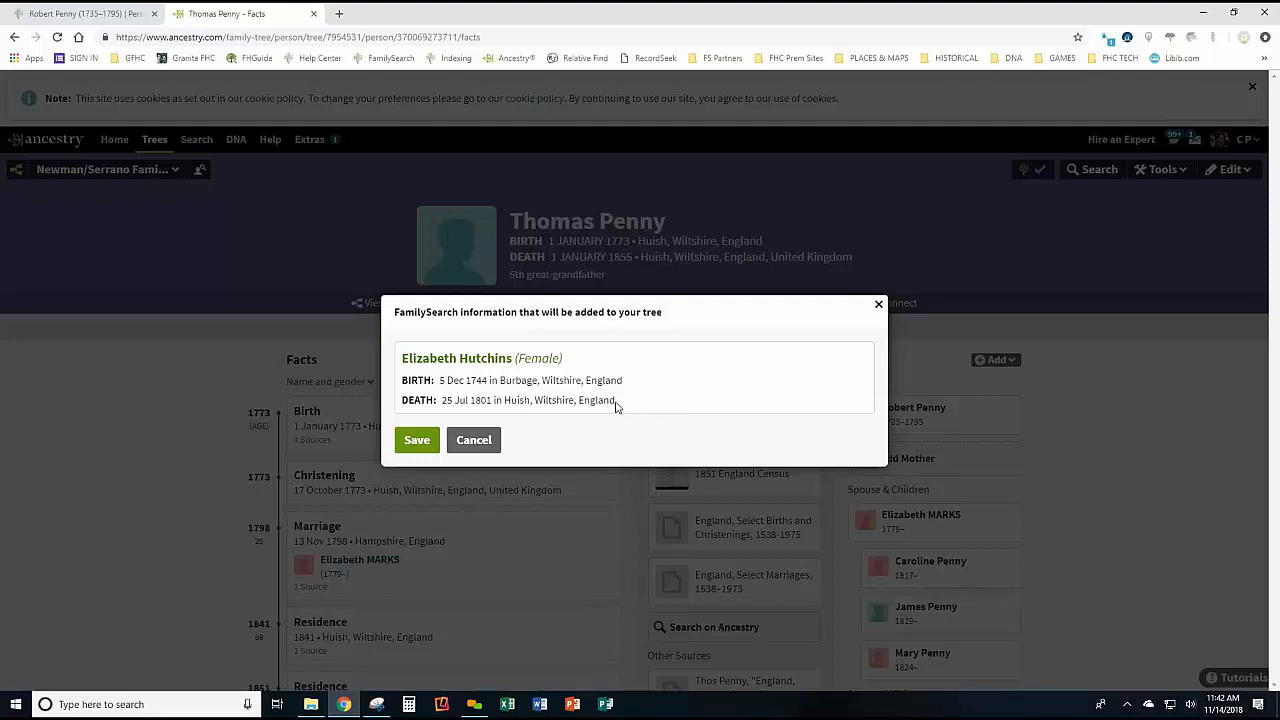
{"action": "left_click", "coordinate": [417, 440]}
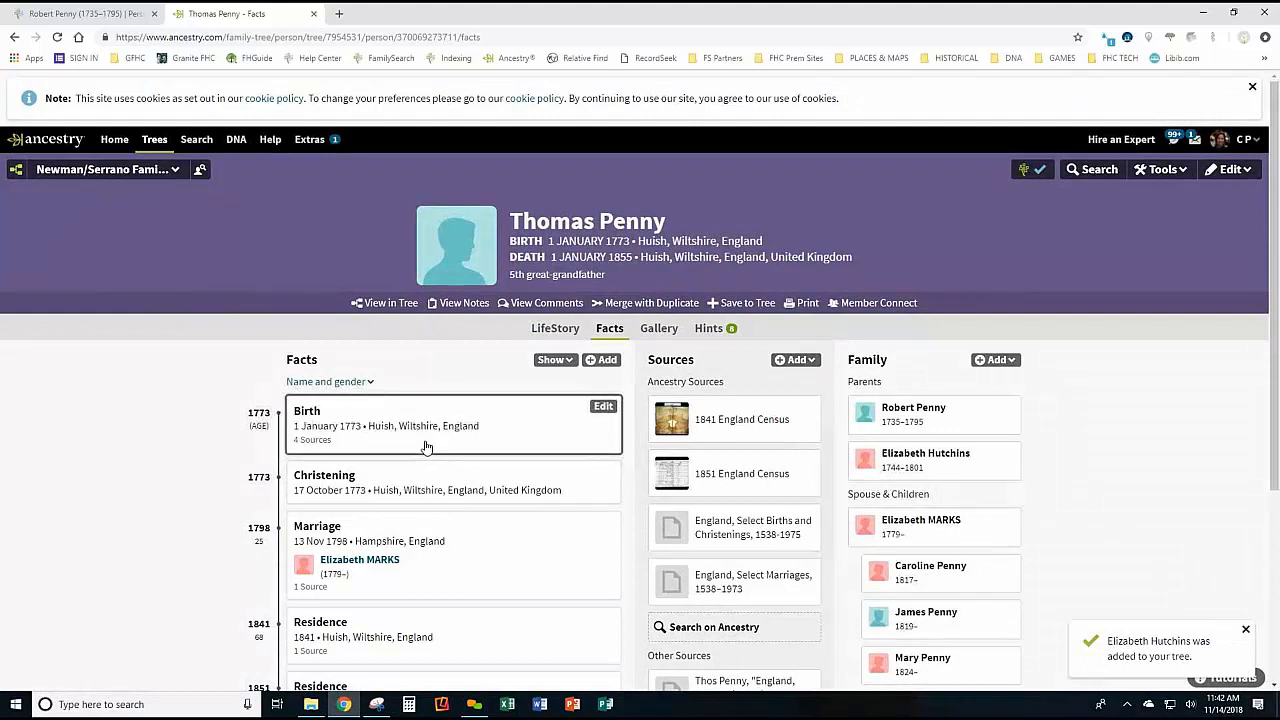
{"action": "left_click", "coordinate": [938, 466]}
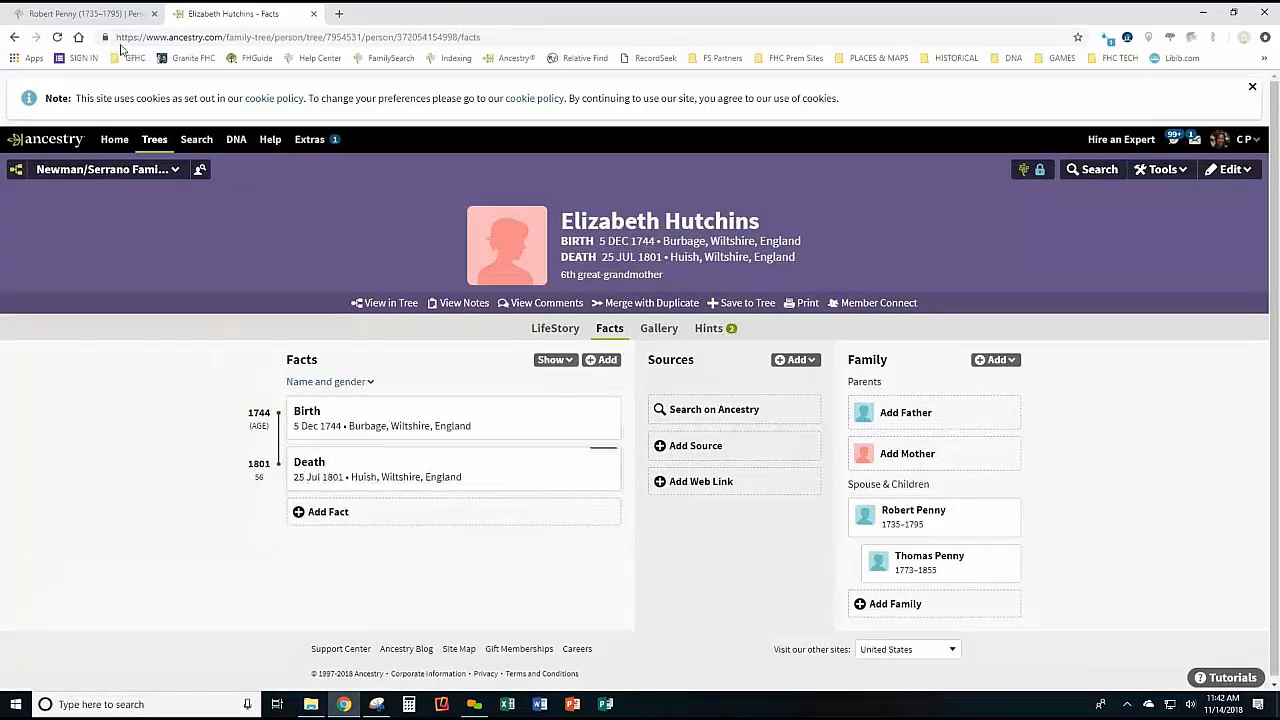
Switch to FamilySearch and open the mother's person page from the father's Family Members section.
{"action": "left_click", "coordinate": [72, 16]}
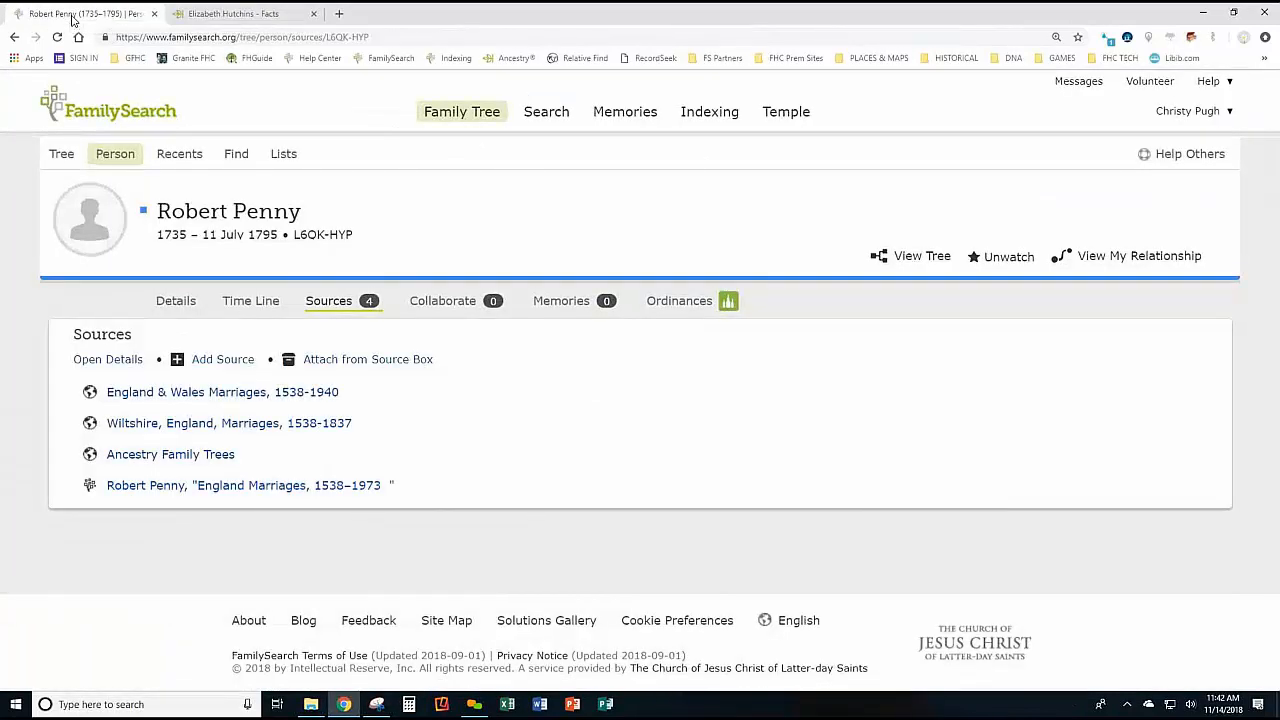
{"action": "left_click", "coordinate": [176, 301]}
{"action": "scroll", "coordinate": [591, 391], "scroll_direction": "down", "scroll_amount": 5}
{"action": "scroll", "coordinate": [591, 390], "scroll_direction": "down", "scroll_amount": 2}
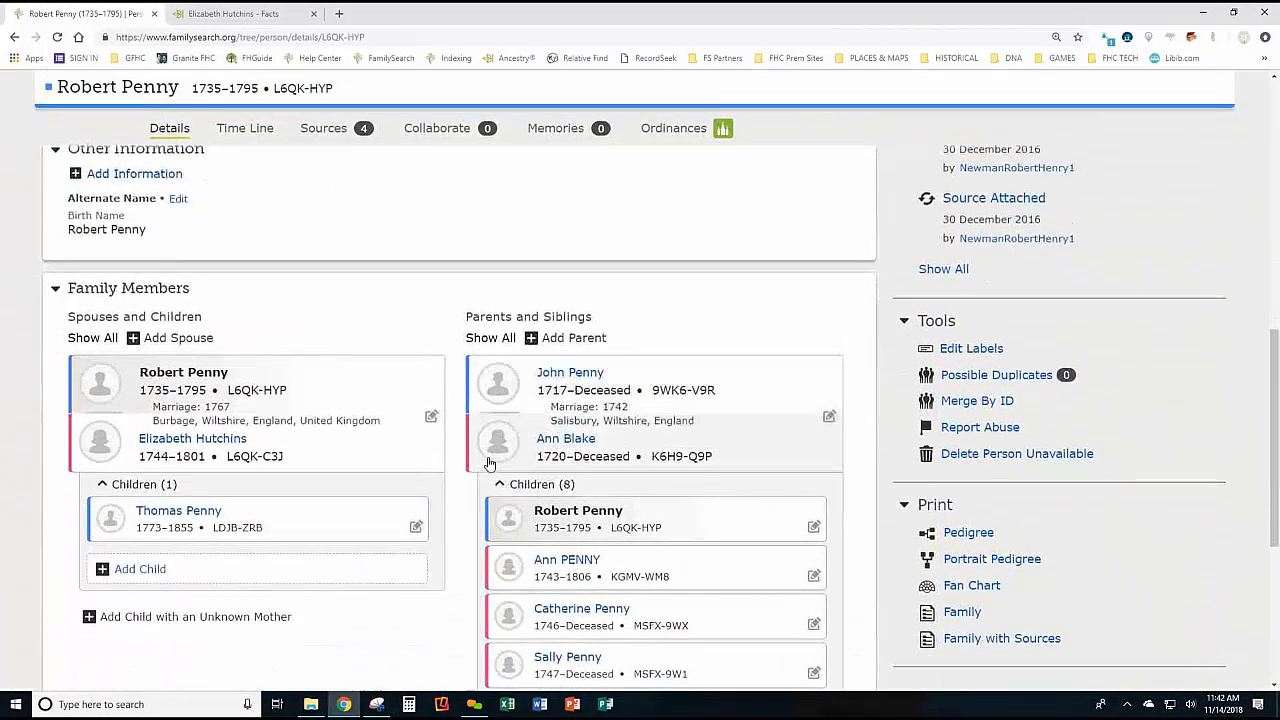
{"action": "scroll", "coordinate": [250, 500], "scroll_direction": "down", "scroll_amount": 1}
{"action": "left_click", "coordinate": [192, 372]}
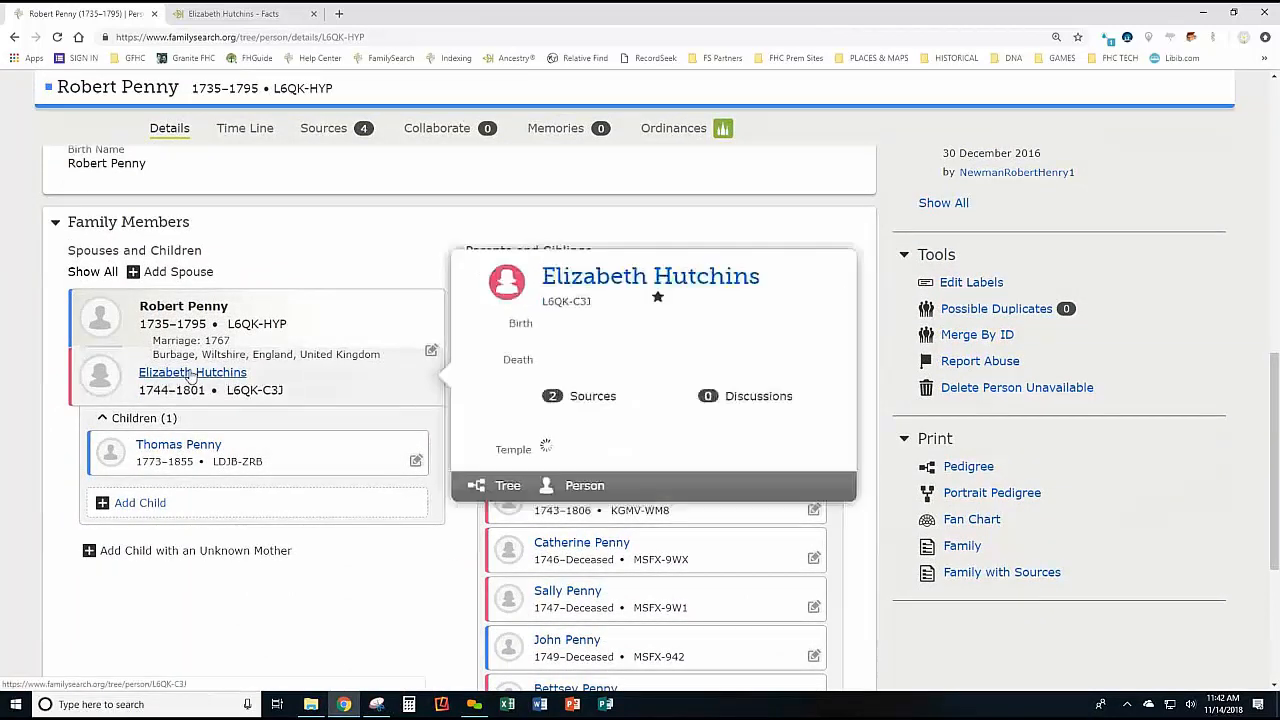
{"action": "left_click", "coordinate": [584, 487]}
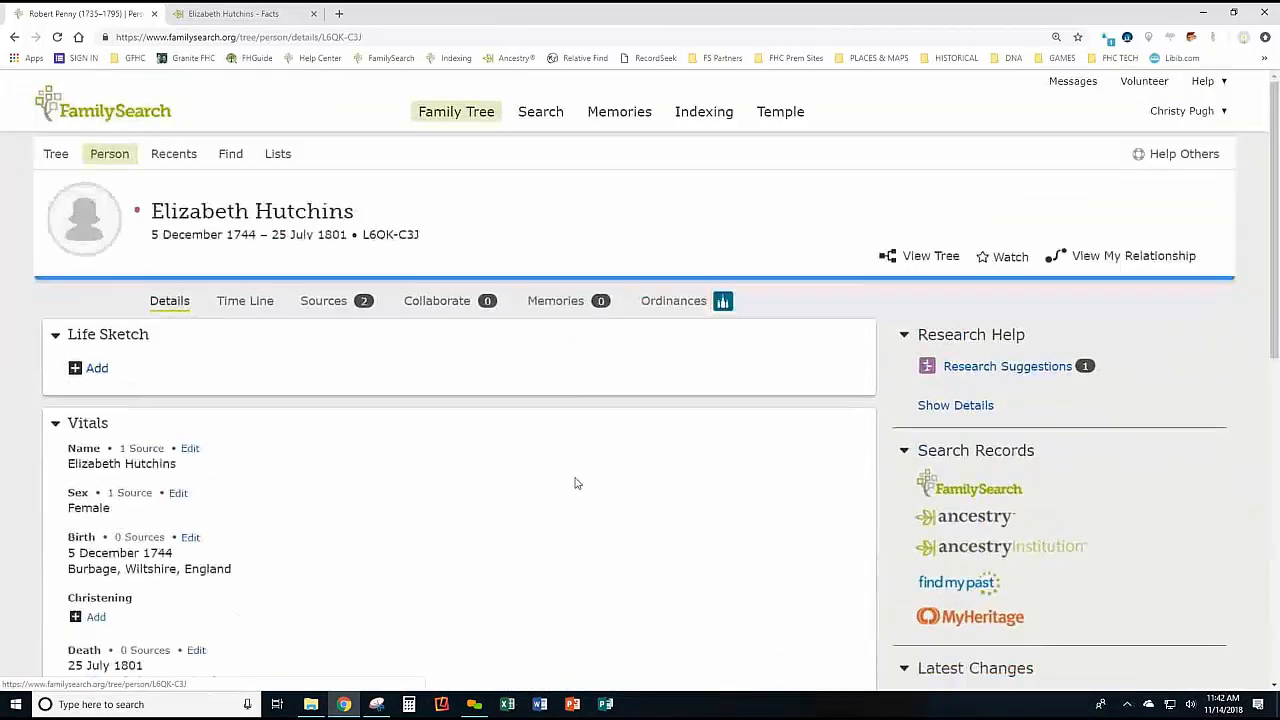
Review the mother's vitals, spouse, child and parents on FamilySearch, and look at her Ancestry profile for comparison.
{"action": "scroll", "coordinate": [489, 433], "scroll_direction": "down", "scroll_amount": 1}
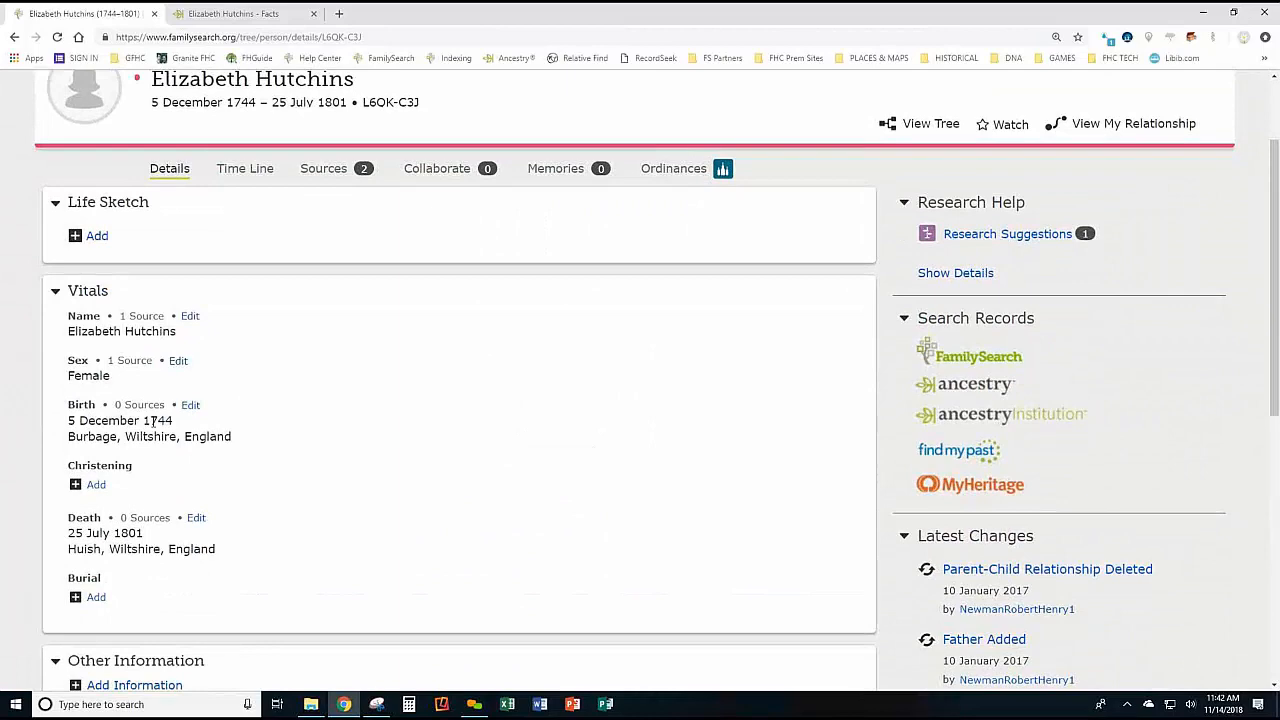
{"action": "scroll", "coordinate": [277, 447], "scroll_direction": "down", "scroll_amount": 2}
{"action": "scroll", "coordinate": [270, 432], "scroll_direction": "down", "scroll_amount": 3}
{"action": "scroll", "coordinate": [274, 432], "scroll_direction": "down", "scroll_amount": 2}
{"action": "scroll", "coordinate": [277, 425], "scroll_direction": "up", "scroll_amount": 2}
{"action": "scroll", "coordinate": [277, 425], "scroll_direction": "up", "scroll_amount": 4}
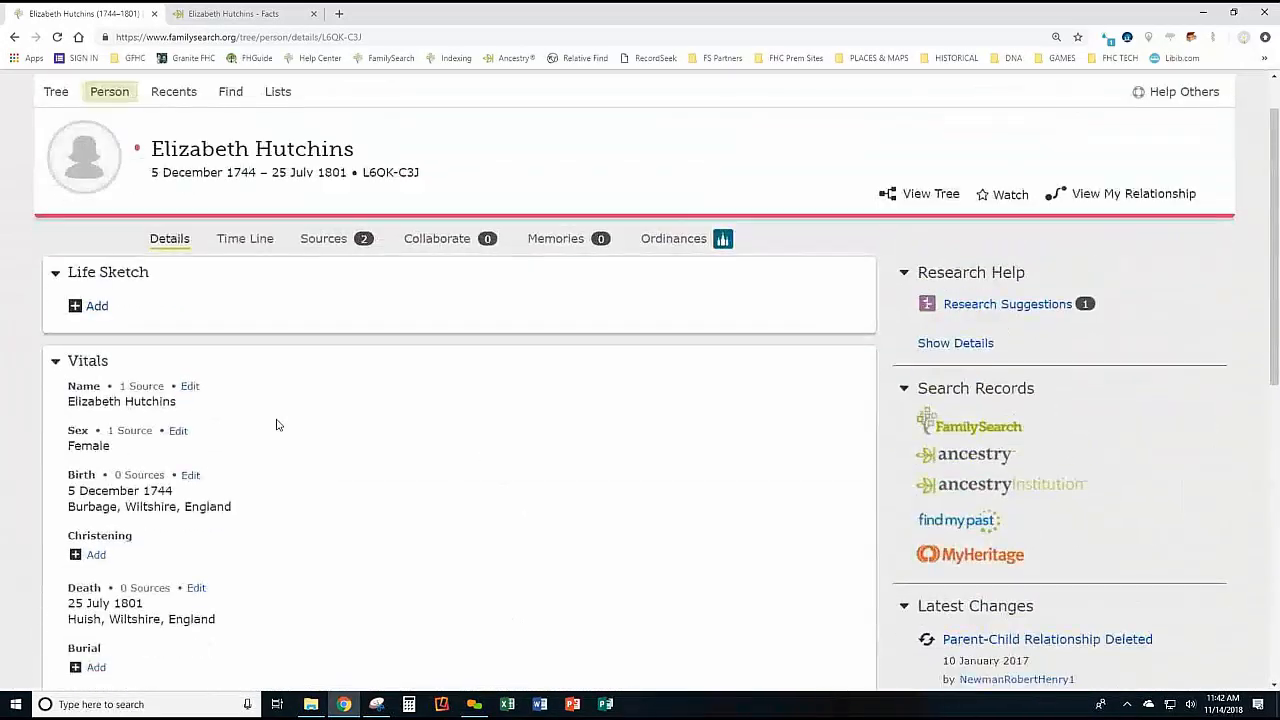
{"action": "scroll", "coordinate": [277, 425], "scroll_direction": "down", "scroll_amount": 5}
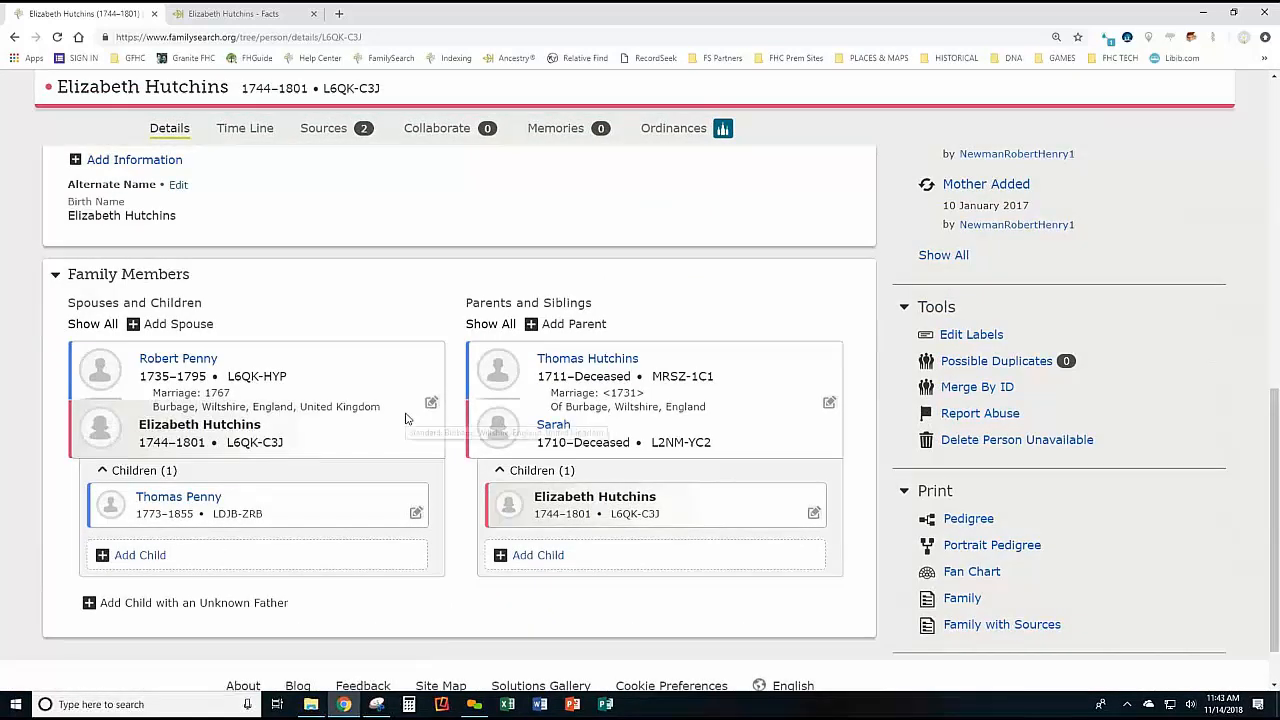
{"action": "left_click", "coordinate": [245, 14]}
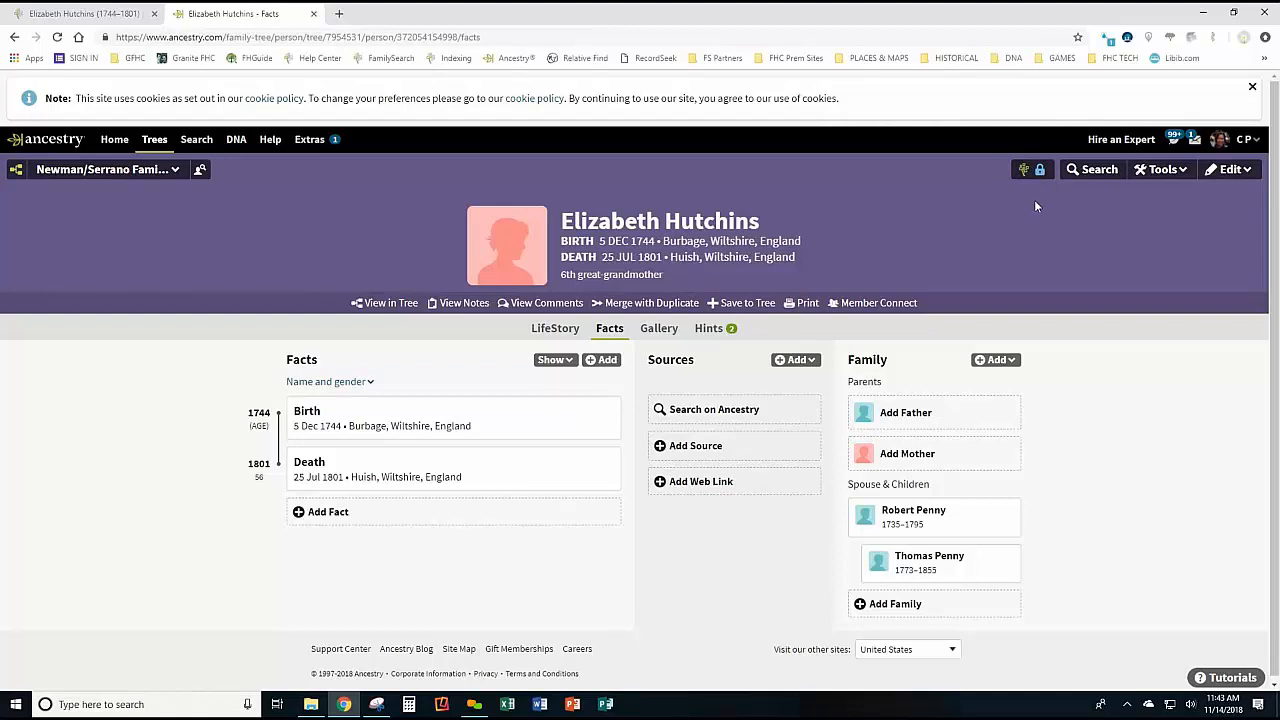
Review the mother's ordinance statuses on FamilySearch and return to her person details.
{"action": "left_click", "coordinate": [110, 14]}
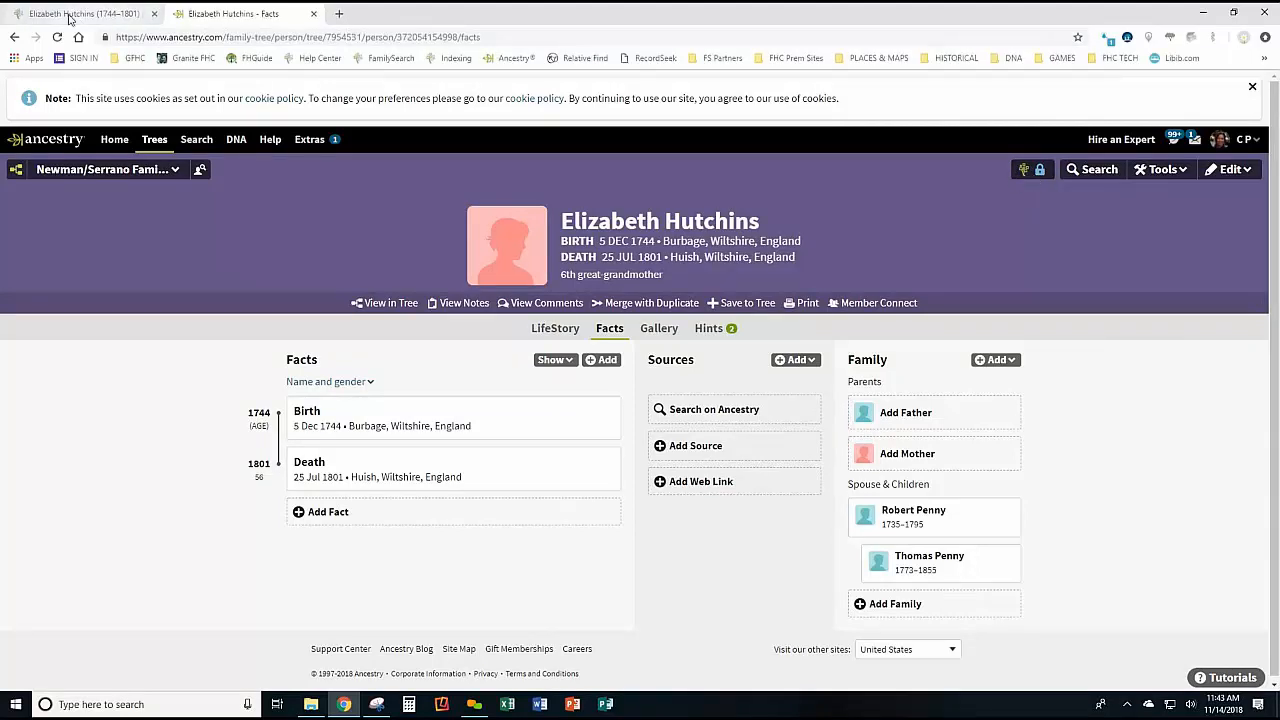
{"action": "scroll", "coordinate": [600, 472], "scroll_direction": "up", "scroll_amount": 10}
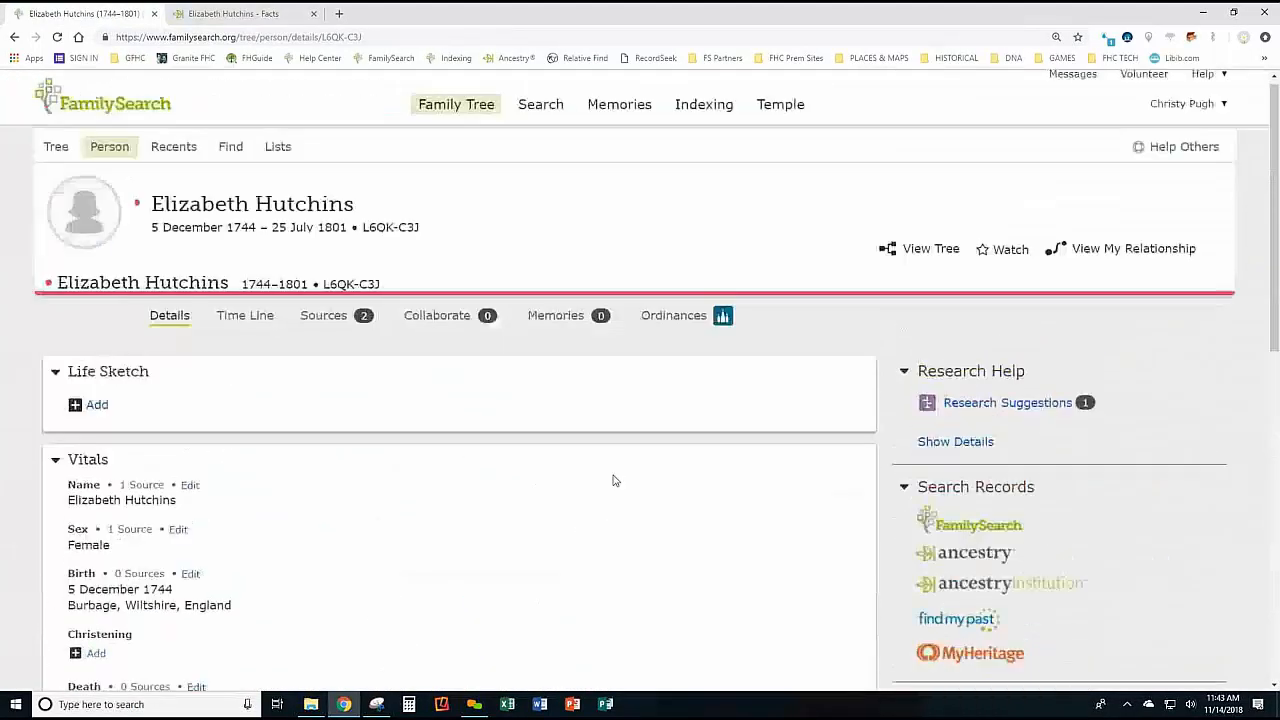
{"action": "left_click", "coordinate": [684, 308]}
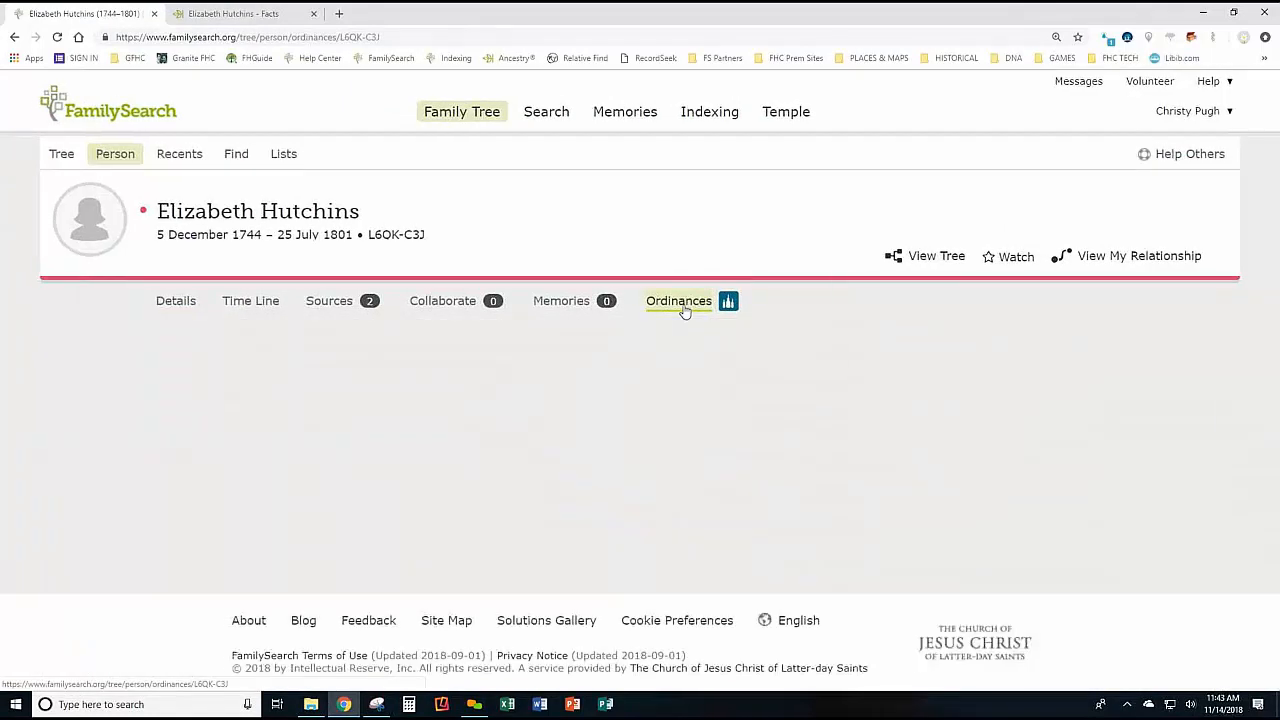
{"action": "scroll", "coordinate": [720, 414], "scroll_direction": "down", "scroll_amount": 2}
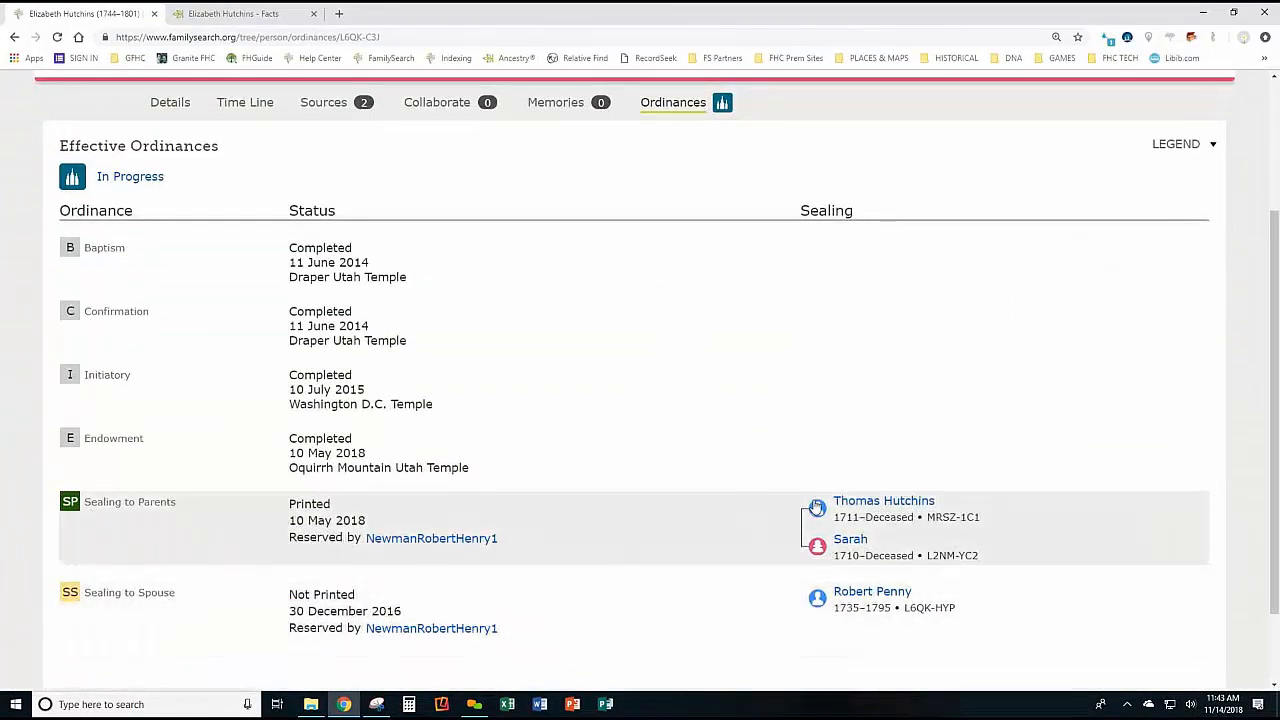
{"action": "scroll", "coordinate": [814, 506], "scroll_direction": "up", "scroll_amount": 2}
{"action": "scroll", "coordinate": [814, 506], "scroll_direction": "up", "scroll_amount": 1}
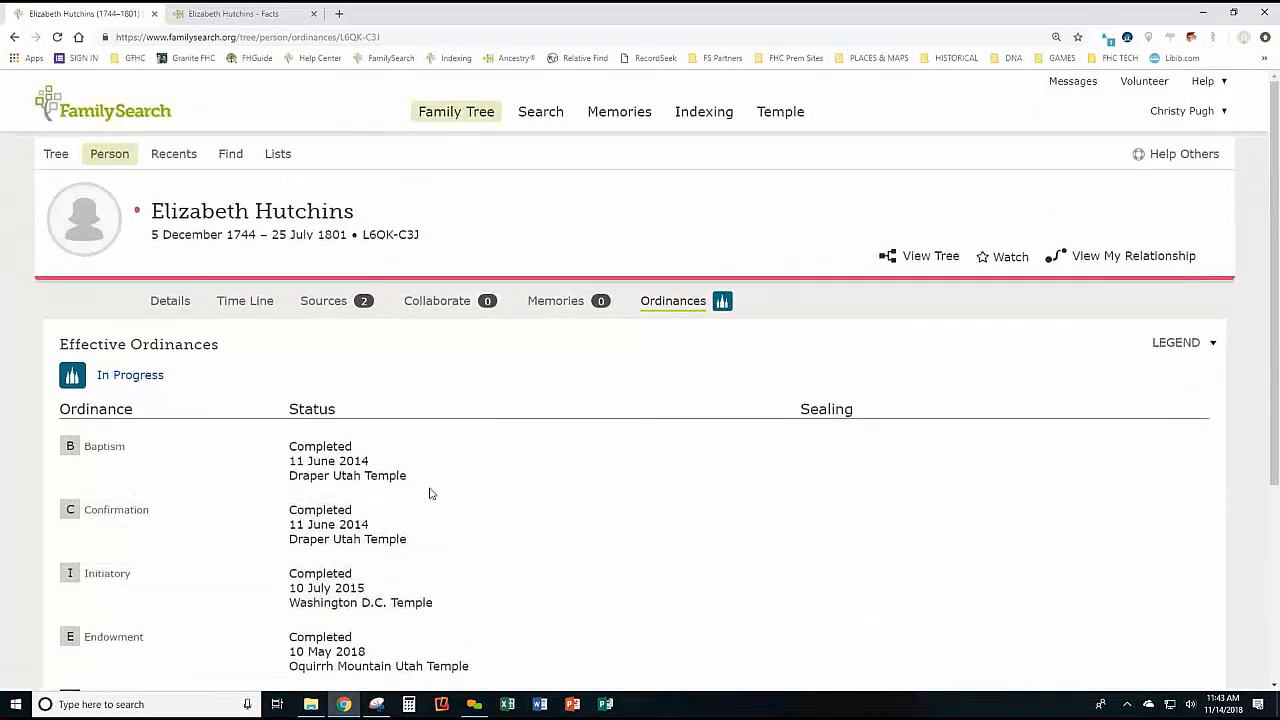
{"action": "left_click", "coordinate": [14, 37]}
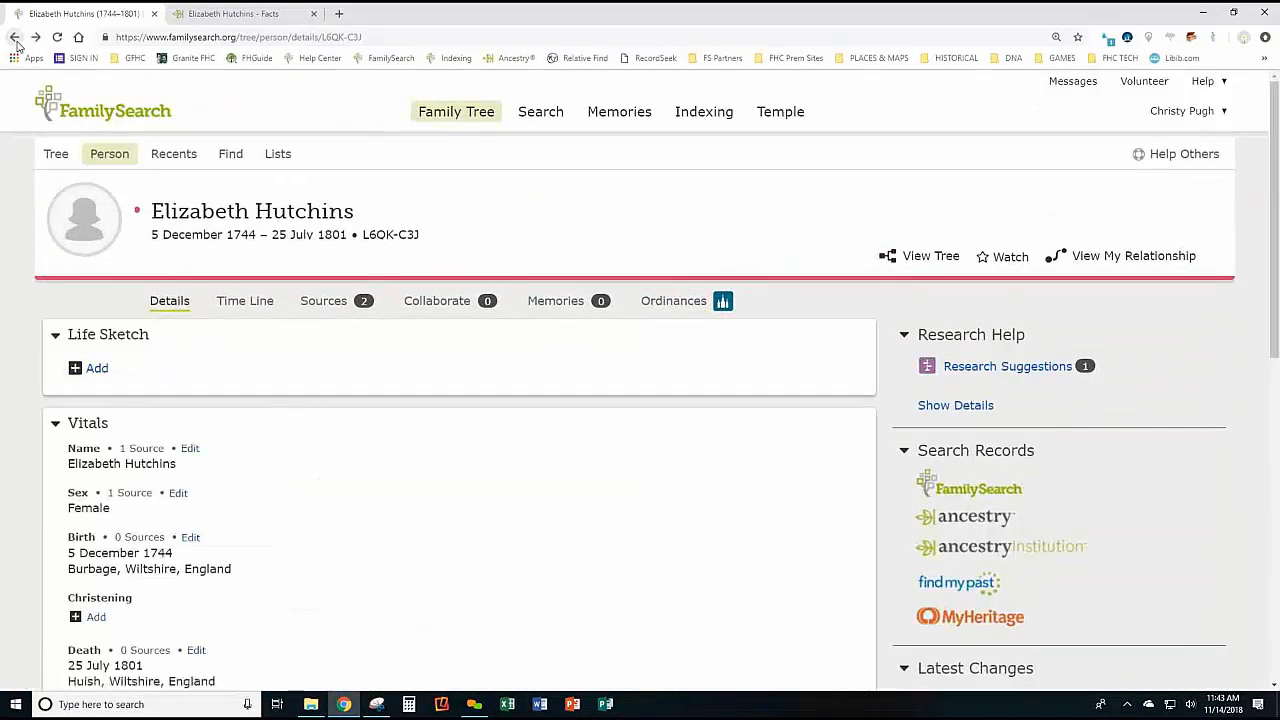
Compare the mother's Ancestry profile with her FamilySearch page, examining the latest changes, available tools and family members.
{"action": "left_click", "coordinate": [230, 18]}
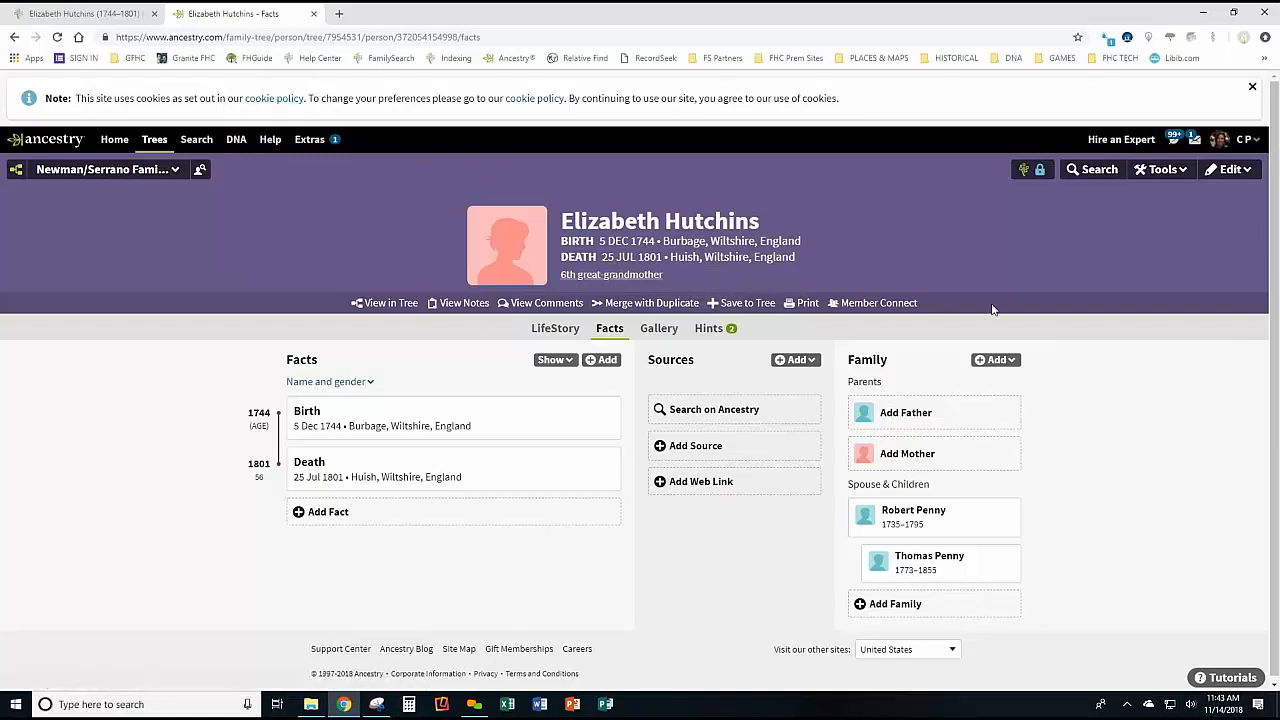
{"action": "left_click", "coordinate": [62, 16]}
{"action": "scroll", "coordinate": [771, 406], "scroll_direction": "down", "scroll_amount": 5}
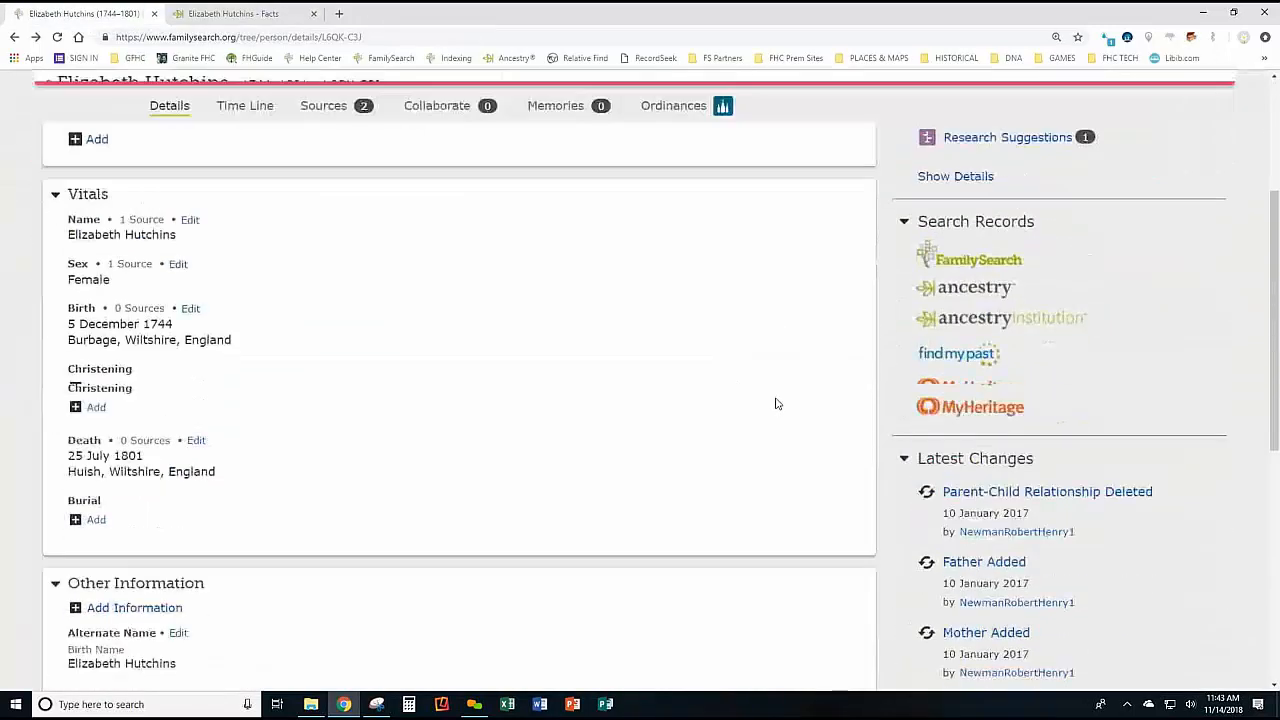
{"action": "scroll", "coordinate": [779, 402], "scroll_direction": "down", "scroll_amount": 1}
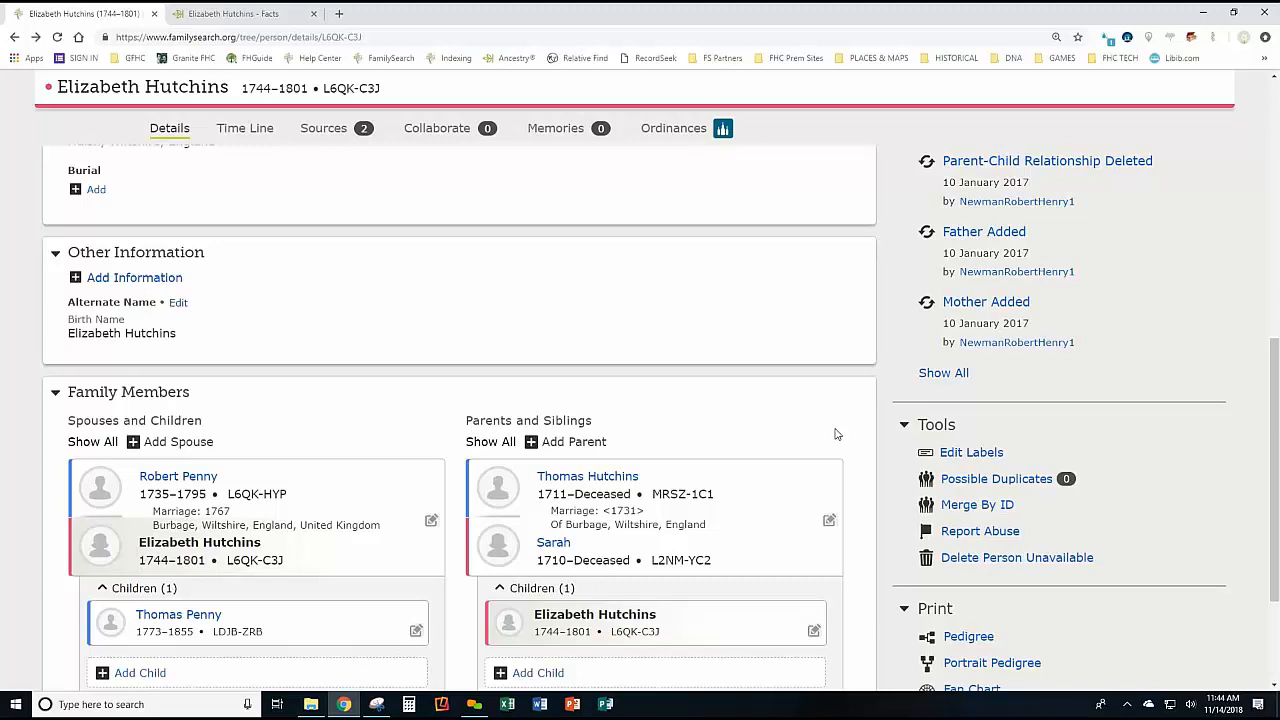
{"action": "scroll", "coordinate": [946, 598], "scroll_direction": "up", "scroll_amount": 1}
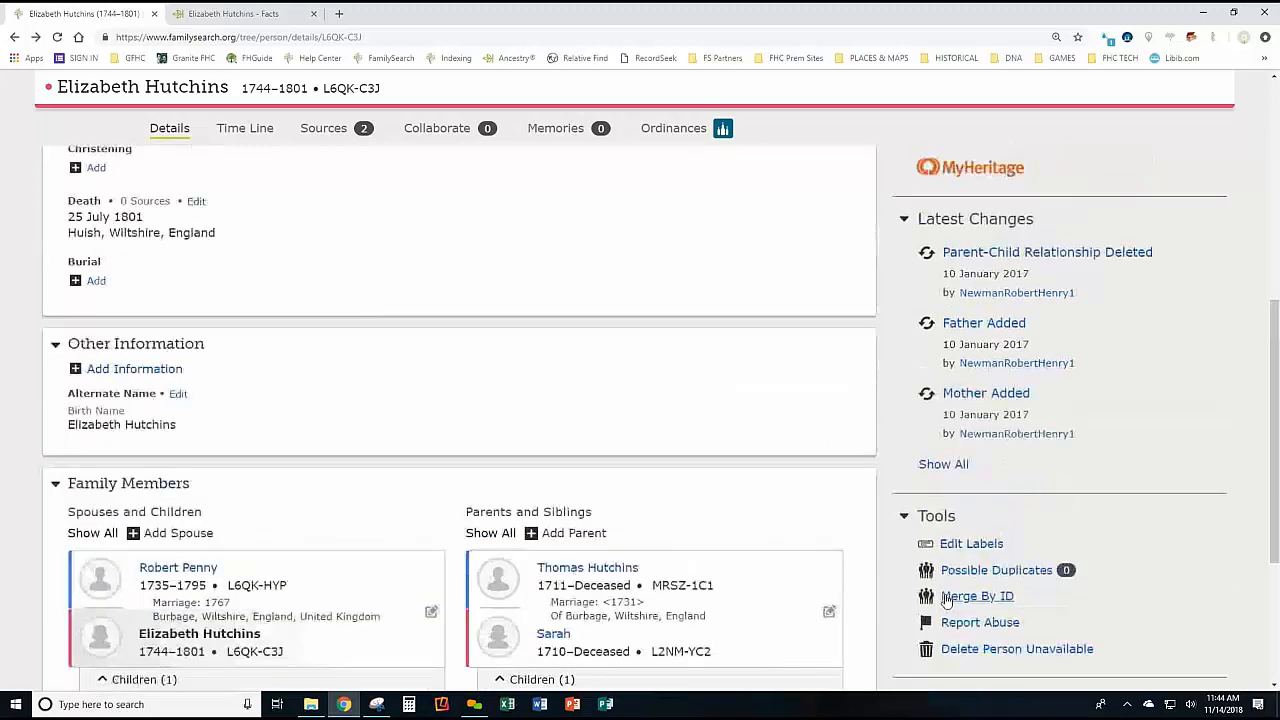
{"action": "scroll", "coordinate": [846, 640], "scroll_direction": "up", "scroll_amount": 5}
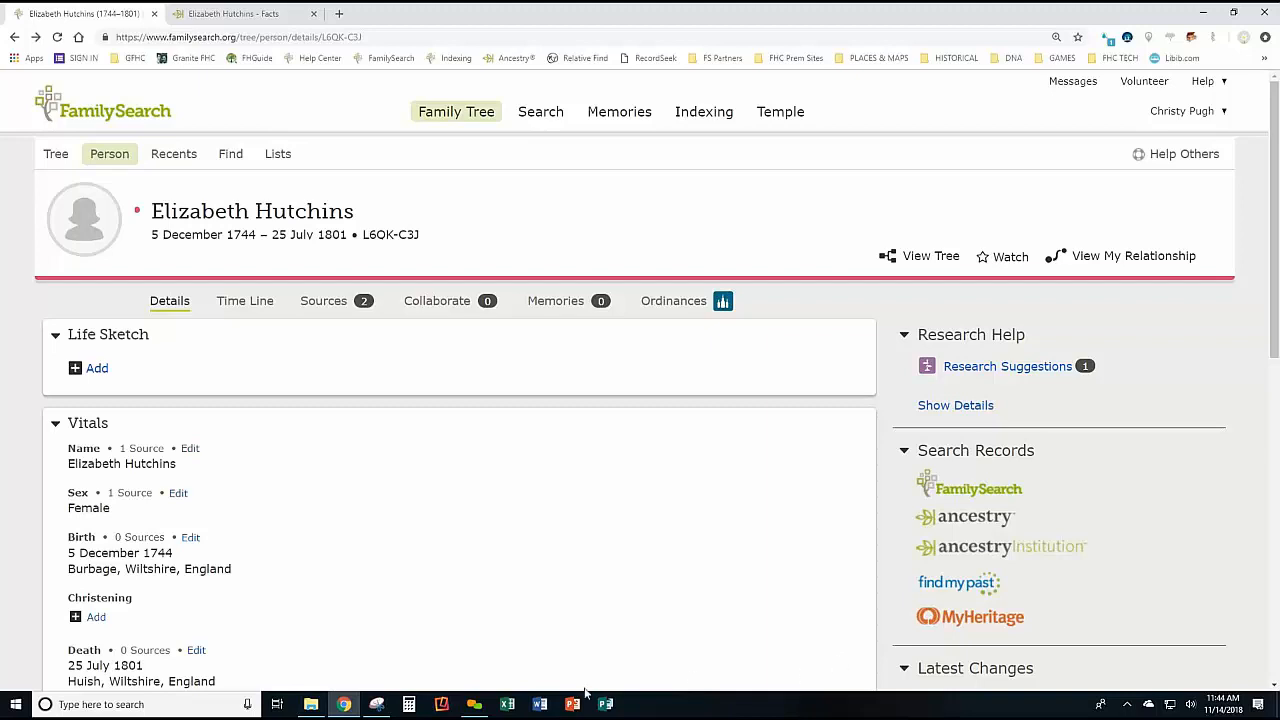
{"action": "scroll", "coordinate": [523, 560], "scroll_direction": "down", "scroll_amount": 3}
{"action": "scroll", "coordinate": [524, 556], "scroll_direction": "down", "scroll_amount": 4}
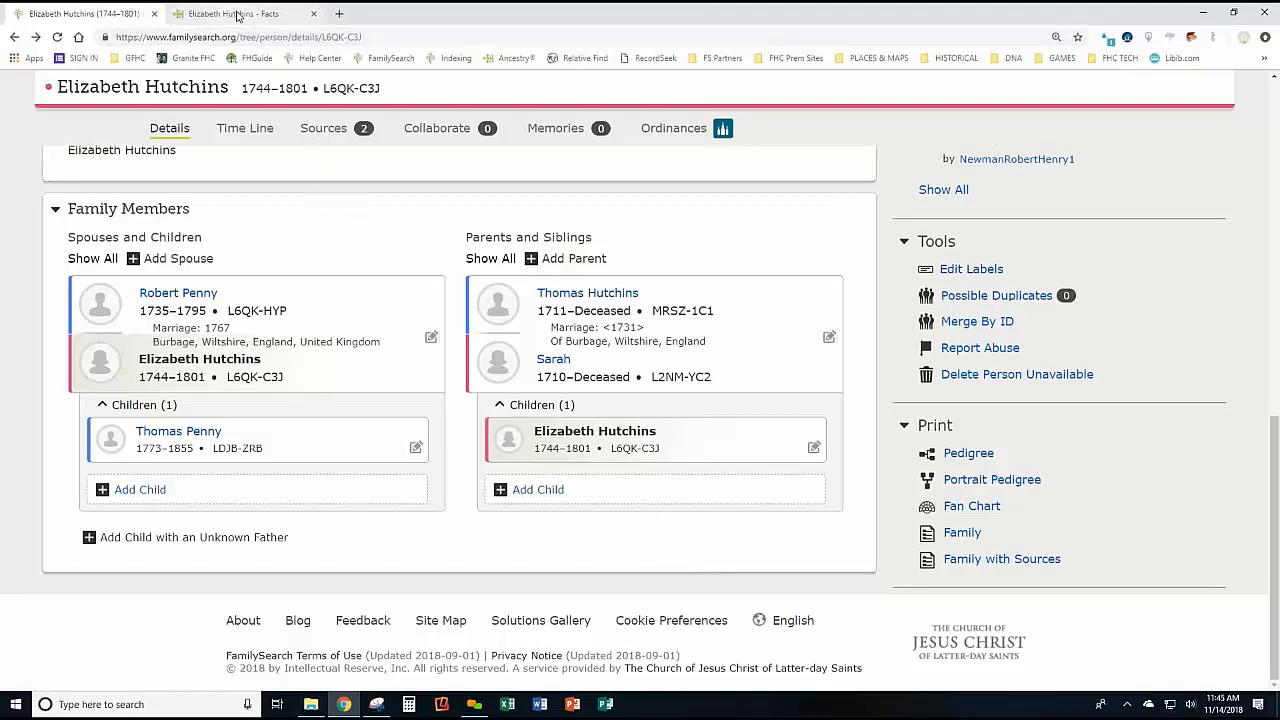
Compare the mother's Ancestry profile with FamilySearch and select the 1767 marriage date and Burbage, Wiltshire, England, United Kingdom place for transfer.
{"action": "left_click", "coordinate": [238, 14]}
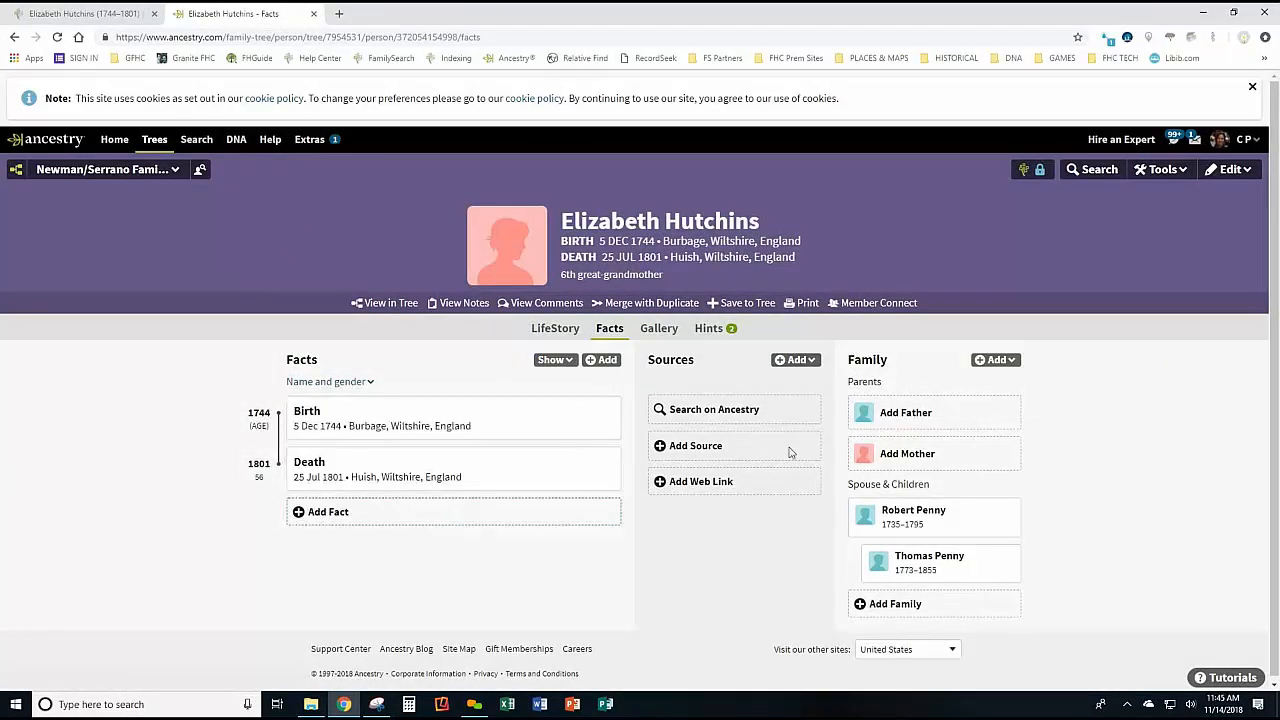
{"action": "left_click", "coordinate": [1026, 171]}
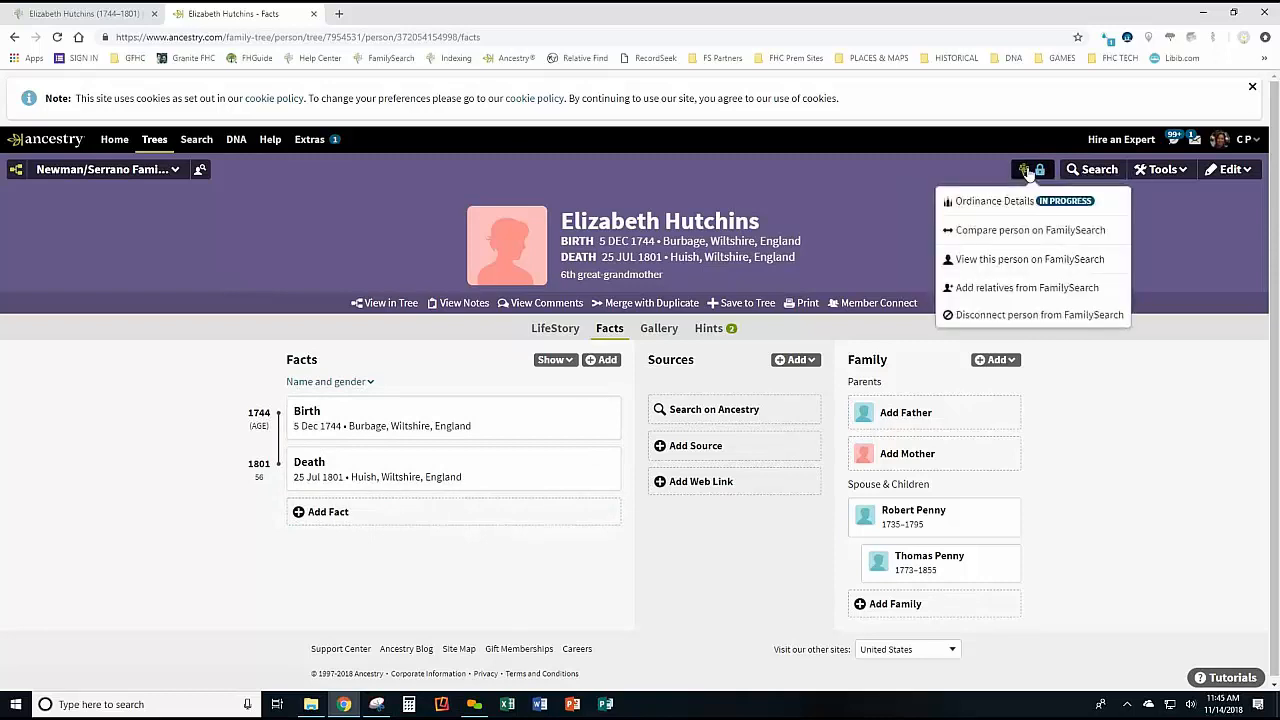
{"action": "left_click", "coordinate": [999, 232]}
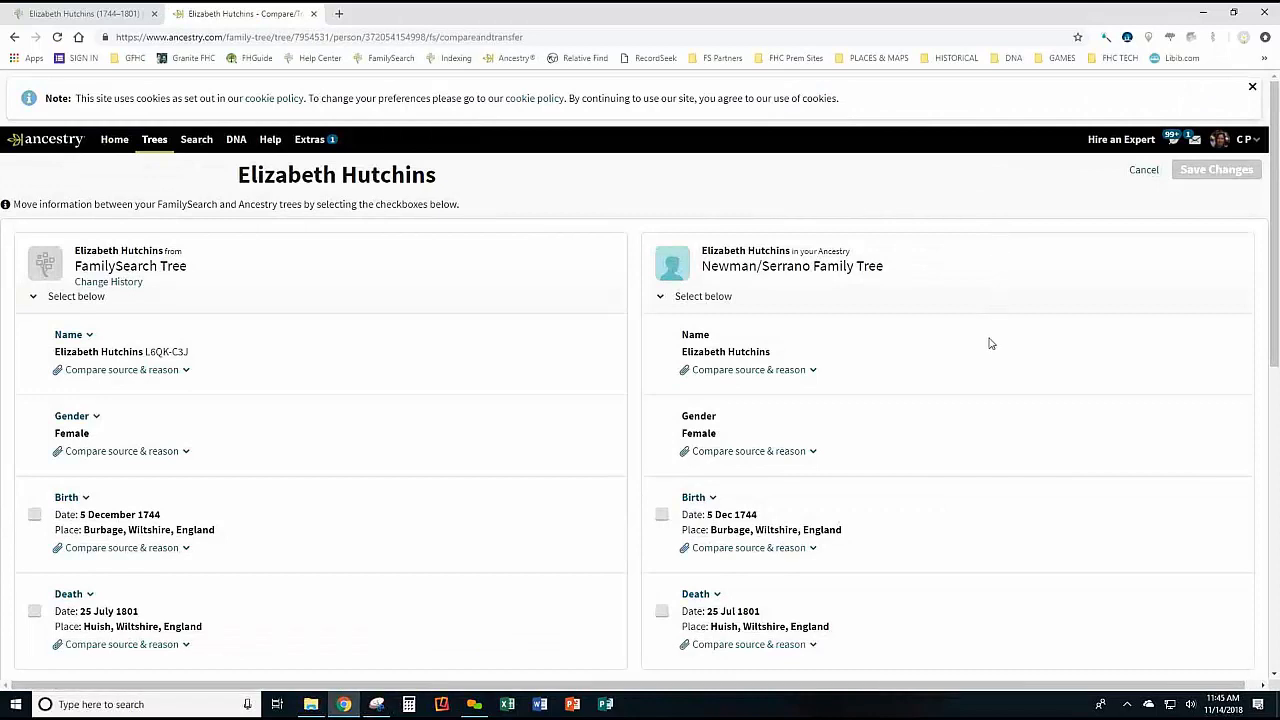
{"action": "scroll", "coordinate": [988, 345], "scroll_direction": "down", "scroll_amount": 1}
{"action": "scroll", "coordinate": [988, 348], "scroll_direction": "down", "scroll_amount": 3}
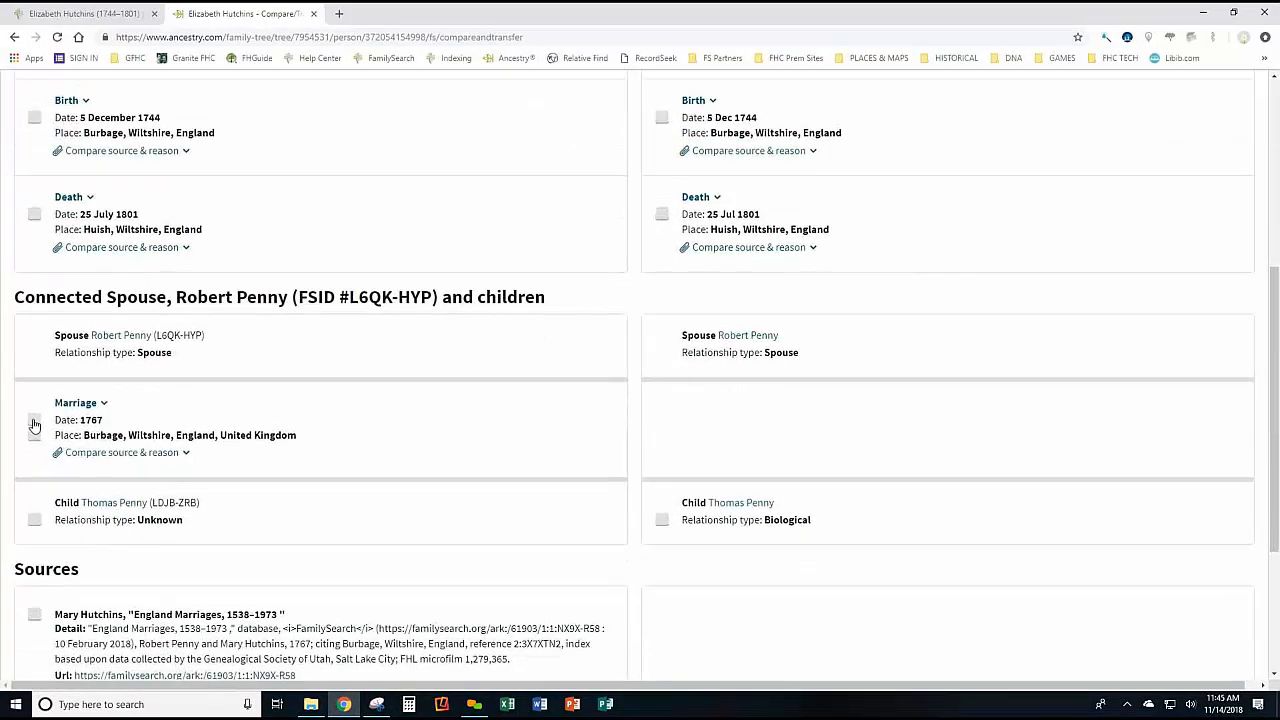
{"action": "left_click", "coordinate": [34, 425]}
{"action": "left_click", "coordinate": [34, 436]}
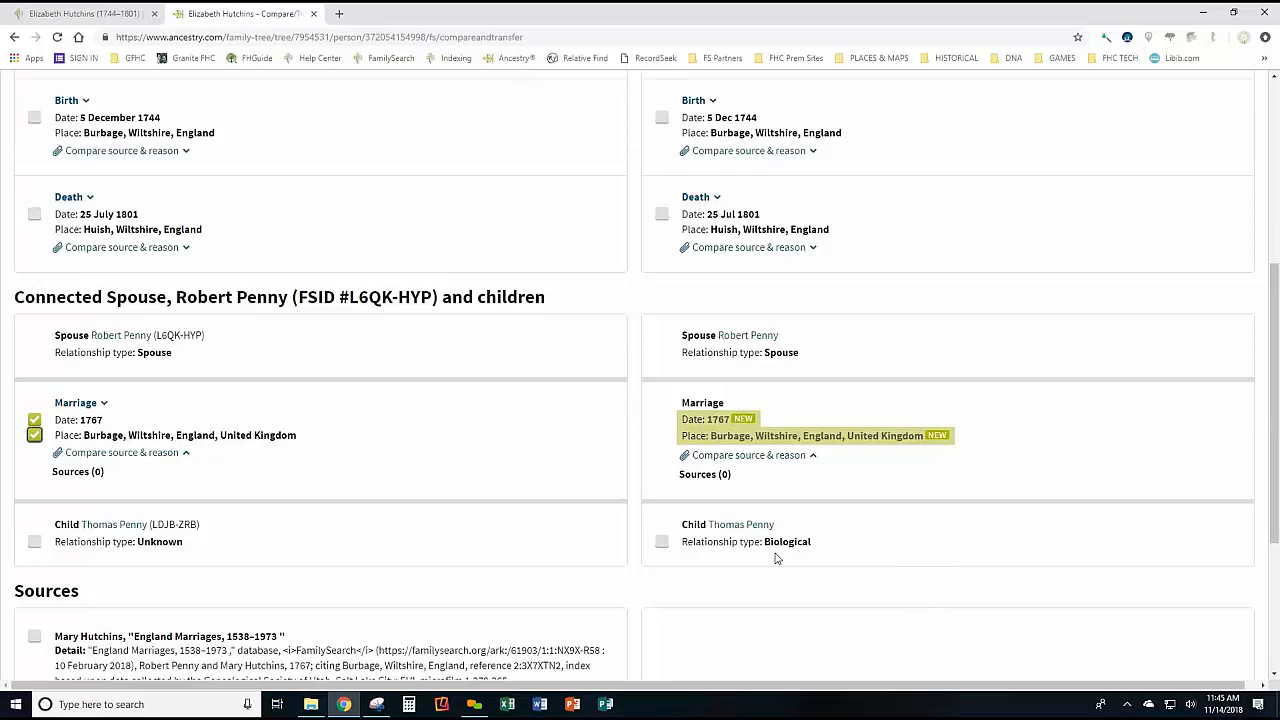
Select both of the mother's FamilySearch marriage sources for transfer to the Ancestry tree and save the changes.
{"action": "scroll", "coordinate": [775, 556], "scroll_direction": "down", "scroll_amount": 3}
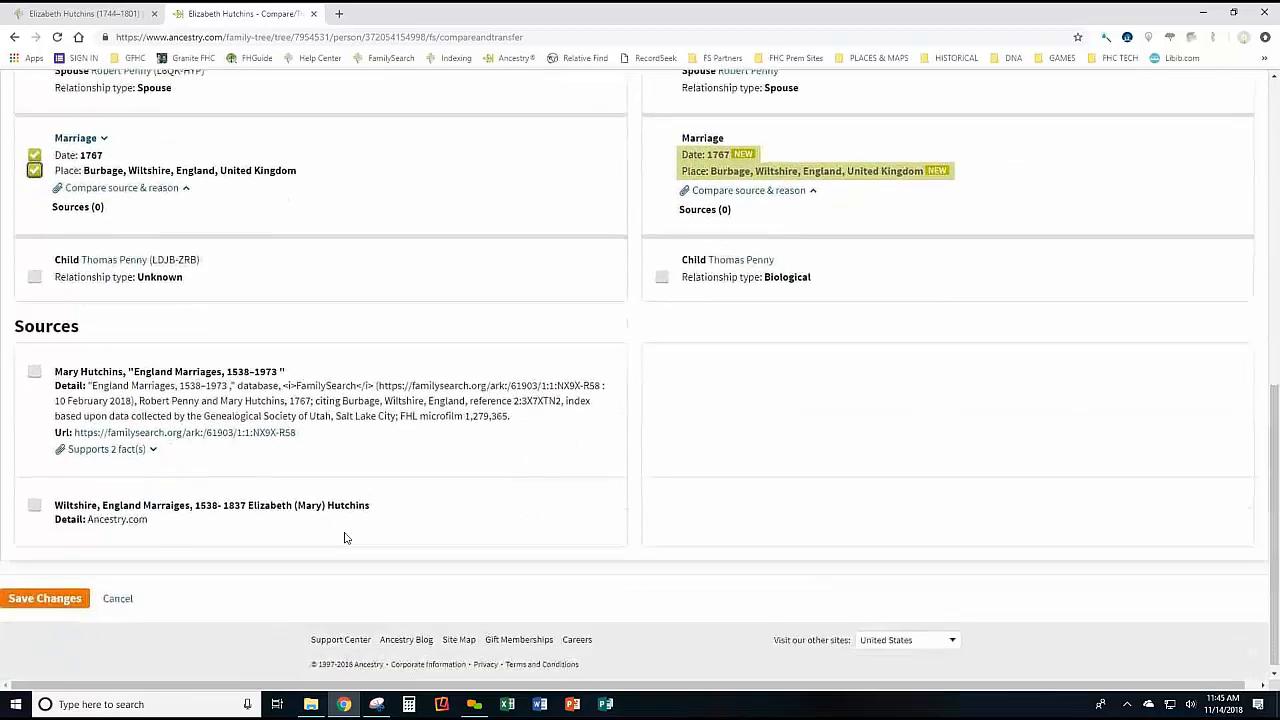
{"action": "left_click", "coordinate": [34, 372]}
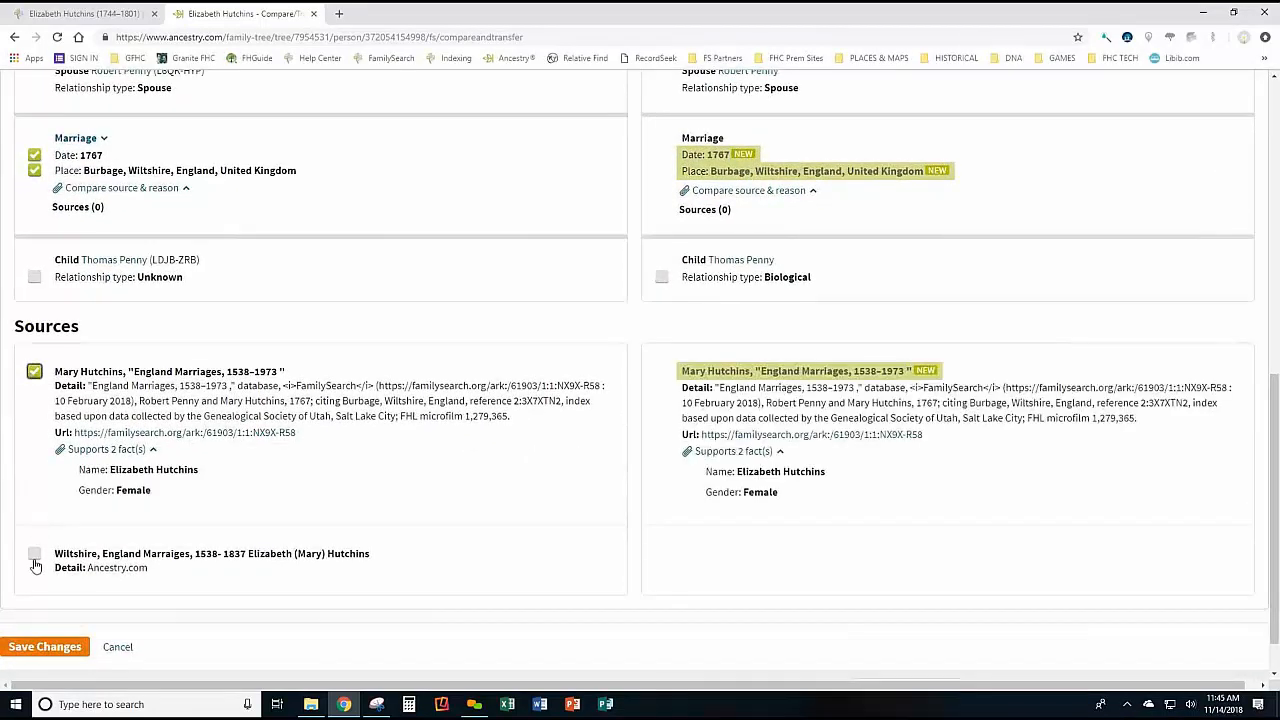
{"action": "left_click", "coordinate": [34, 554]}
{"action": "scroll", "coordinate": [367, 559], "scroll_direction": "down", "scroll_amount": 1}
{"action": "left_click", "coordinate": [42, 594]}
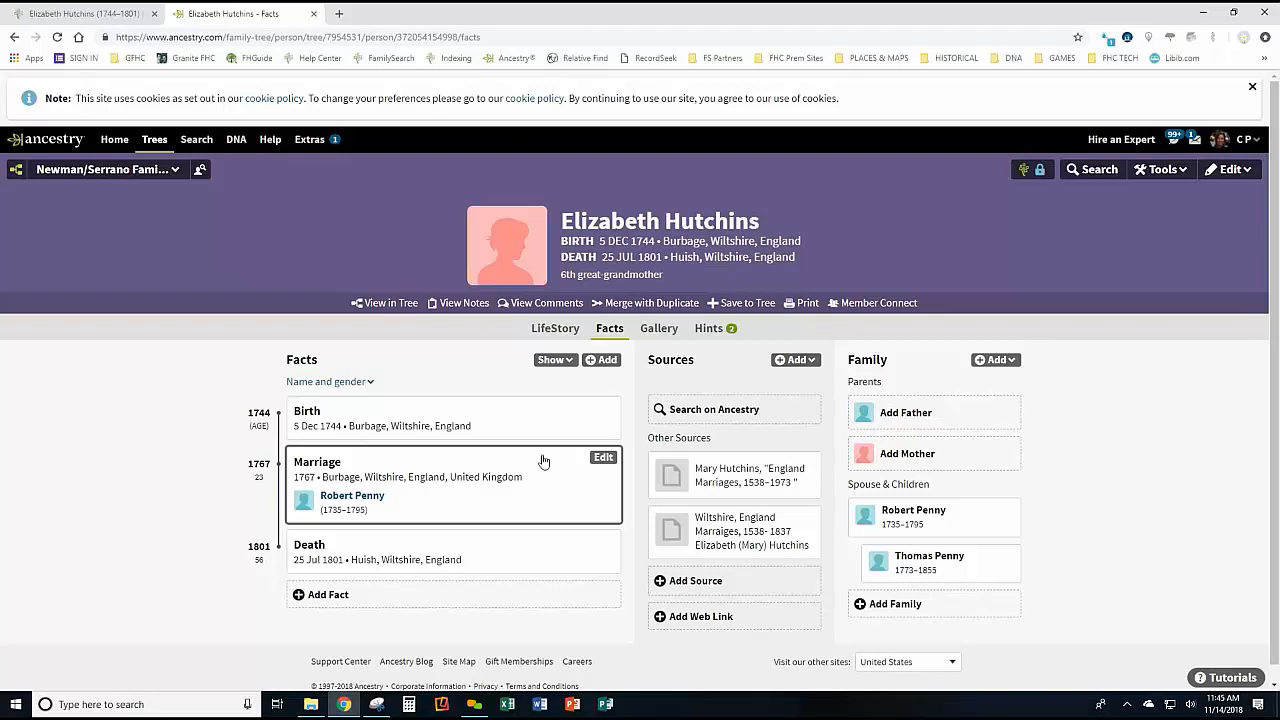
Compare the mother's updated Ancestry facts, sources and family with the vitals, other information and family members on her FamilySearch page.
{"action": "left_click", "coordinate": [84, 14]}
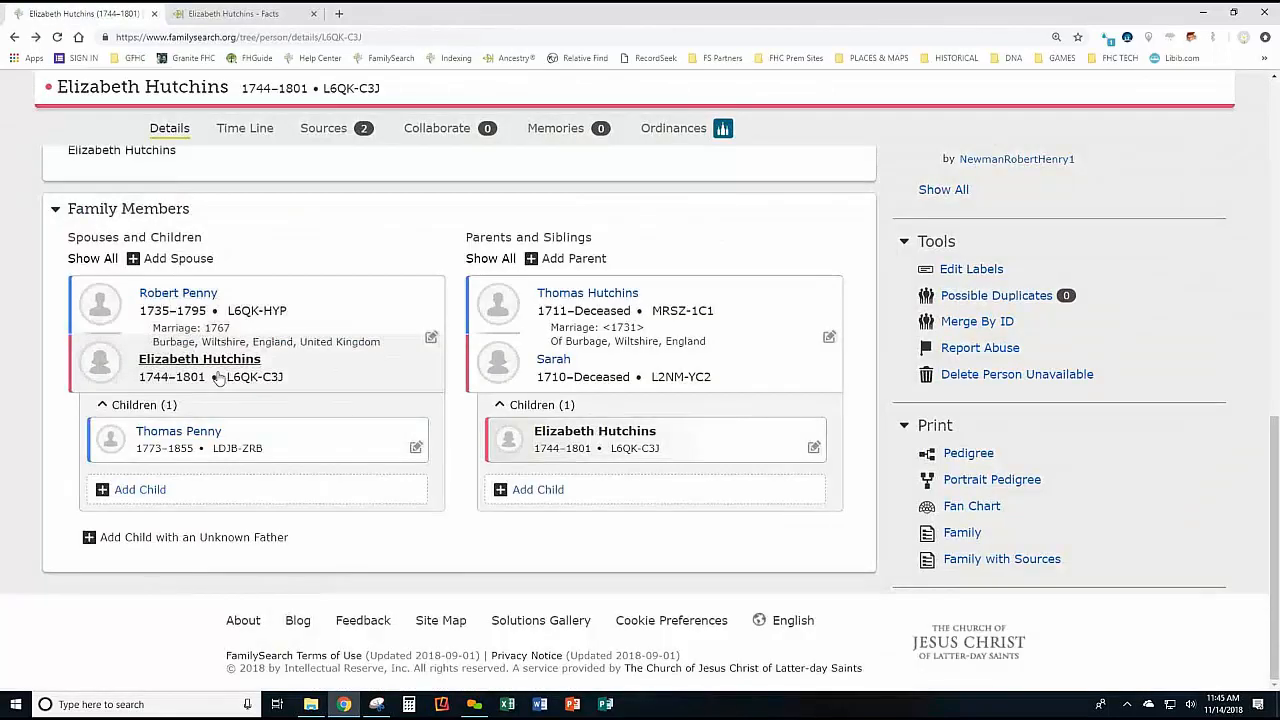
{"action": "scroll", "coordinate": [267, 411], "scroll_direction": "up", "scroll_amount": 2}
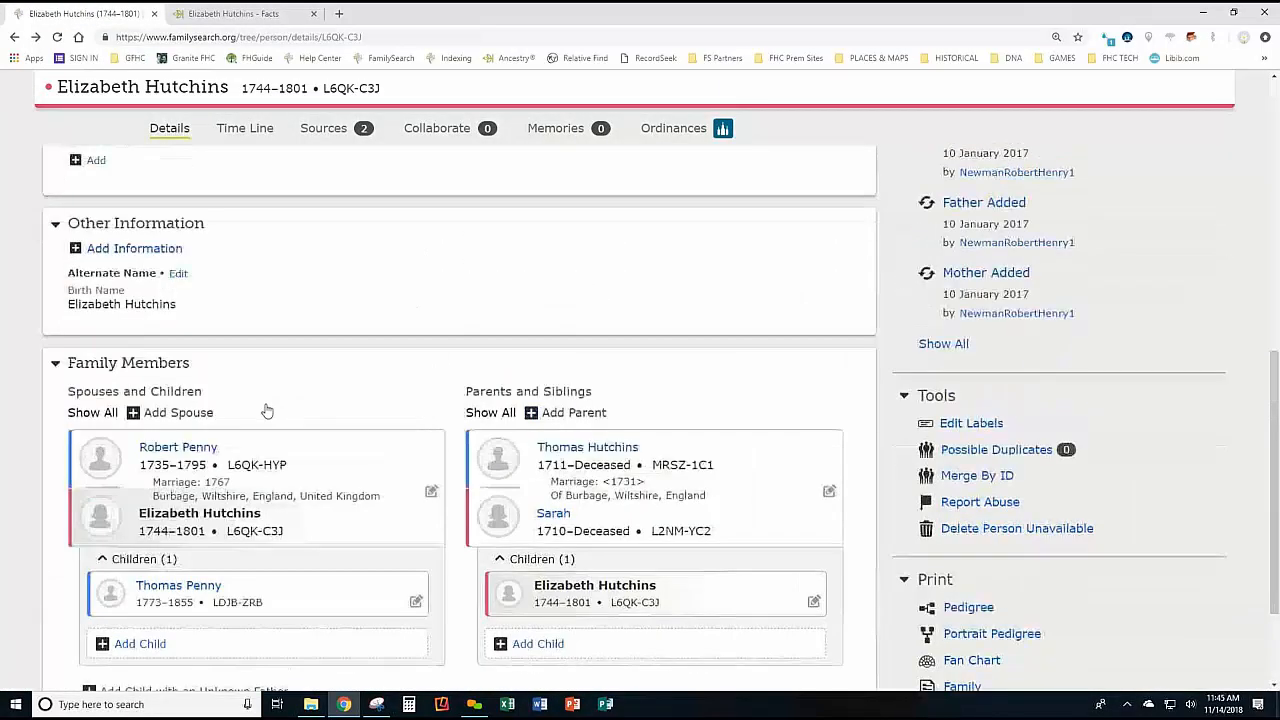
{"action": "scroll", "coordinate": [267, 411], "scroll_direction": "up", "scroll_amount": 5}
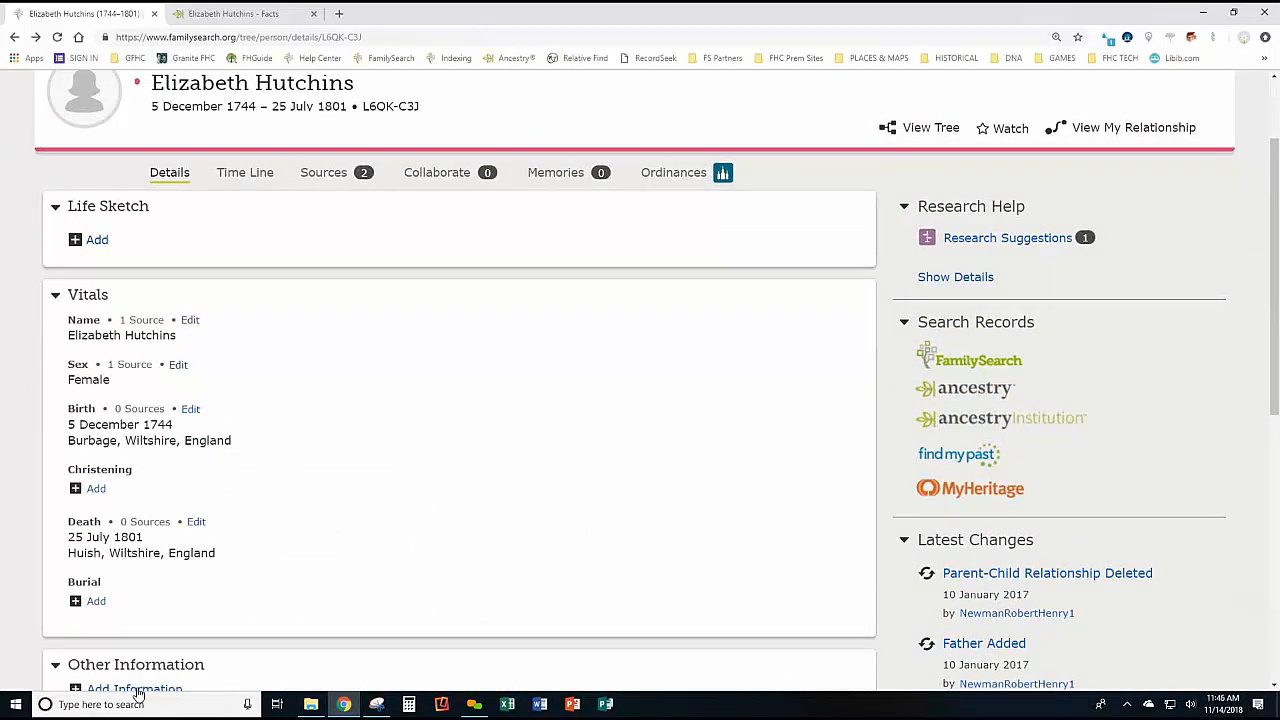
{"action": "left_click", "coordinate": [240, 14]}
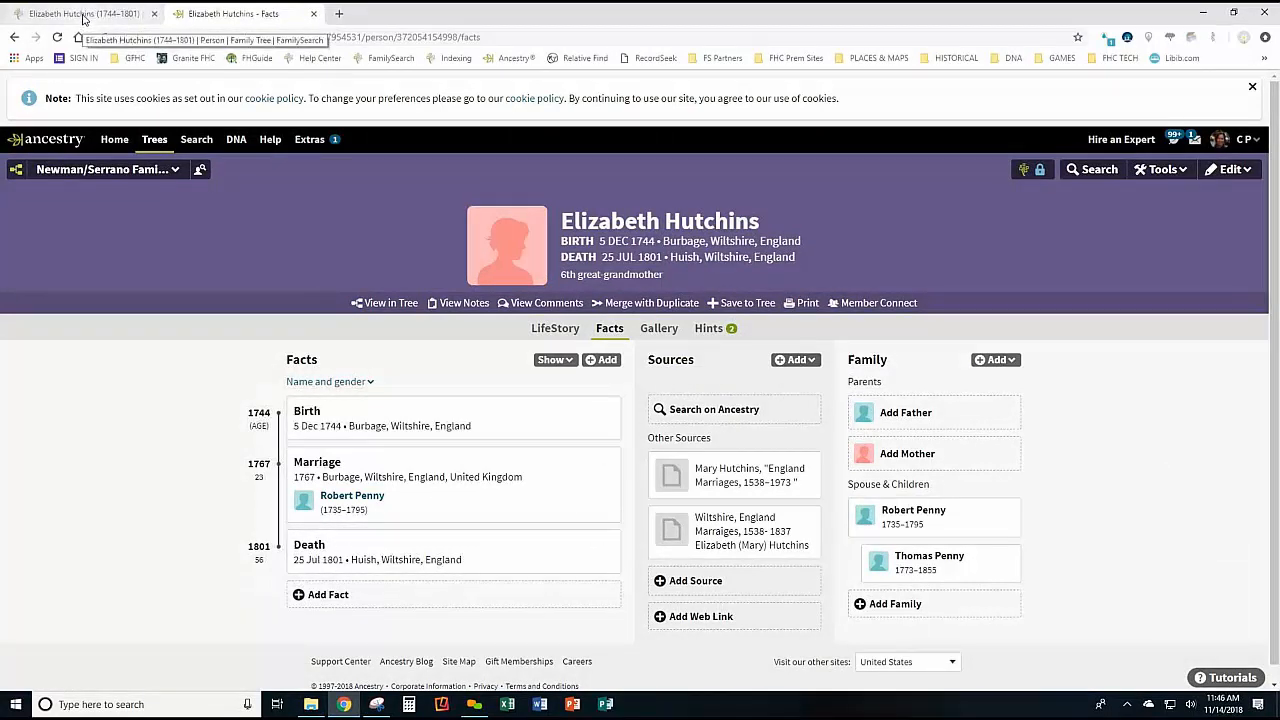
{"action": "left_click", "coordinate": [86, 15]}
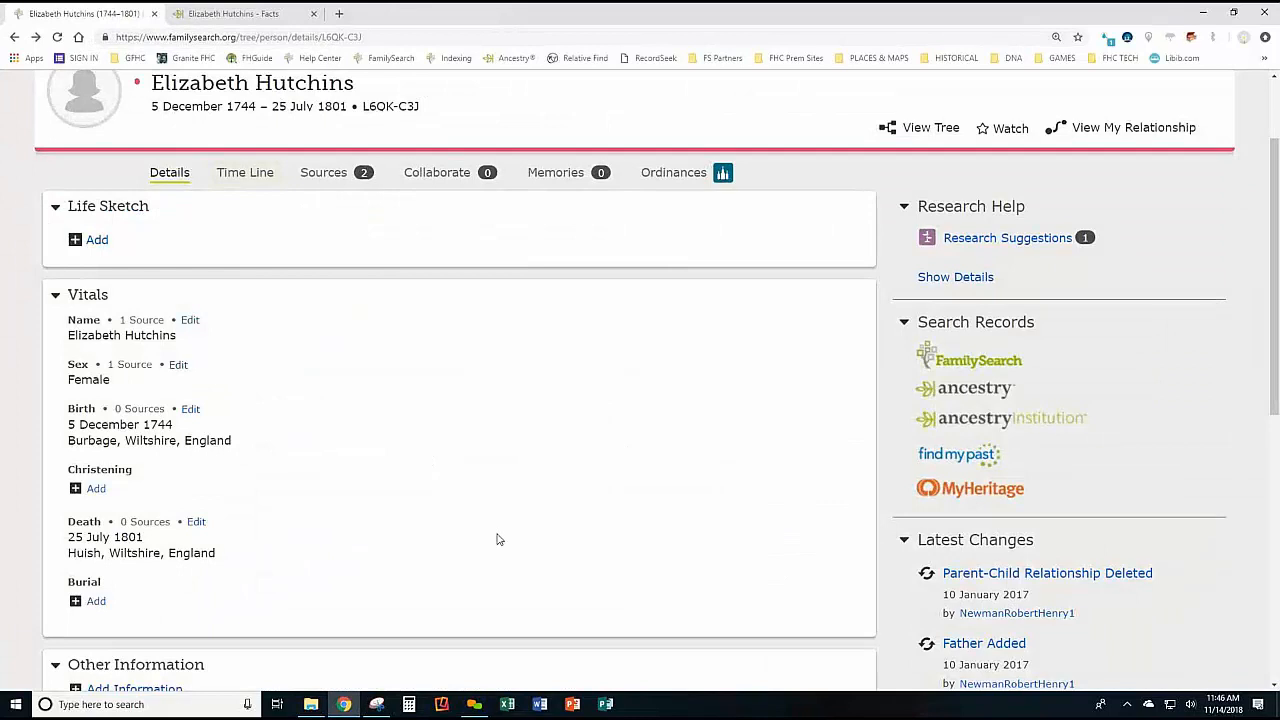
{"action": "scroll", "coordinate": [497, 540], "scroll_direction": "down", "scroll_amount": 4}
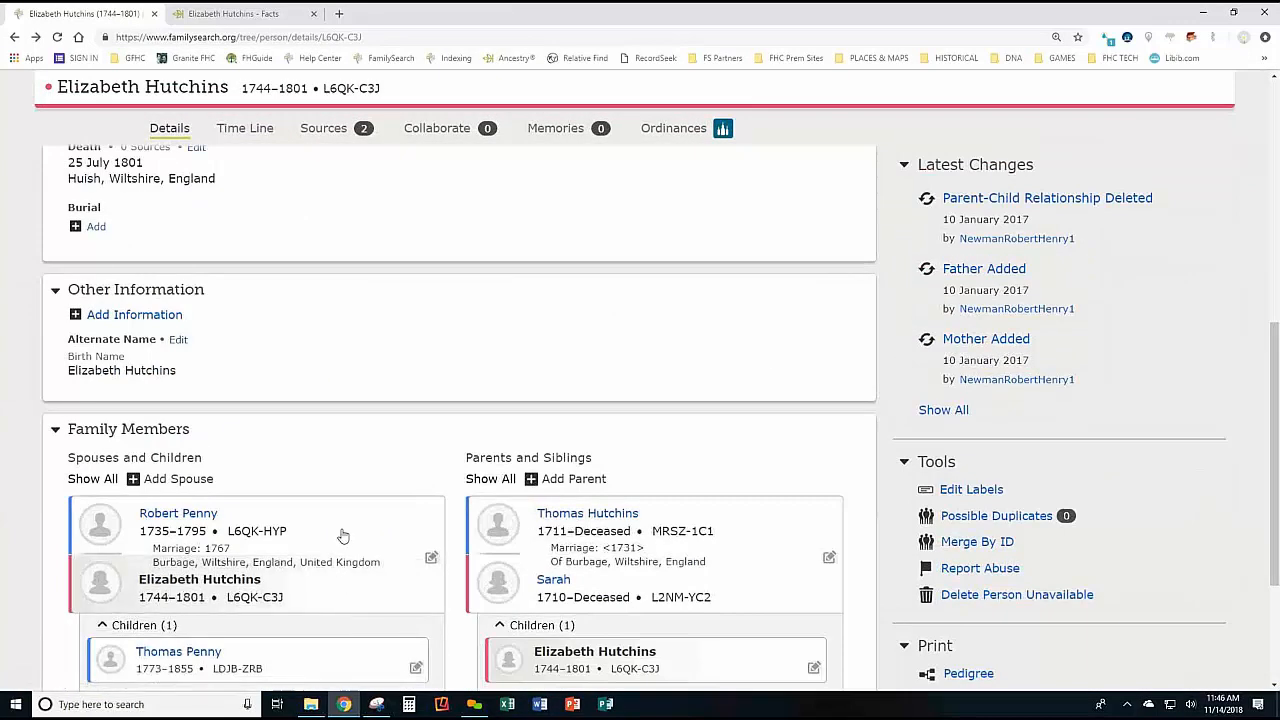
{"action": "scroll", "coordinate": [337, 529], "scroll_direction": "up", "scroll_amount": 3}
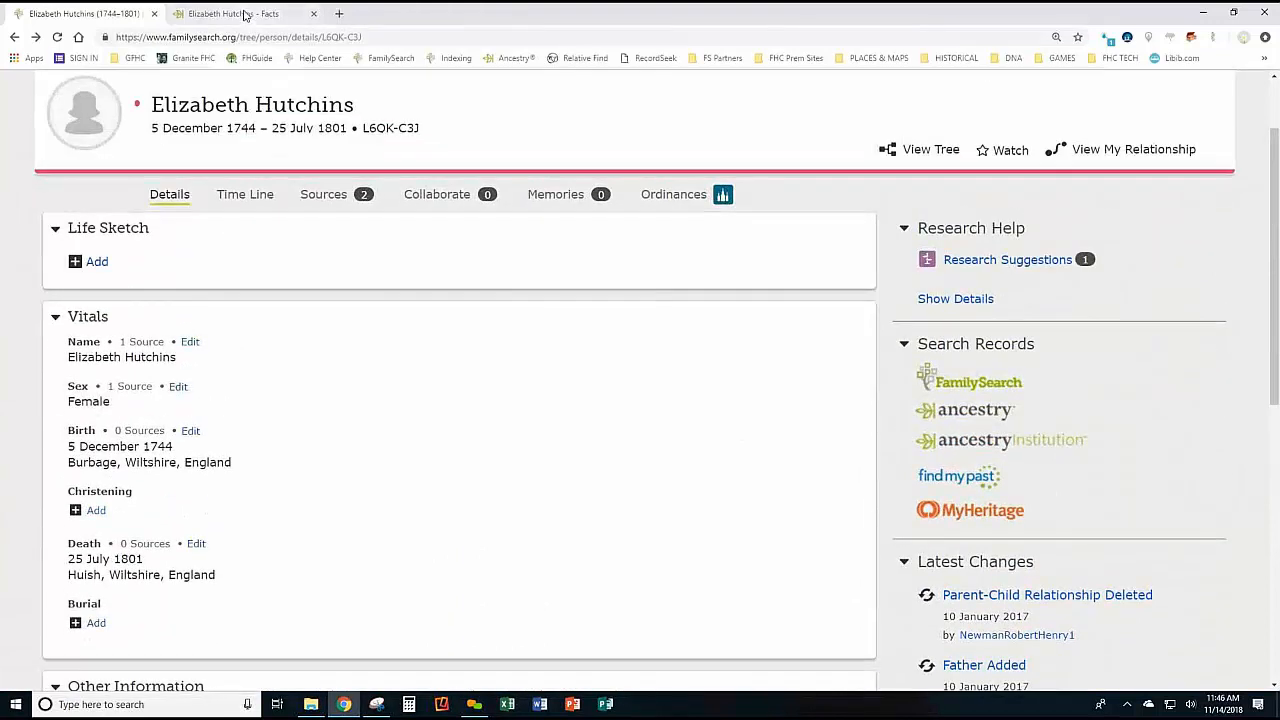
{"action": "left_click", "coordinate": [230, 14]}
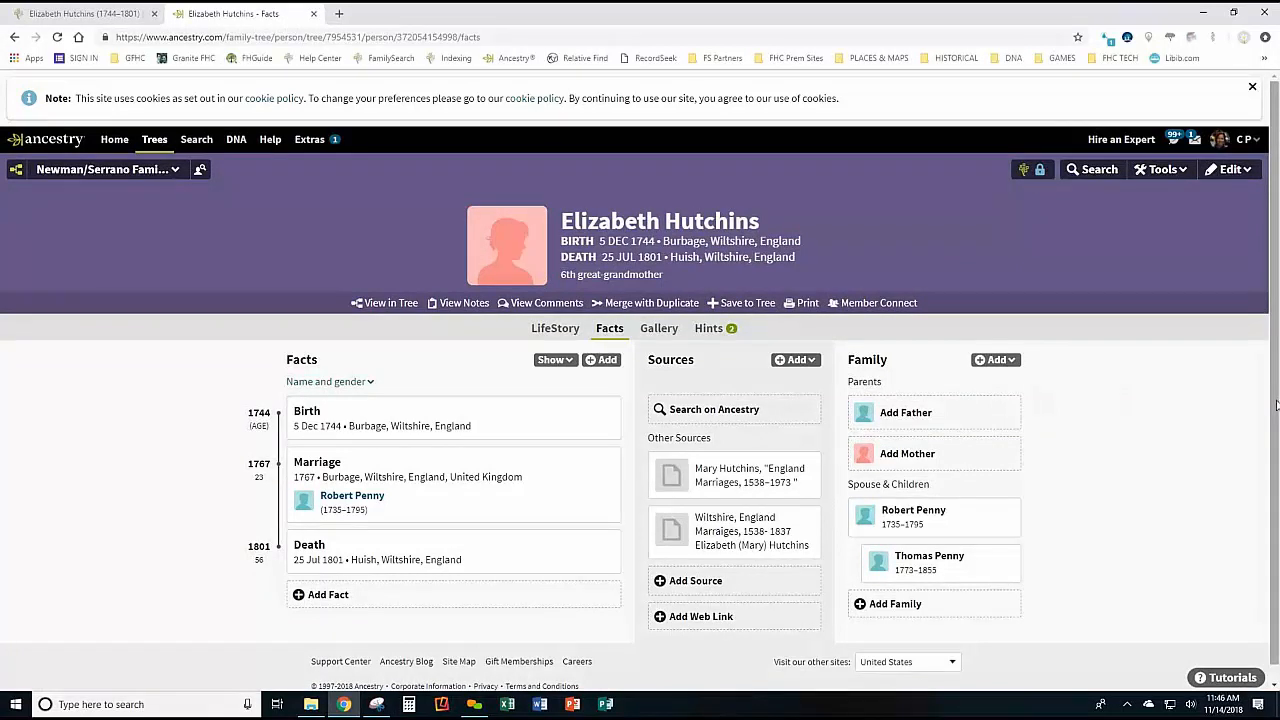
{"action": "left_click", "coordinate": [78, 14]}
{"action": "scroll", "coordinate": [565, 490], "scroll_direction": "down", "scroll_amount": 4}
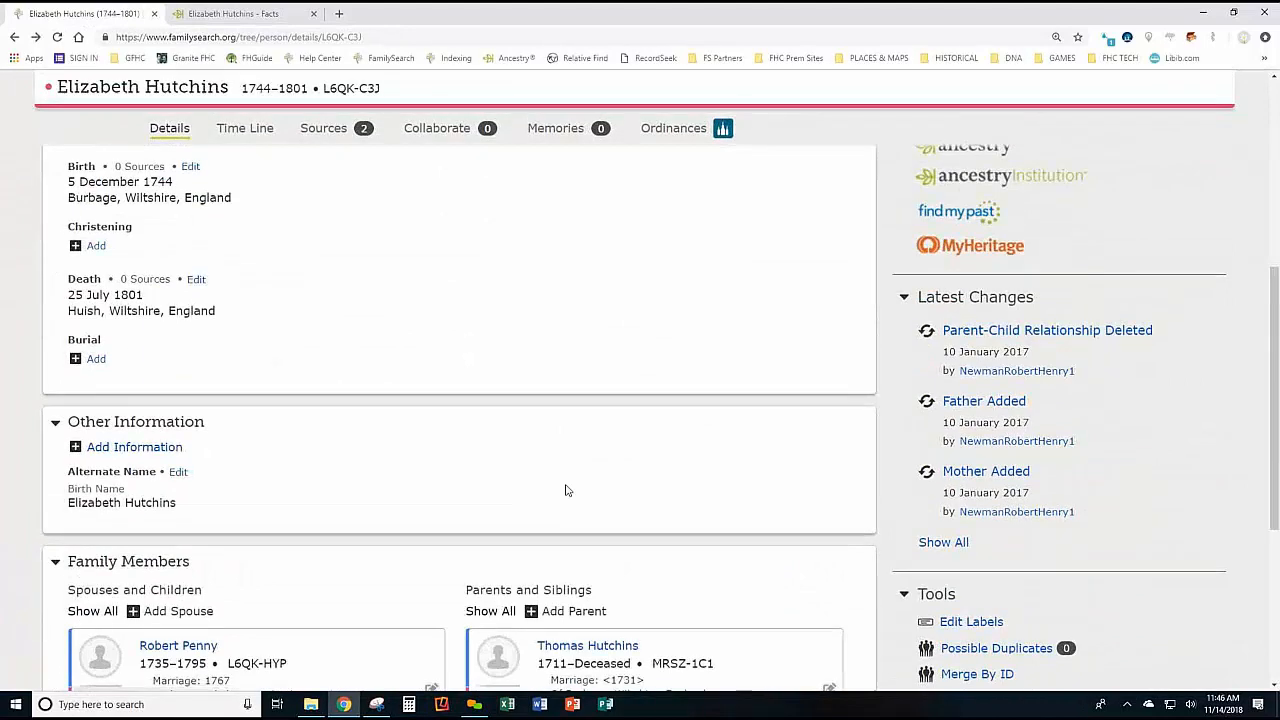
{"action": "scroll", "coordinate": [565, 490], "scroll_direction": "up", "scroll_amount": 5}
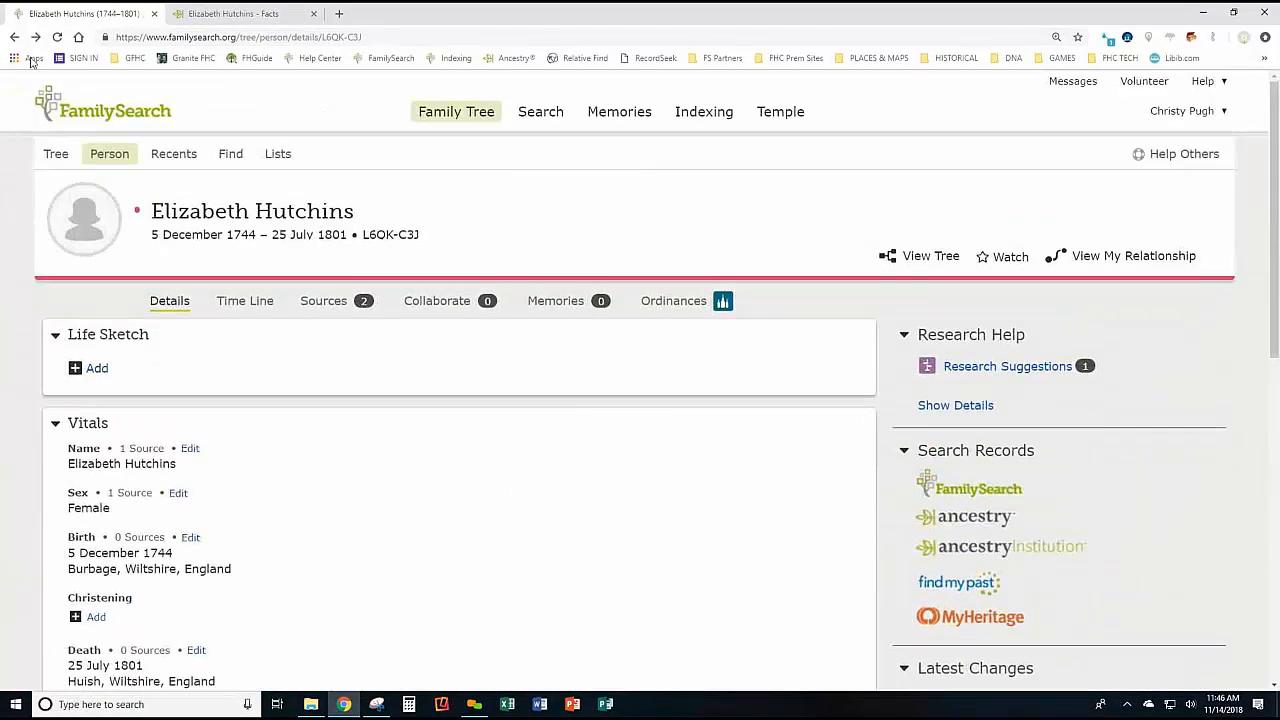
{"action": "left_click", "coordinate": [233, 13]}
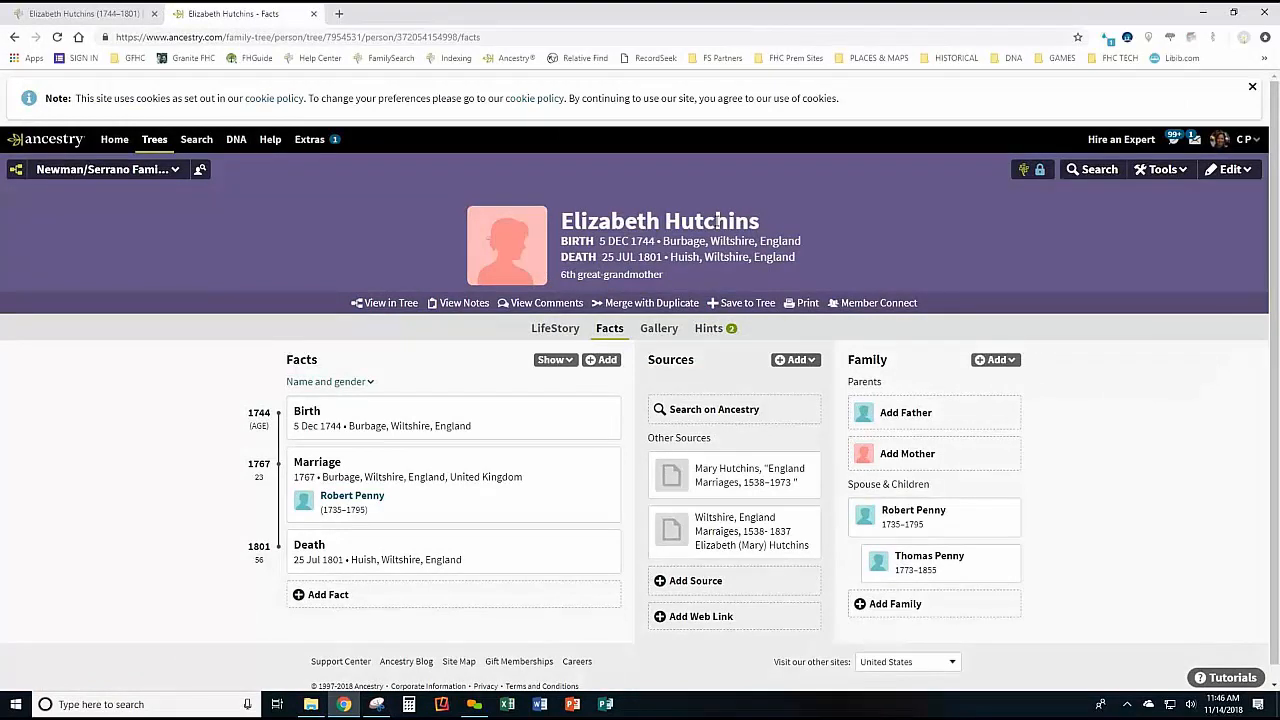
Open the 1773–1855 son's Ancestry profile and choose his daughter born in 1802 as the immediate family member to add from FamilySearch.
{"action": "left_click", "coordinate": [913, 563]}
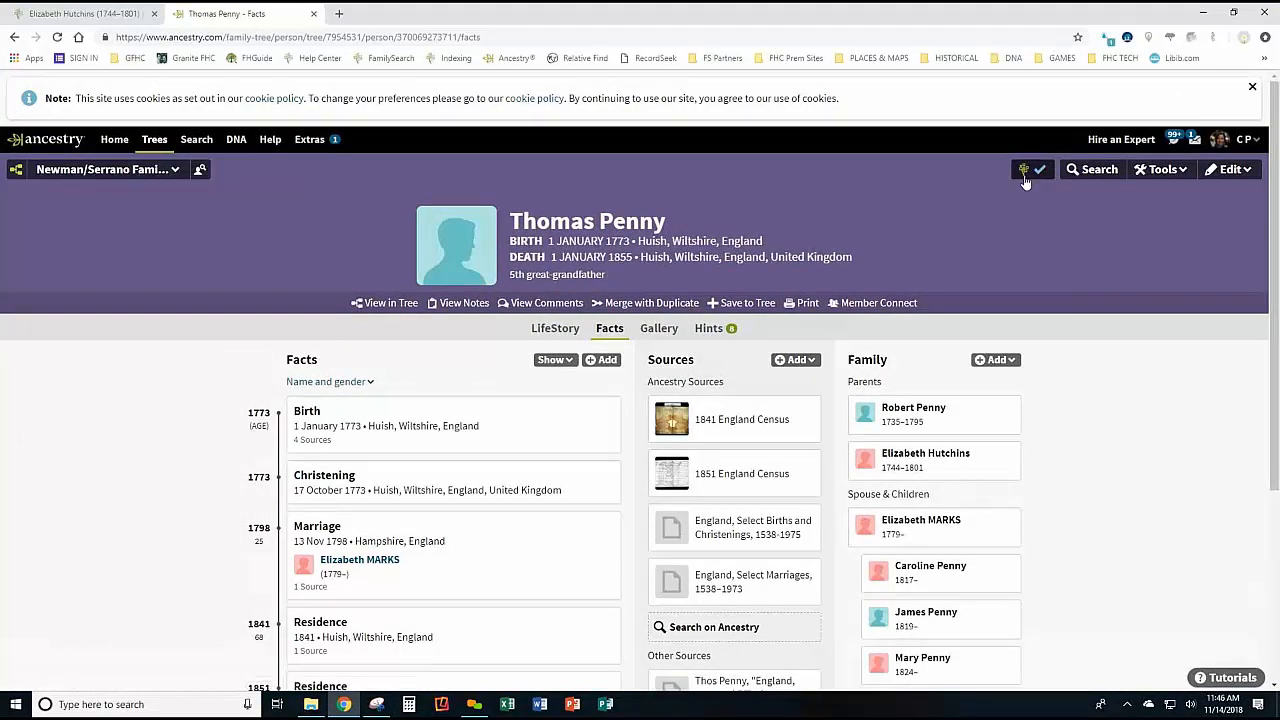
{"action": "left_click", "coordinate": [1024, 178]}
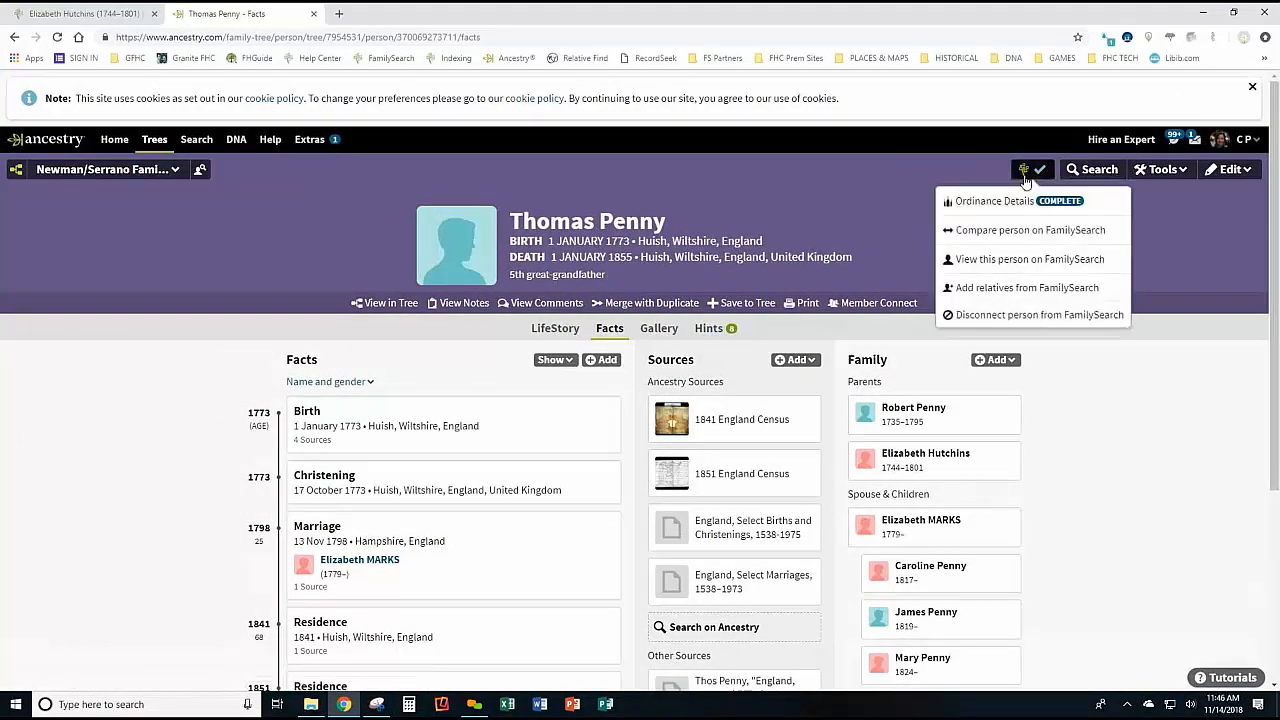
{"action": "left_click", "coordinate": [1003, 287]}
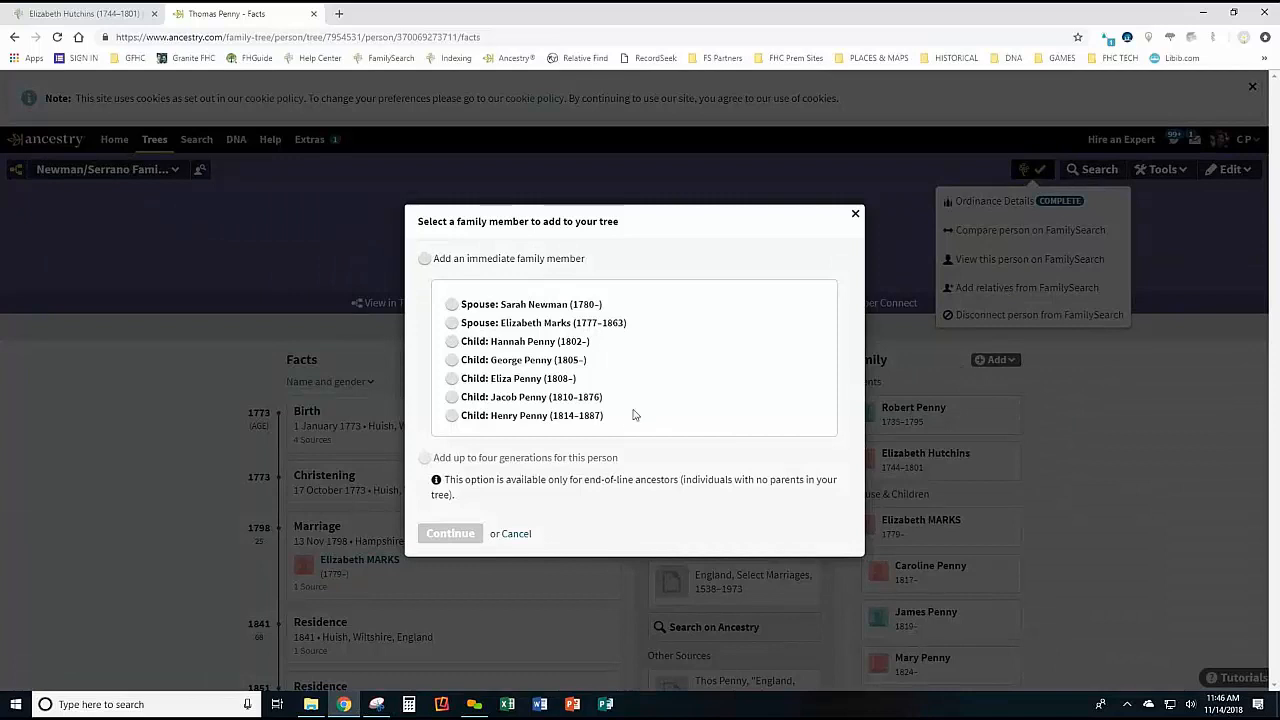
{"action": "left_click", "coordinate": [451, 342]}
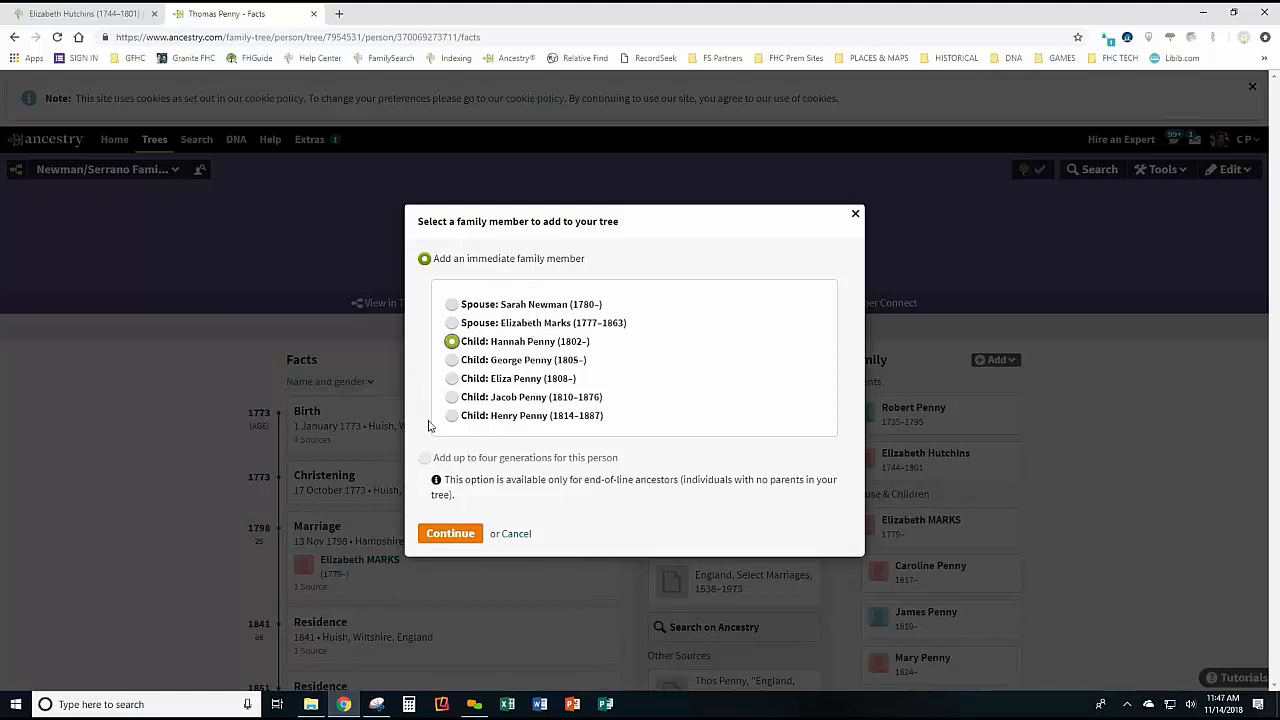
{"action": "left_click", "coordinate": [453, 534]}
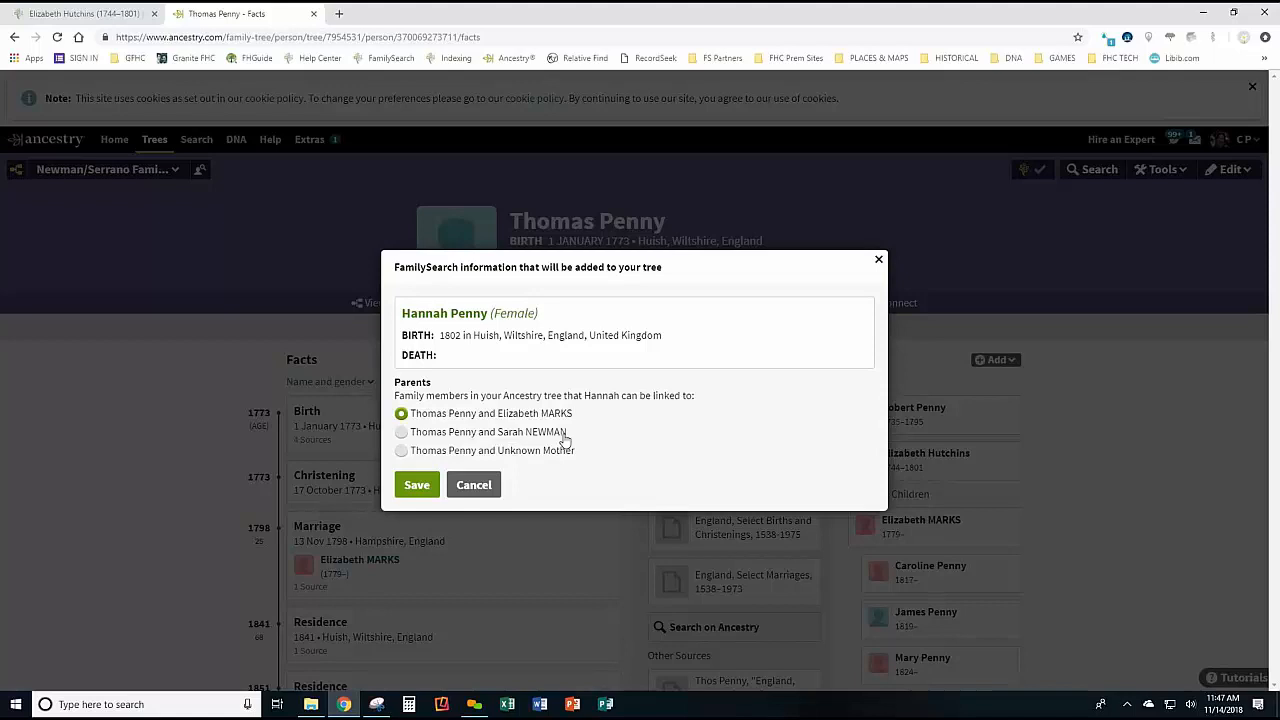
Open the 1773–1855 son's FamilySearch page and examine his marriages and the children of the 1798 marriage for the daughter's correct mother.
{"action": "left_click", "coordinate": [72, 16]}
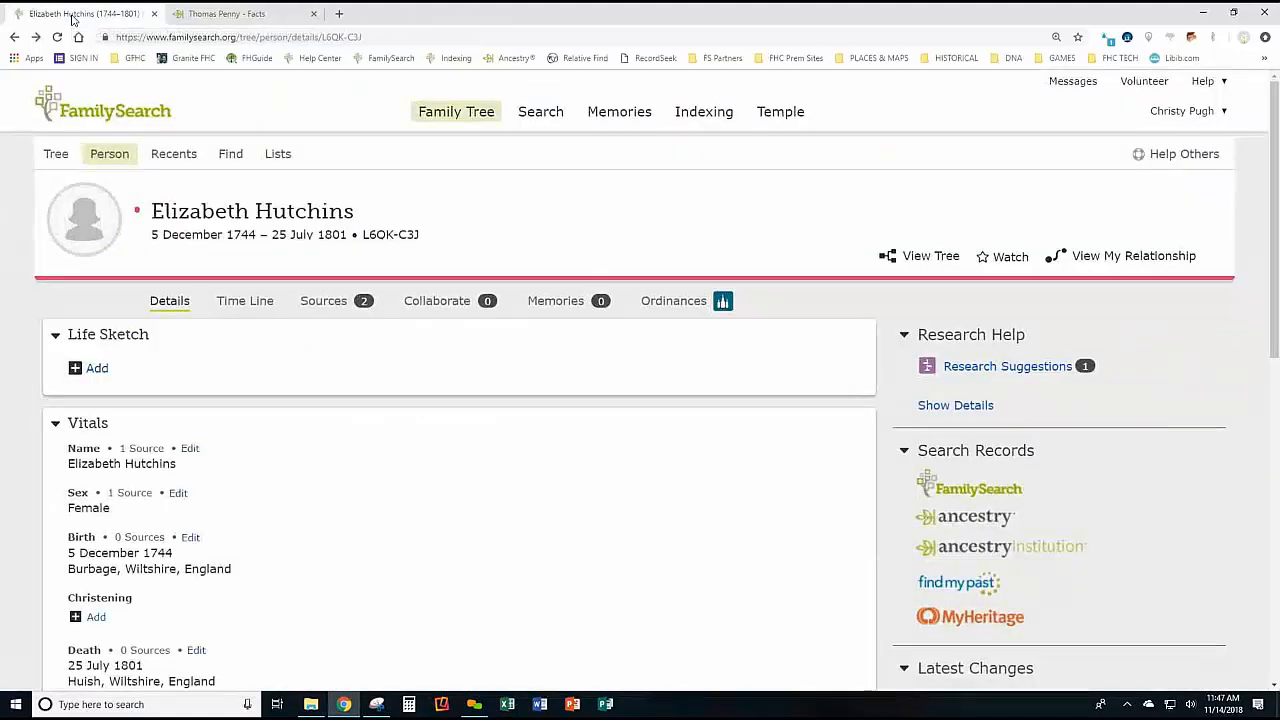
{"action": "scroll", "coordinate": [477, 393], "scroll_direction": "down", "scroll_amount": 10}
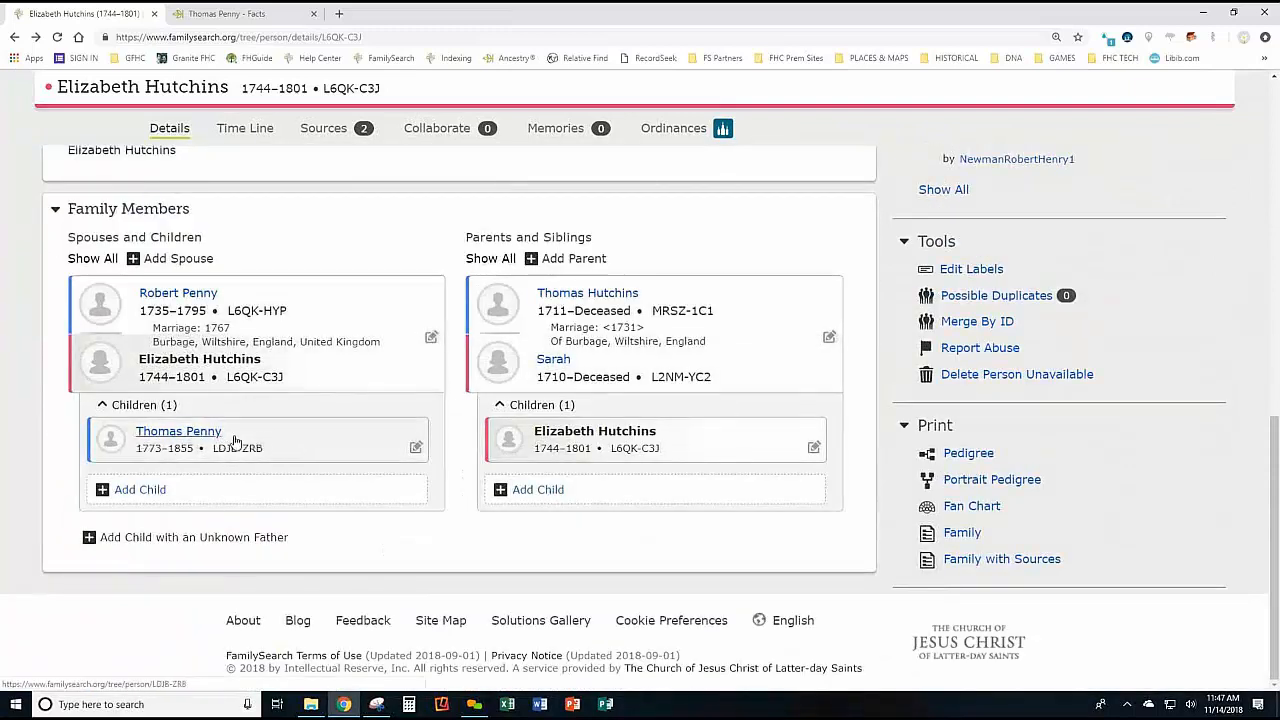
{"action": "left_click", "coordinate": [180, 432]}
{"action": "left_click", "coordinate": [572, 549]}
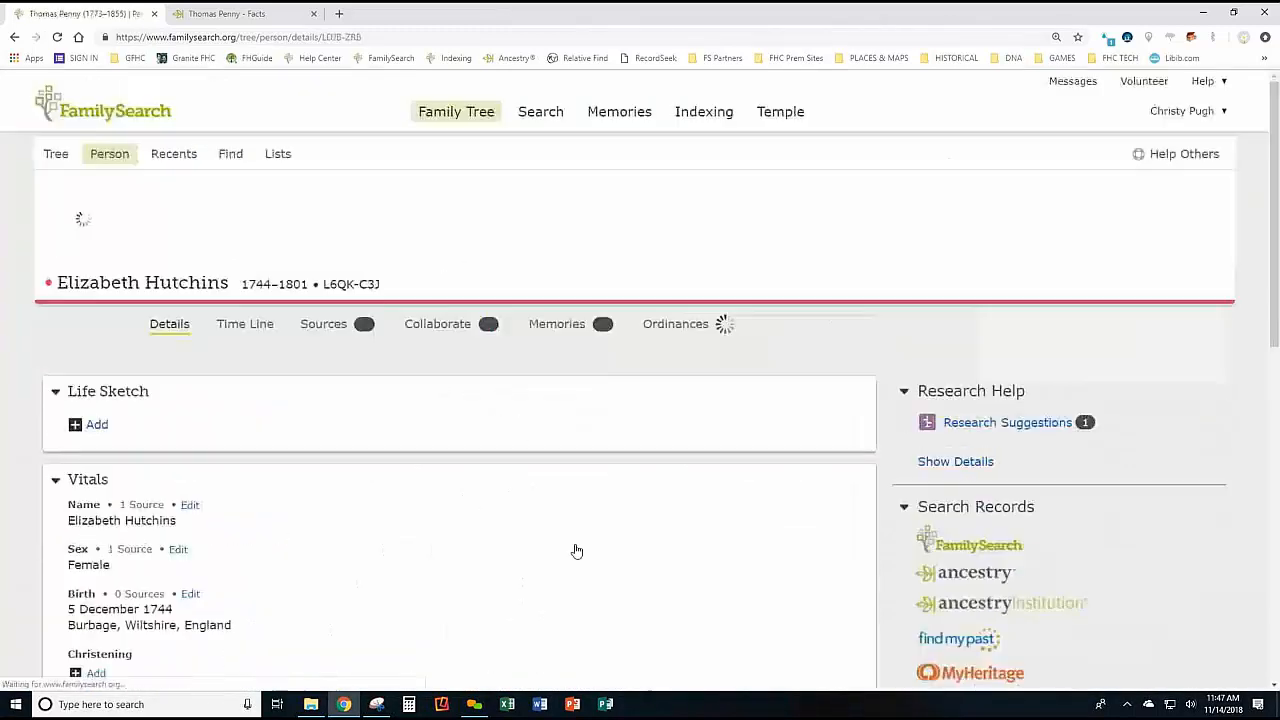
{"action": "scroll", "coordinate": [575, 531], "scroll_direction": "down", "scroll_amount": 10}
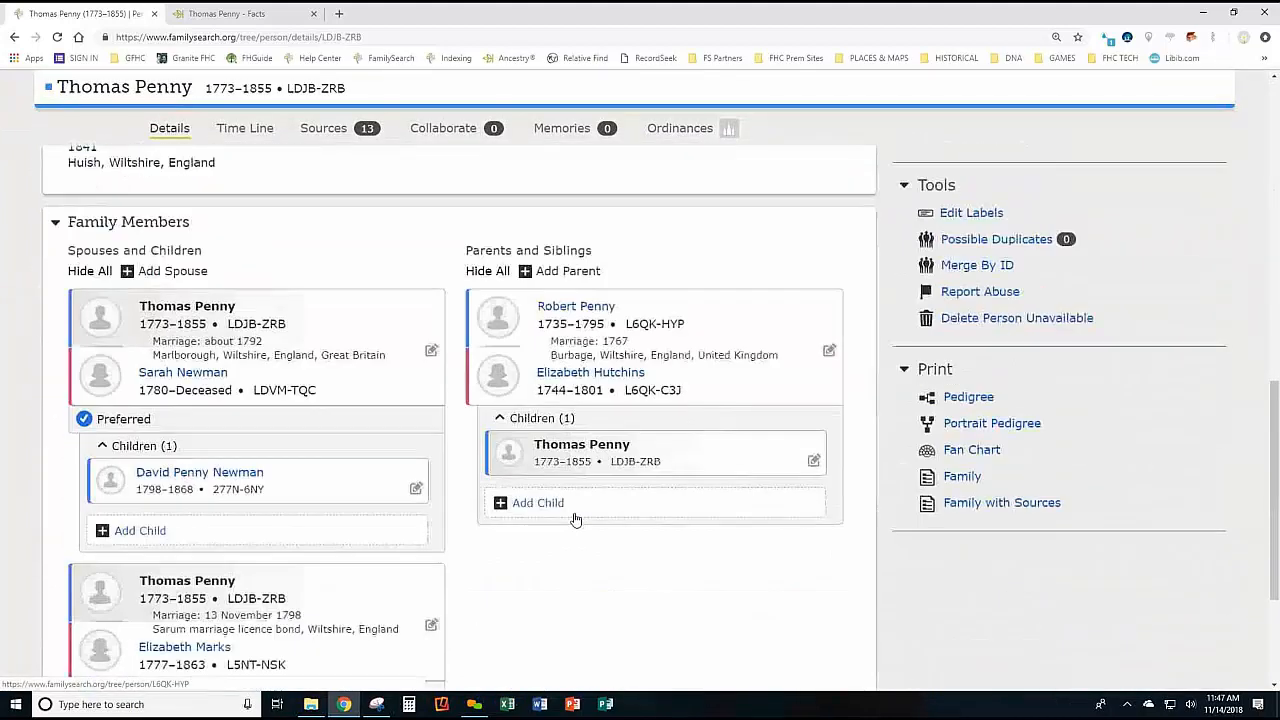
{"action": "scroll", "coordinate": [340, 350], "scroll_direction": "up", "scroll_amount": 1}
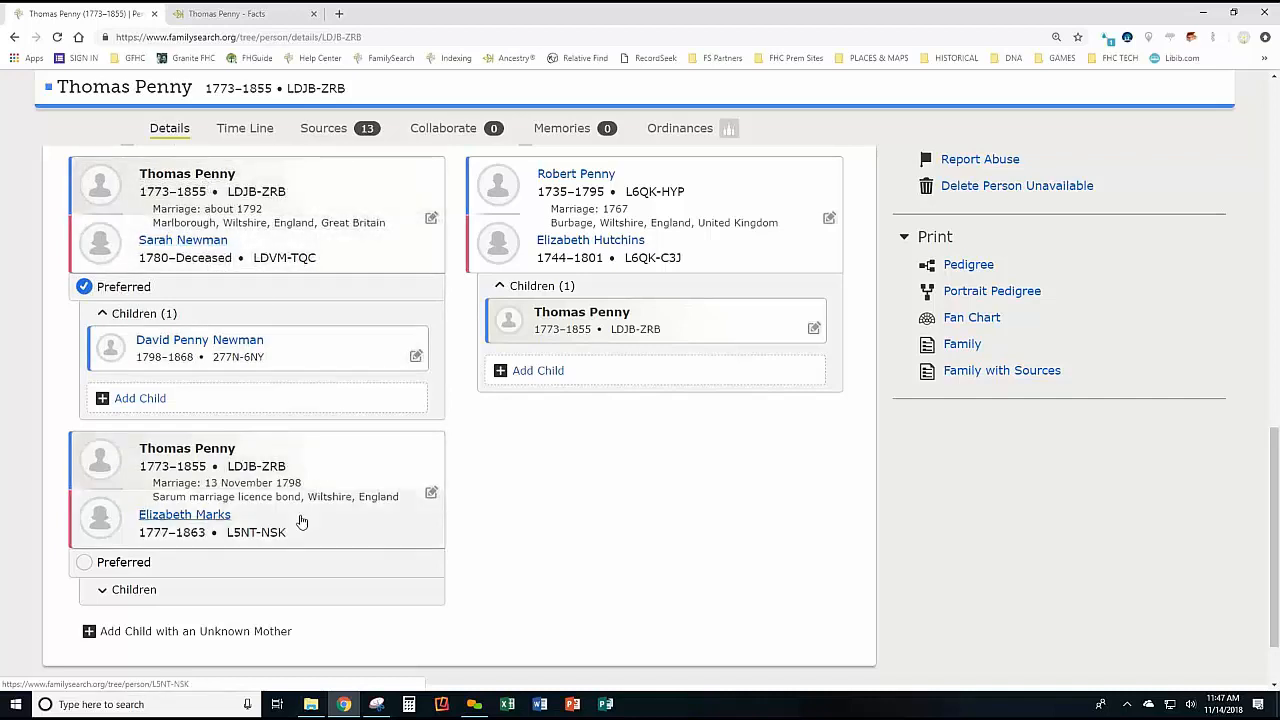
{"action": "left_click", "coordinate": [134, 590]}
{"action": "scroll", "coordinate": [755, 475], "scroll_direction": "down", "scroll_amount": 3}
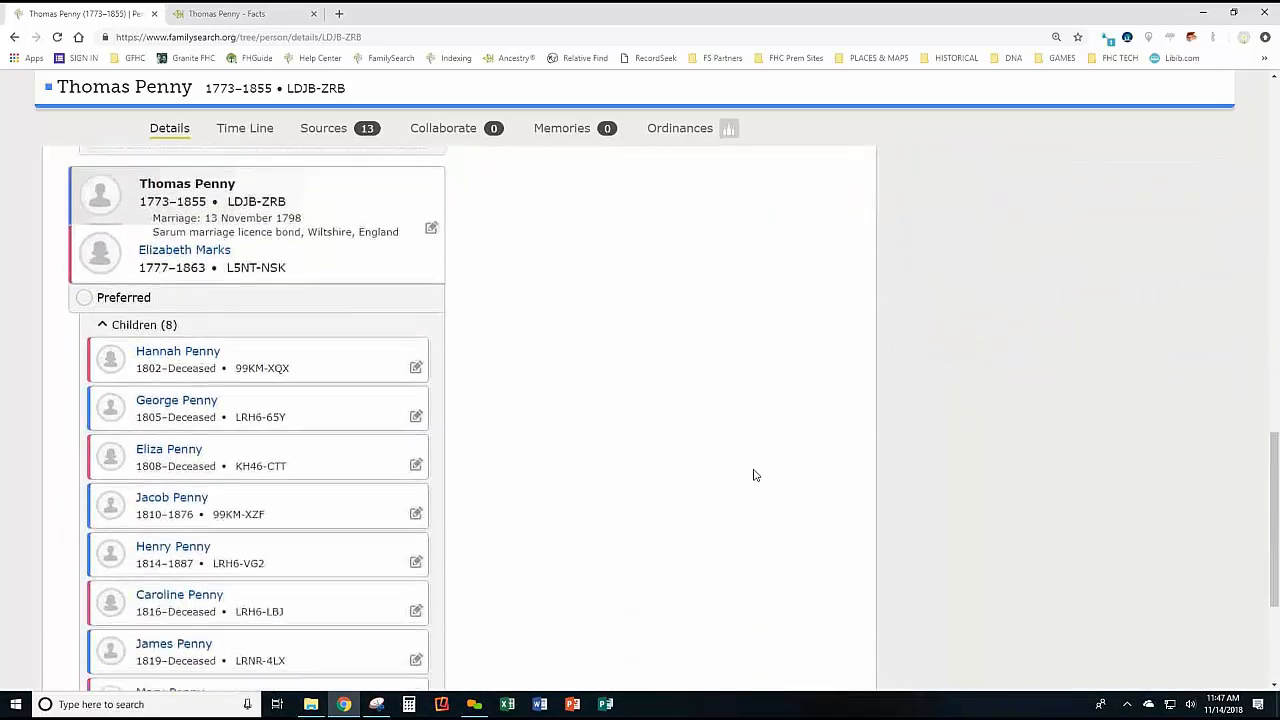
{"action": "scroll", "coordinate": [755, 475], "scroll_direction": "down", "scroll_amount": 1}
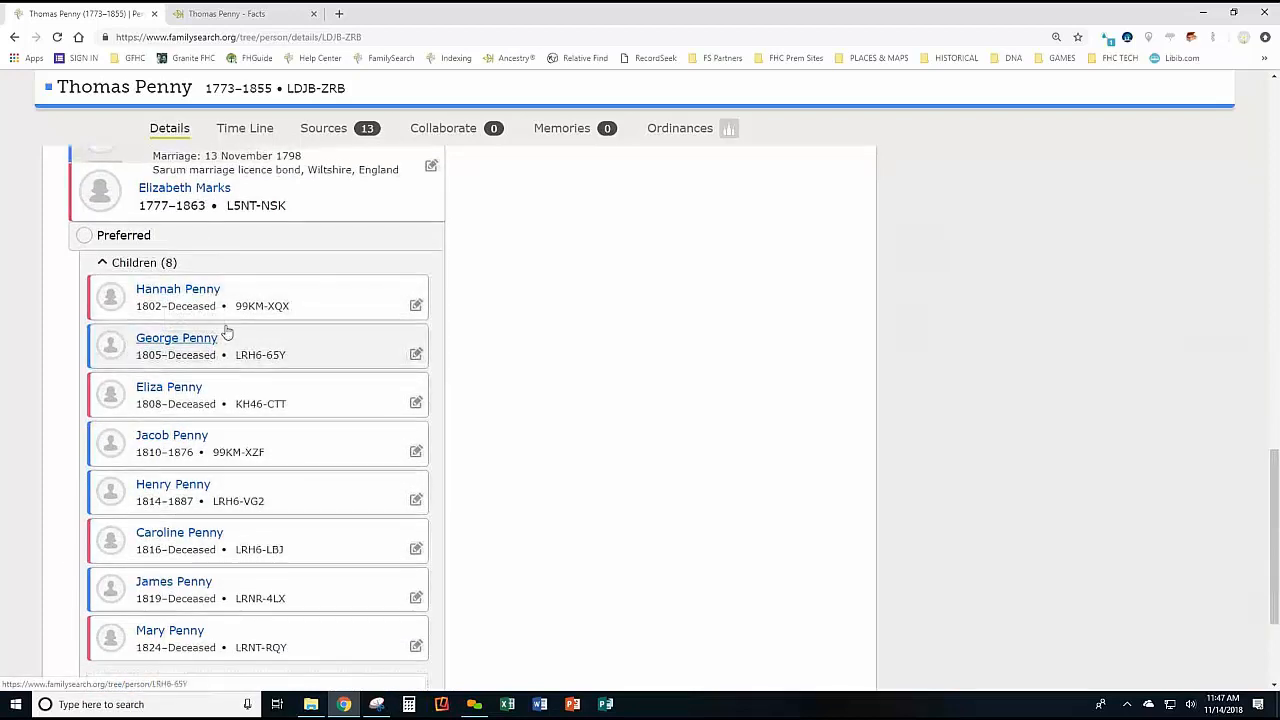
{"action": "scroll", "coordinate": [195, 332], "scroll_direction": "up", "scroll_amount": 2}
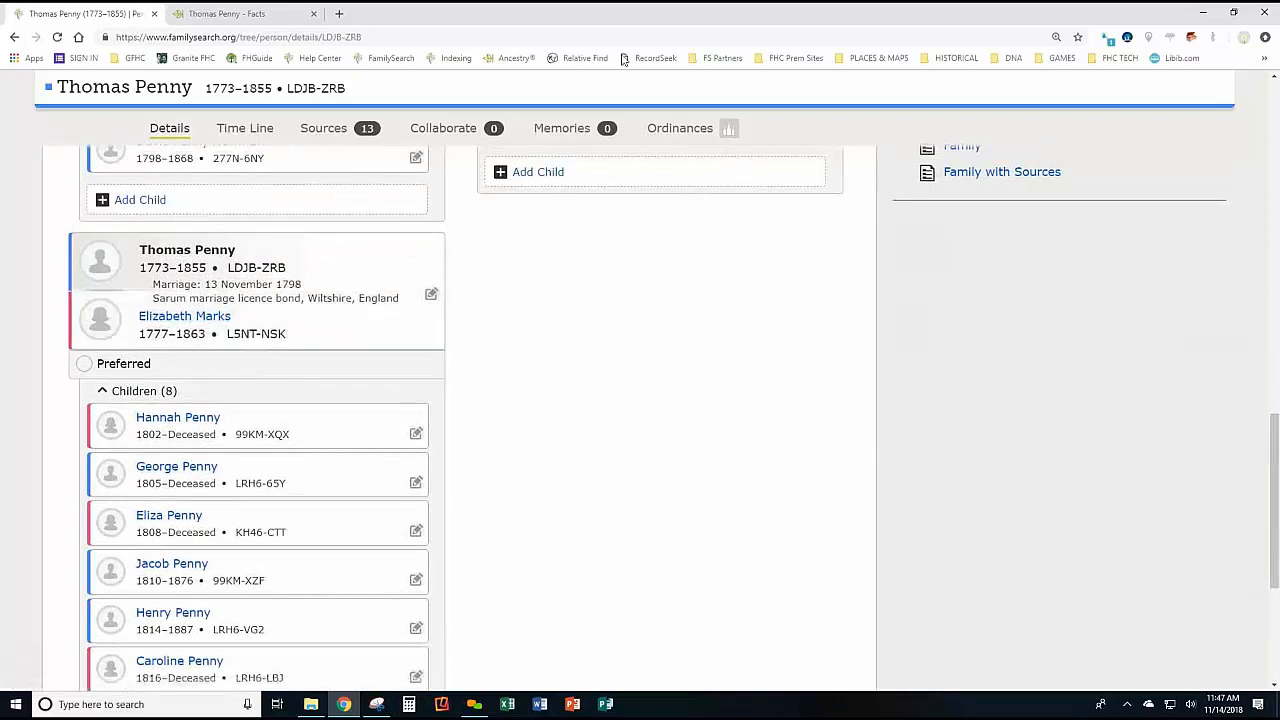
Save the daughter born in 1802 to the Ancestry tree, linked to her father and his wife from the 1798 marriage.
{"action": "left_click", "coordinate": [245, 14]}
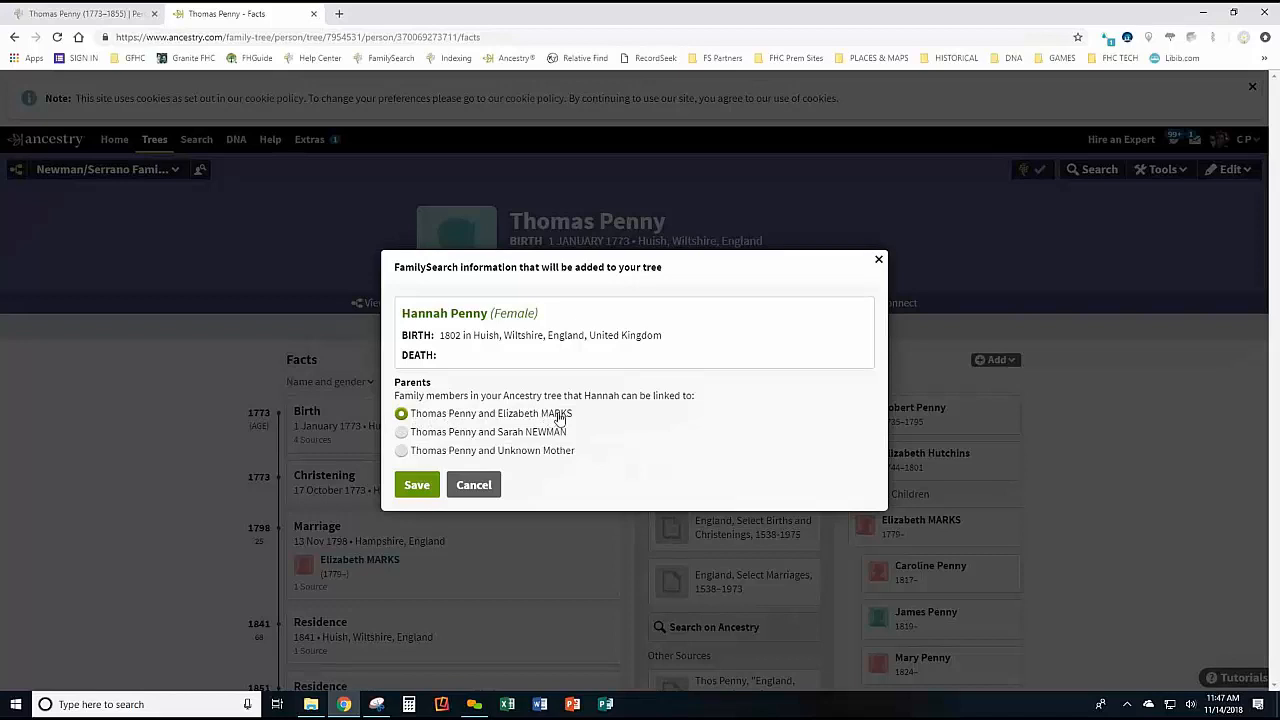
{"action": "left_click", "coordinate": [415, 488]}
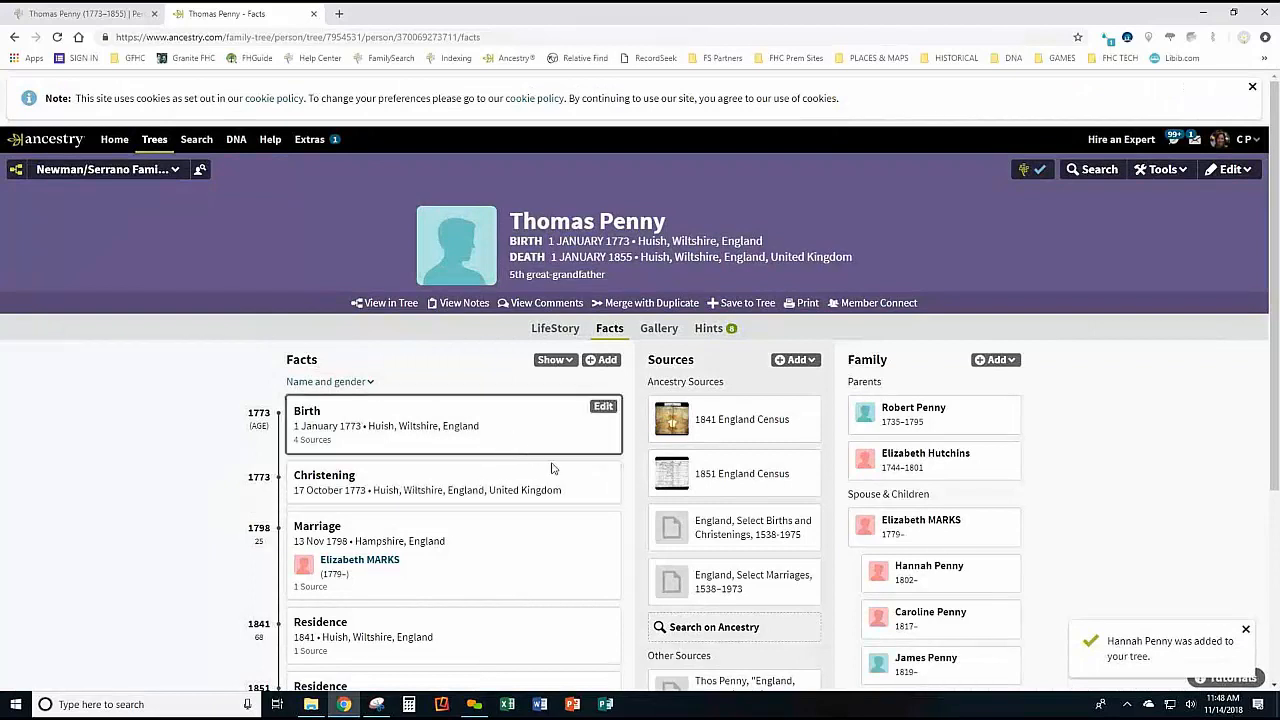
{"action": "scroll", "coordinate": [1100, 428], "scroll_direction": "down", "scroll_amount": 3}
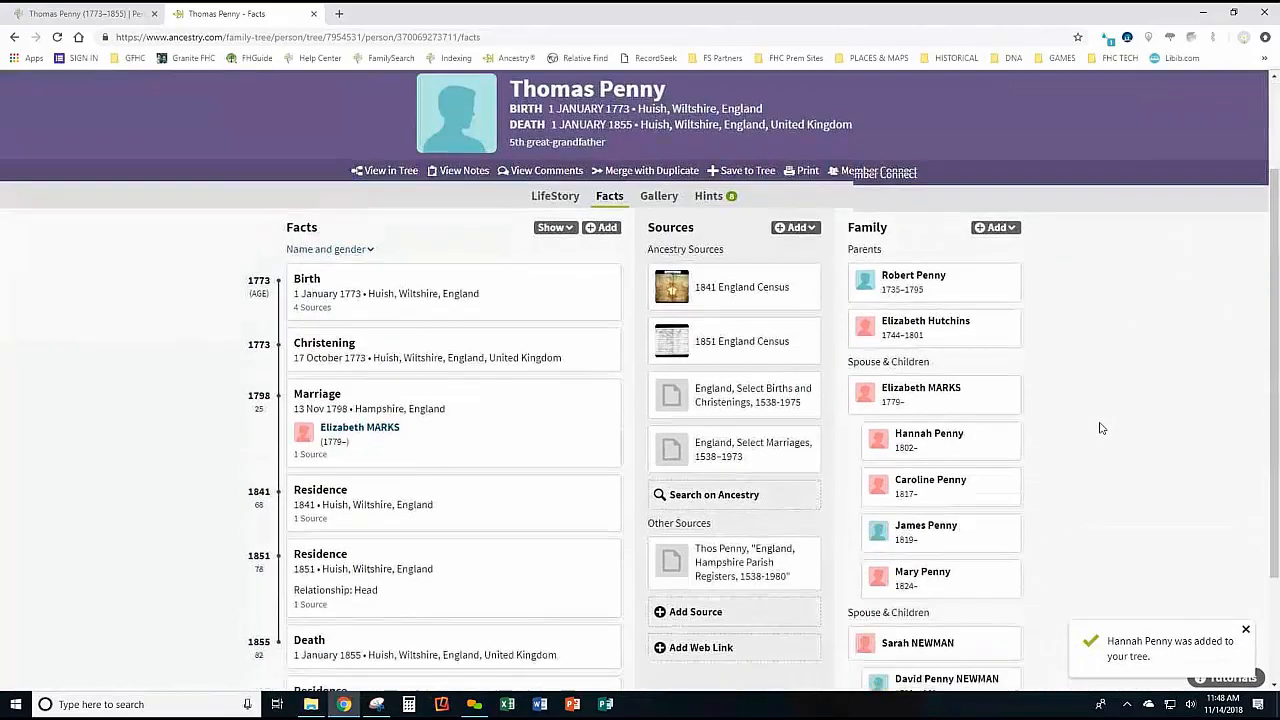
{"action": "scroll", "coordinate": [1100, 428], "scroll_direction": "up", "scroll_amount": 1}
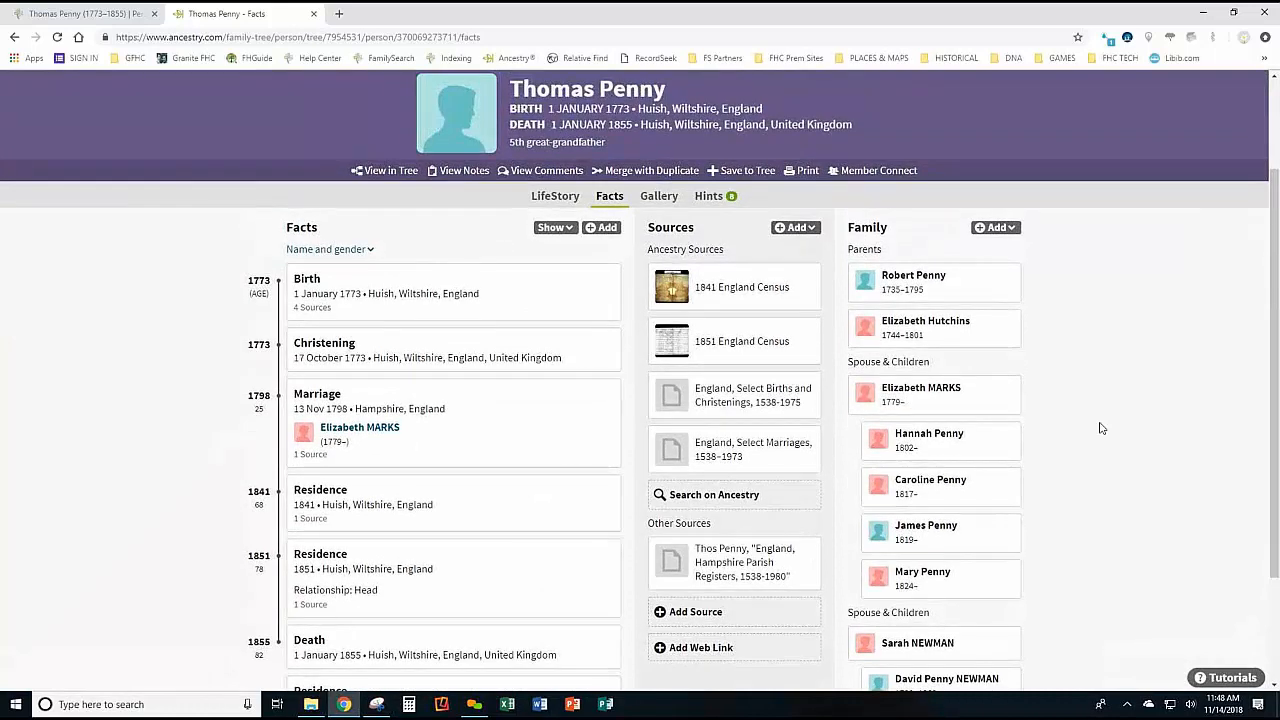
{"action": "scroll", "coordinate": [1100, 428], "scroll_direction": "up", "scroll_amount": 1}
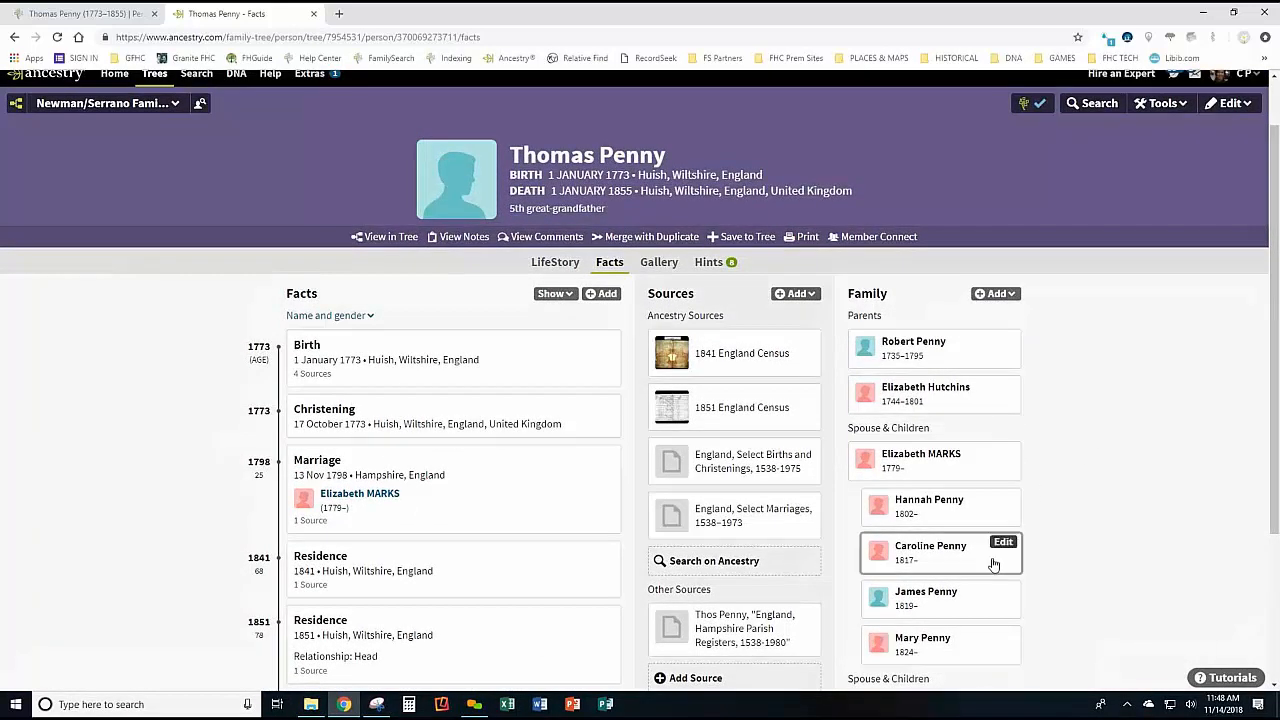
Open the Ancestry profile of the daughter born about 1817 and compare it with her entry in the father's FamilySearch children list.
{"action": "left_click", "coordinate": [921, 562]}
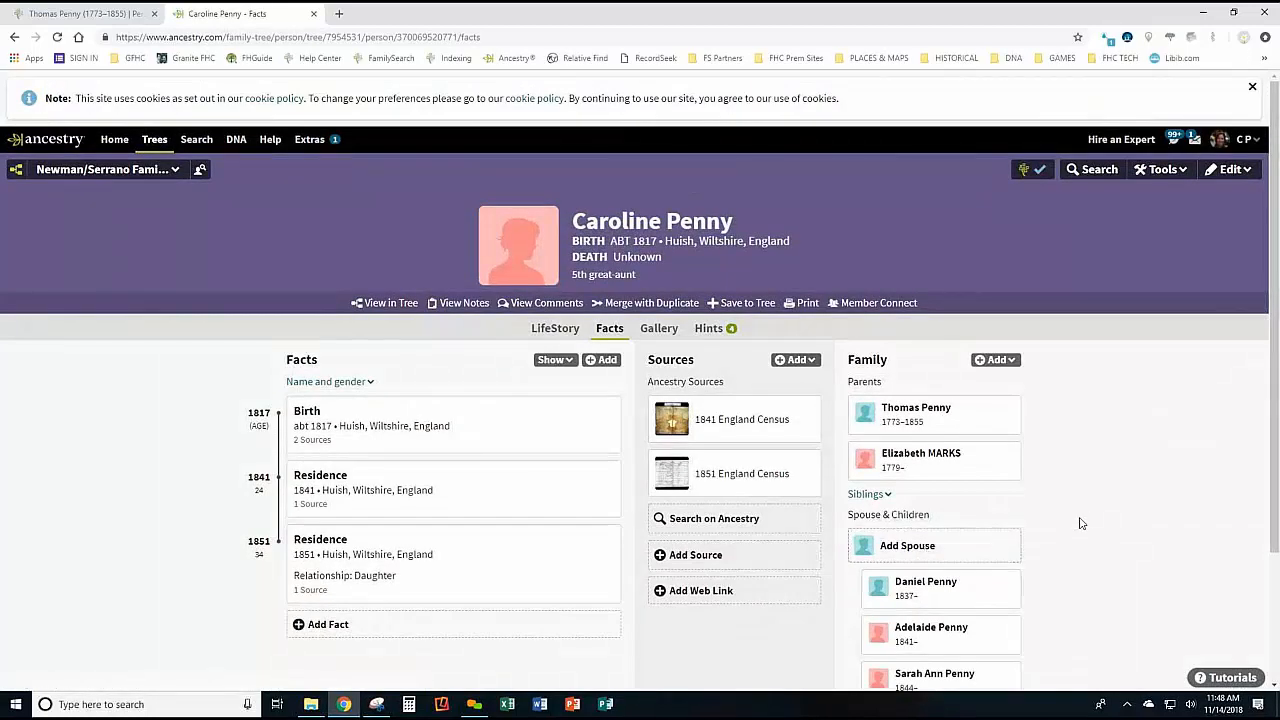
{"action": "scroll", "coordinate": [1117, 517], "scroll_direction": "down", "scroll_amount": 1}
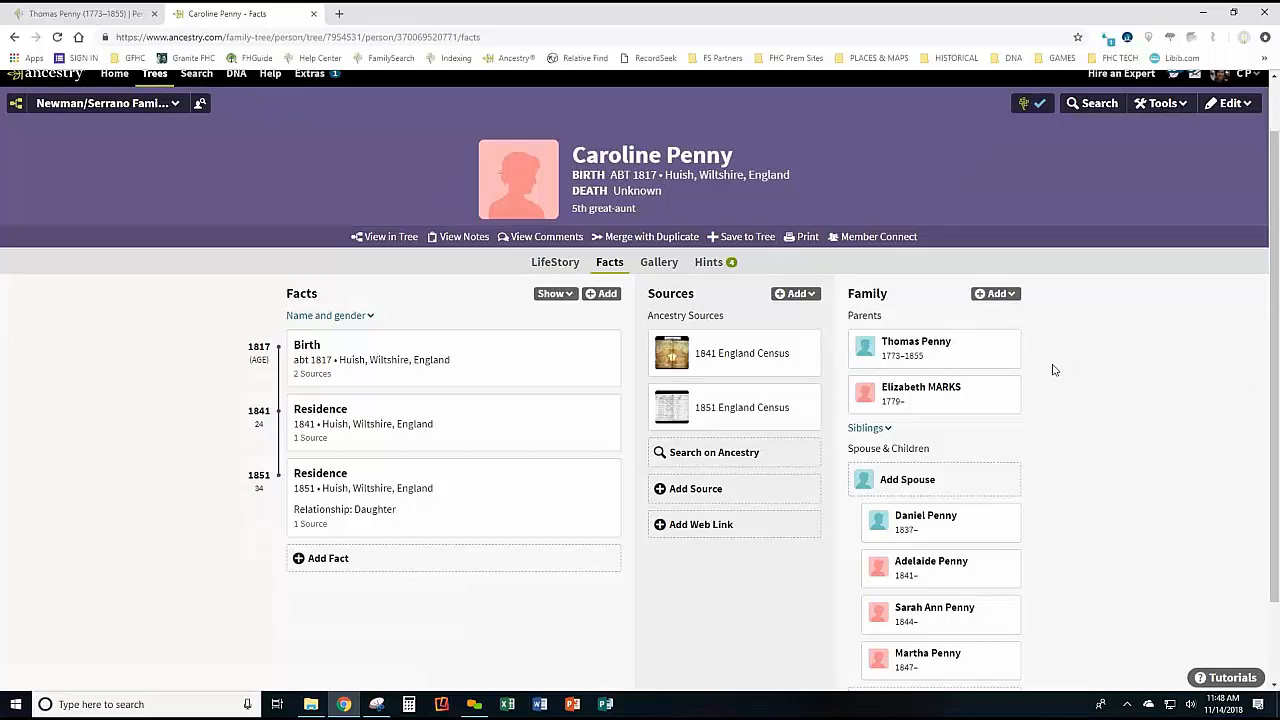
{"action": "scroll", "coordinate": [1052, 370], "scroll_direction": "up", "scroll_amount": 1}
{"action": "left_click", "coordinate": [85, 13]}
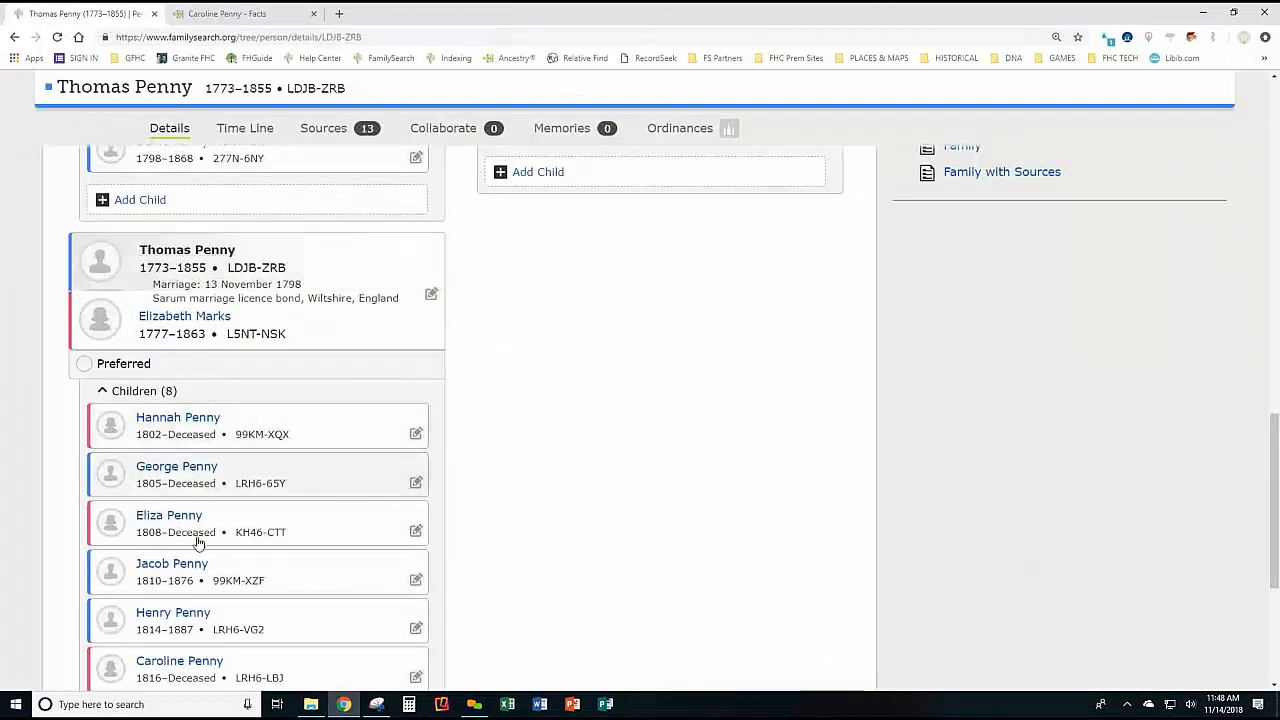
{"action": "scroll", "coordinate": [198, 542], "scroll_direction": "down", "scroll_amount": 1}
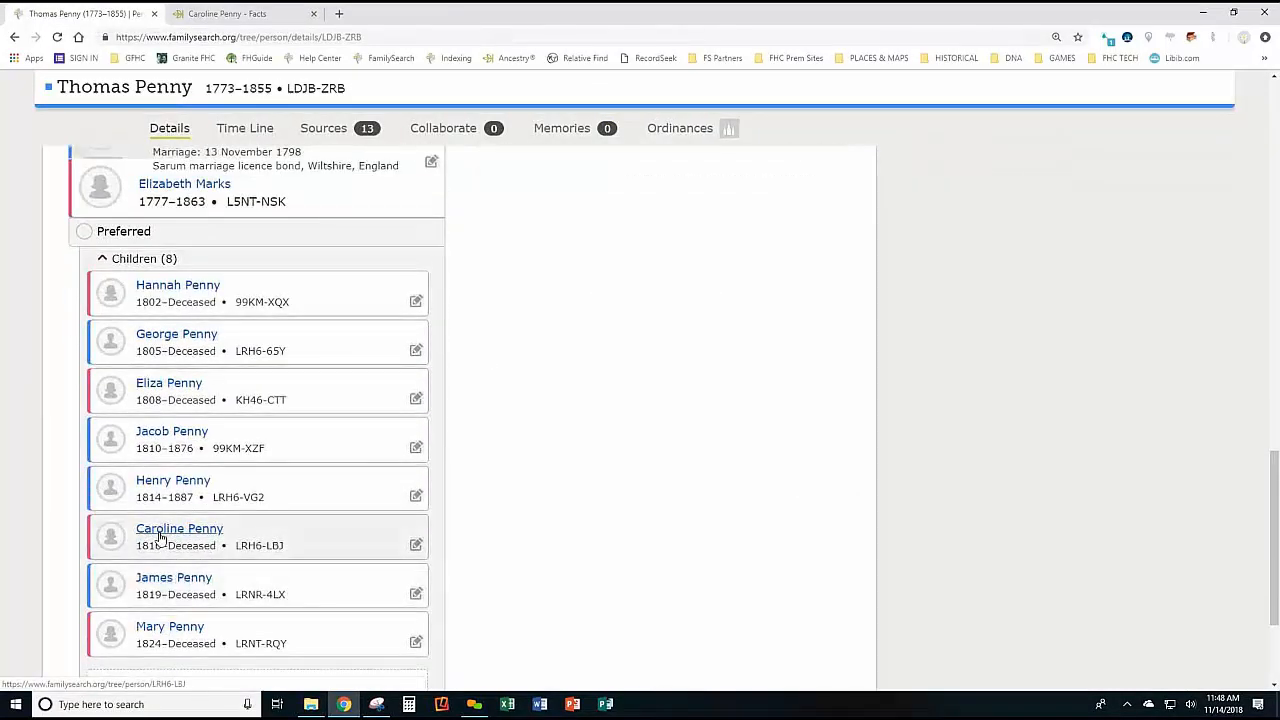
{"action": "left_click", "coordinate": [230, 20]}
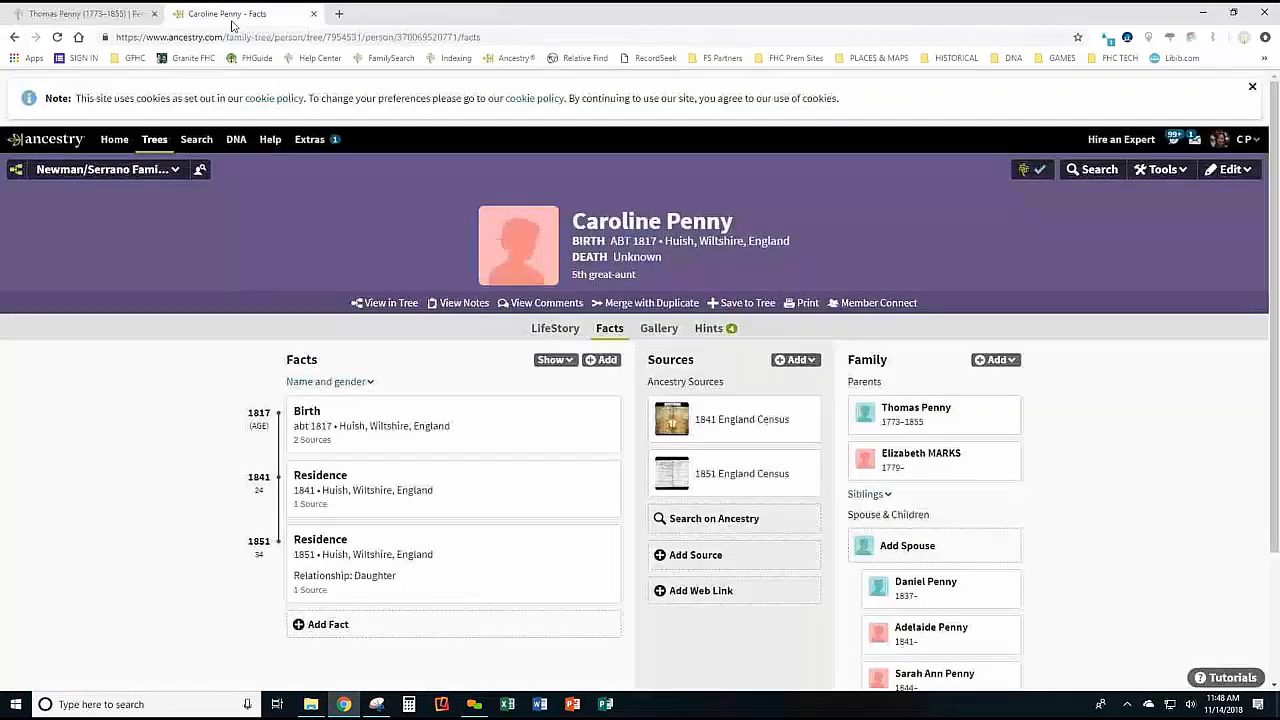
{"action": "scroll", "coordinate": [1058, 551], "scroll_direction": "down", "scroll_amount": 1}
{"action": "scroll", "coordinate": [1018, 498], "scroll_direction": "up", "scroll_amount": 1}
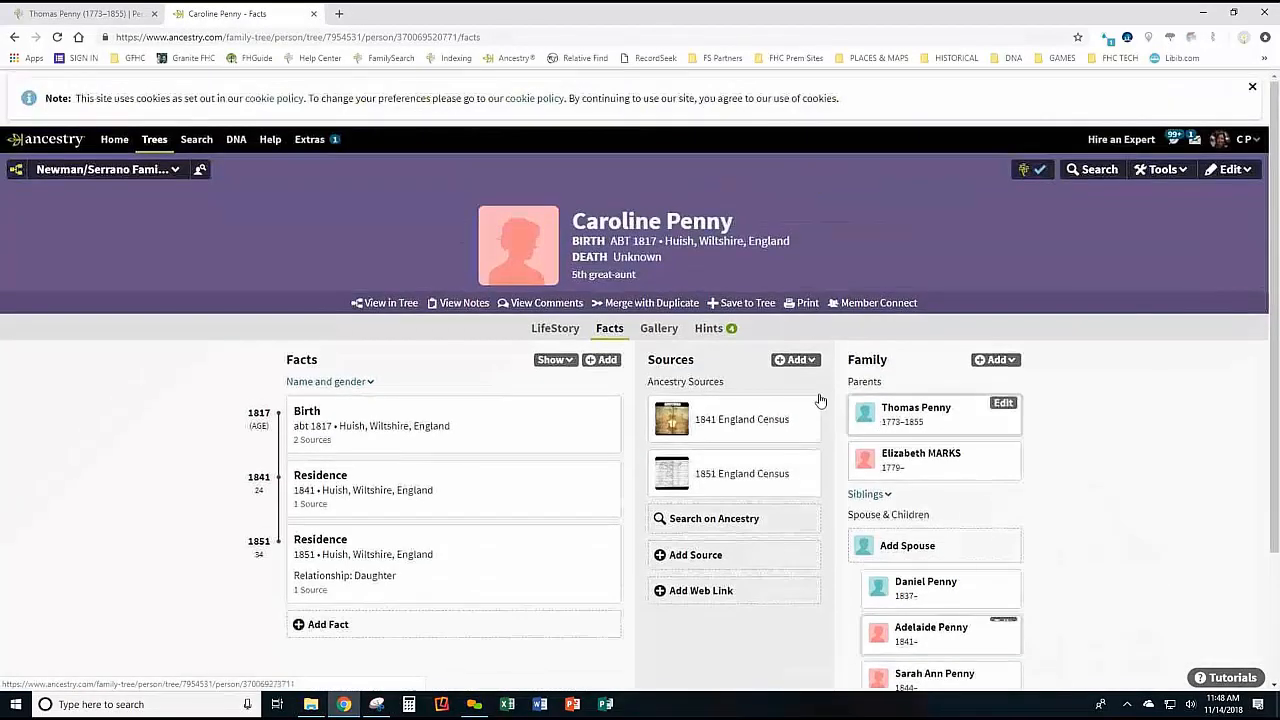
Open the Ancestry profile of the daughter born in 1802 through her father's and compare her with her FamilySearch record.
{"action": "scroll", "coordinate": [935, 460], "scroll_direction": "down", "scroll_amount": 1}
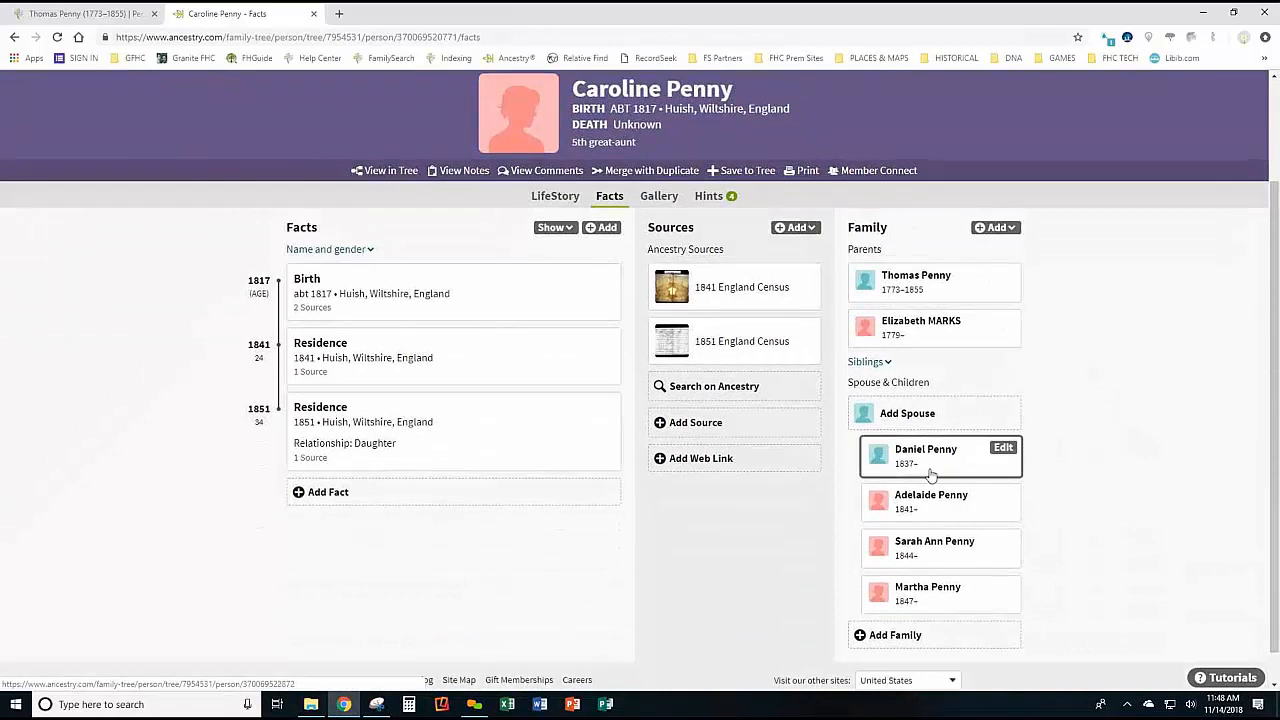
{"action": "left_click", "coordinate": [914, 283]}
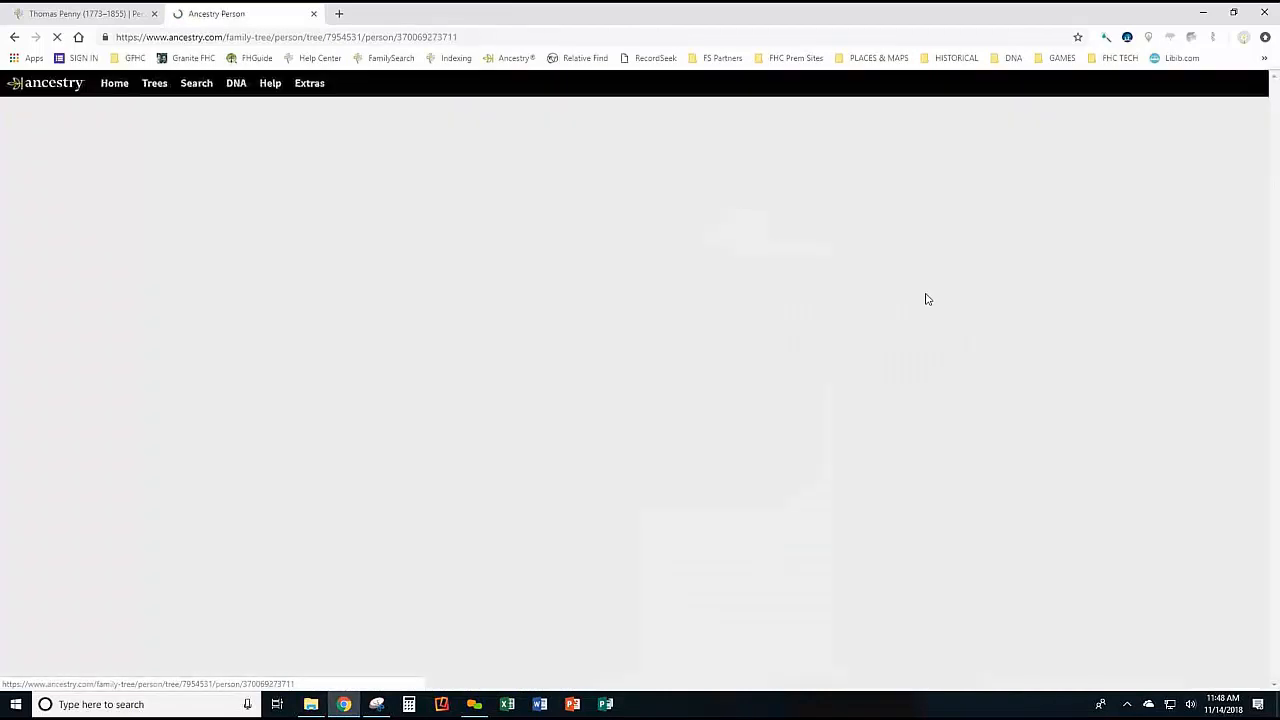
{"action": "scroll", "coordinate": [1188, 510], "scroll_direction": "down", "scroll_amount": 2}
{"action": "scroll", "coordinate": [1190, 535], "scroll_direction": "down", "scroll_amount": 1}
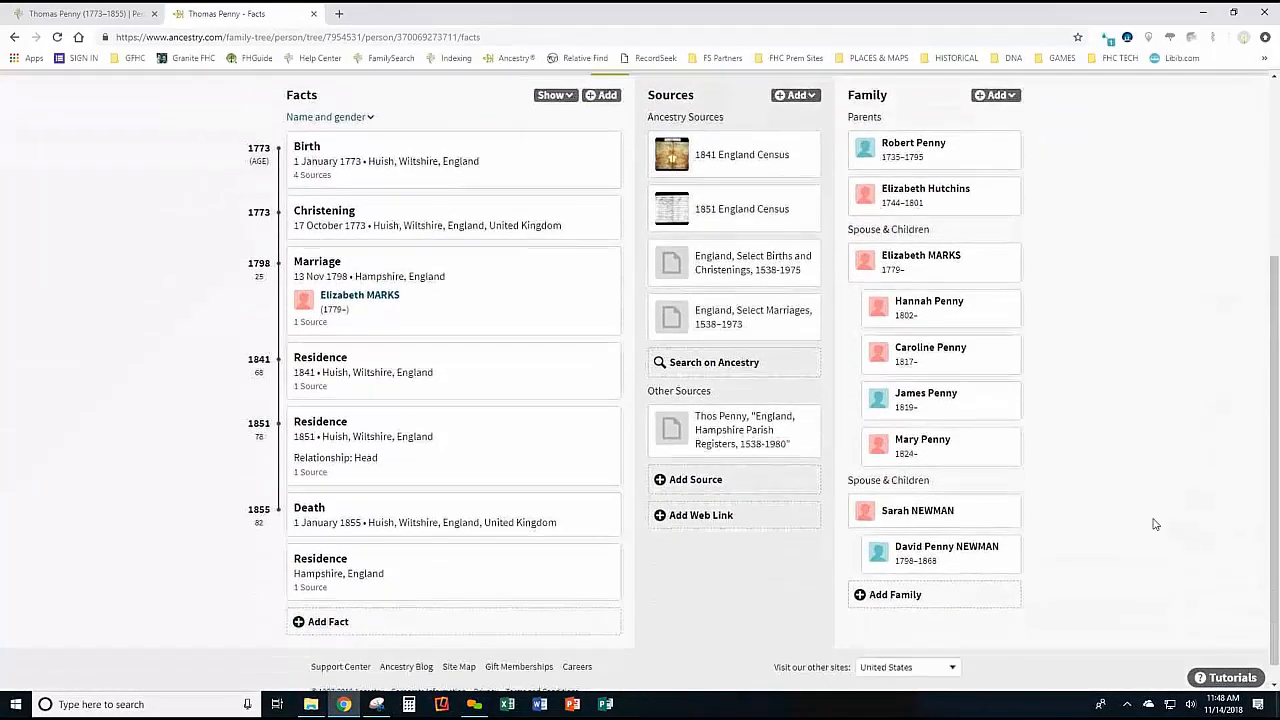
{"action": "left_click", "coordinate": [946, 307]}
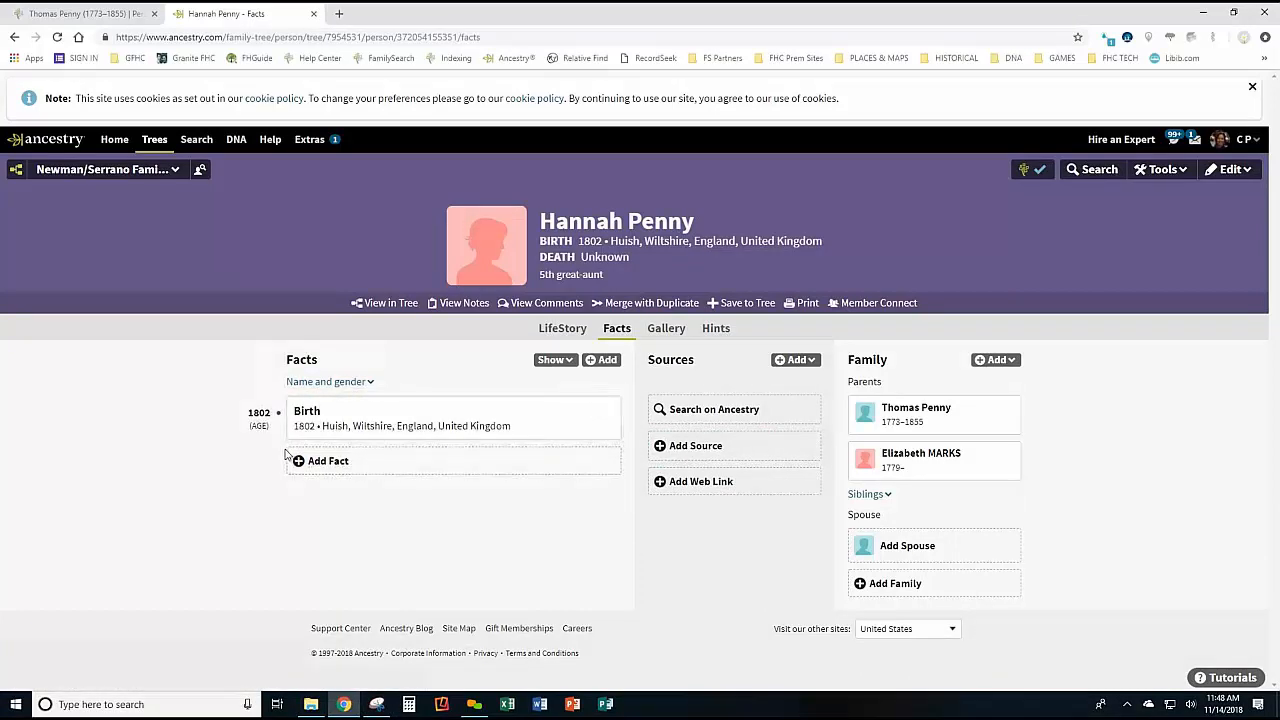
{"action": "left_click", "coordinate": [1022, 172]}
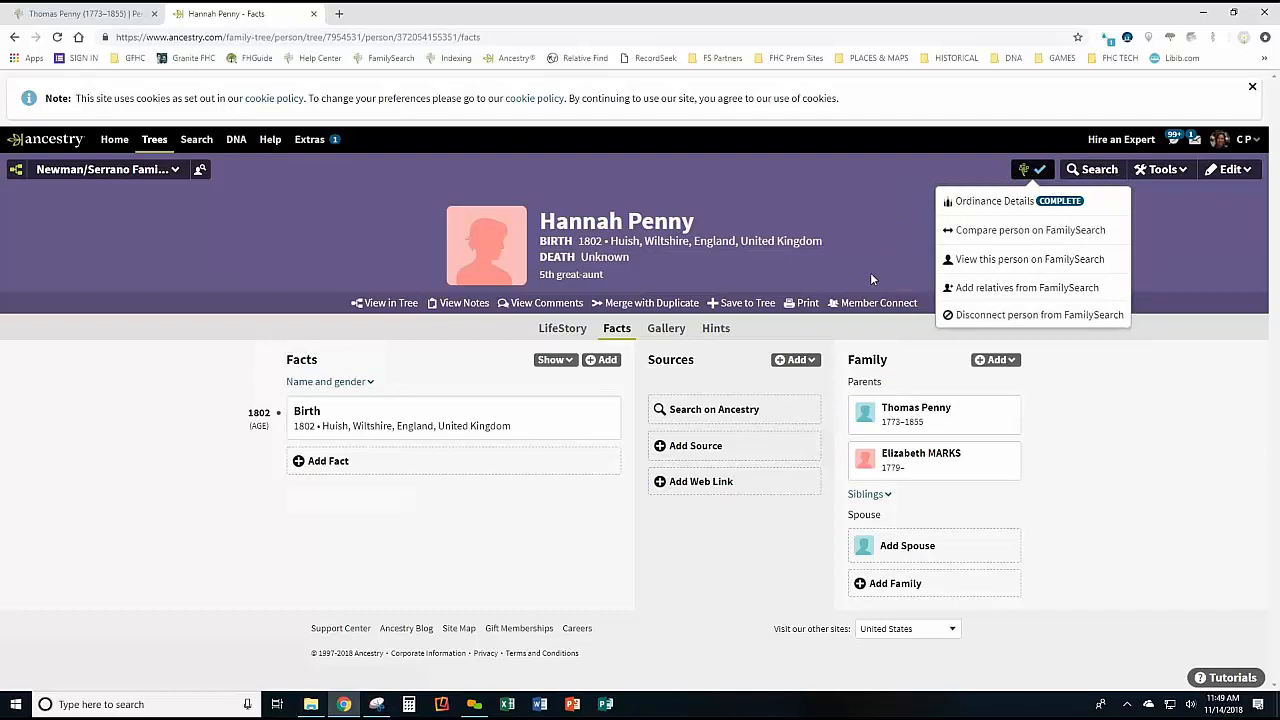
{"action": "left_click", "coordinate": [1004, 236]}
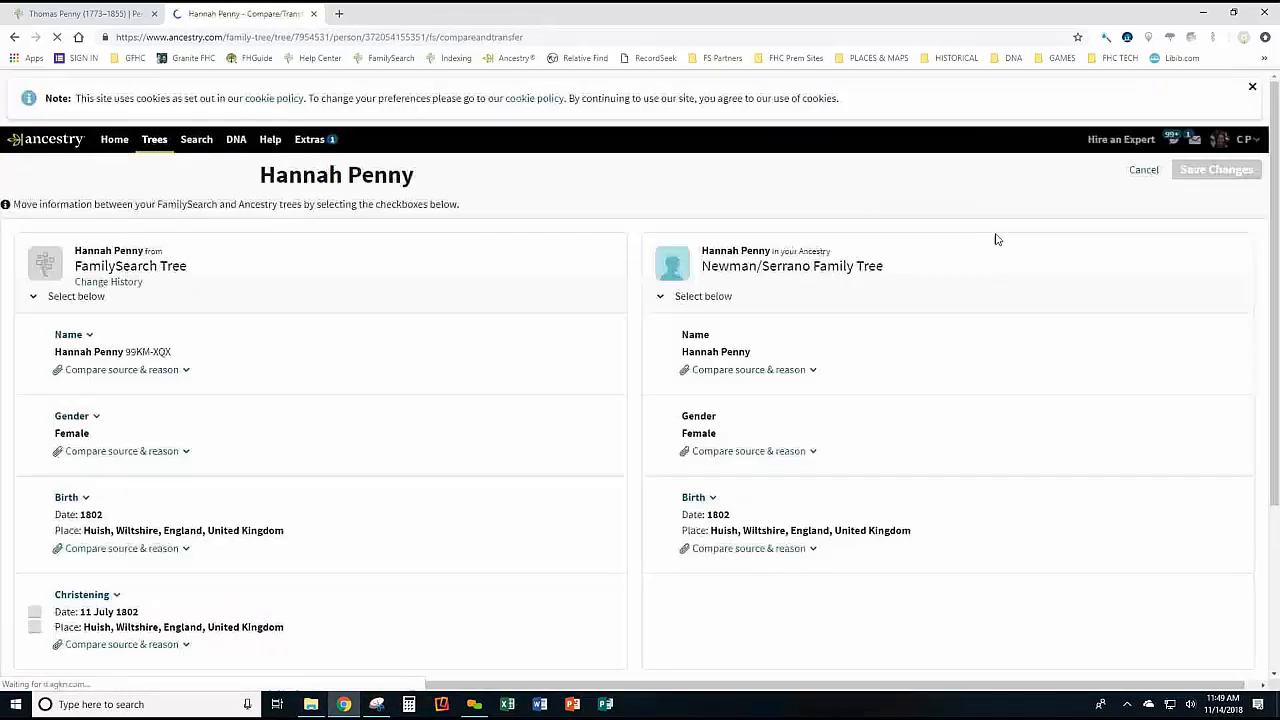
Transfer the 11 July 1802 christening date, its place in Huish, Wiltshire, and the Legacy NFS source to the daughter's Ancestry profile.
{"action": "scroll", "coordinate": [1094, 289], "scroll_direction": "down", "scroll_amount": 1}
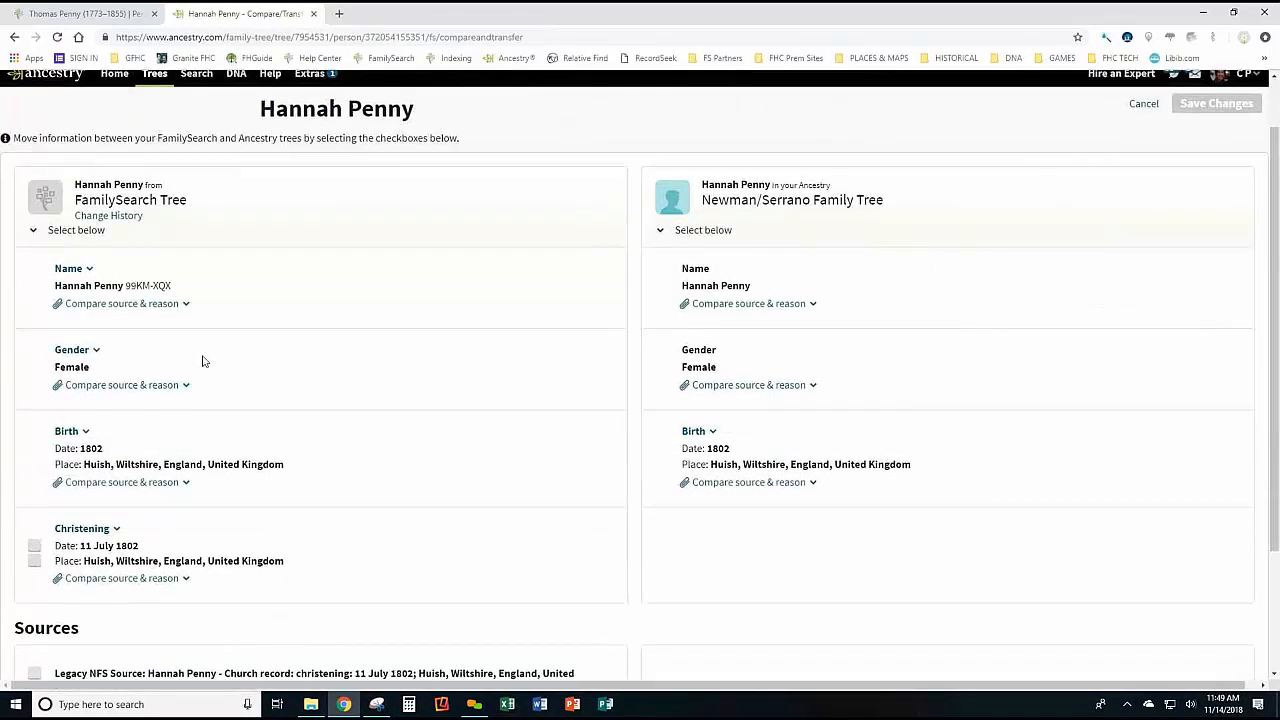
{"action": "scroll", "coordinate": [440, 395], "scroll_direction": "down", "scroll_amount": 3}
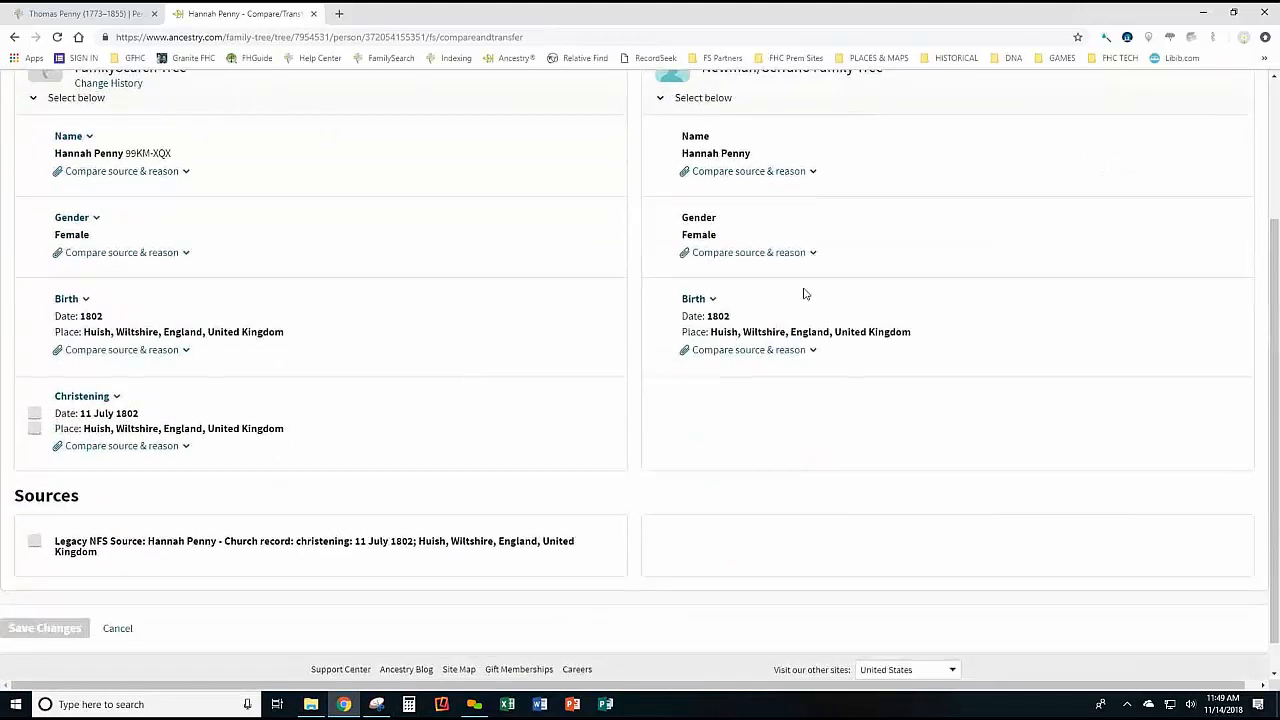
{"action": "scroll", "coordinate": [120, 449], "scroll_direction": "down", "scroll_amount": 1}
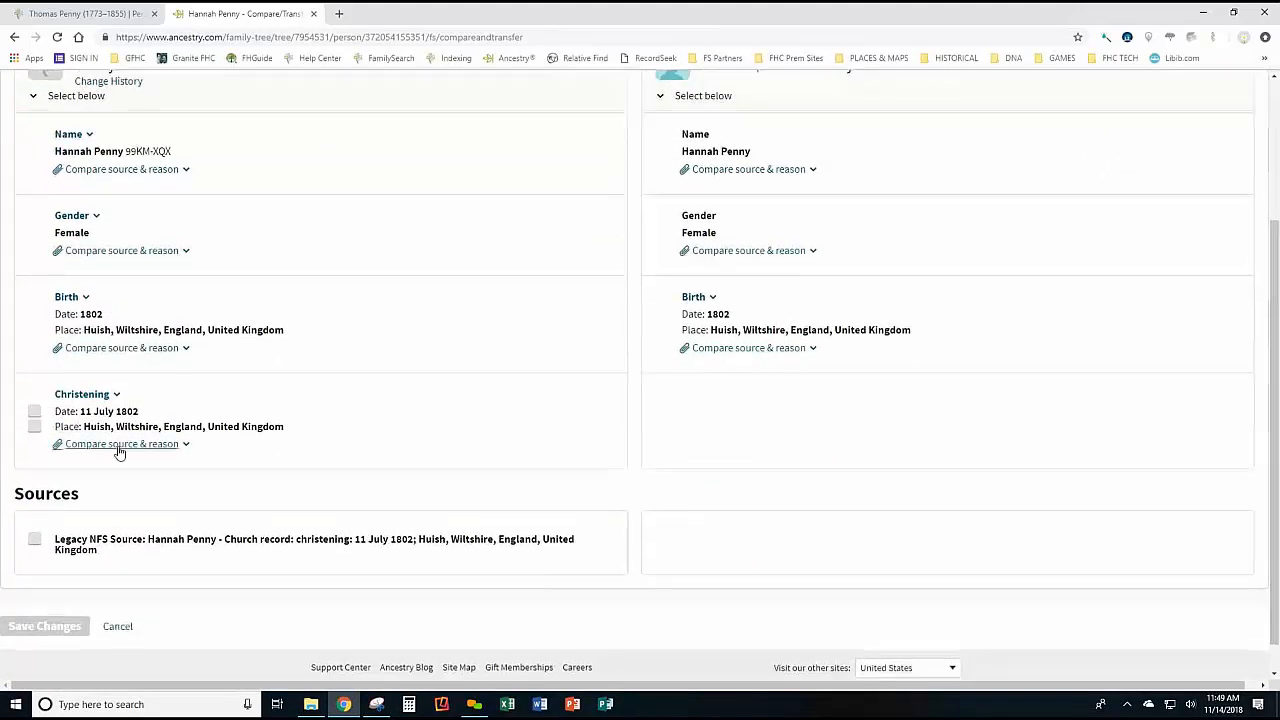
{"action": "left_click", "coordinate": [34, 377]}
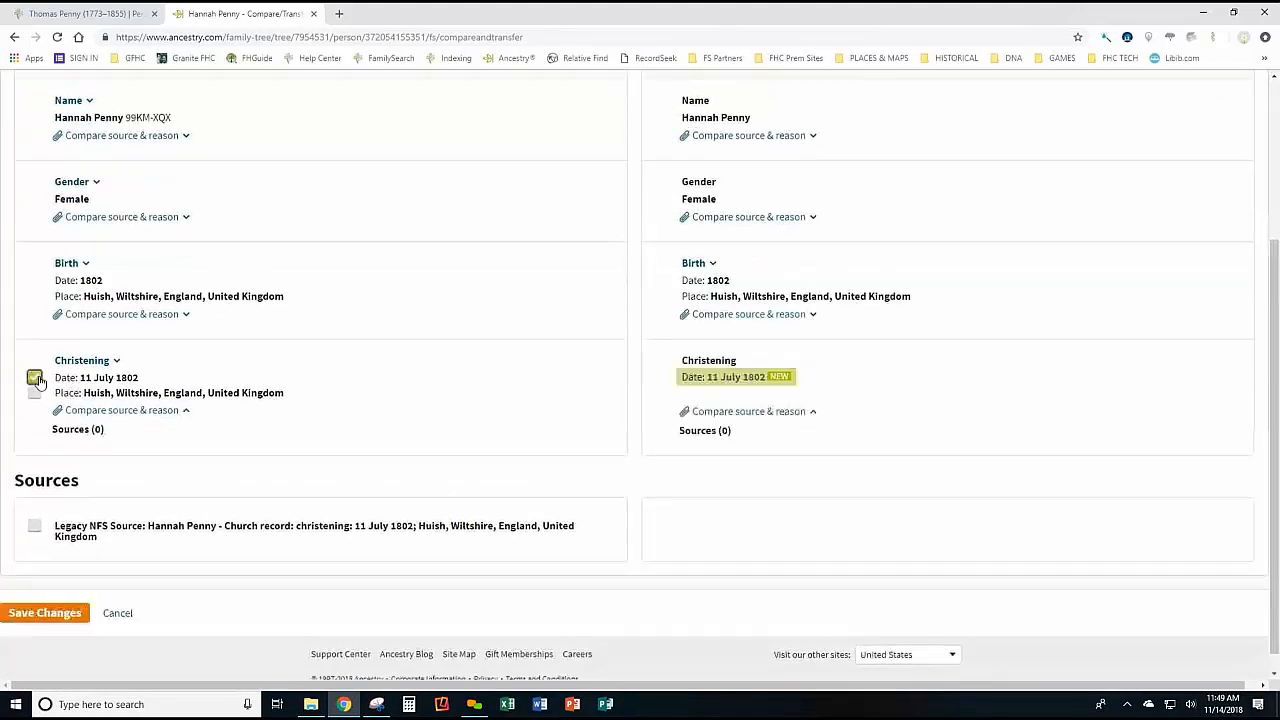
{"action": "left_click", "coordinate": [34, 392]}
{"action": "scroll", "coordinate": [230, 449], "scroll_direction": "down", "scroll_amount": 1}
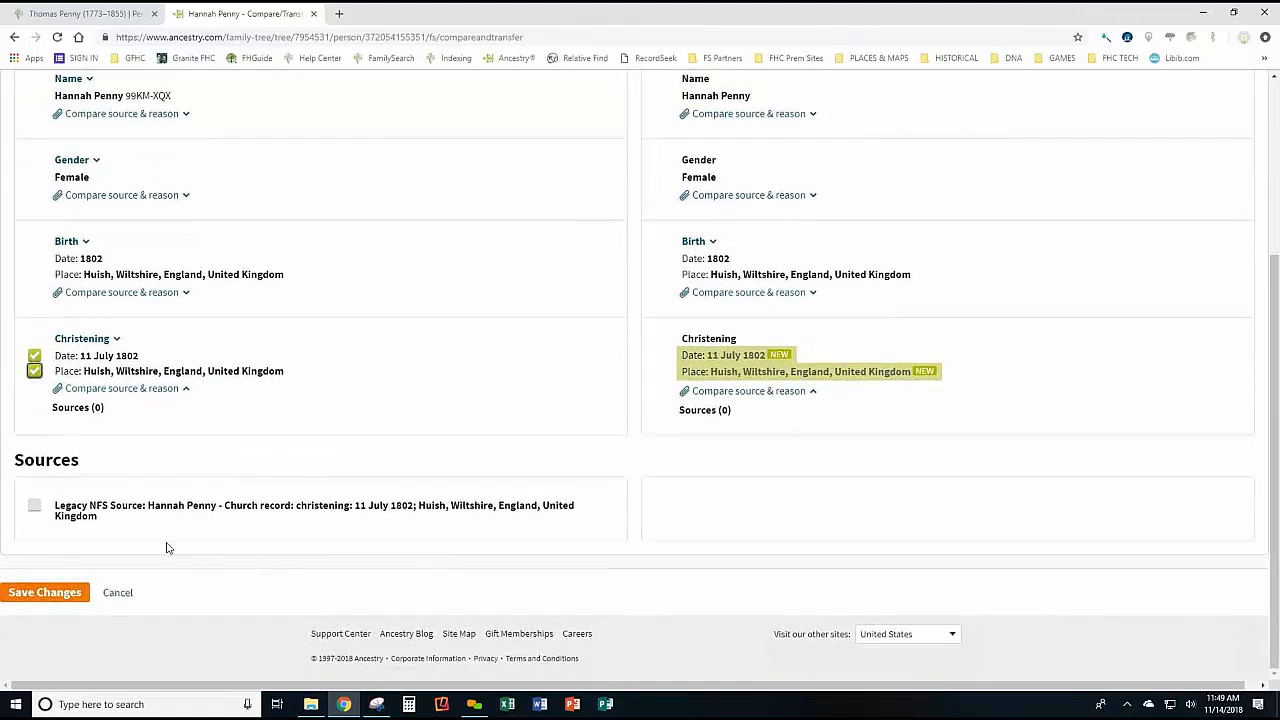
{"action": "left_click", "coordinate": [35, 506]}
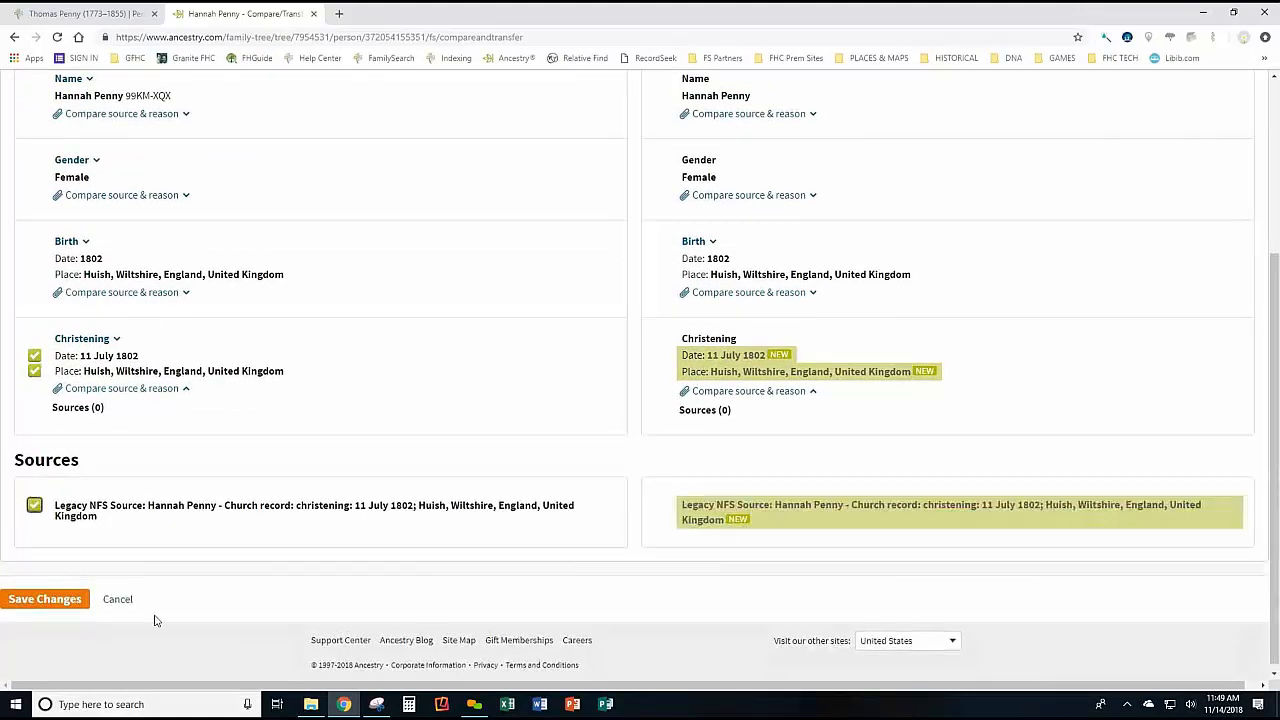
{"action": "left_click", "coordinate": [44, 605]}
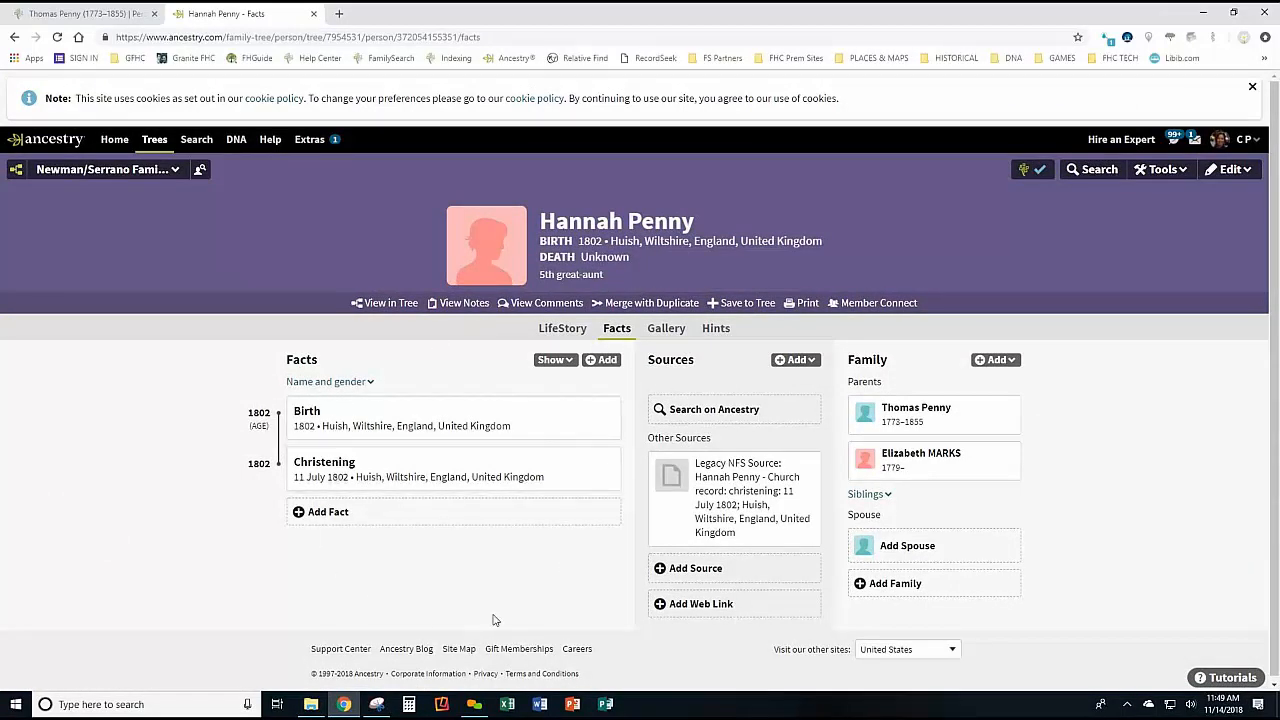
Return to the father's Ancestry profile and review which FamilySearch relatives are offered for adding, without adding any.
{"action": "left_click", "coordinate": [900, 415]}
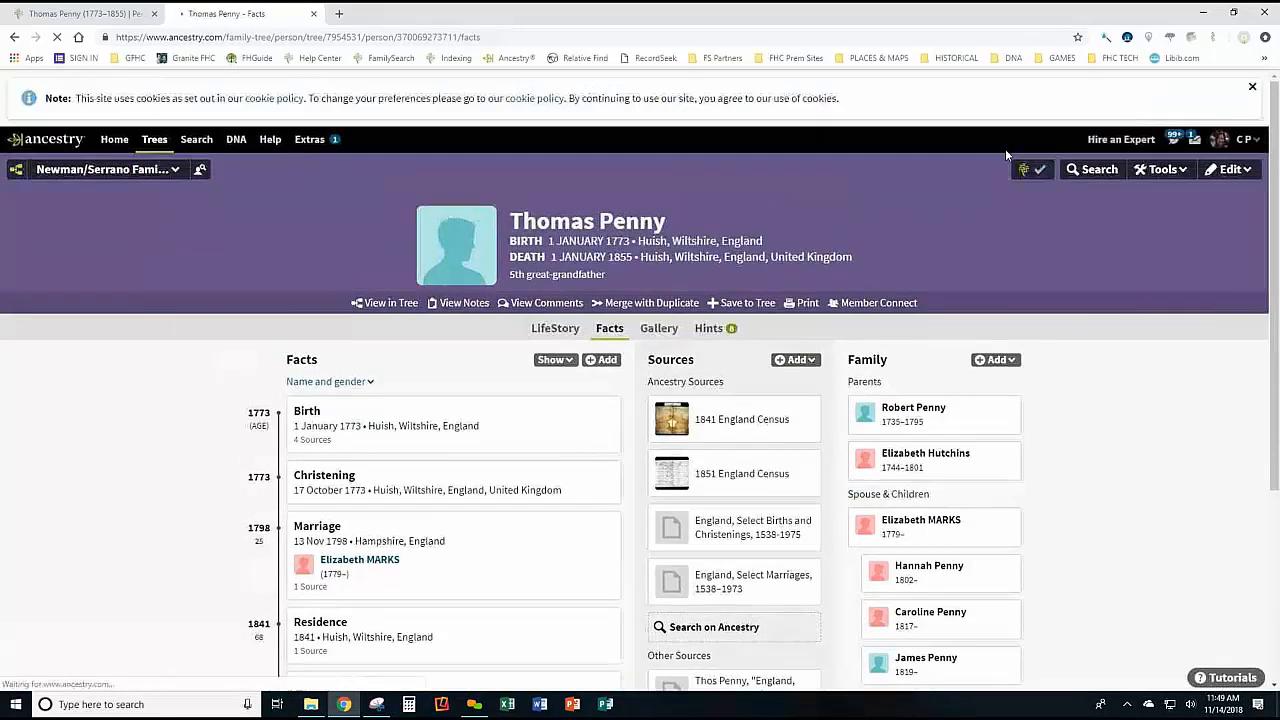
{"action": "left_click", "coordinate": [1030, 172]}
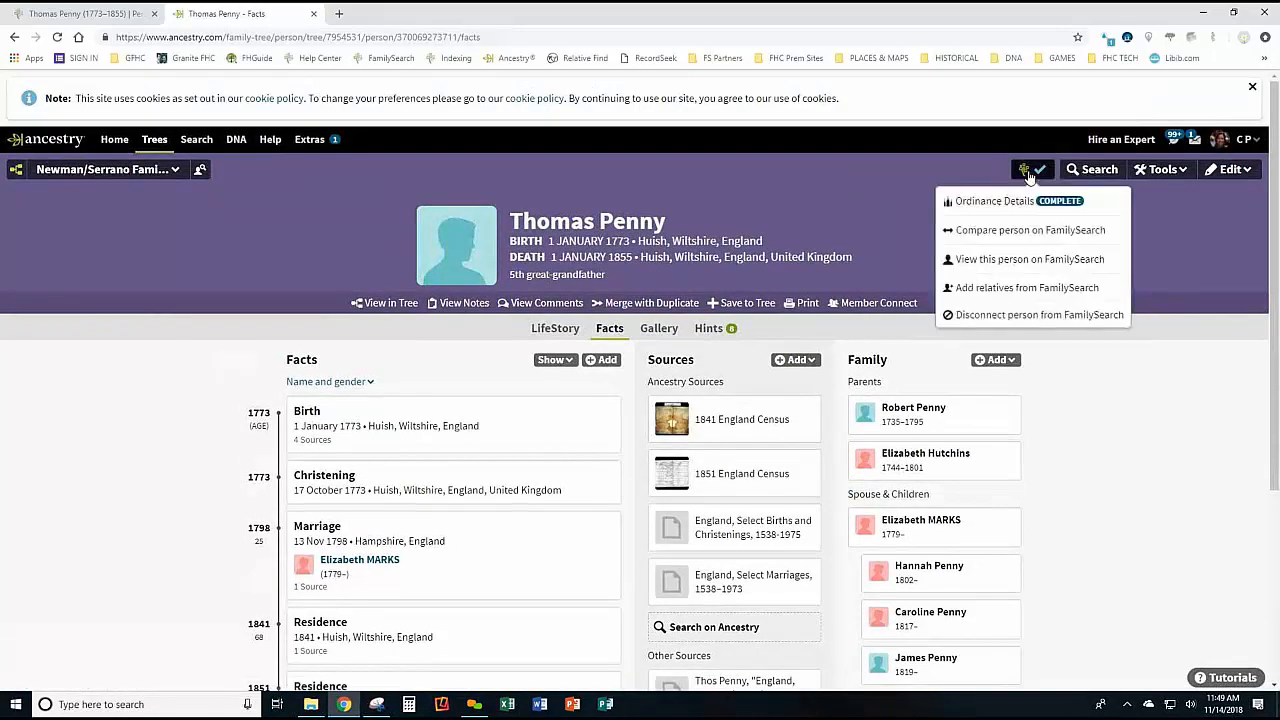
{"action": "left_click", "coordinate": [993, 287]}
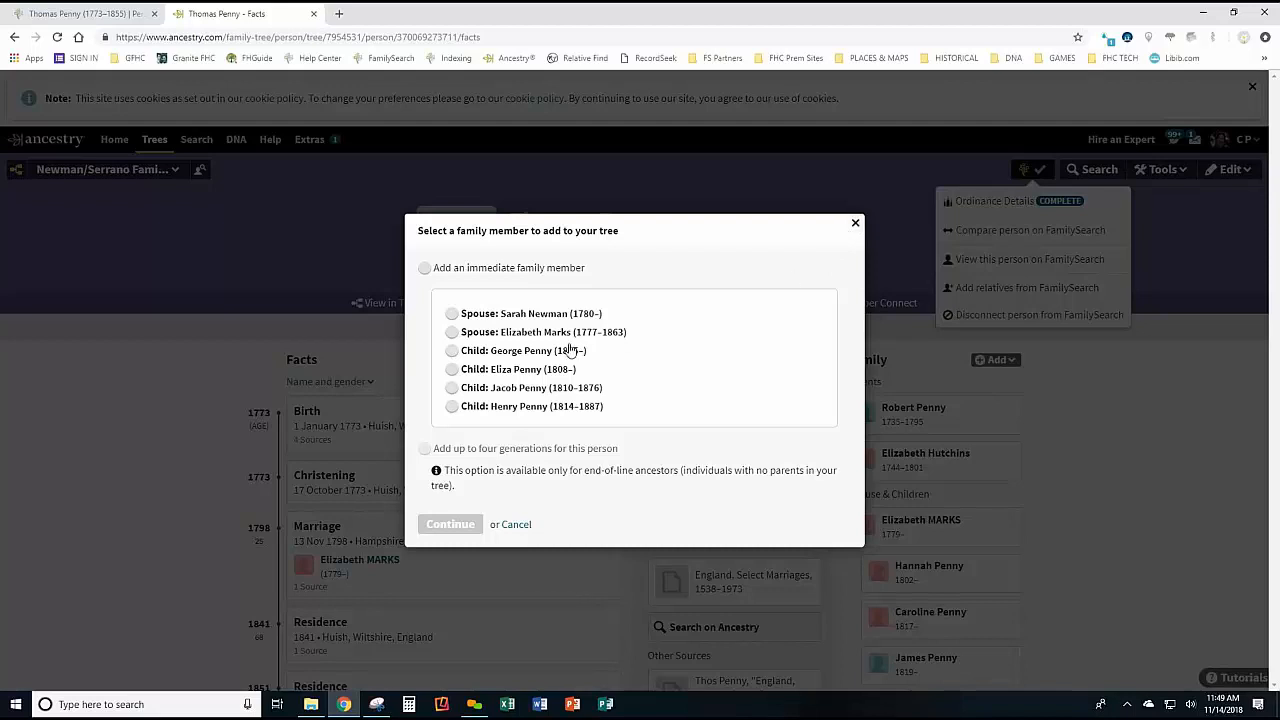
{"action": "left_click", "coordinate": [855, 223]}
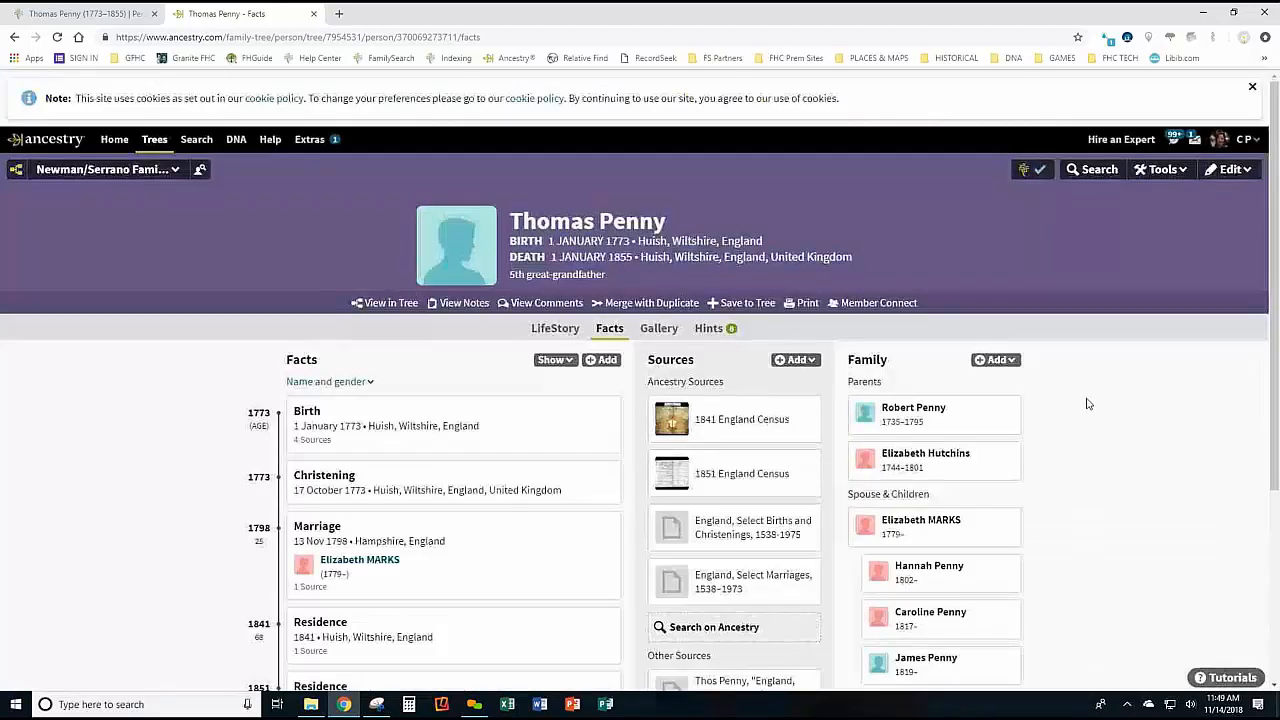
Examine the parents, spouses and children listed on the 1773–1855 father's Ancestry profile.
{"action": "scroll", "coordinate": [1100, 450], "scroll_direction": "down", "scroll_amount": 3}
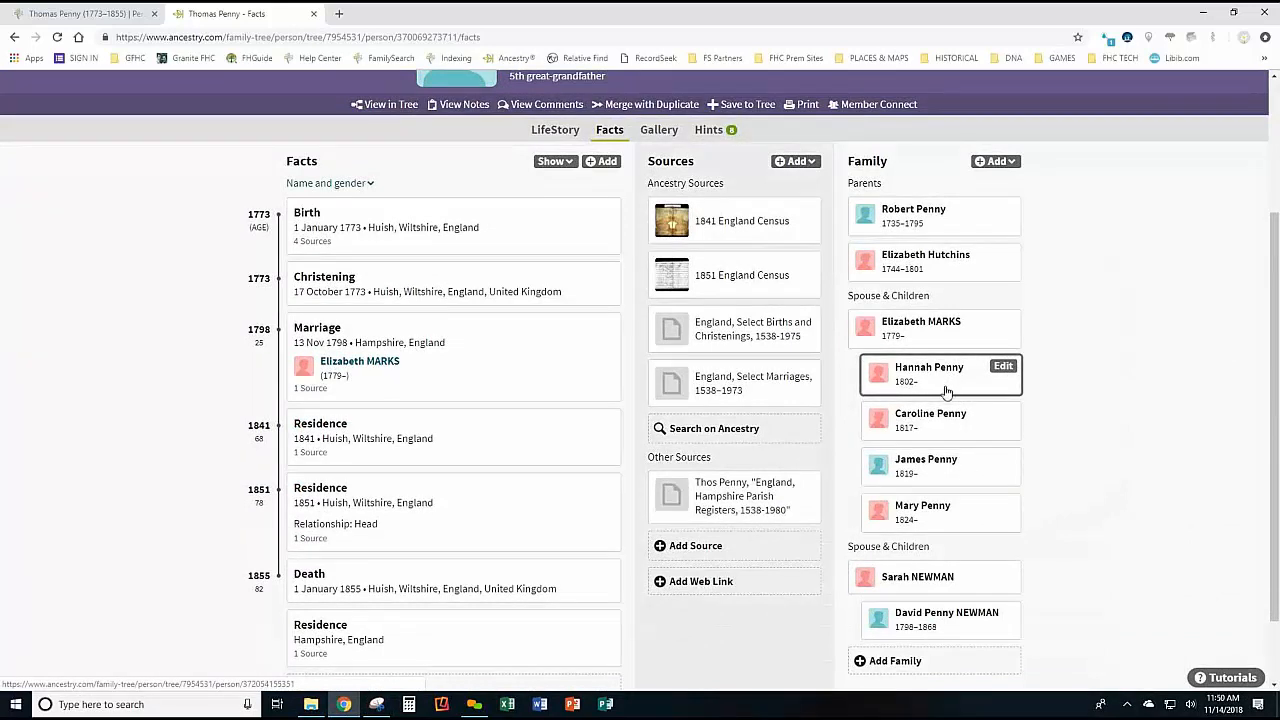
{"action": "mouse_move", "coordinate": [998, 507]}
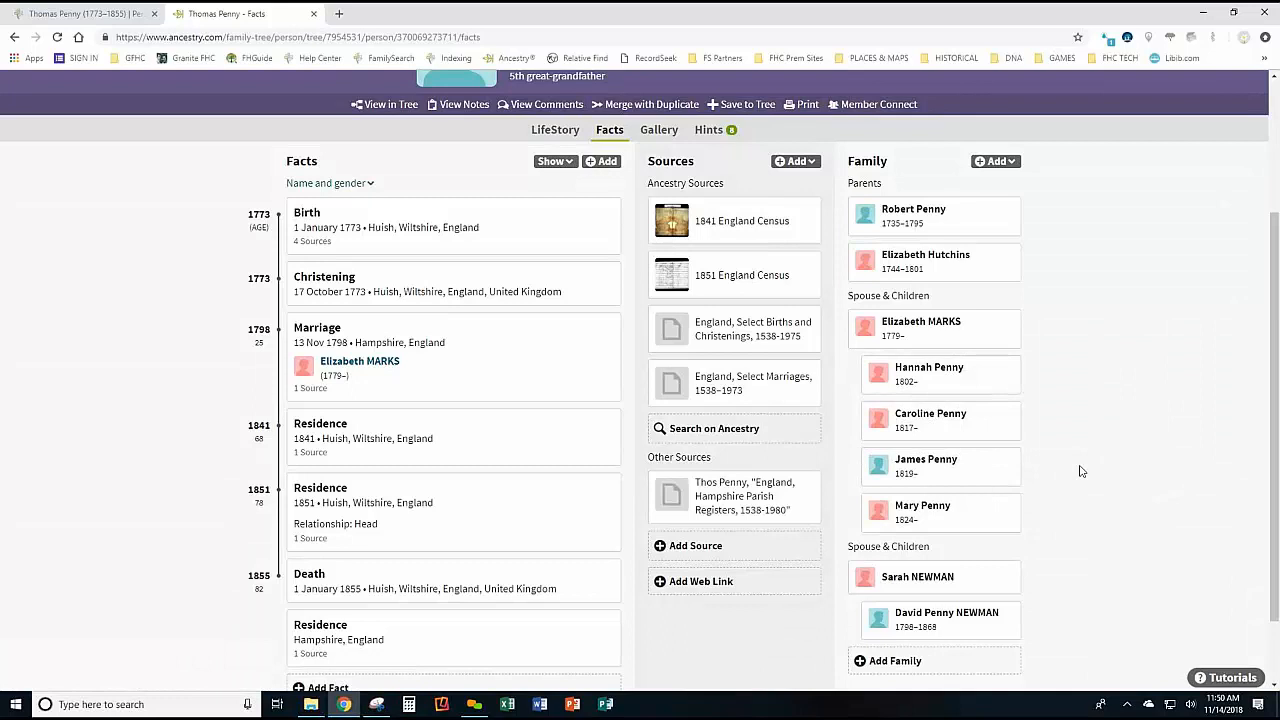
{"action": "scroll", "coordinate": [1080, 472], "scroll_direction": "up", "scroll_amount": 3}
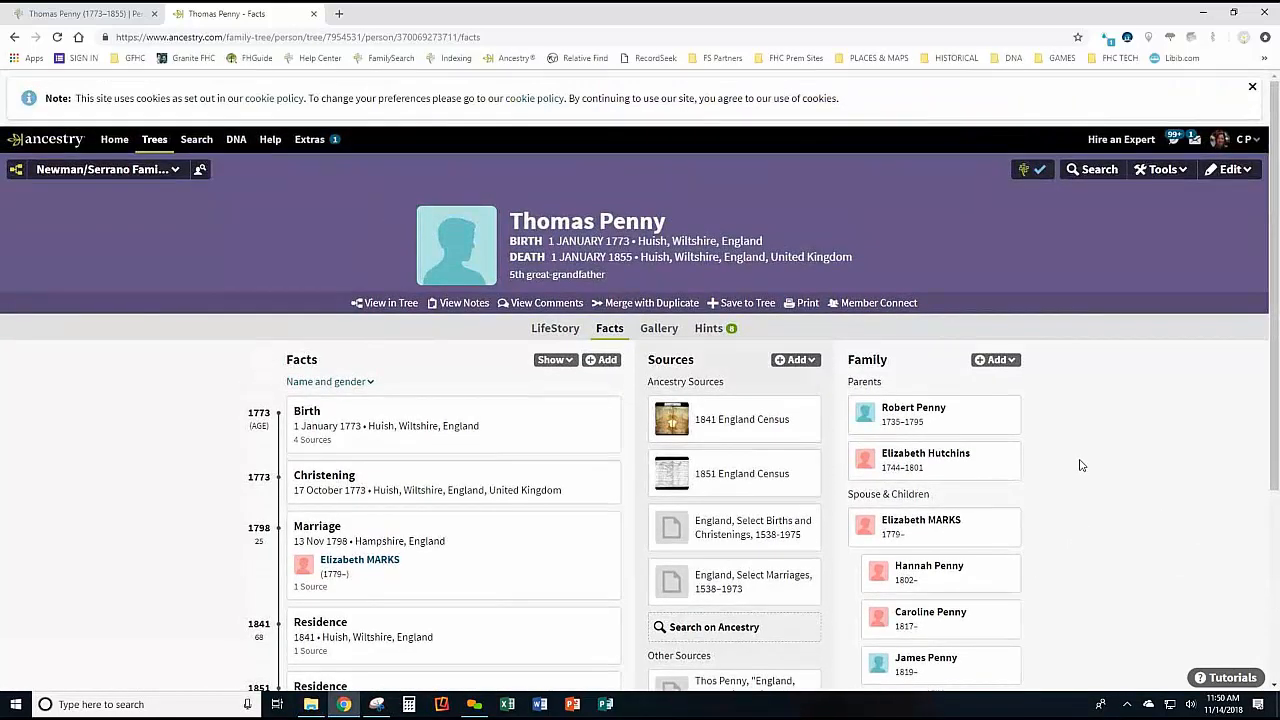
{"action": "scroll", "coordinate": [1103, 503], "scroll_direction": "down", "scroll_amount": 2}
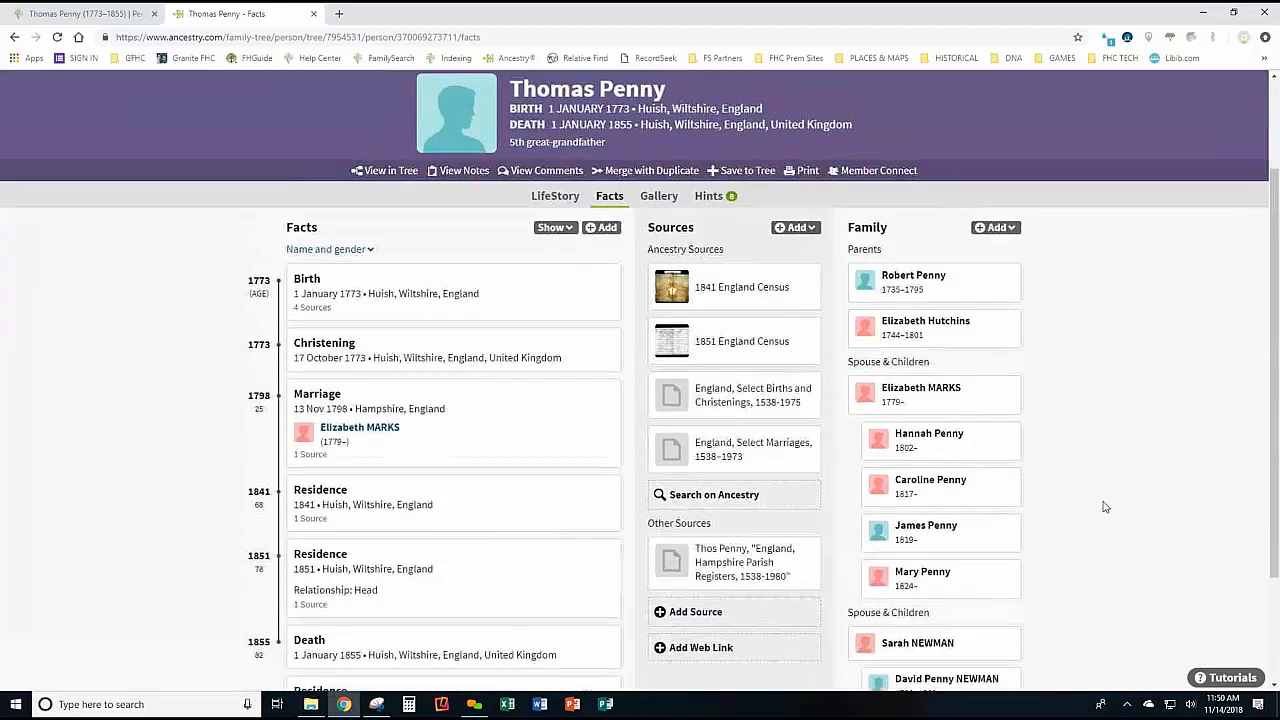
{"action": "scroll", "coordinate": [1103, 503], "scroll_direction": "up", "scroll_amount": 2}
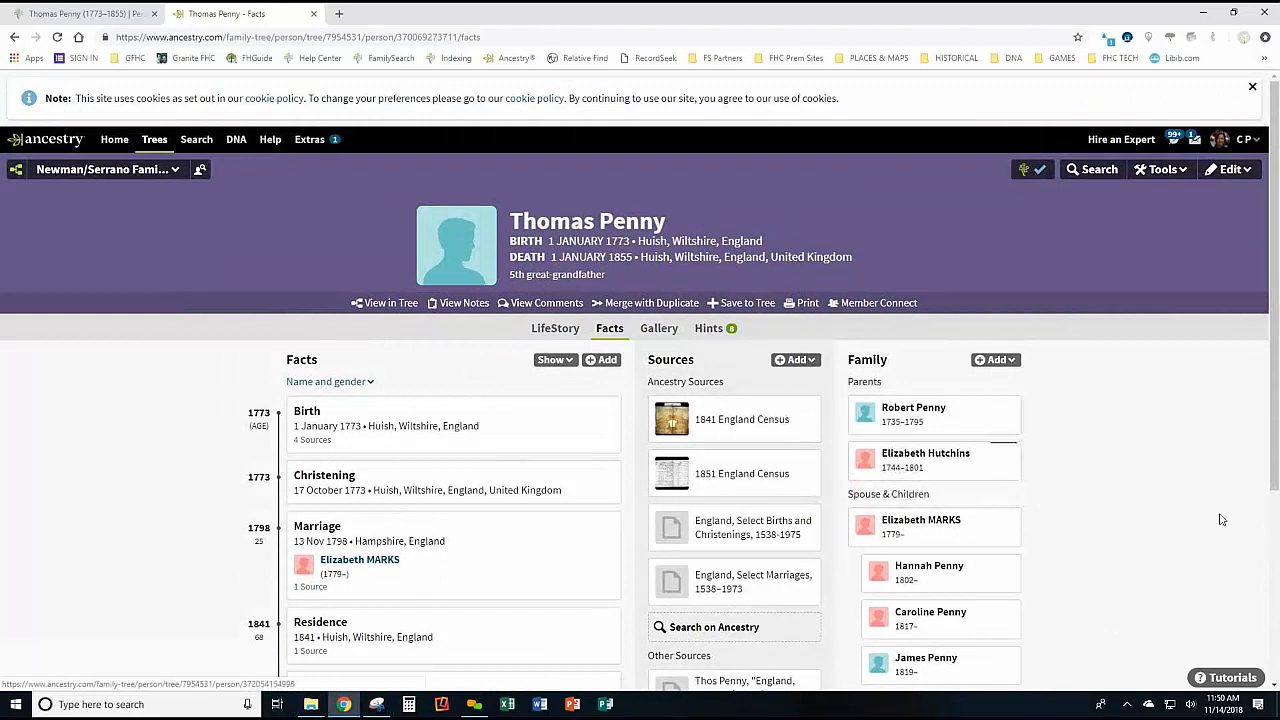
{"action": "scroll", "coordinate": [1080, 514], "scroll_direction": "down", "scroll_amount": 2}
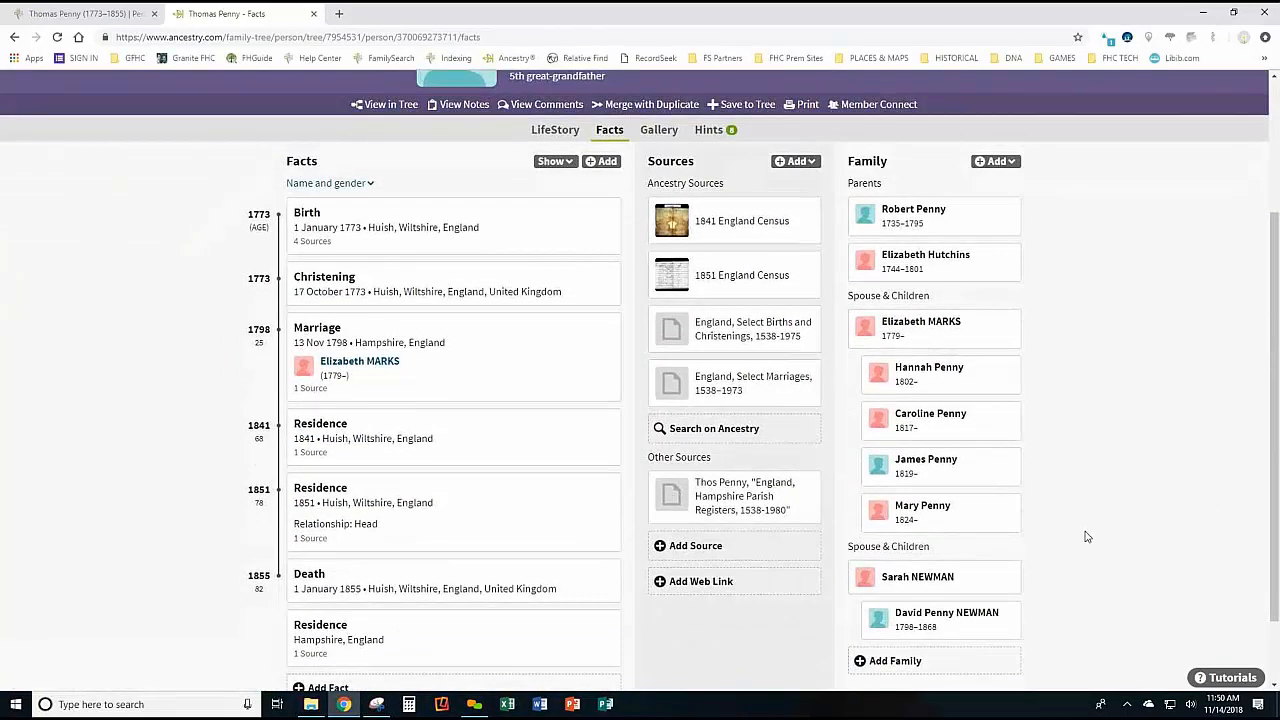
{"action": "scroll", "coordinate": [1087, 537], "scroll_direction": "up", "scroll_amount": 1}
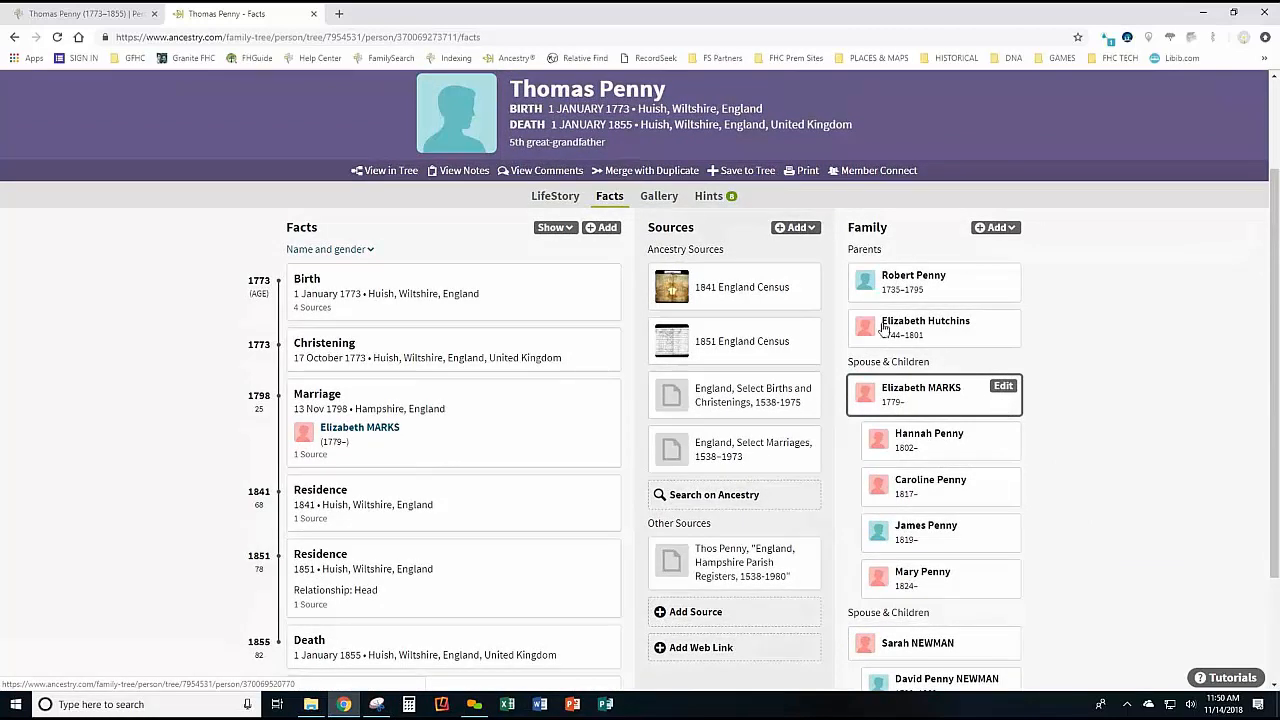
{"action": "scroll", "coordinate": [951, 614], "scroll_direction": "down", "scroll_amount": 1}
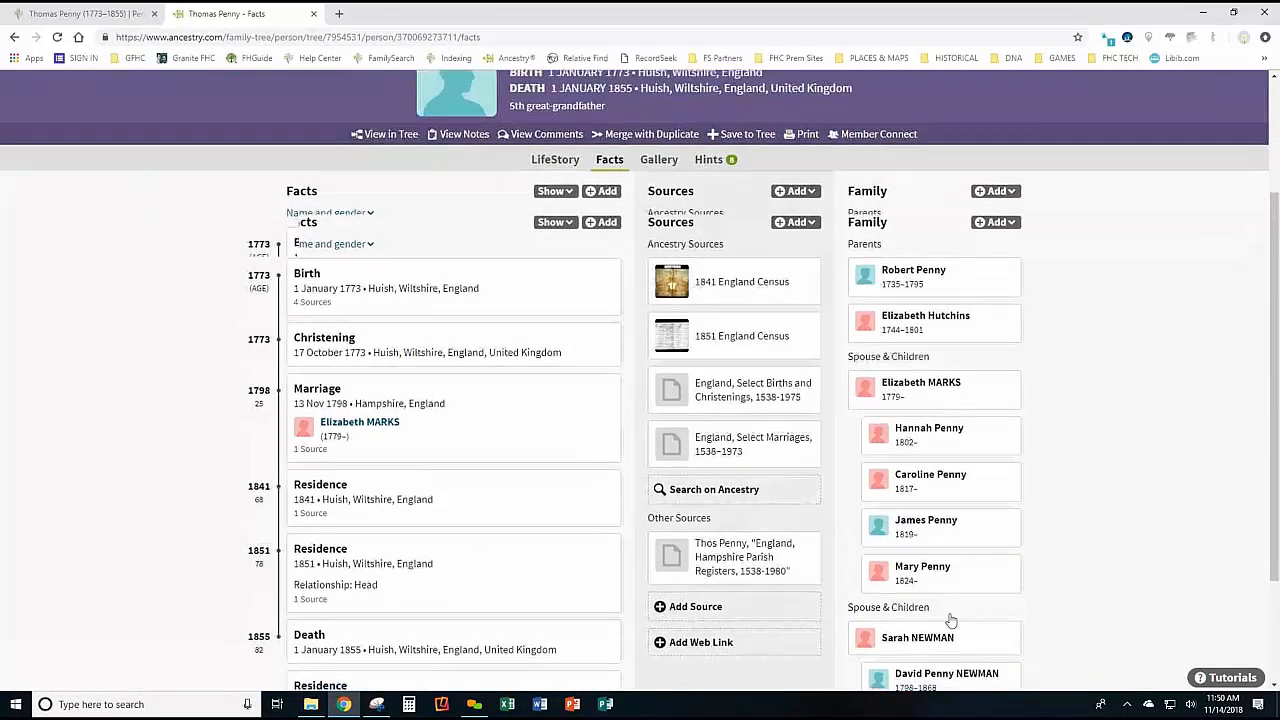
Open the Ancestry profile of the son born about 1798 and review the relatives FamilySearch offers to add for him.
{"action": "left_click", "coordinate": [930, 622]}
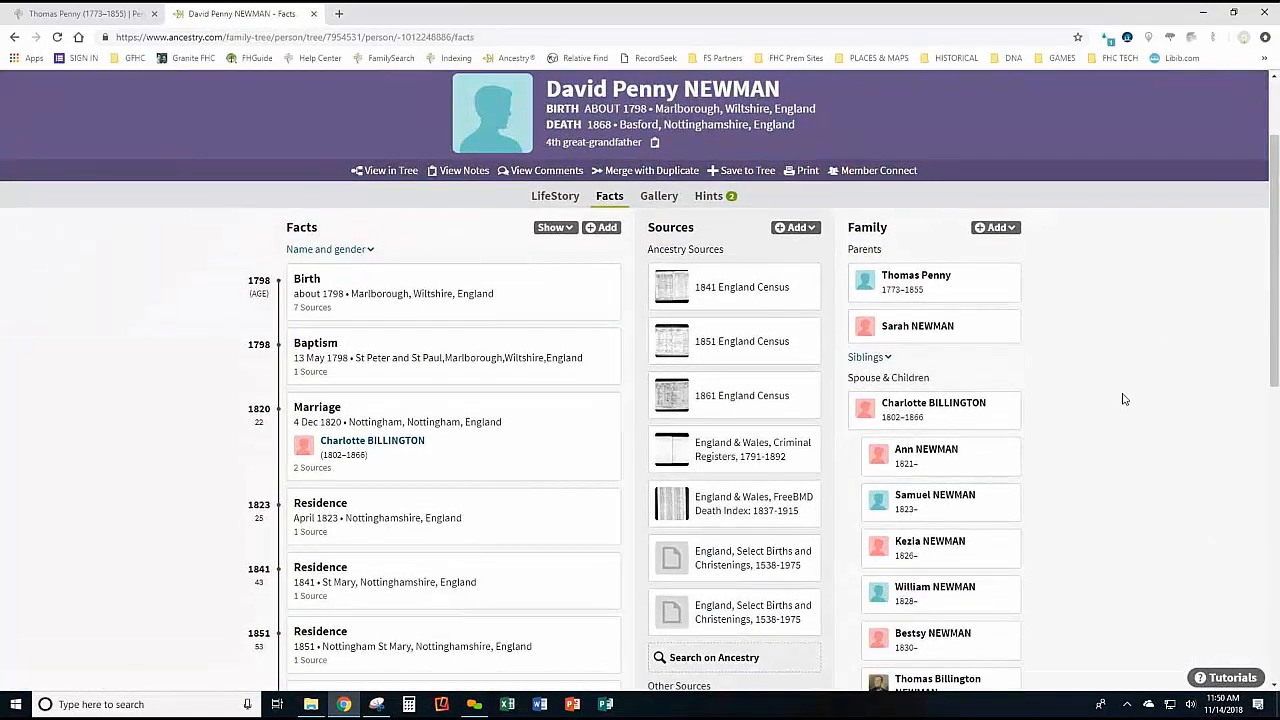
{"action": "scroll", "coordinate": [1123, 399], "scroll_direction": "up", "scroll_amount": 2}
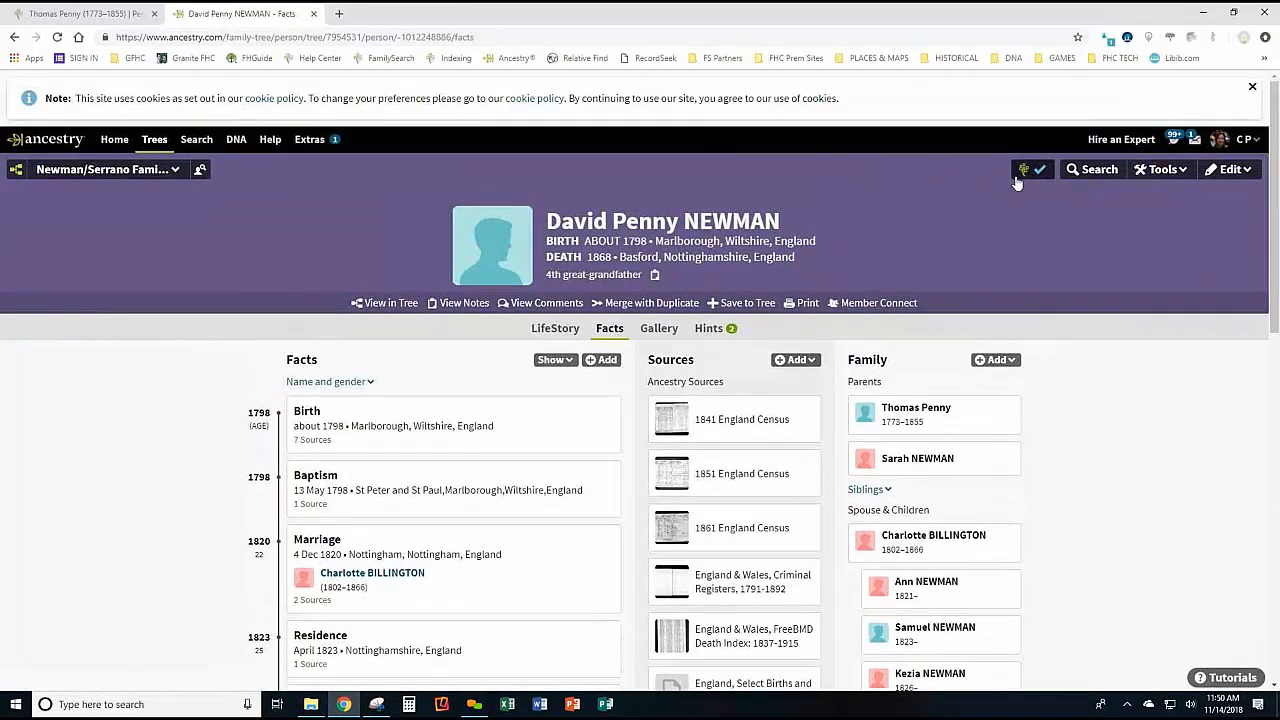
{"action": "scroll", "coordinate": [1186, 486], "scroll_direction": "down", "scroll_amount": 1}
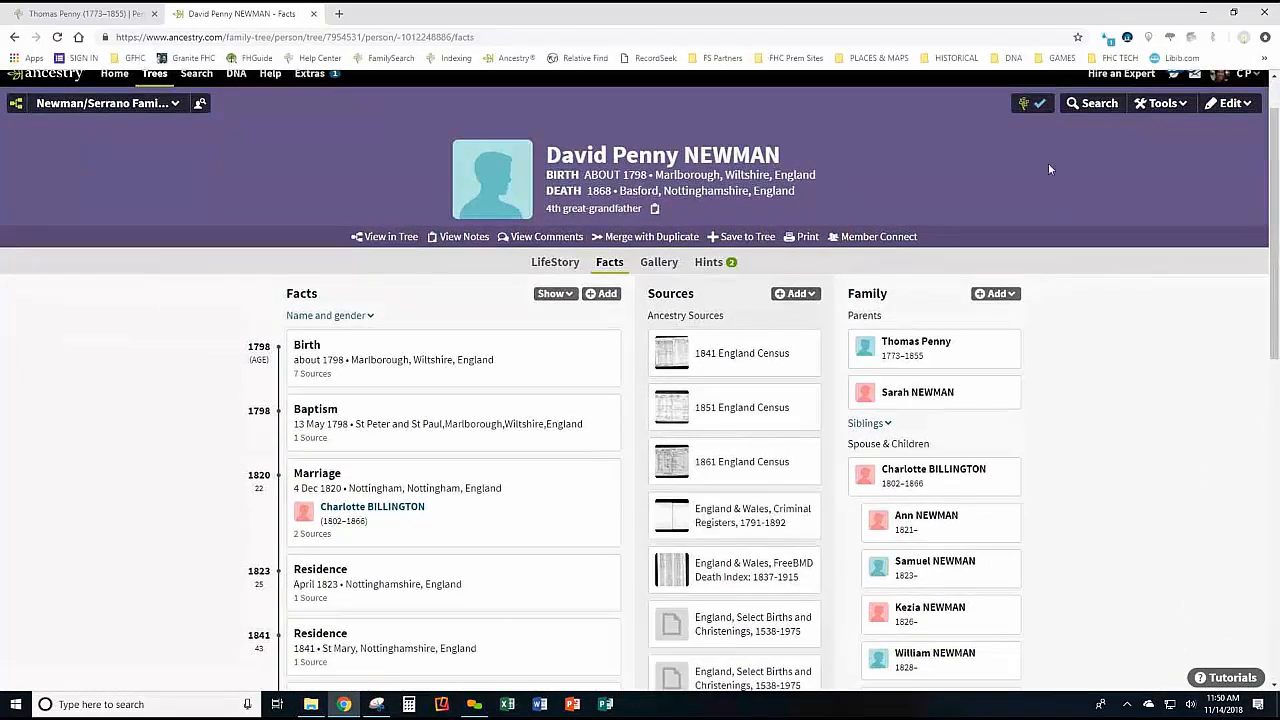
{"action": "left_click", "coordinate": [1036, 108]}
{"action": "left_click", "coordinate": [996, 222]}
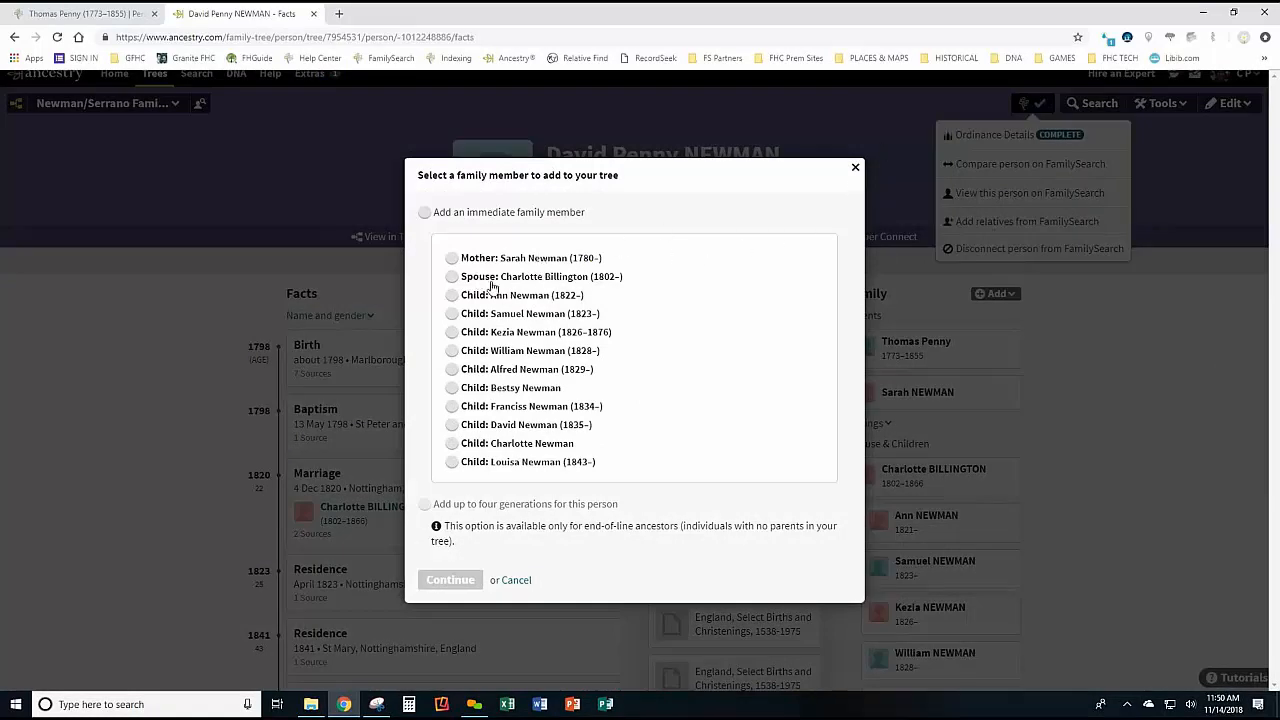
{"action": "left_click", "coordinate": [855, 168]}
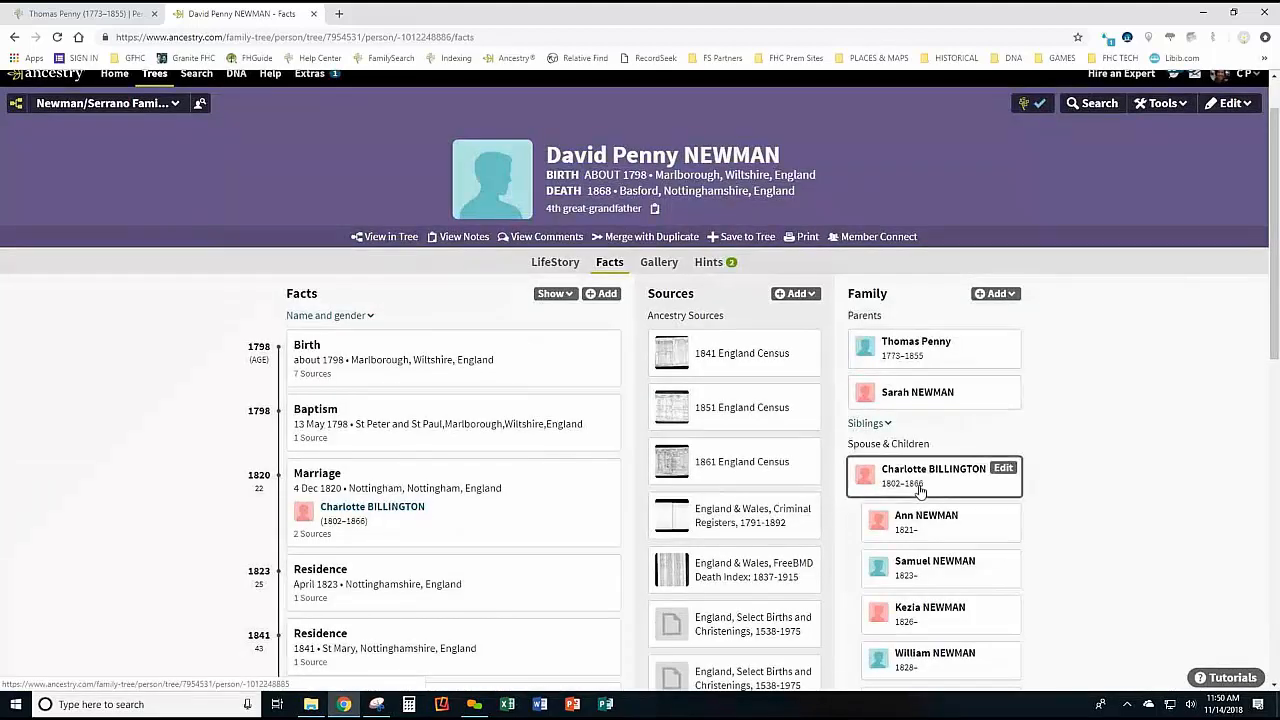
Choose the son's wife born in 1802 as the immediate family member to add from FamilySearch and continue to the match check.
{"action": "left_click", "coordinate": [1025, 103]}
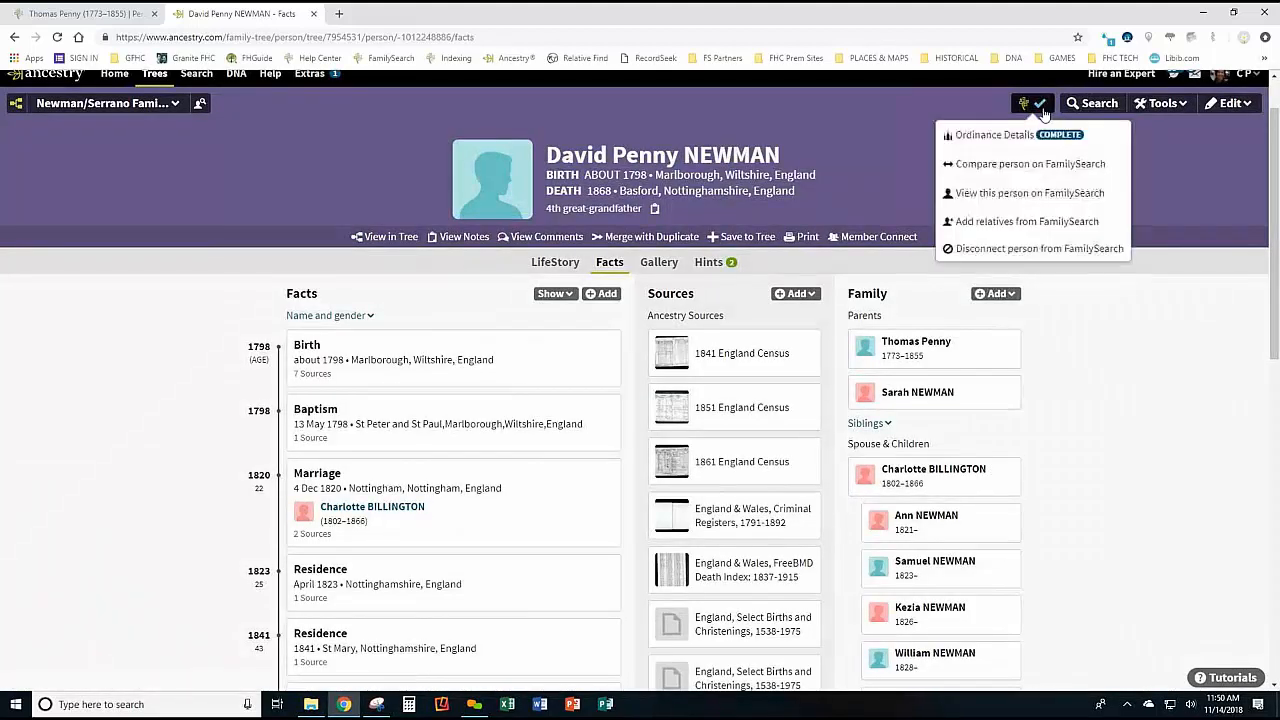
{"action": "left_click", "coordinate": [990, 168]}
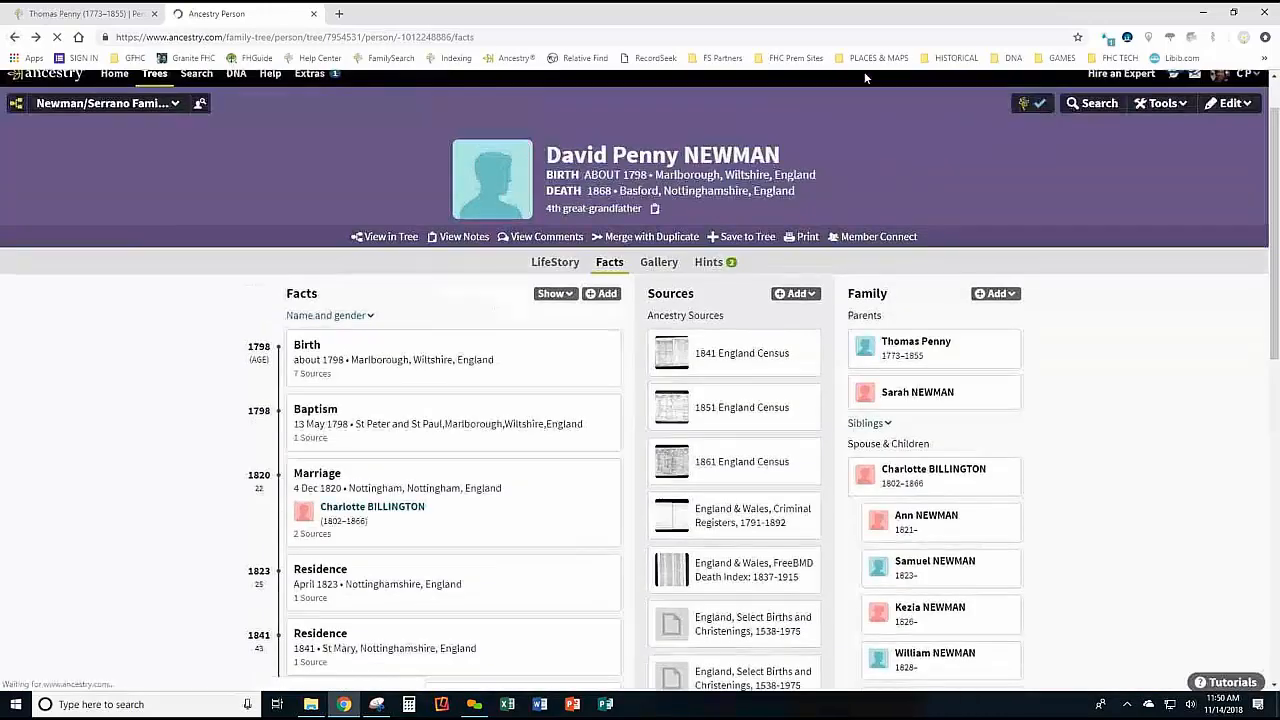
{"action": "left_click", "coordinate": [1030, 103]}
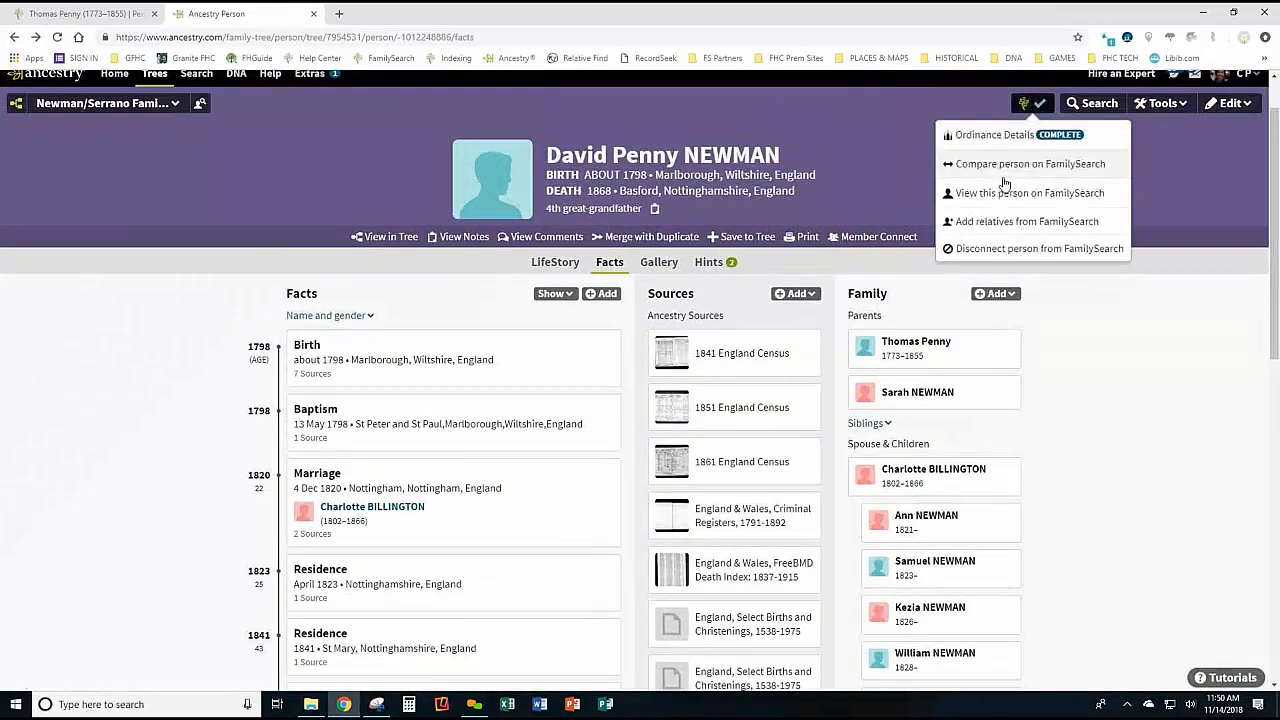
{"action": "left_click", "coordinate": [988, 231]}
{"action": "left_click", "coordinate": [452, 277]}
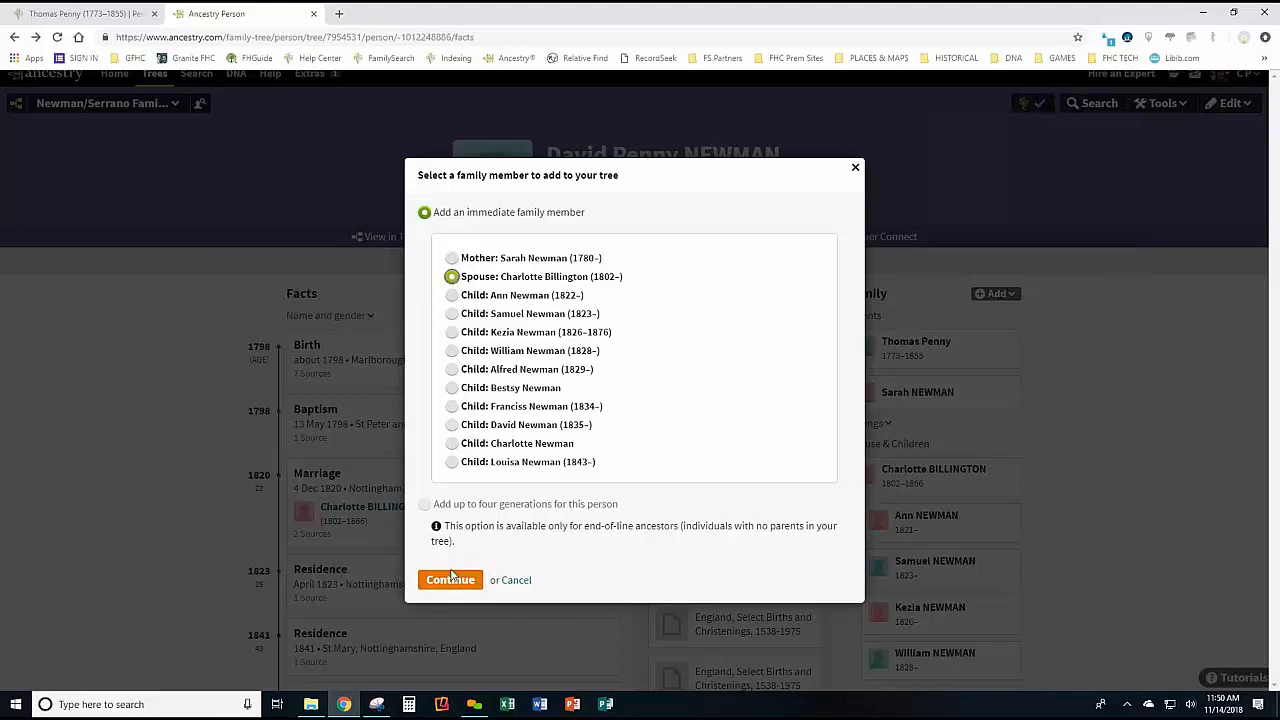
{"action": "left_click", "coordinate": [451, 577]}
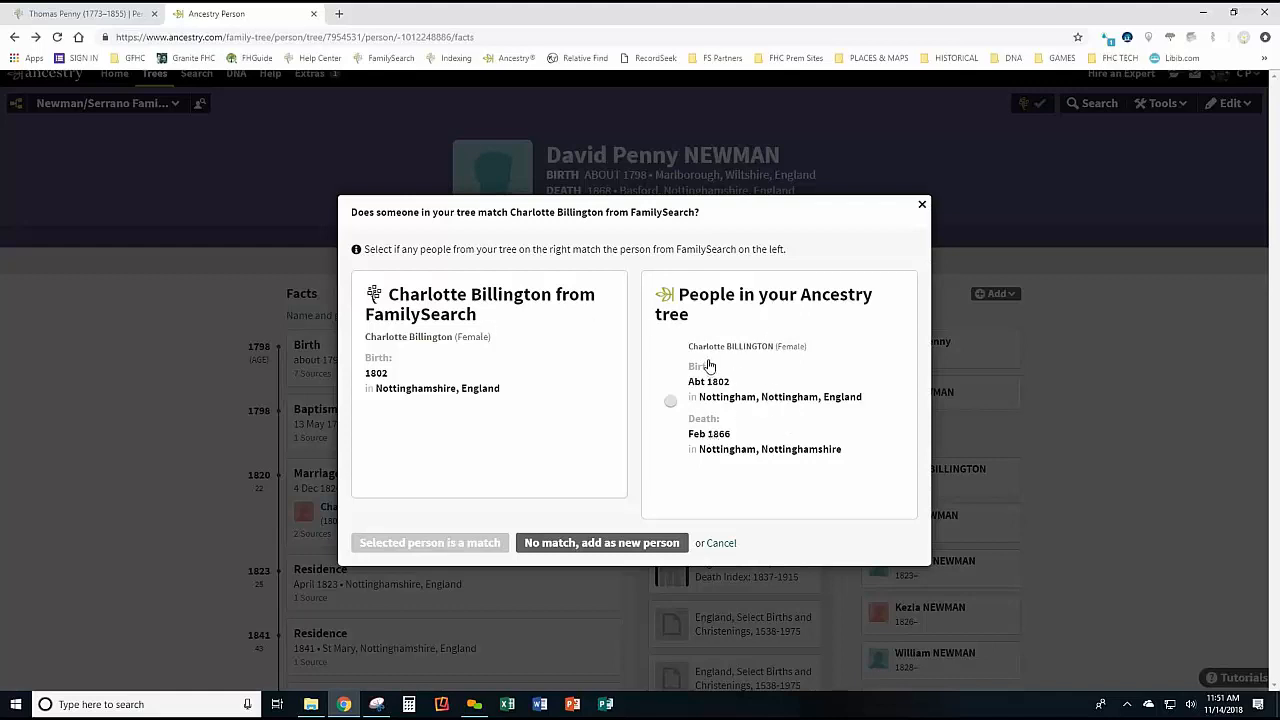
Match the son's FamilySearch wife, born in 1802, to the existing wife in the Ancestry tree and connect the two records.
{"action": "left_click", "coordinate": [670, 402]}
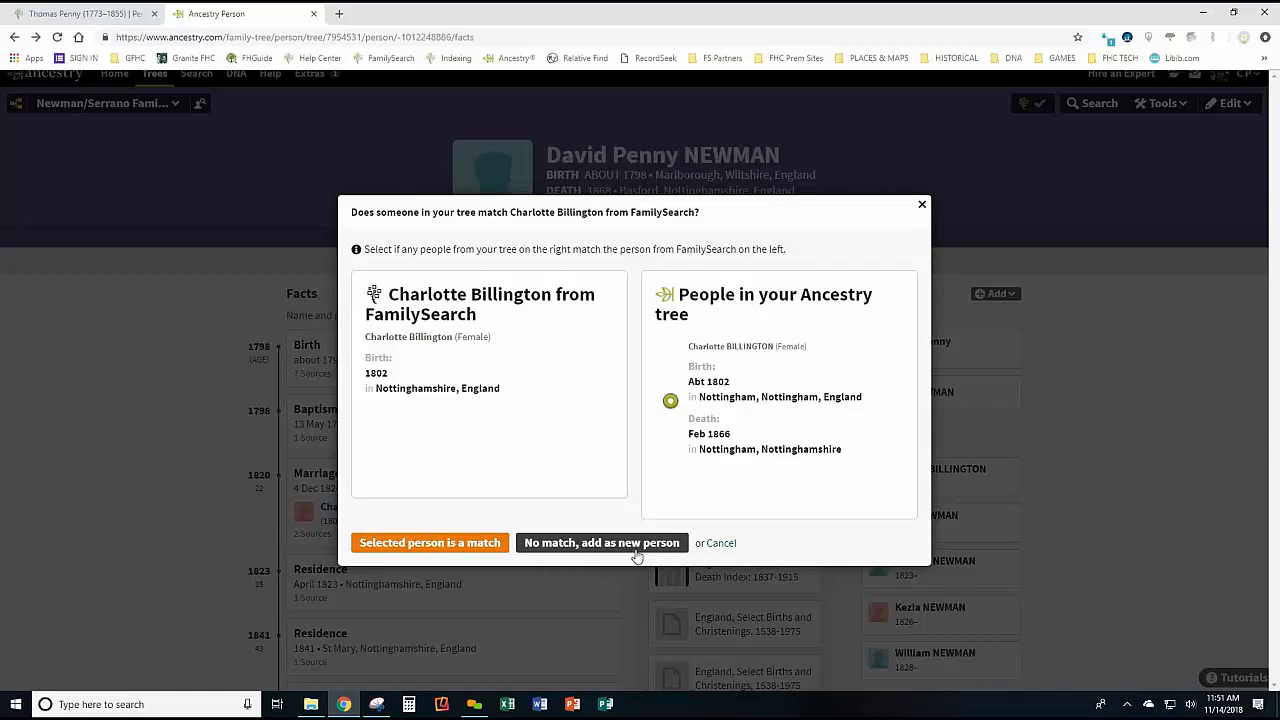
{"action": "left_click", "coordinate": [457, 546]}
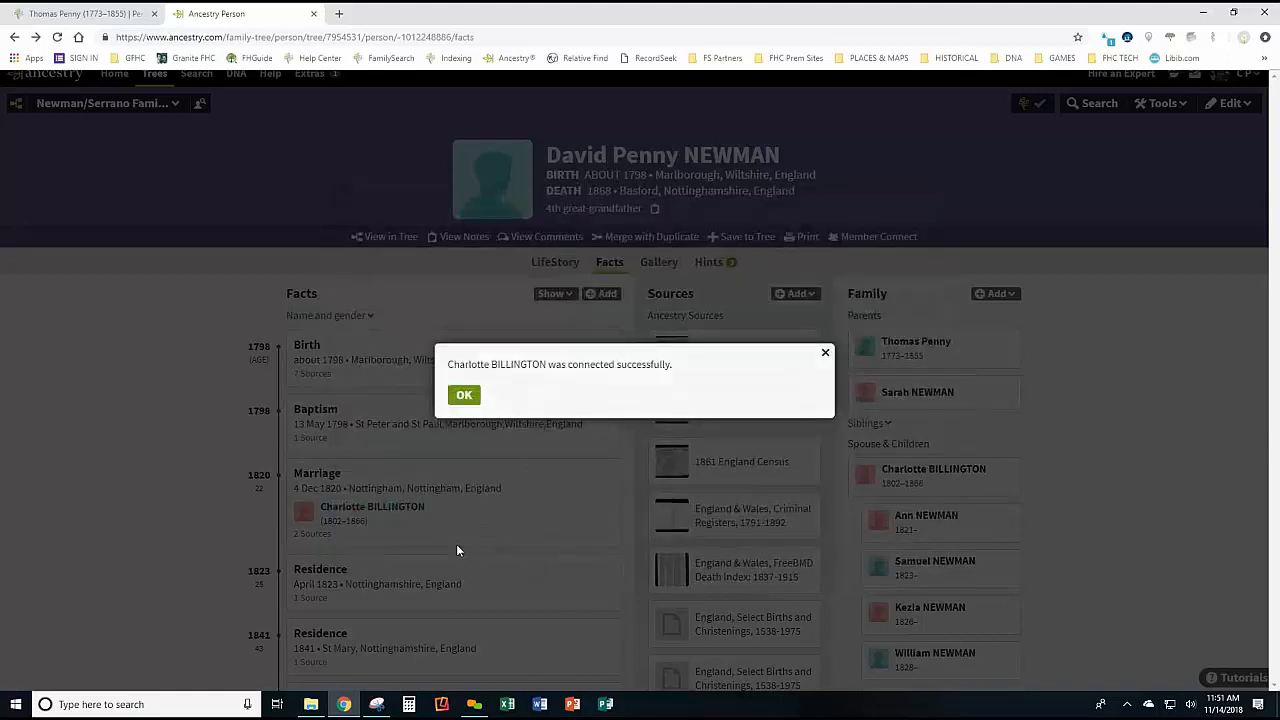
{"action": "left_click", "coordinate": [462, 397]}
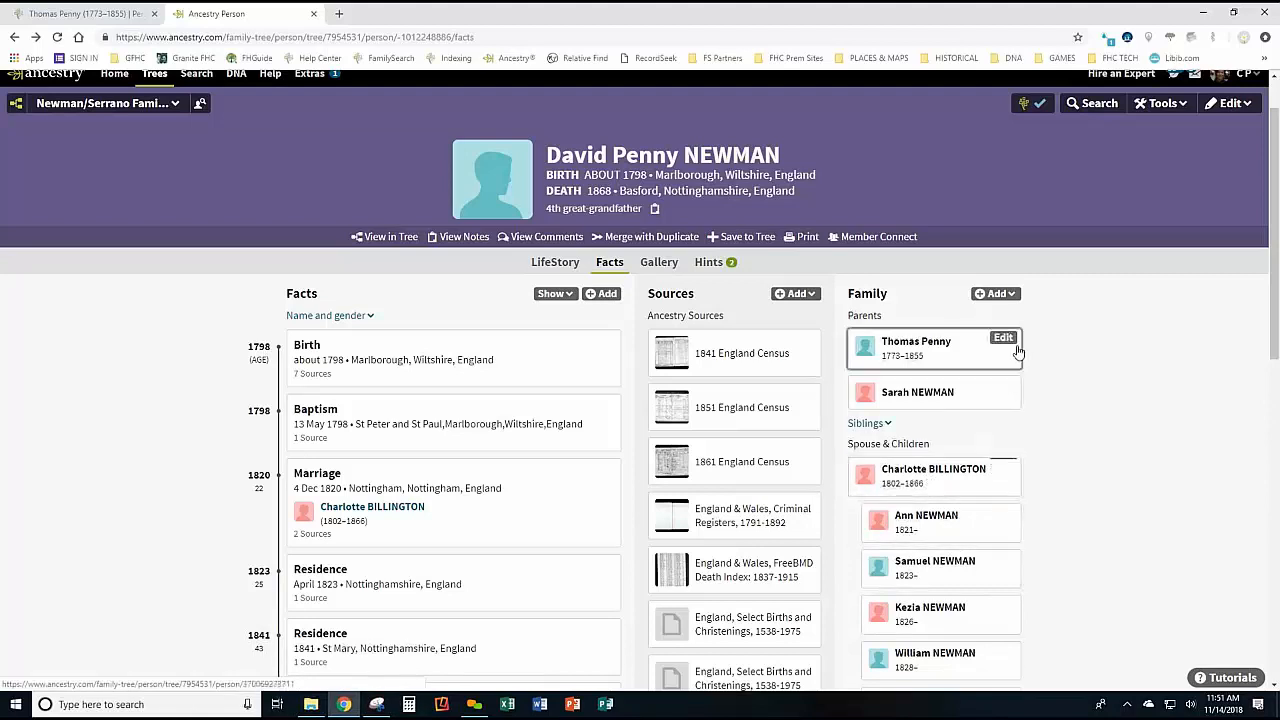
{"action": "left_click", "coordinate": [1026, 110]}
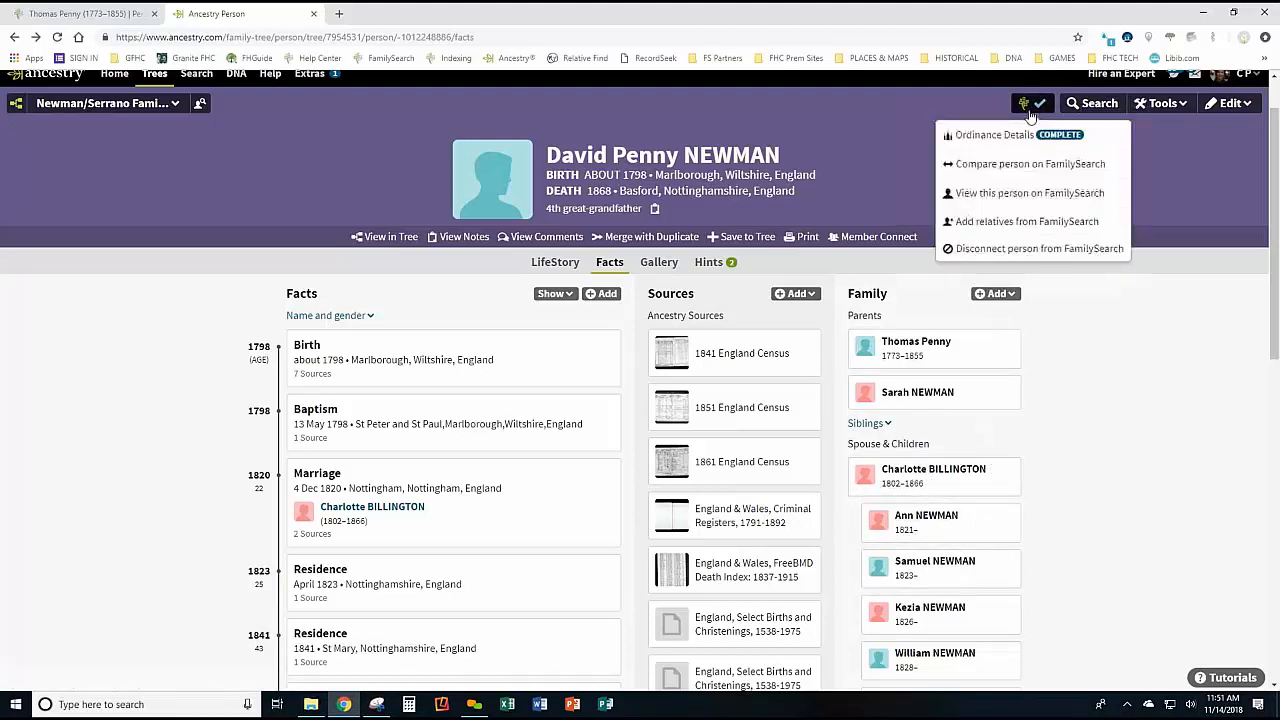
{"action": "left_click", "coordinate": [1240, 177]}
{"action": "scroll", "coordinate": [1092, 300], "scroll_direction": "up", "scroll_amount": 1}
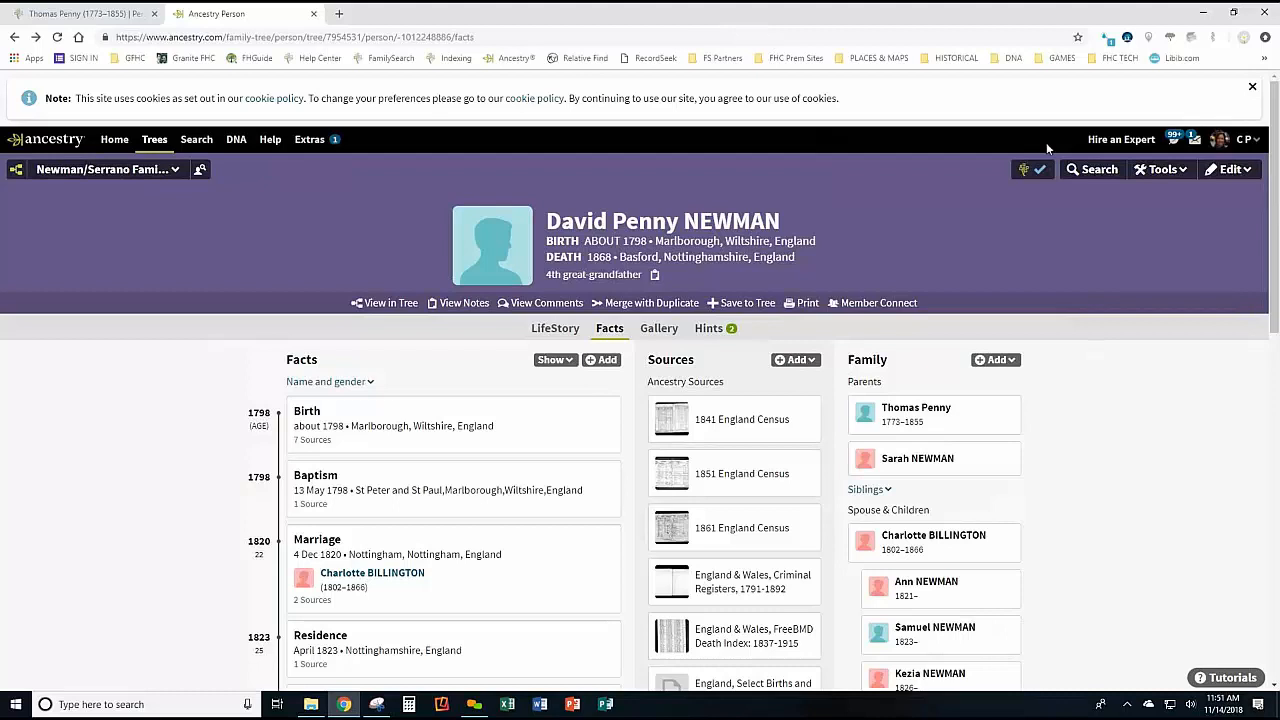
{"action": "left_click", "coordinate": [1004, 362]}
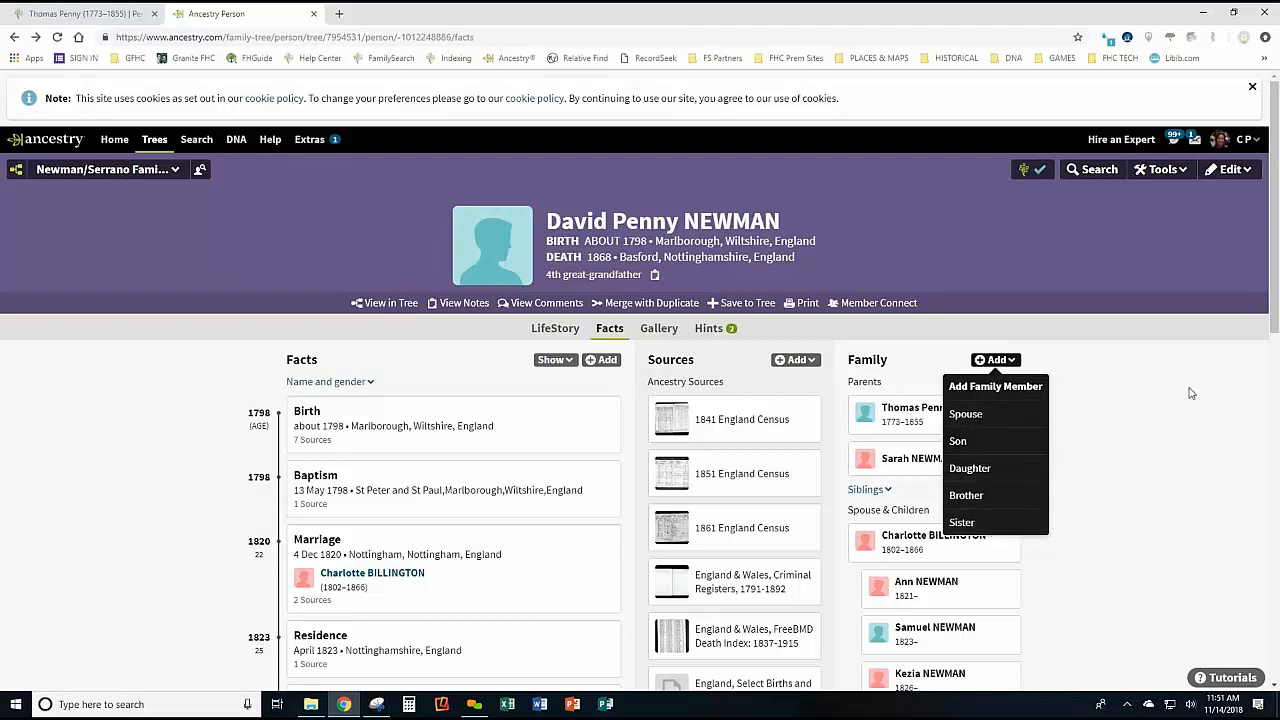
{"action": "left_click", "coordinate": [1257, 386]}
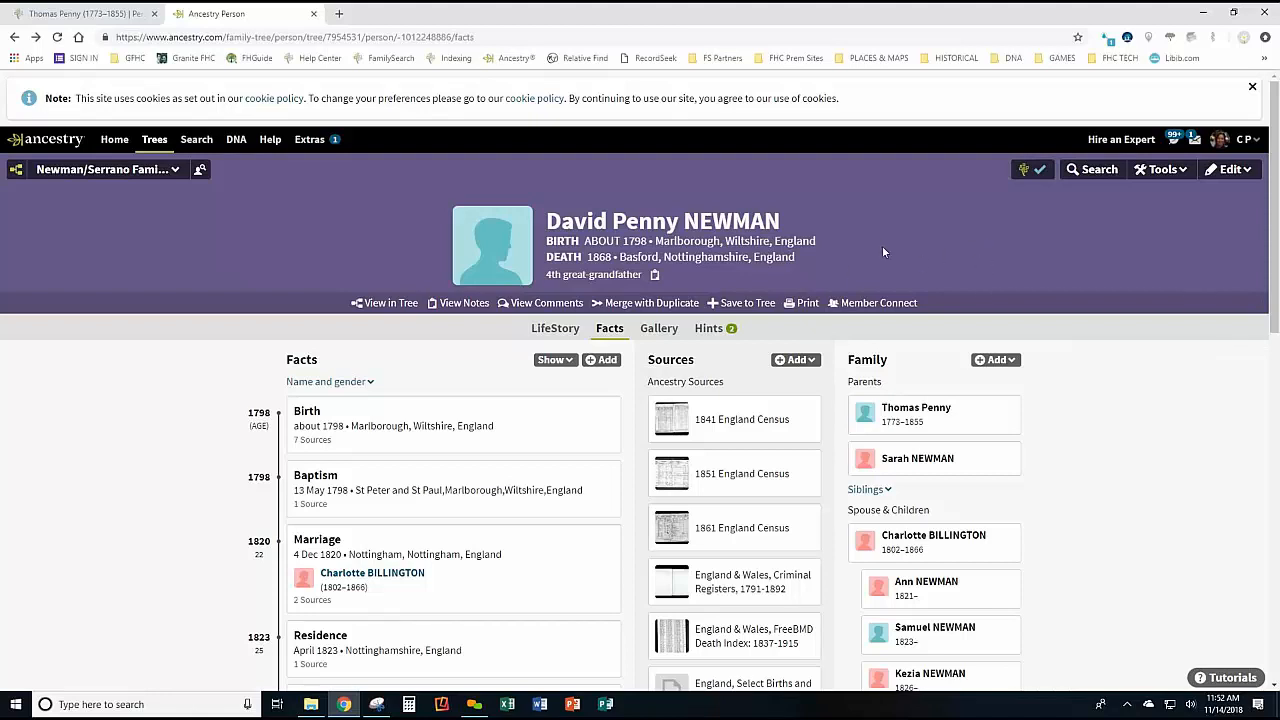
{"action": "scroll", "coordinate": [922, 288], "scroll_direction": "down", "scroll_amount": 1}
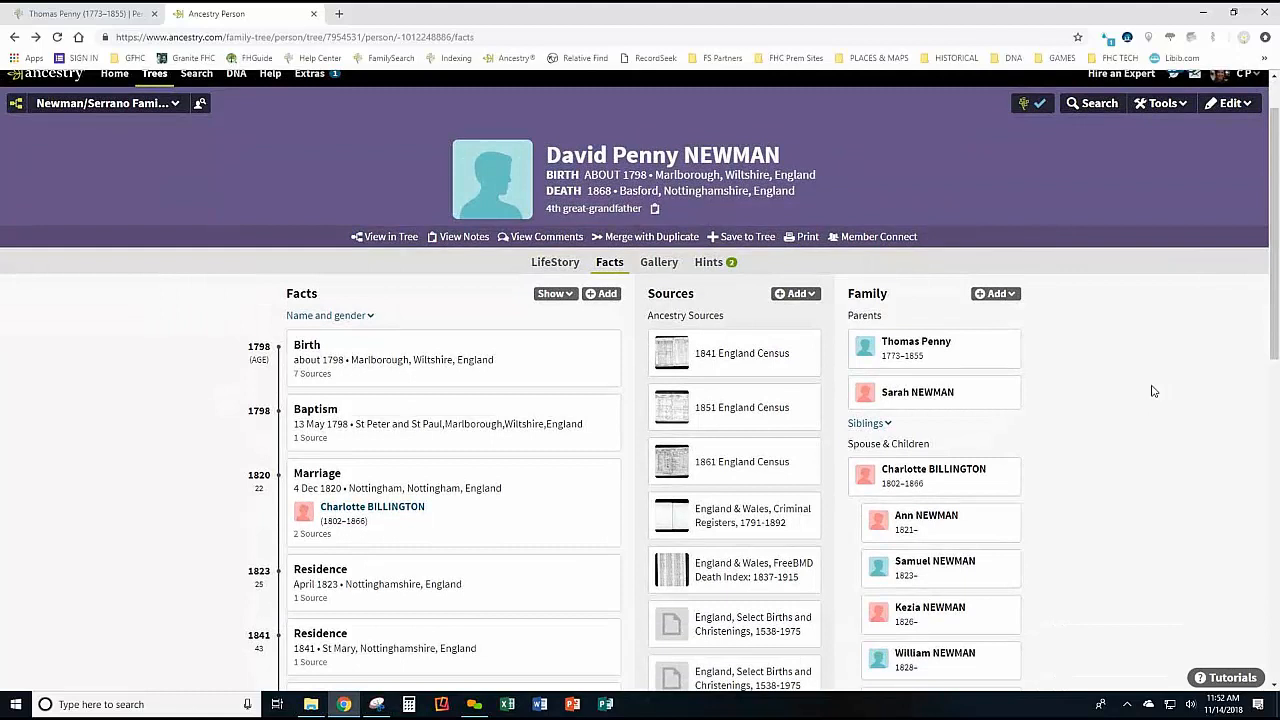
{"action": "scroll", "coordinate": [1146, 448], "scroll_direction": "down", "scroll_amount": 1}
{"action": "scroll", "coordinate": [1146, 448], "scroll_direction": "up", "scroll_amount": 2}
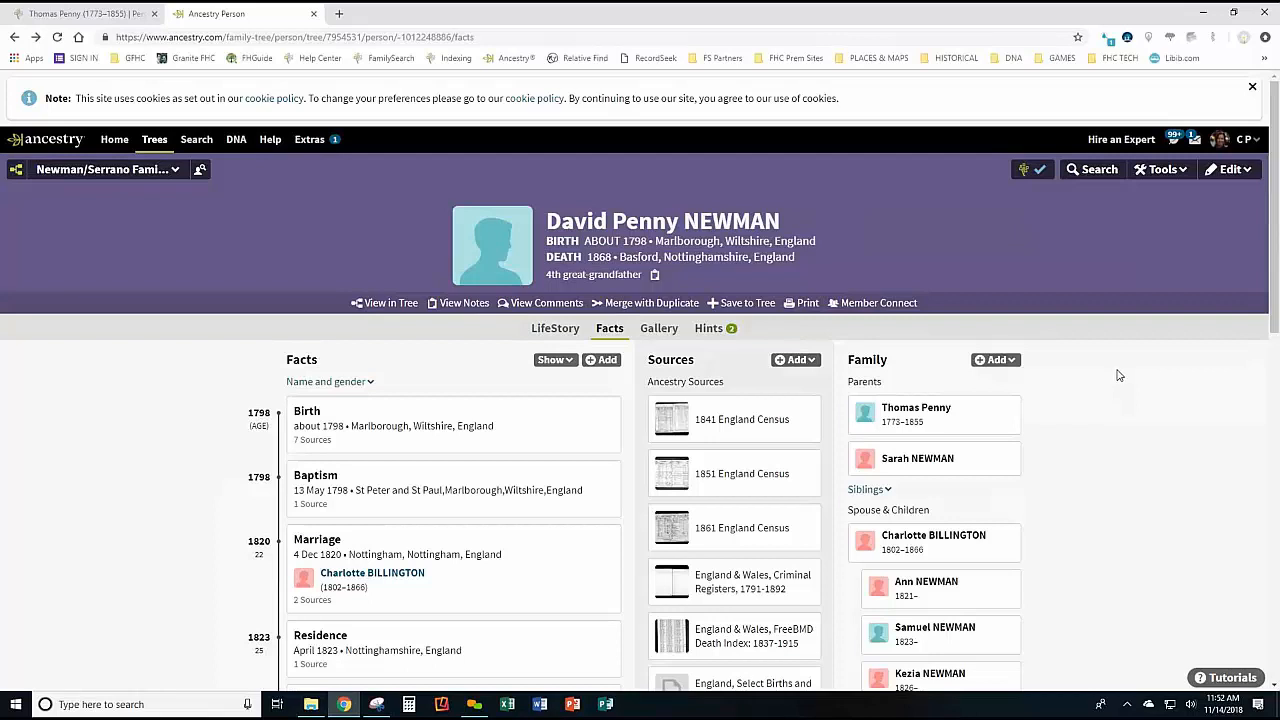
Open the 1773–1855 father's Ancestry profile, then switch to FamilySearch and examine his ancestors in the landscape pedigree.
{"action": "left_click", "coordinate": [921, 418]}
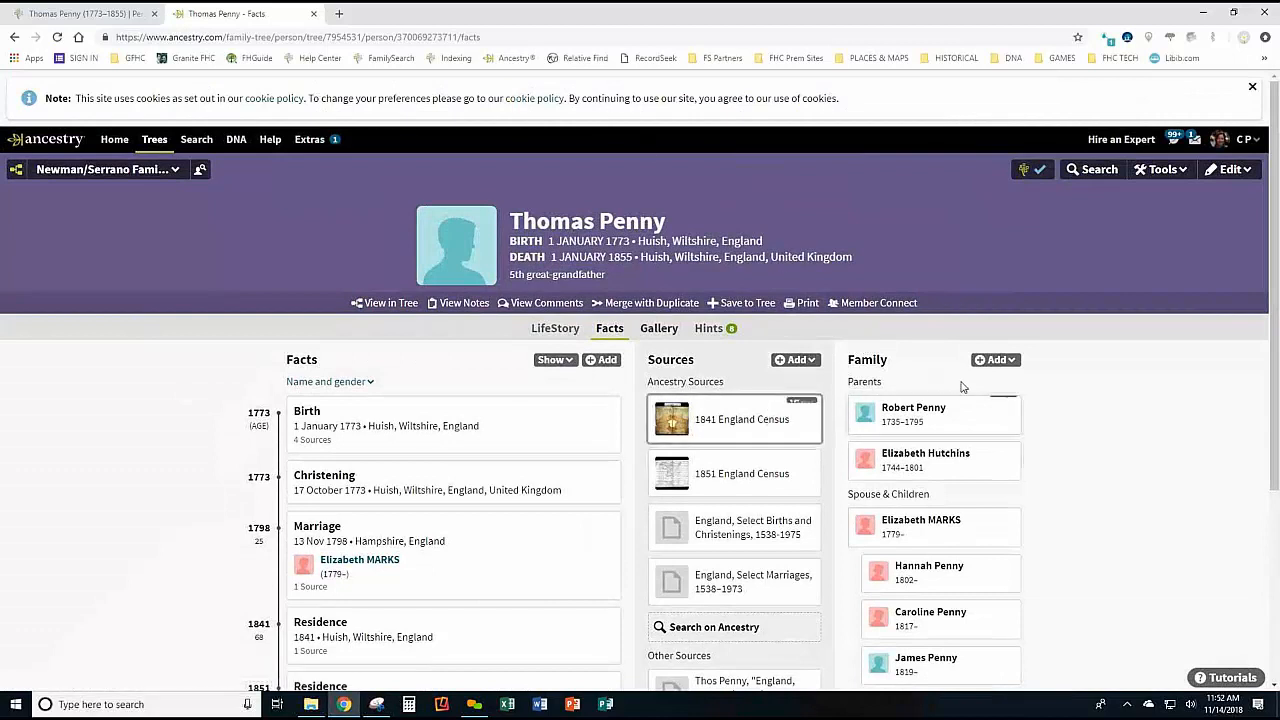
{"action": "left_click", "coordinate": [57, 14]}
{"action": "scroll", "coordinate": [779, 502], "scroll_direction": "up", "scroll_amount": 1}
{"action": "scroll", "coordinate": [779, 502], "scroll_direction": "up", "scroll_amount": 10}
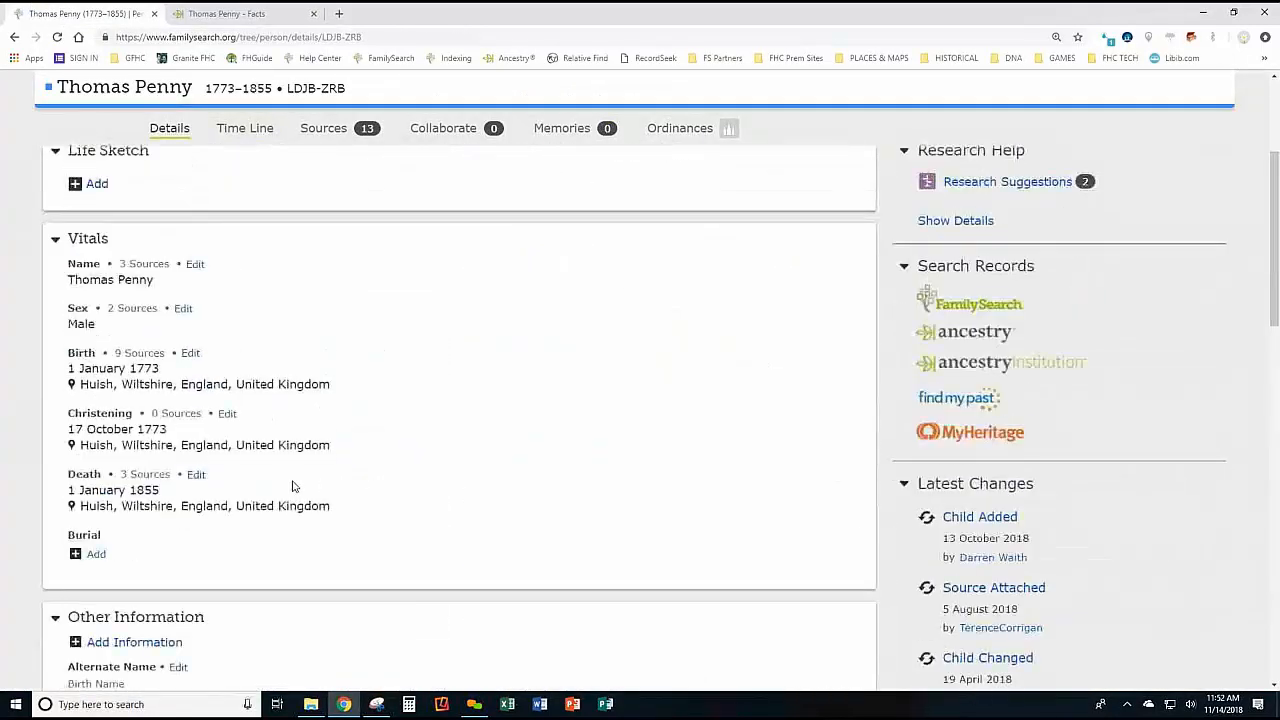
{"action": "left_click", "coordinate": [912, 265]}
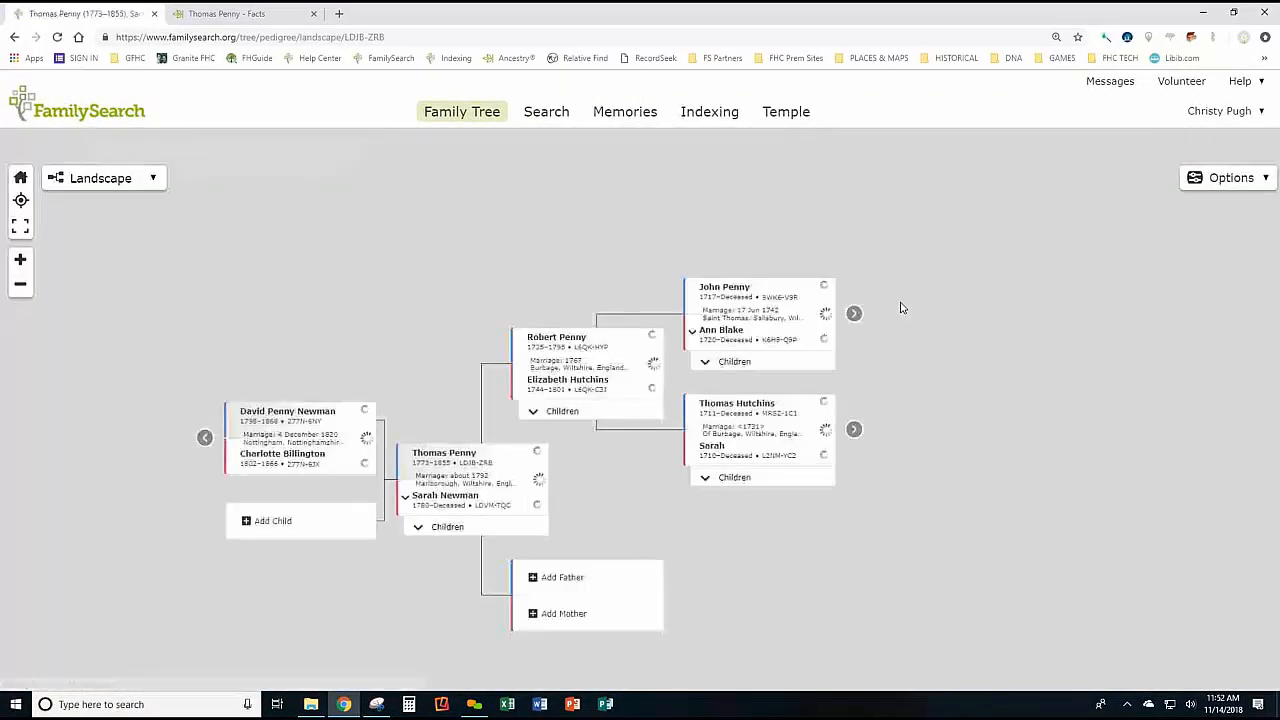
{"action": "left_click_drag", "start_coordinate": [858, 565], "coordinate": [743, 608]}
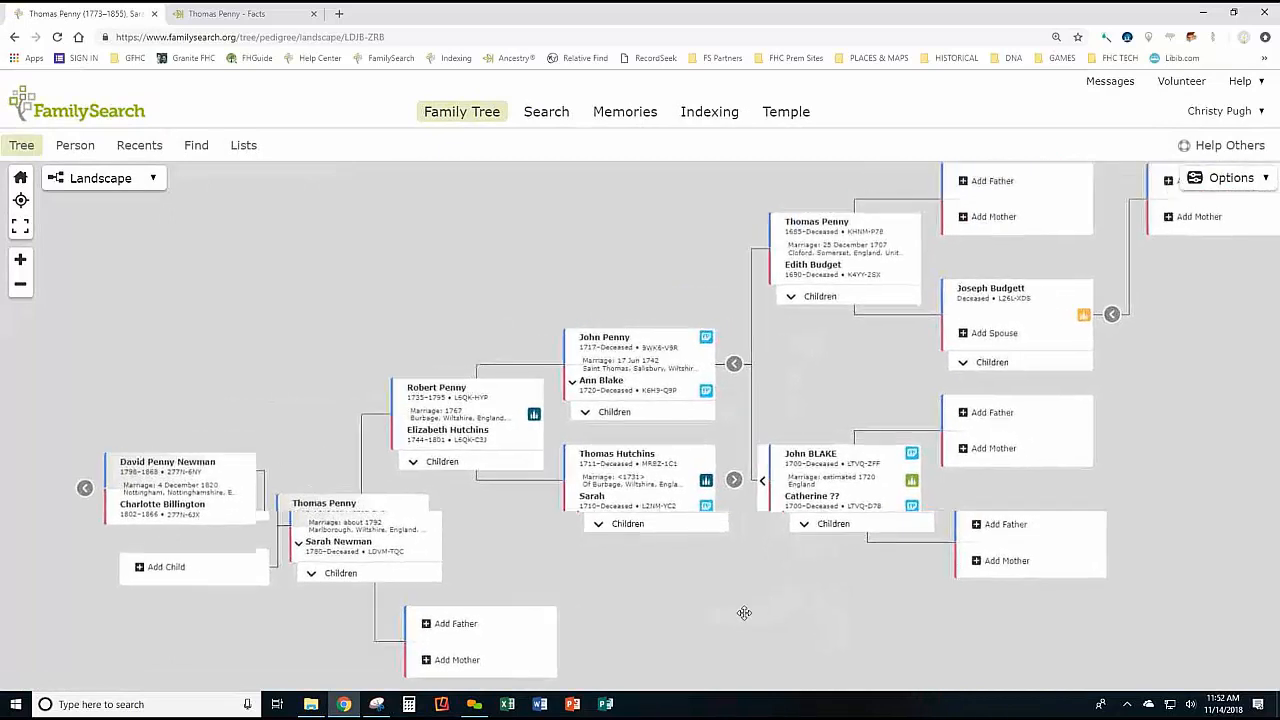
{"action": "left_click_drag", "start_coordinate": [838, 349], "coordinate": [801, 412]}
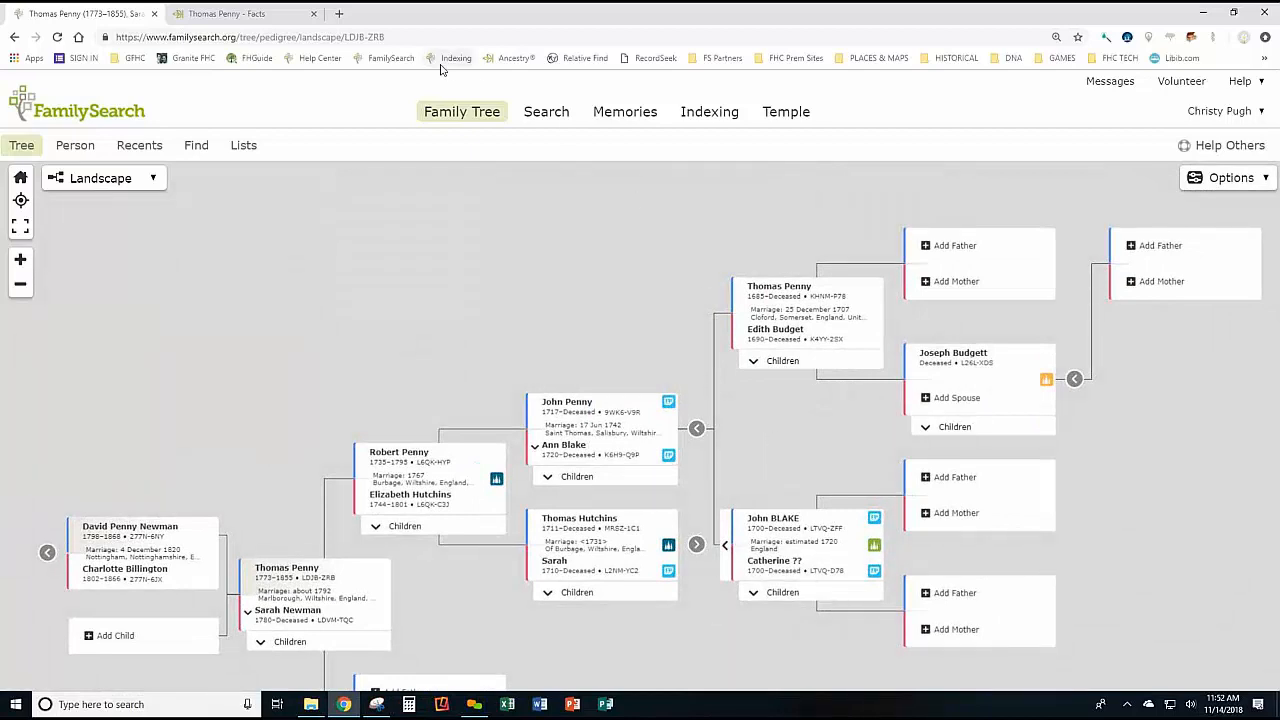
Switch to the father's Ancestry profile and review the FamilySearch options for adding immediate relatives or up to four generations, without adding anyone.
{"action": "left_click", "coordinate": [228, 15]}
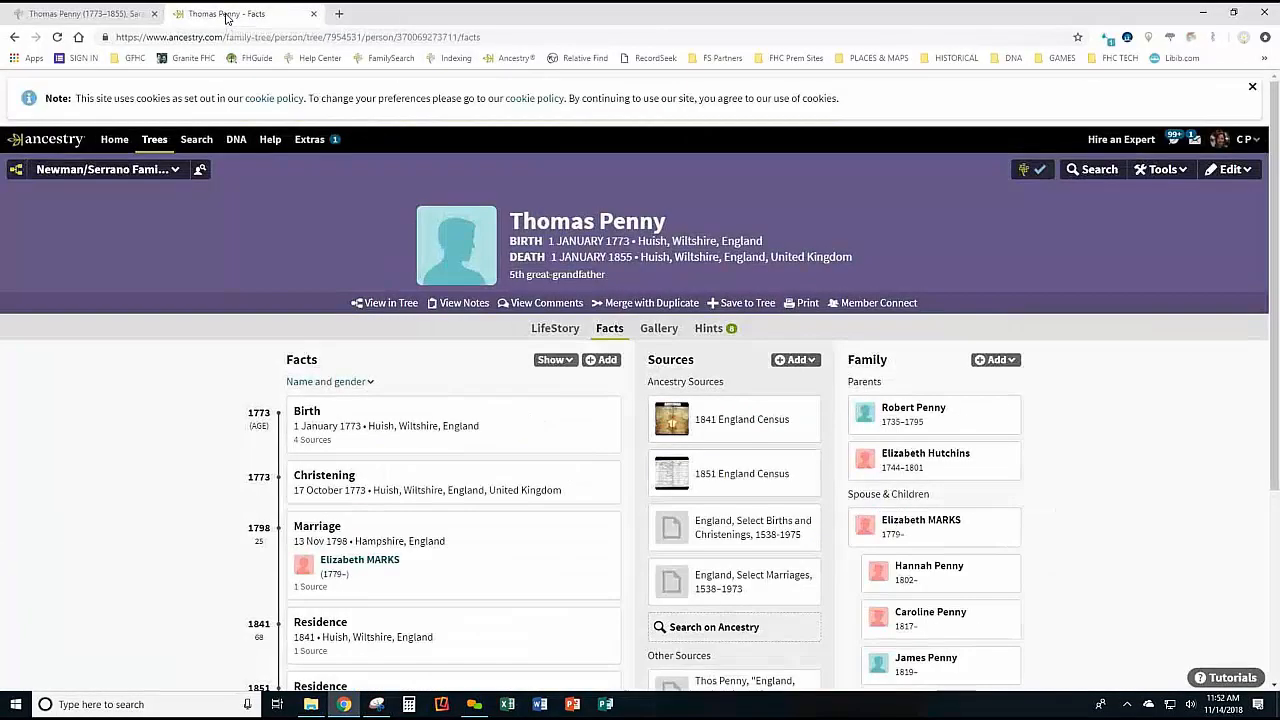
{"action": "left_click", "coordinate": [1024, 176]}
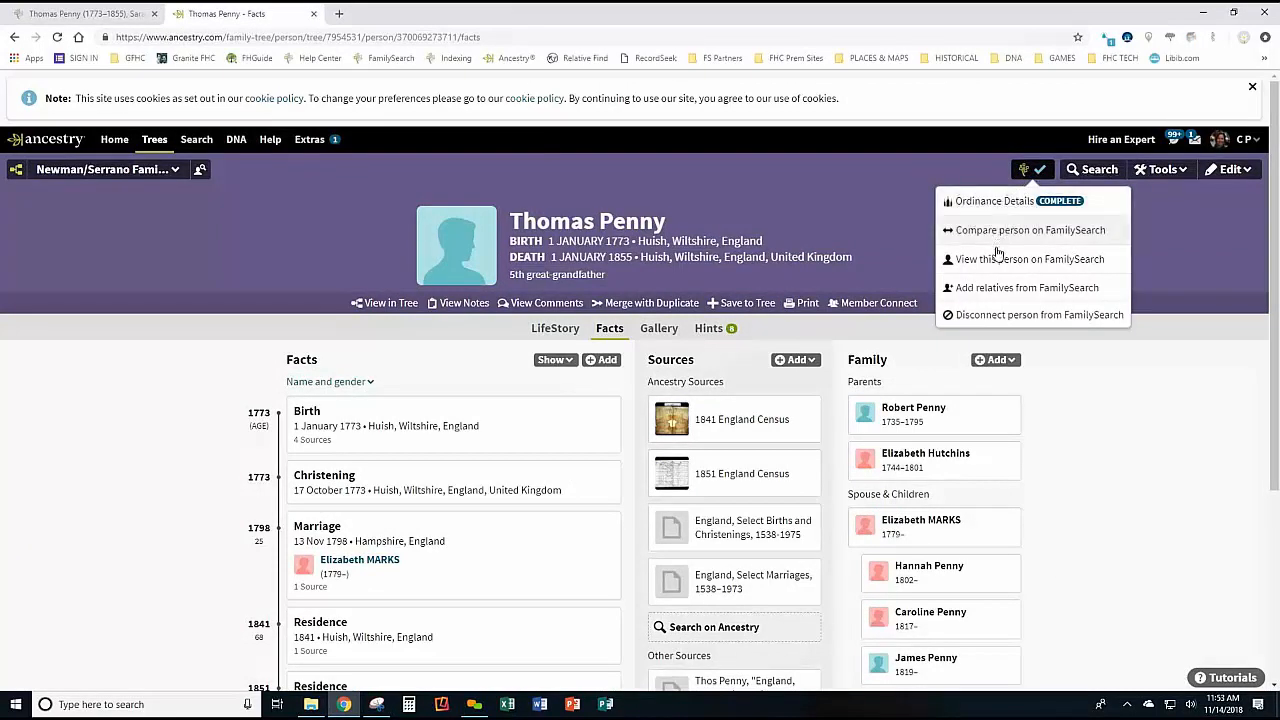
{"action": "left_click", "coordinate": [996, 290]}
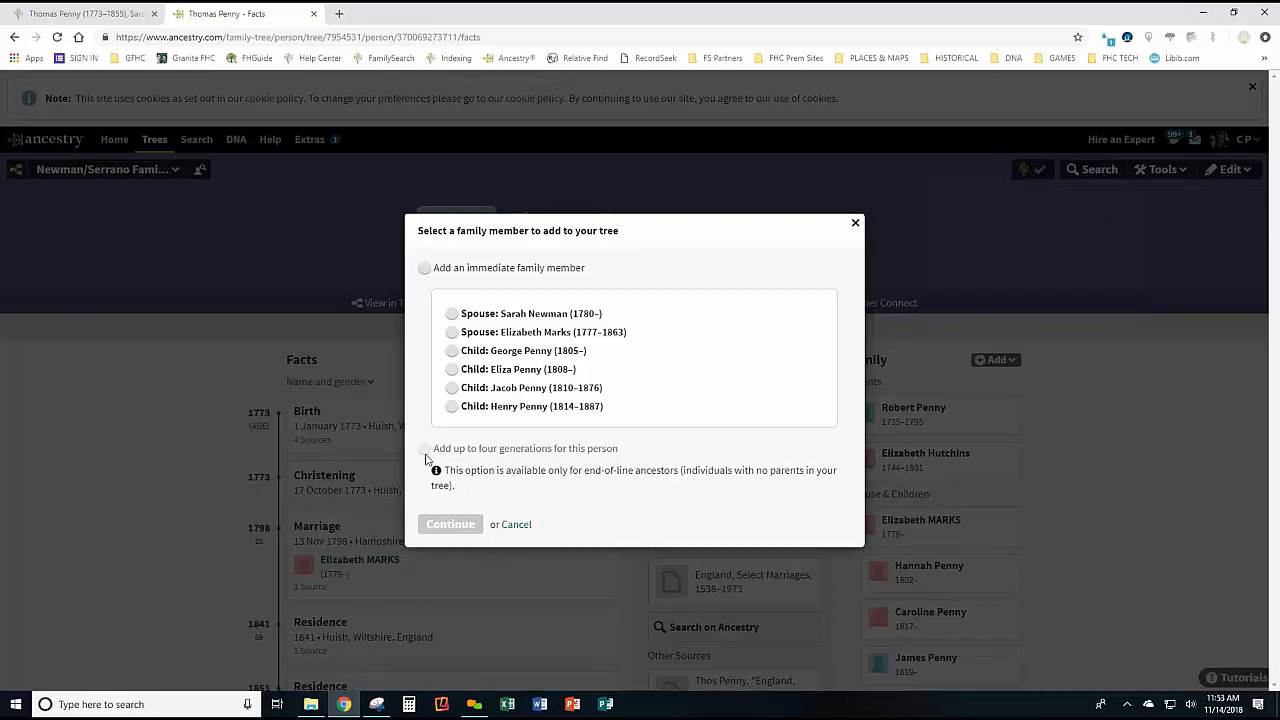
{"action": "left_click", "coordinate": [855, 223]}
{"action": "left_click", "coordinate": [1024, 172]}
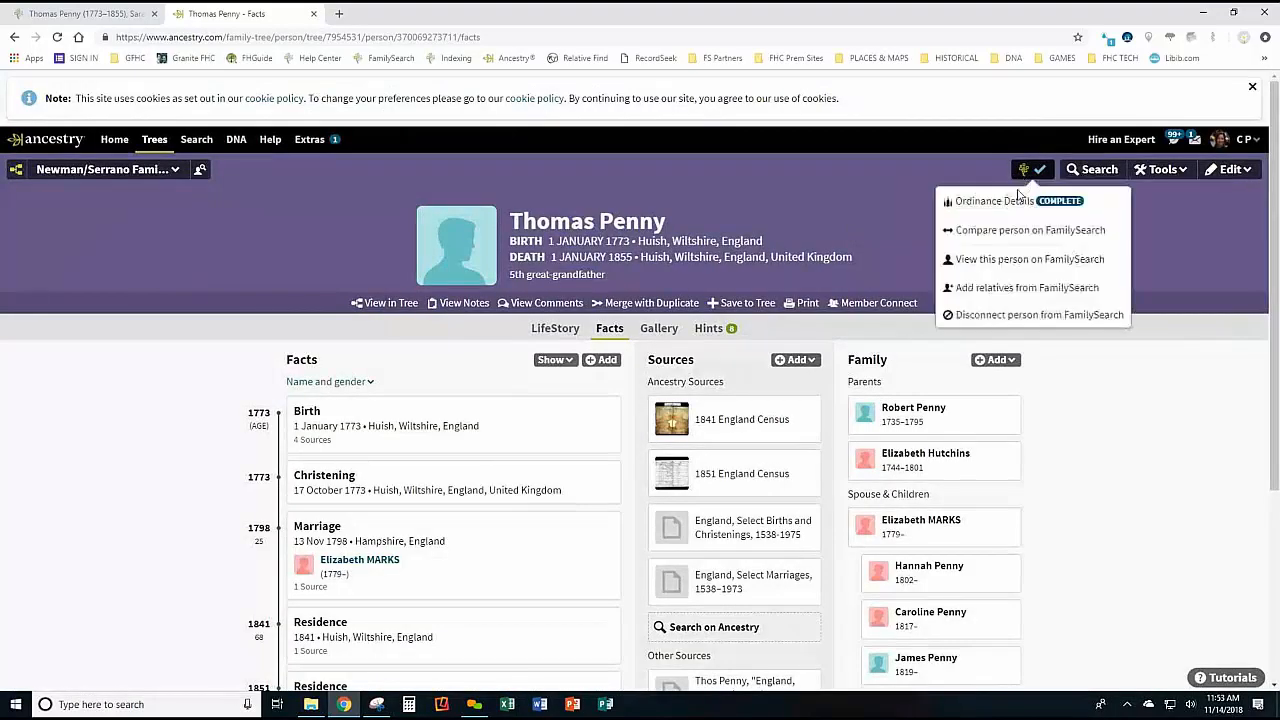
{"action": "left_click", "coordinate": [968, 289]}
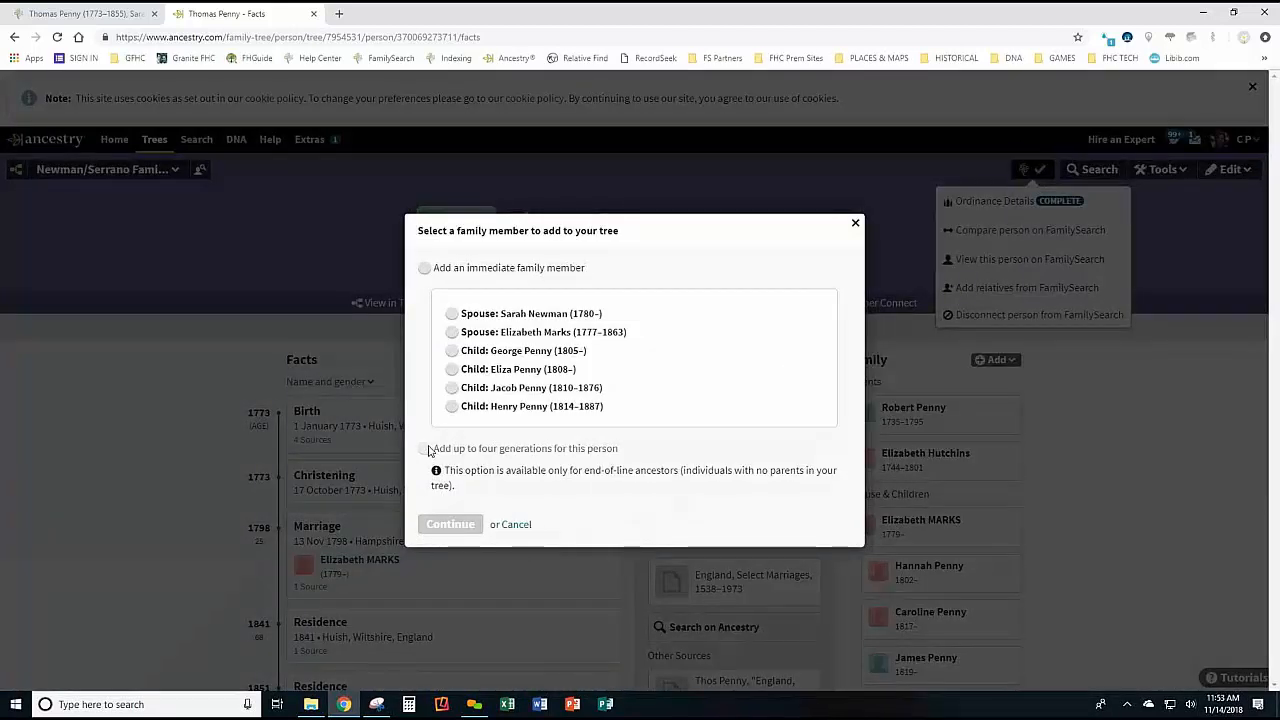
{"action": "left_click", "coordinate": [424, 267]}
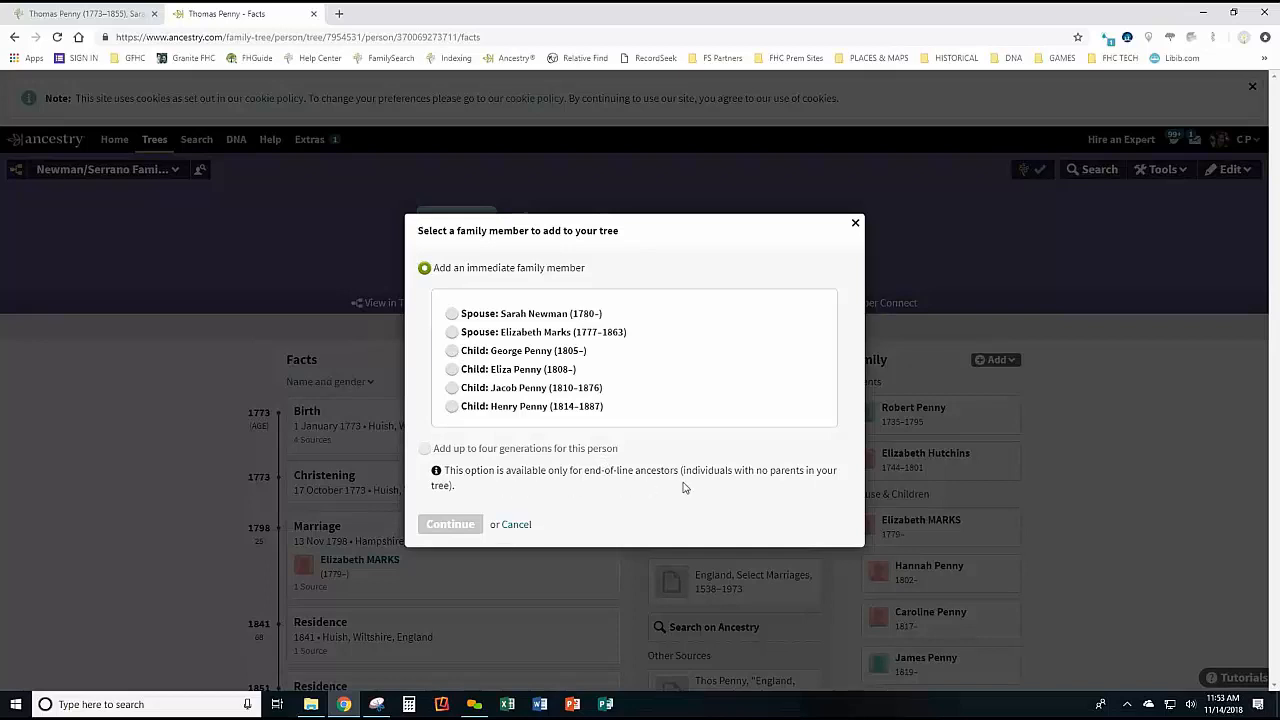
{"action": "left_click", "coordinate": [520, 525]}
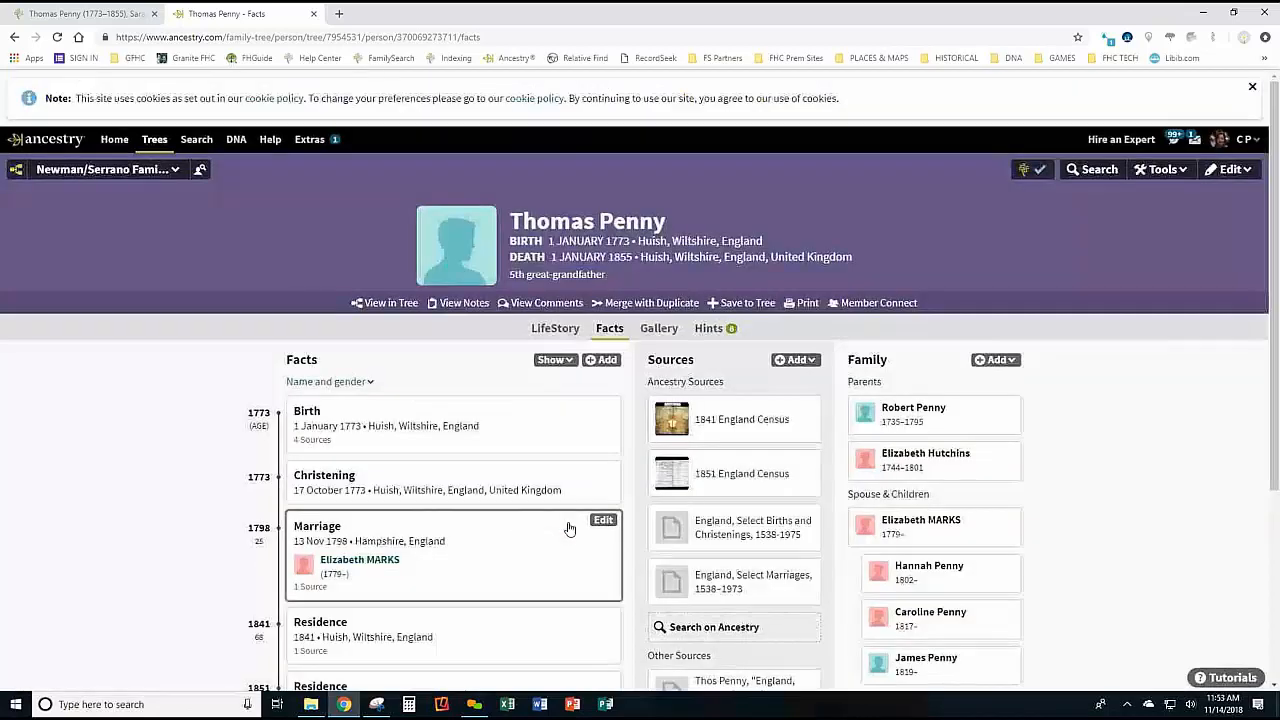
Open the Ancestry profile of the father's own father (1735–1795) and add up to four generations of his ancestors from FamilySearch.
{"action": "left_click", "coordinate": [912, 413]}
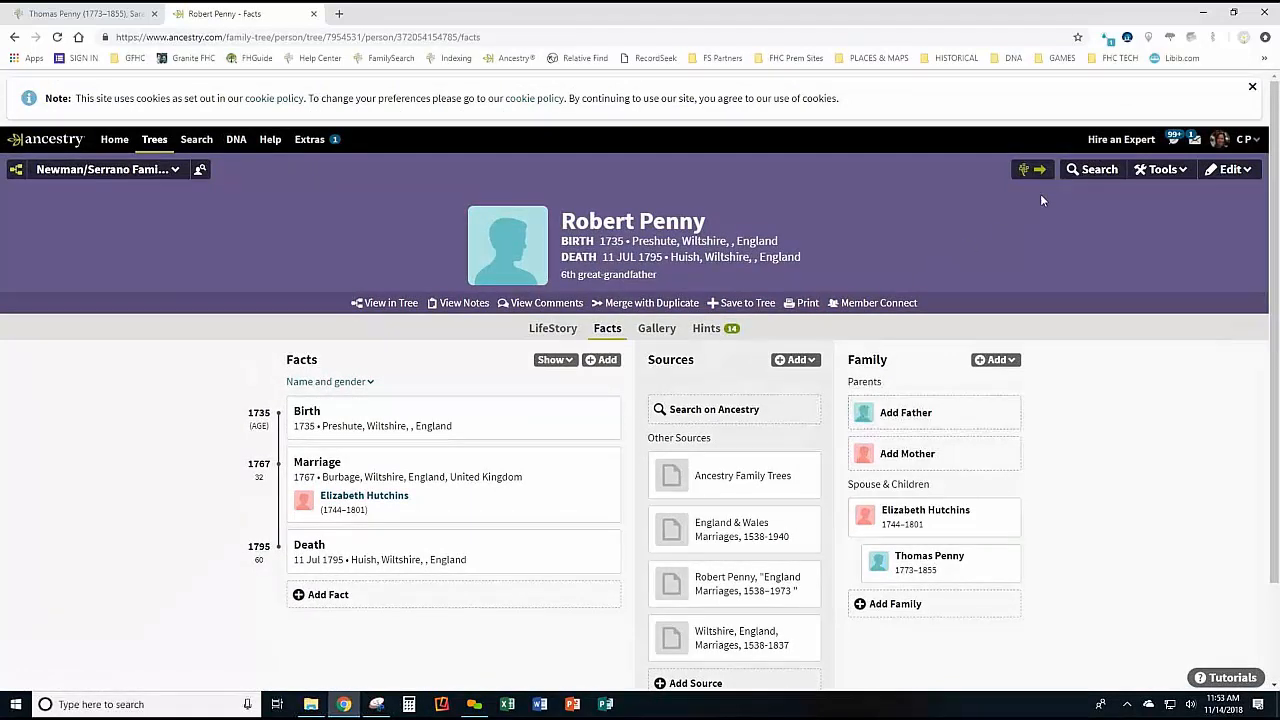
{"action": "left_click", "coordinate": [1037, 175]}
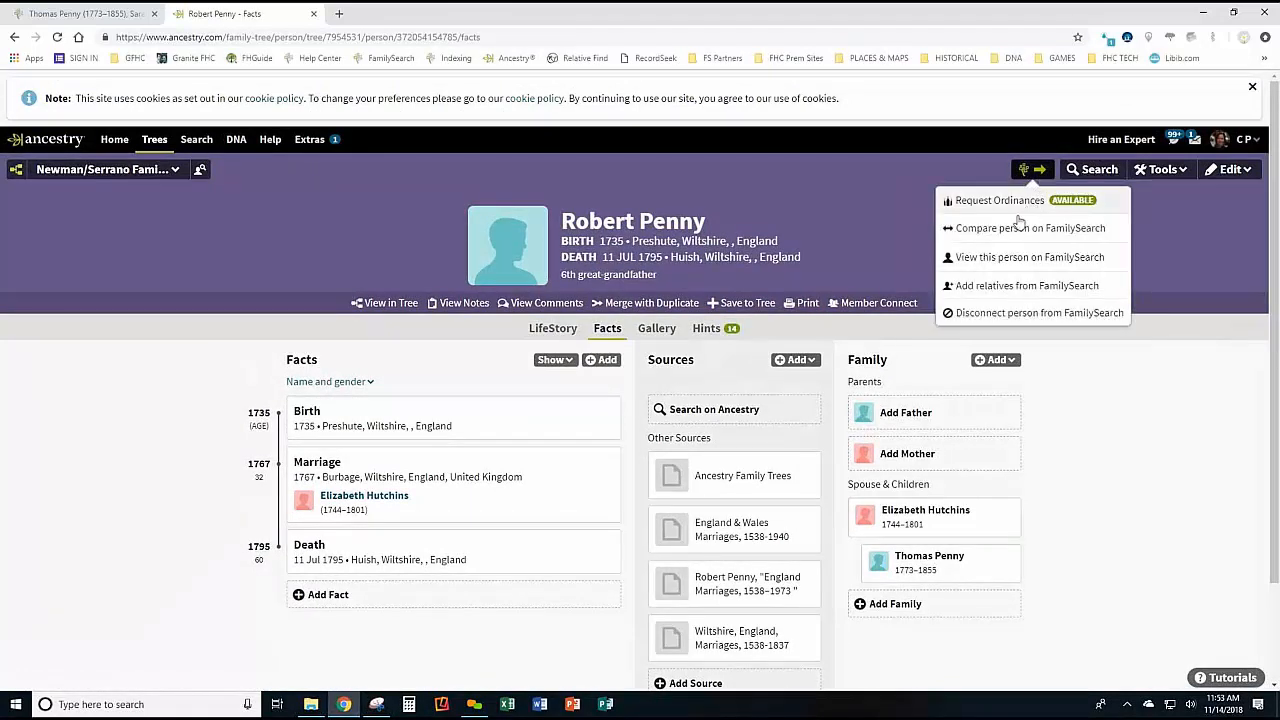
{"action": "left_click", "coordinate": [984, 287]}
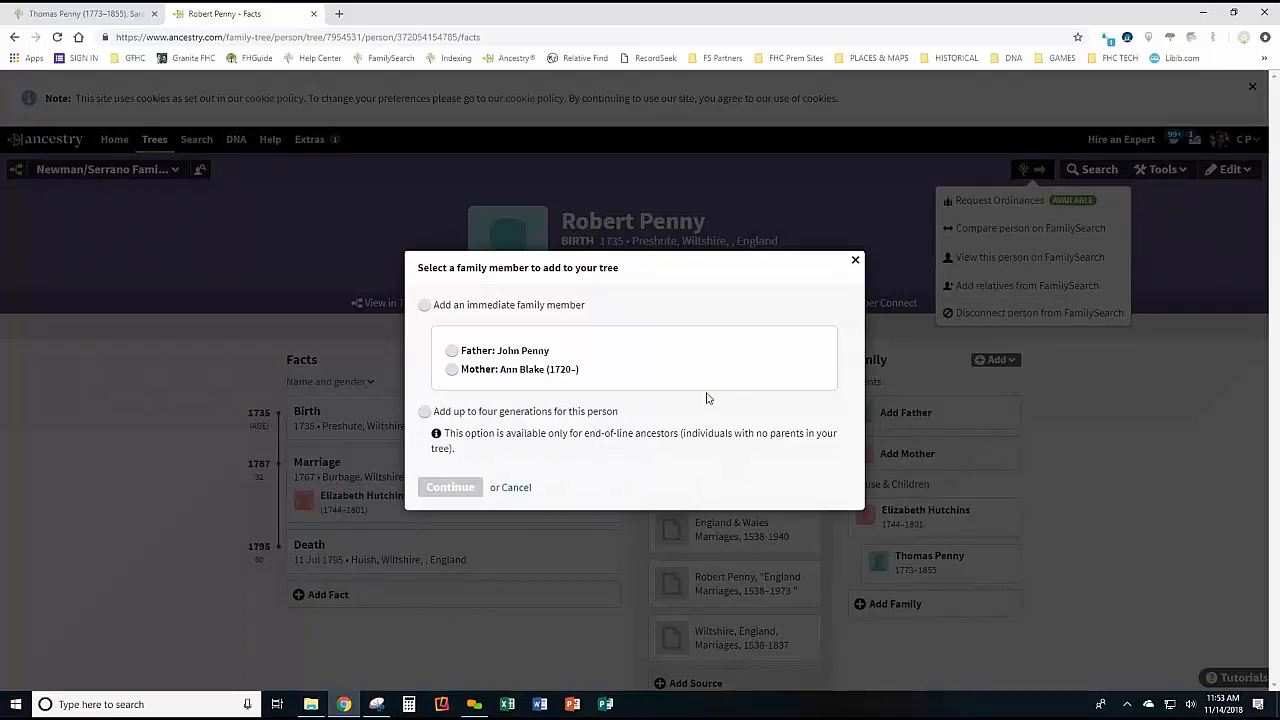
{"action": "left_click", "coordinate": [425, 412]}
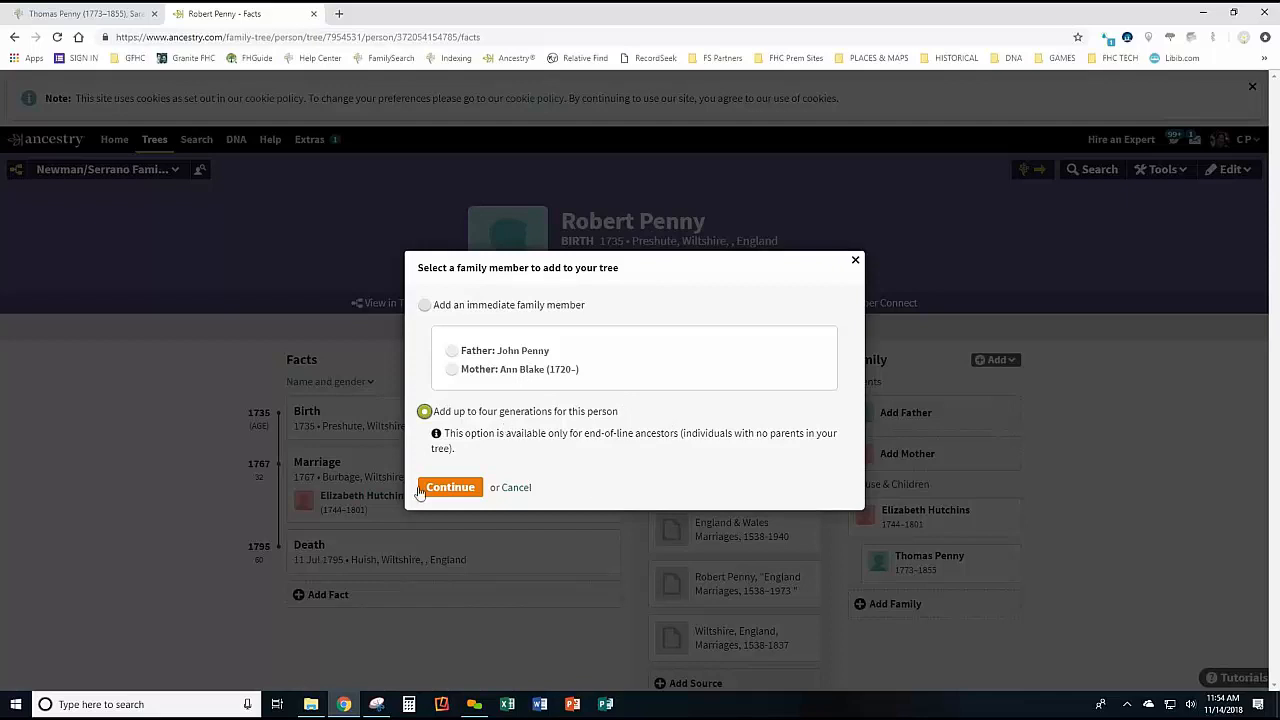
{"action": "left_click", "coordinate": [452, 487]}
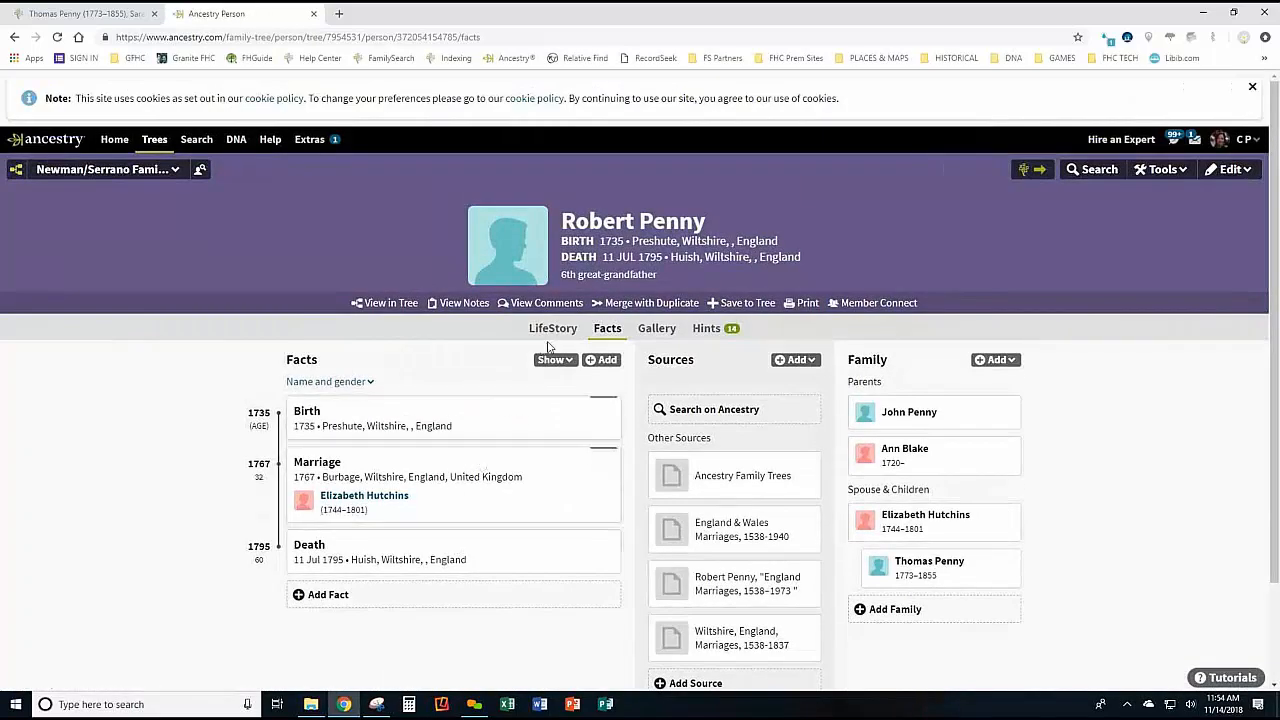
Show the 1735–1795 ancestor in the Ancestry pedigree and compare it with the FamilySearch pedigree, including the children of his parents.
{"action": "left_click", "coordinate": [391, 303]}
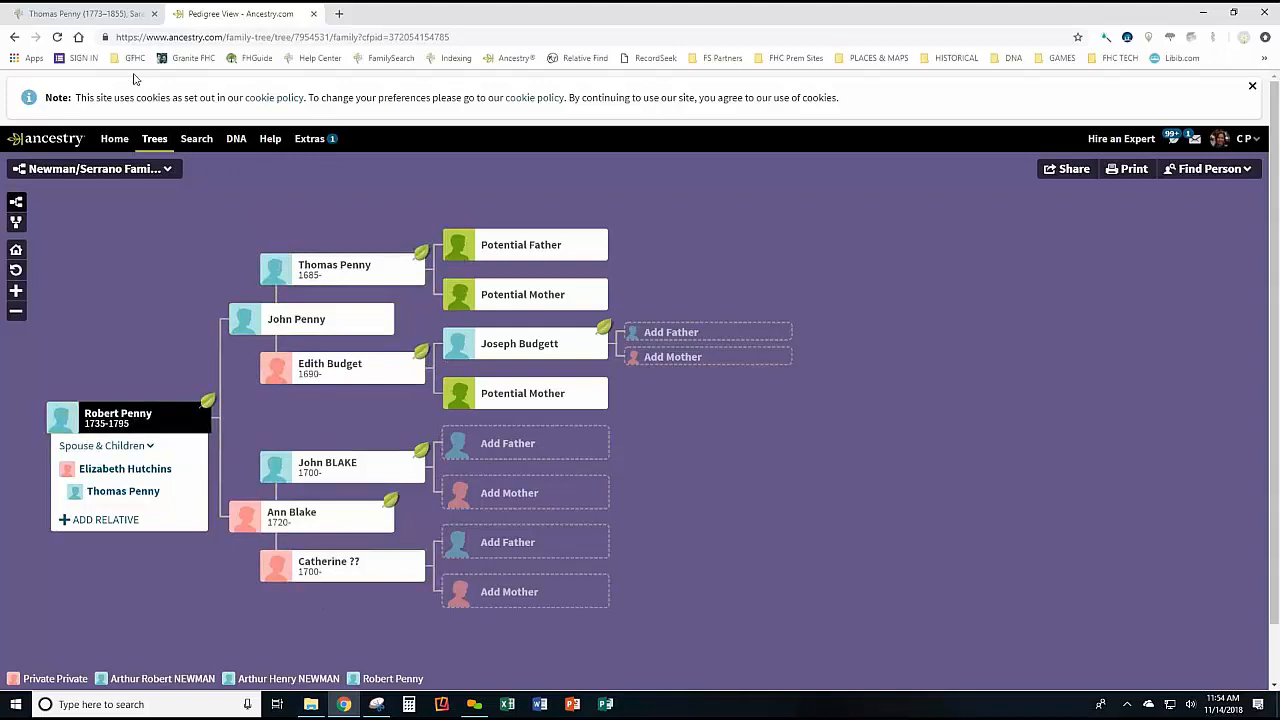
{"action": "left_click", "coordinate": [103, 15]}
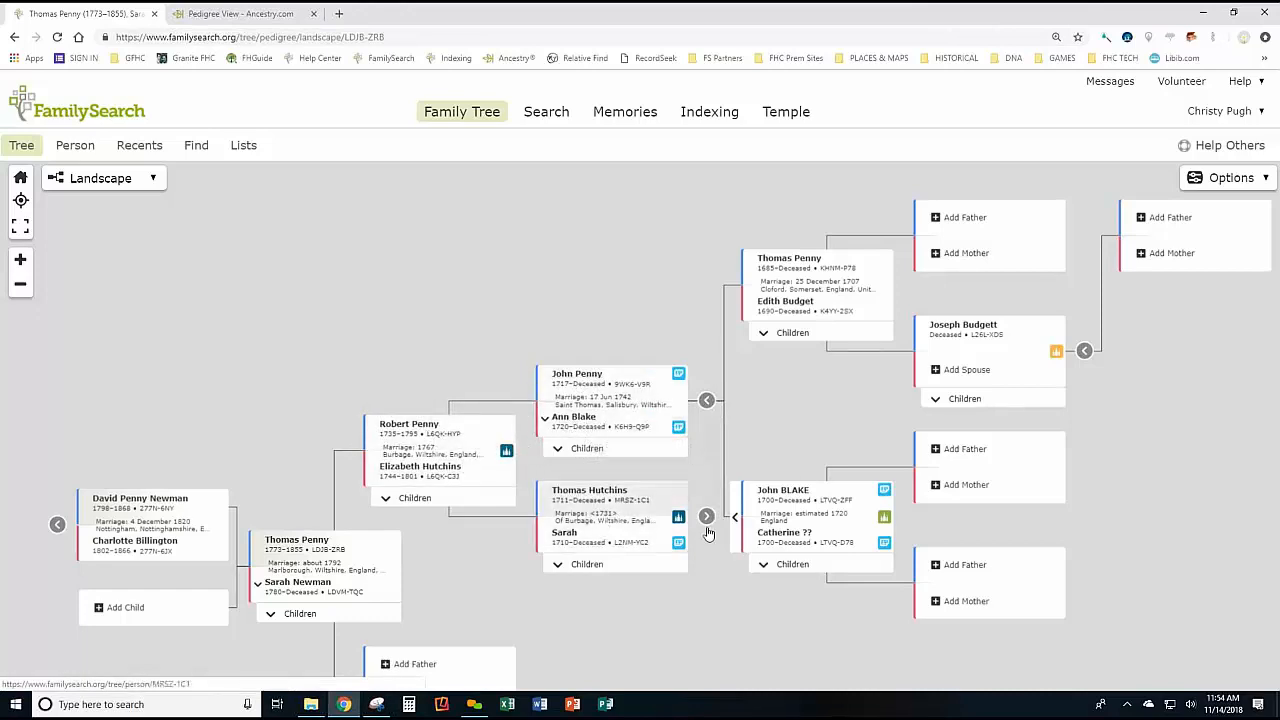
{"action": "left_click", "coordinate": [239, 14]}
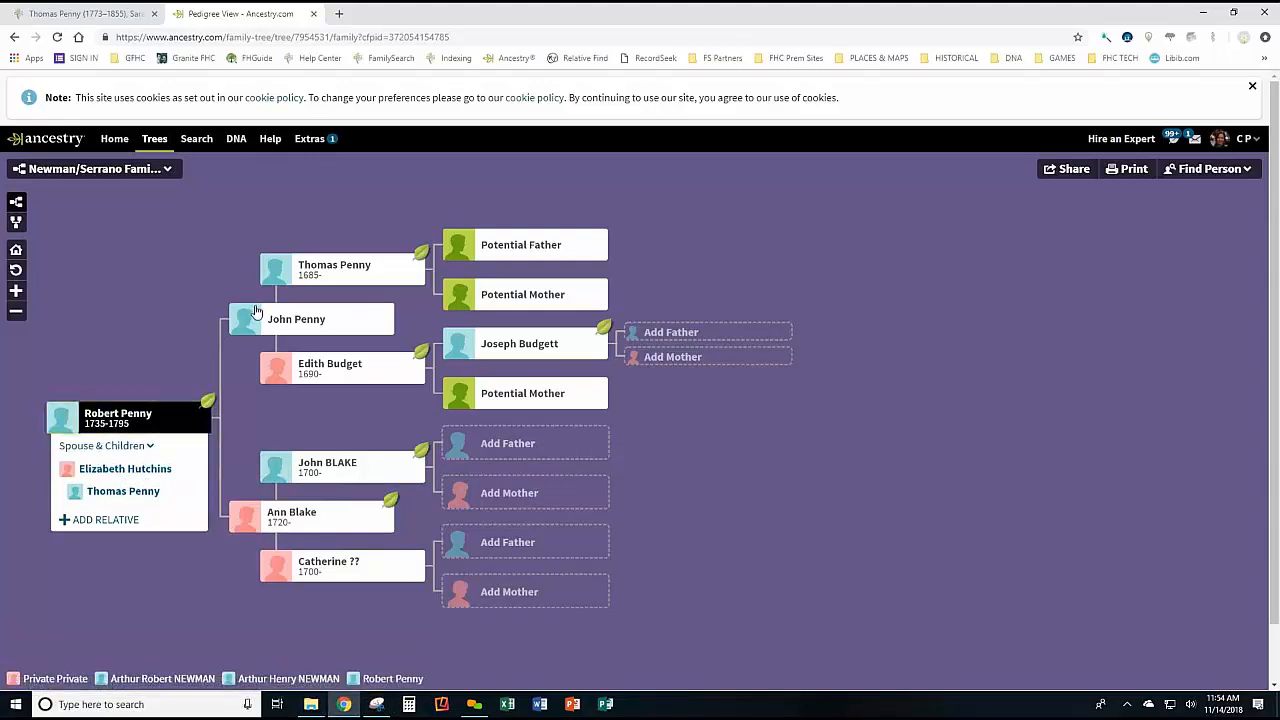
{"action": "left_click", "coordinate": [98, 10]}
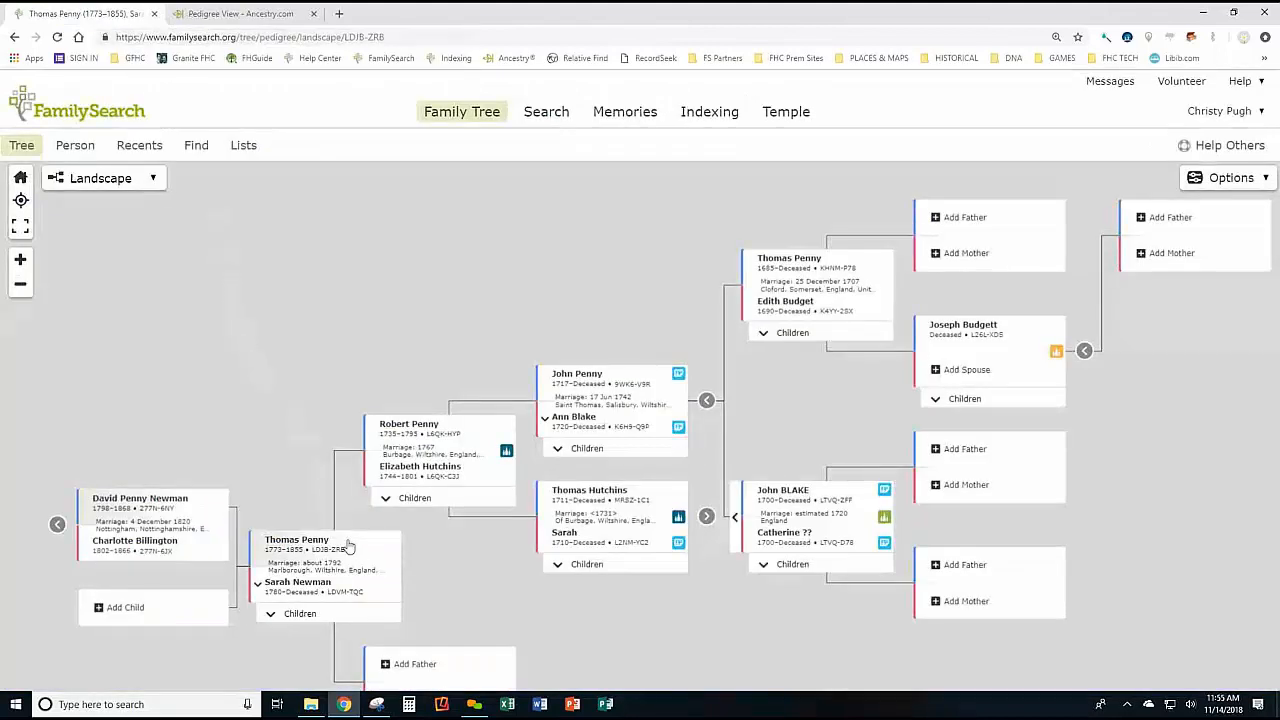
{"action": "left_click", "coordinate": [584, 450]}
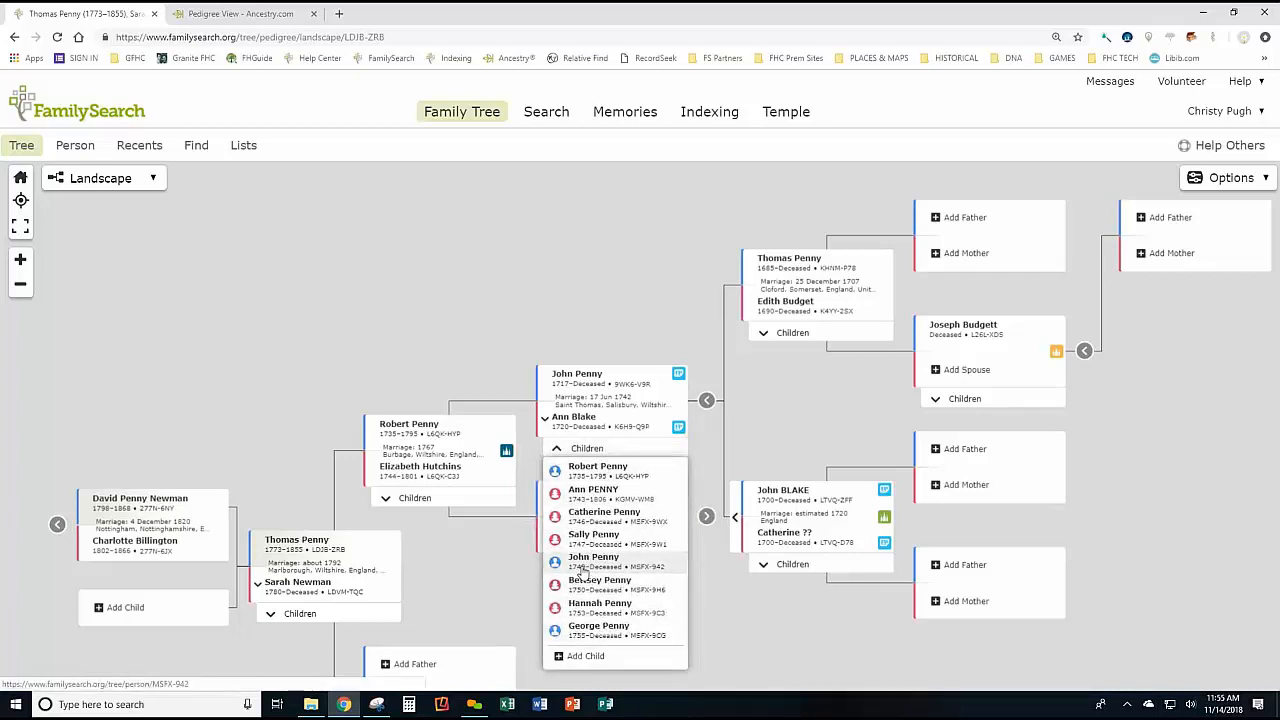
Switch to Ancestry, open the 1685-born ancestor's profile from the pedigree, review its FamilySearch options, and compare his descendants with the FamilySearch pedigree.
{"action": "left_click", "coordinate": [240, 13]}
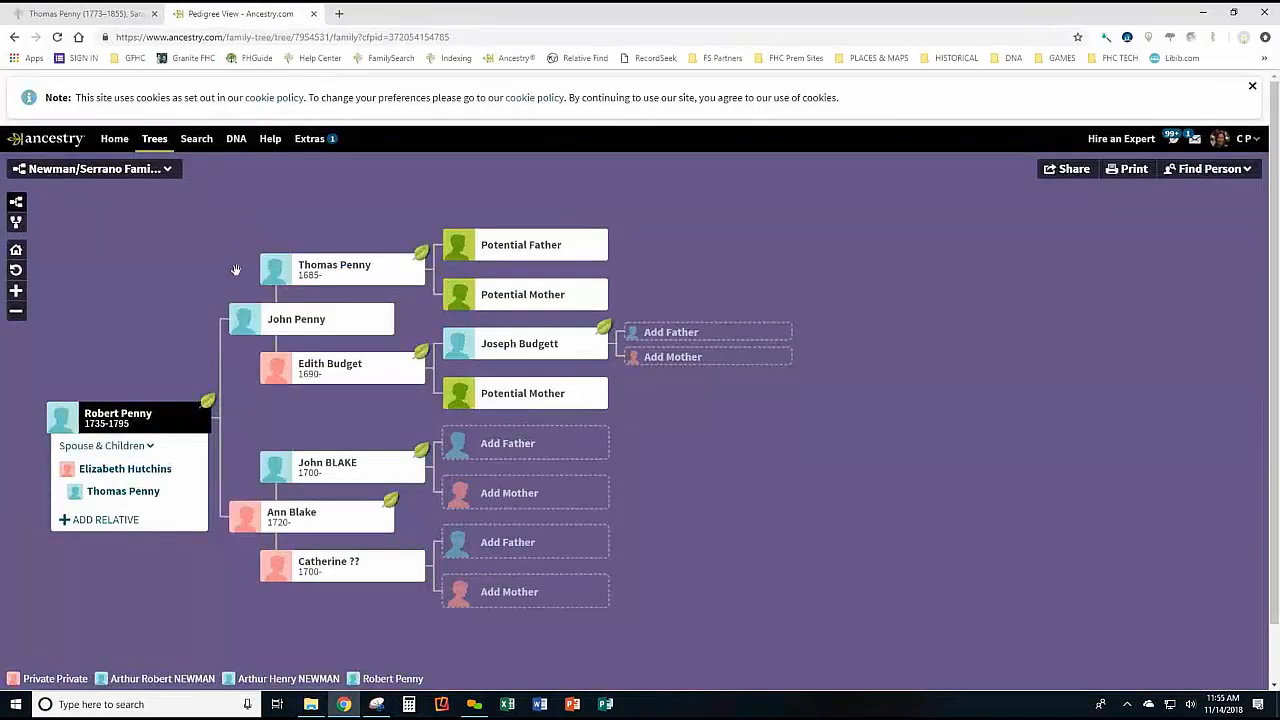
{"action": "left_click", "coordinate": [346, 273]}
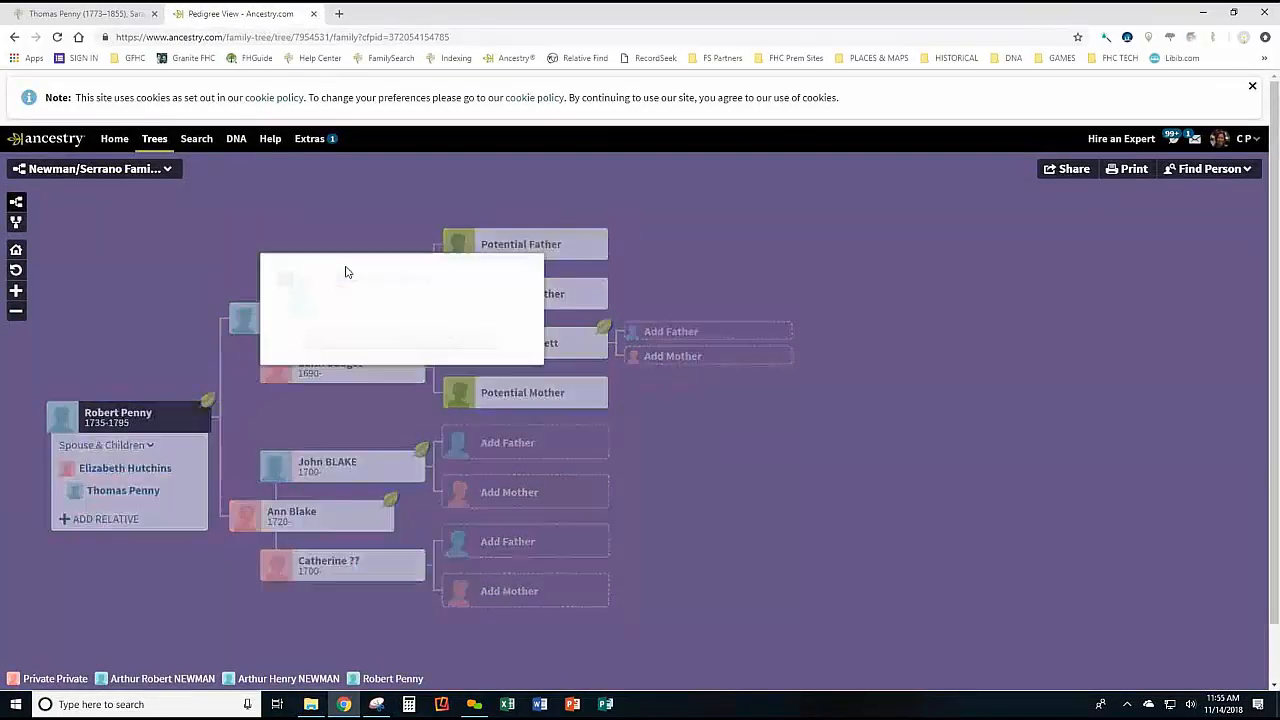
{"action": "left_click", "coordinate": [330, 350]}
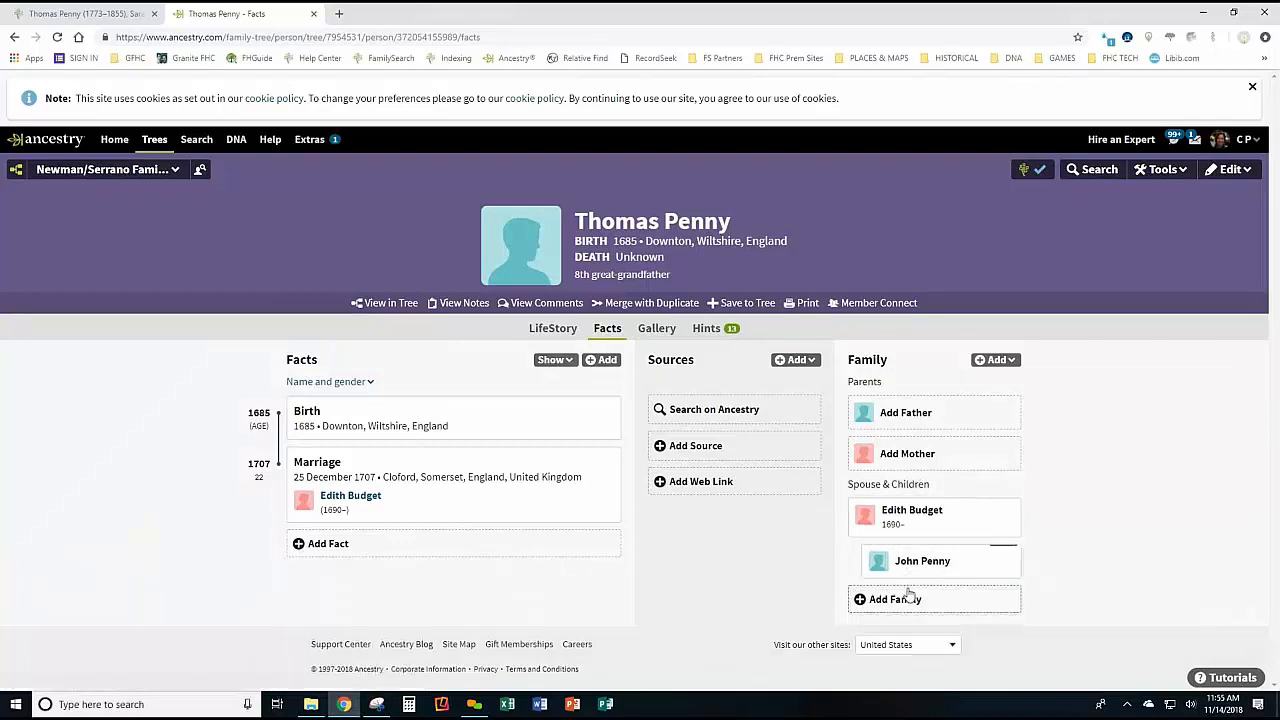
{"action": "left_click", "coordinate": [1038, 172]}
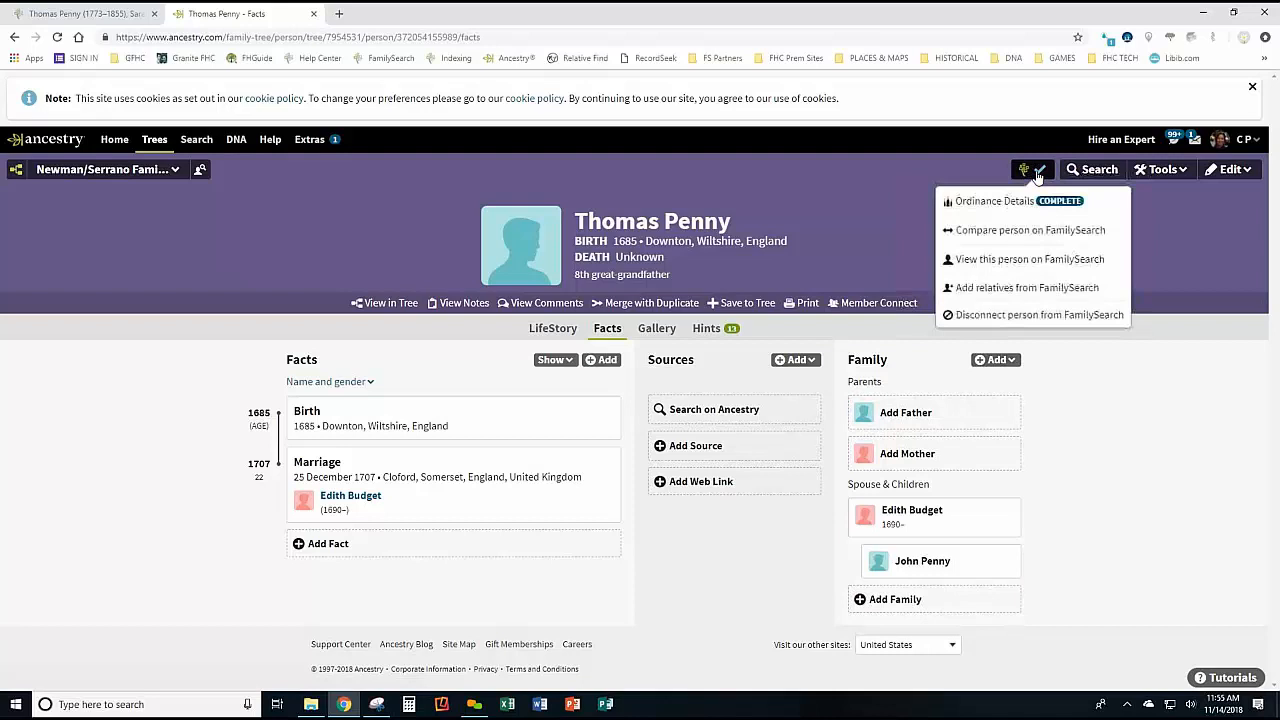
{"action": "left_click", "coordinate": [1186, 460]}
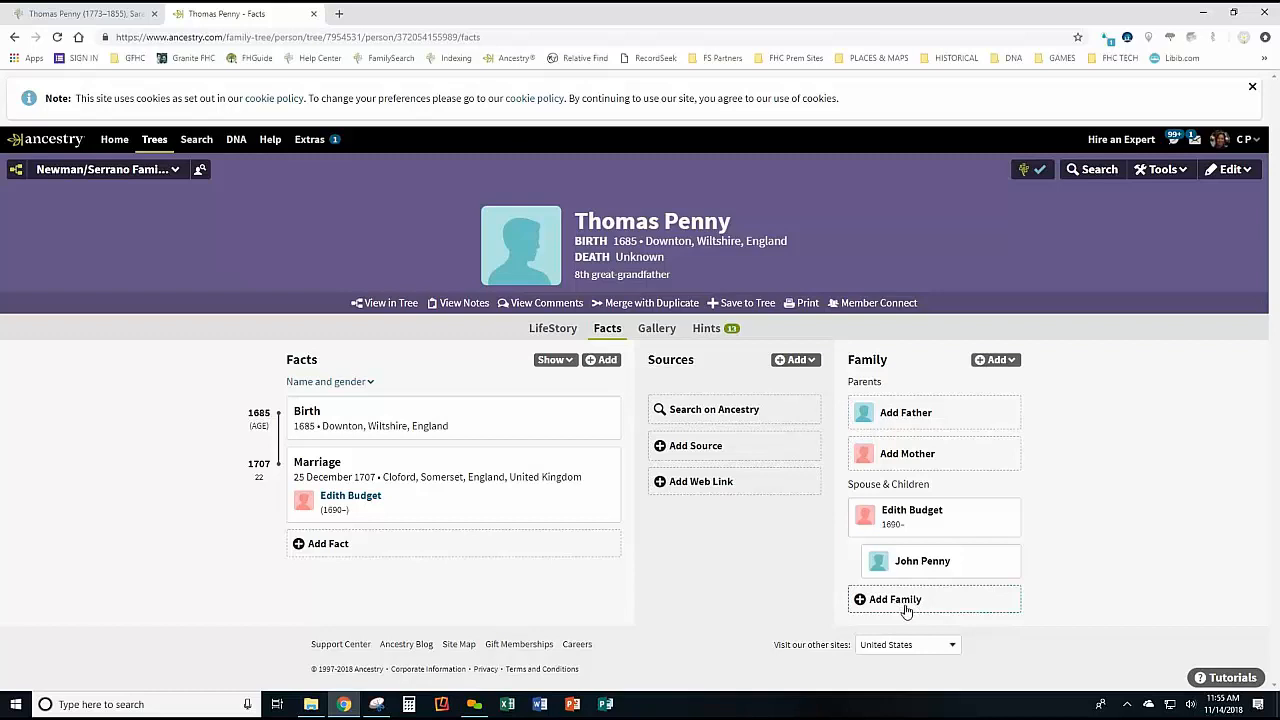
{"action": "left_click", "coordinate": [88, 13]}
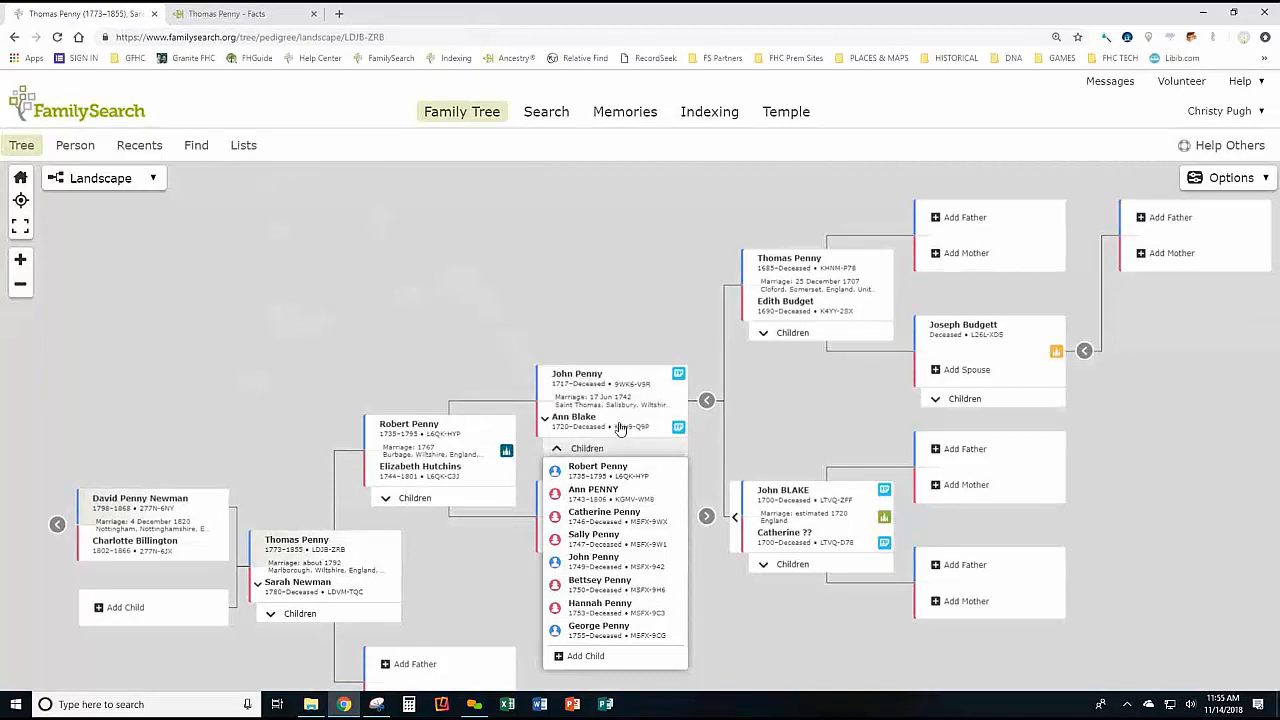
{"action": "left_click", "coordinate": [228, 13]}
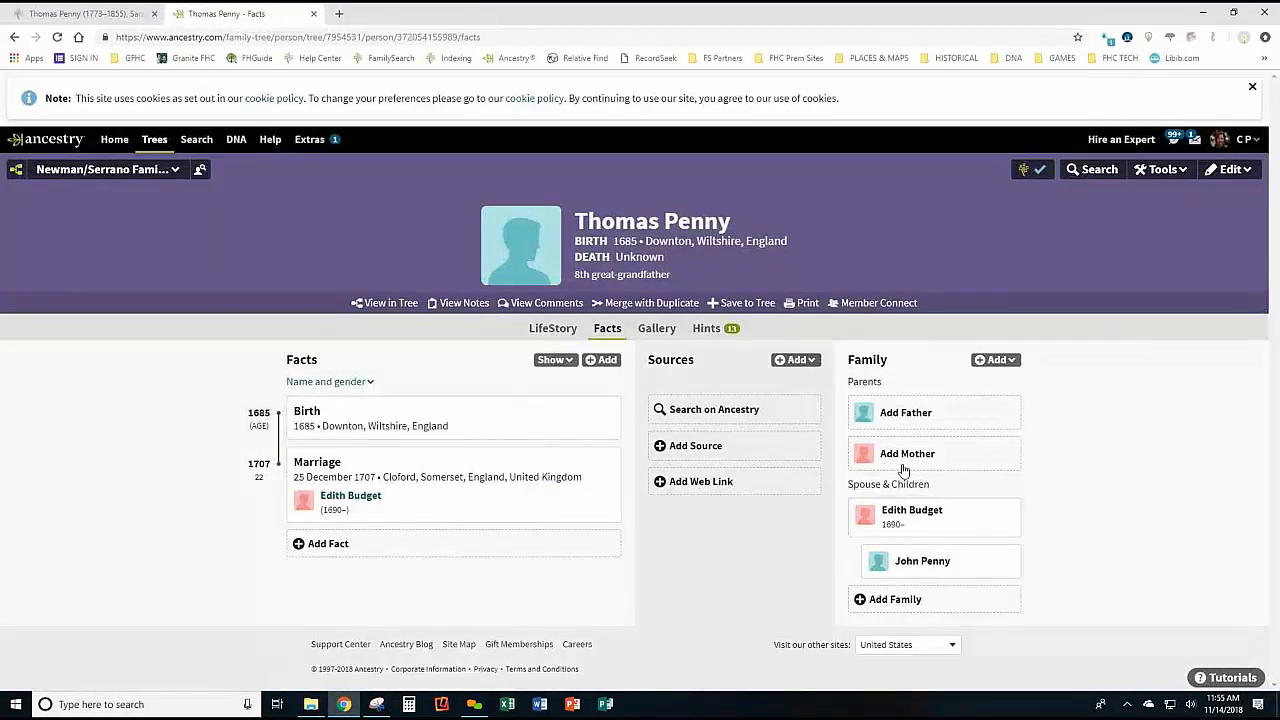
Open the Ancestry profile of his son christened in 1717 and review the immediate family members offered from FamilySearch.
{"action": "left_click", "coordinate": [928, 562]}
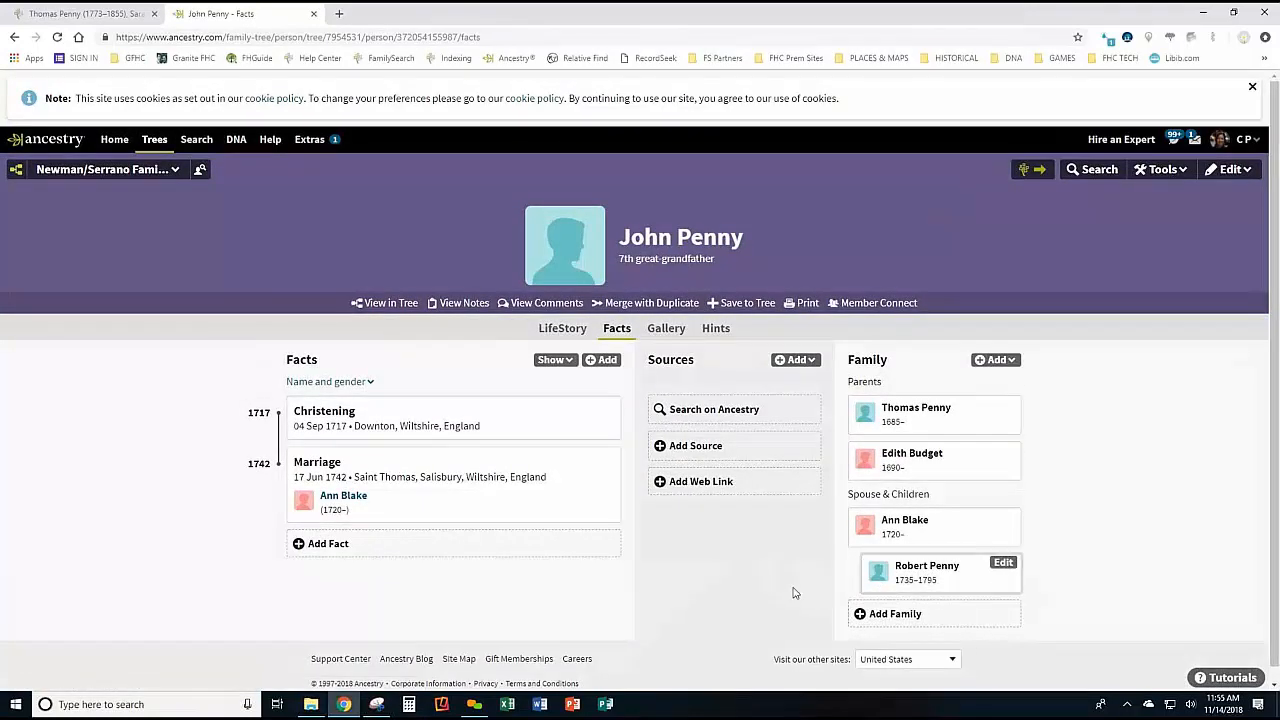
{"action": "left_click", "coordinate": [1025, 172]}
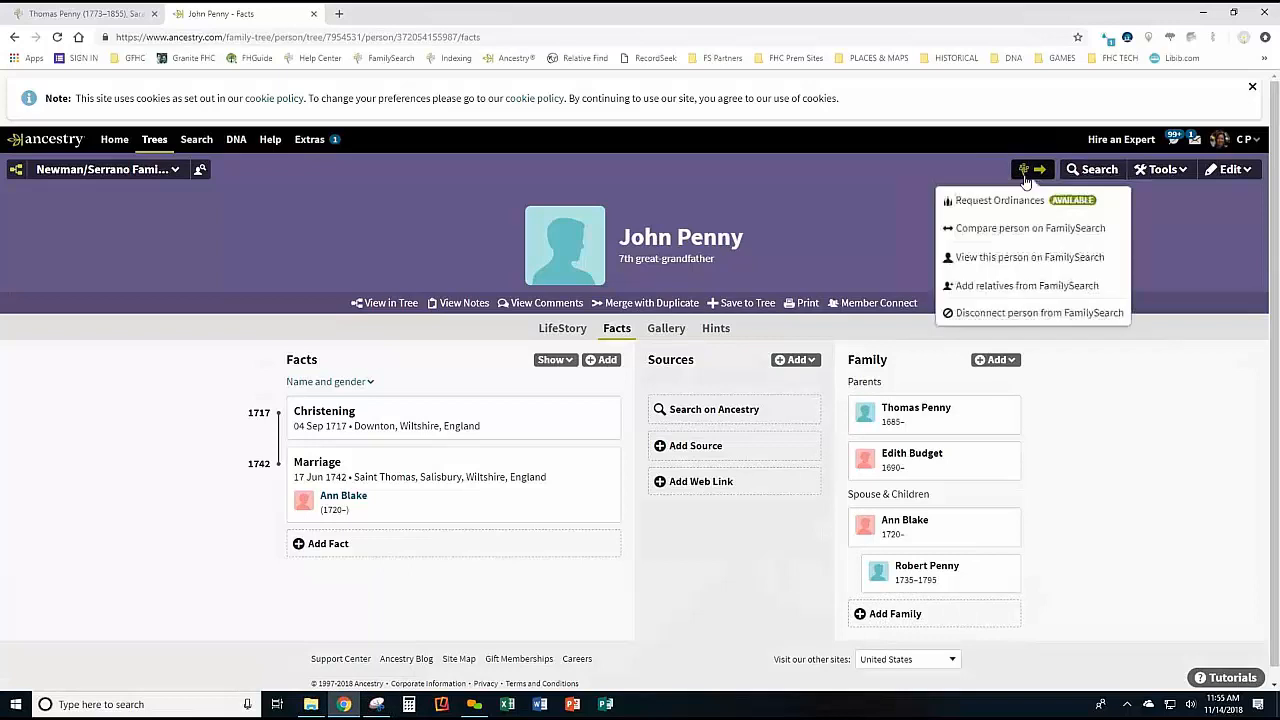
{"action": "left_click", "coordinate": [1001, 284]}
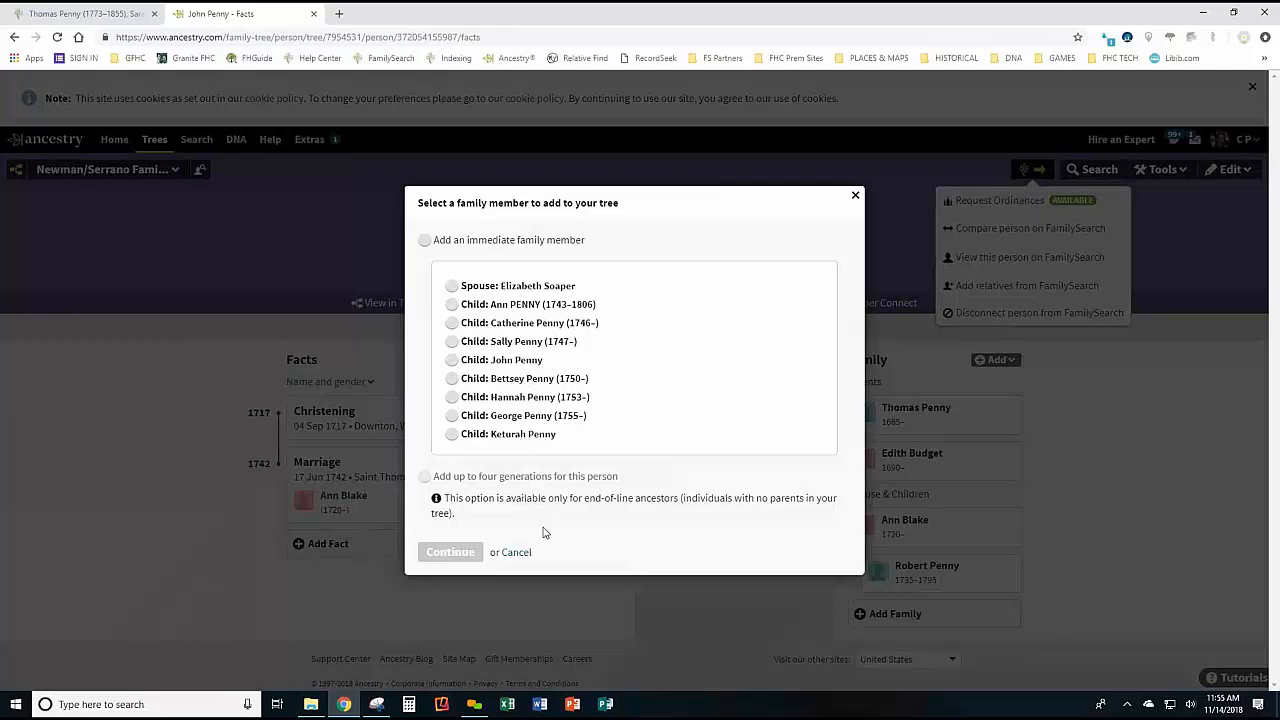
{"action": "left_click", "coordinate": [855, 195]}
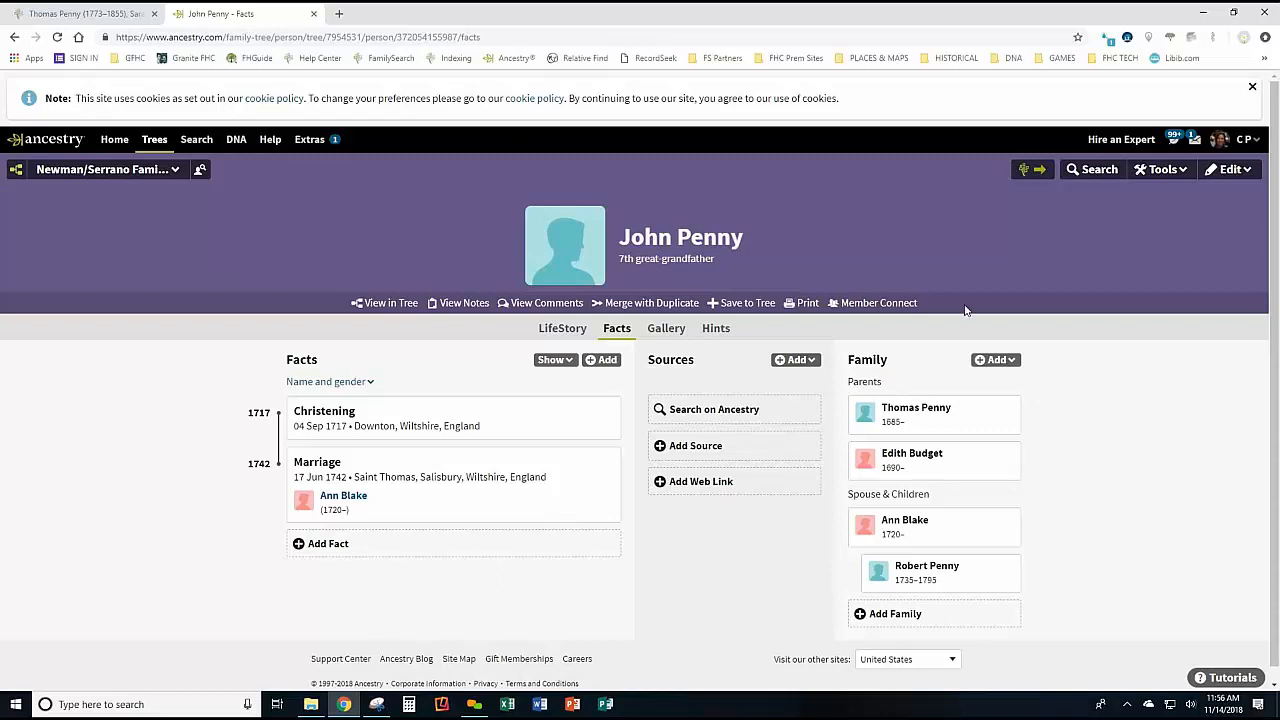
Examine the end-of-line restriction on adding up to four generations and the spouse and child choices for this son, without adding anyone.
{"action": "left_click", "coordinate": [1020, 175]}
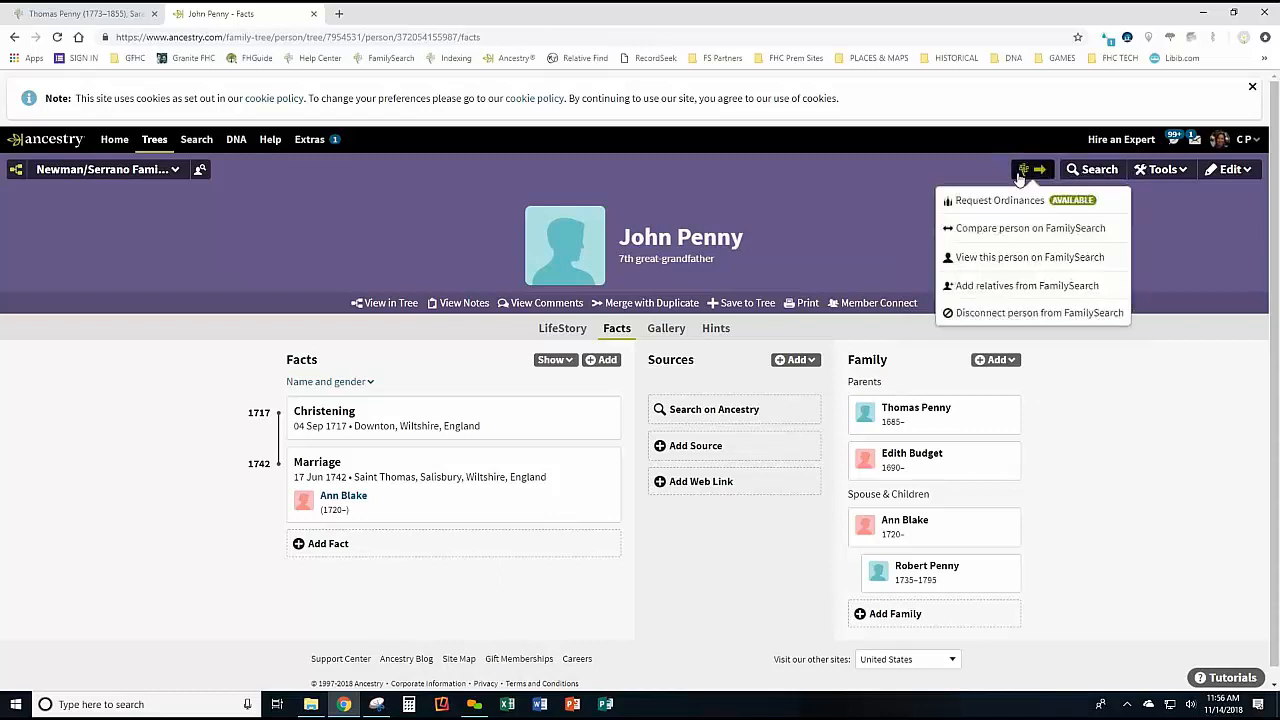
{"action": "left_click", "coordinate": [985, 288]}
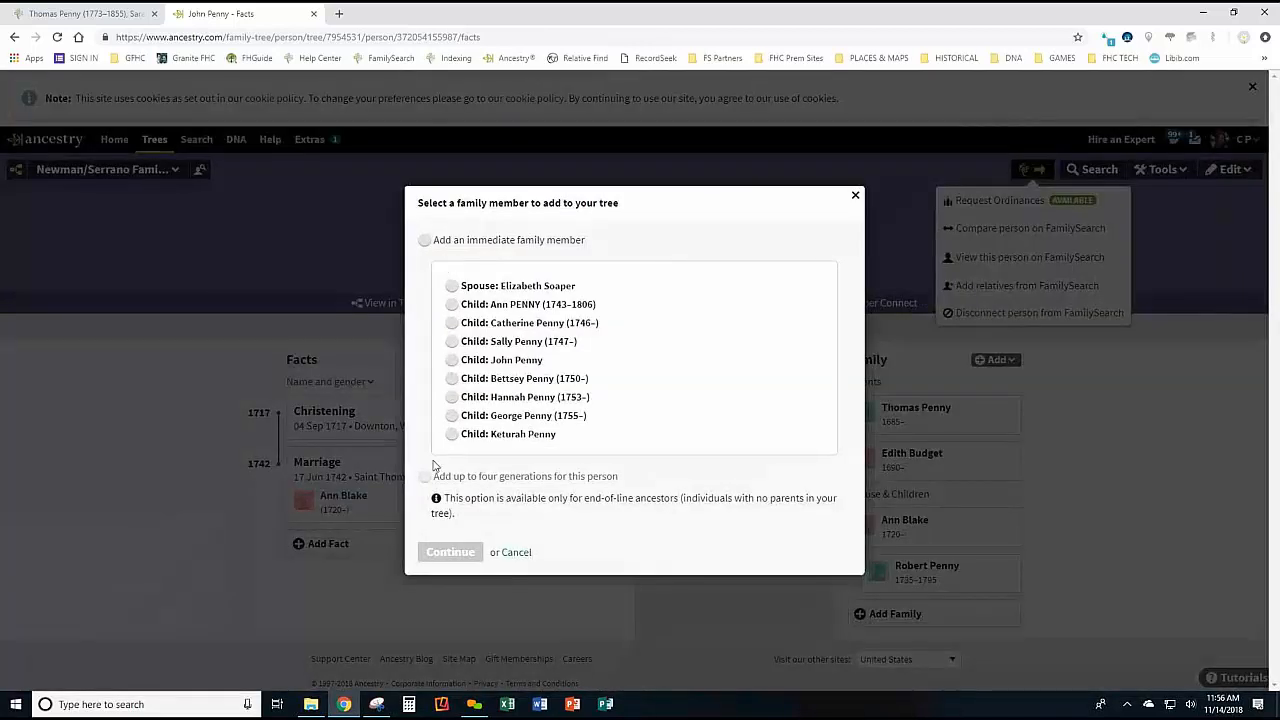
{"action": "left_click_drag", "start_coordinate": [444, 498], "coordinate": [656, 498]}
{"action": "left_click", "coordinate": [937, 223]}
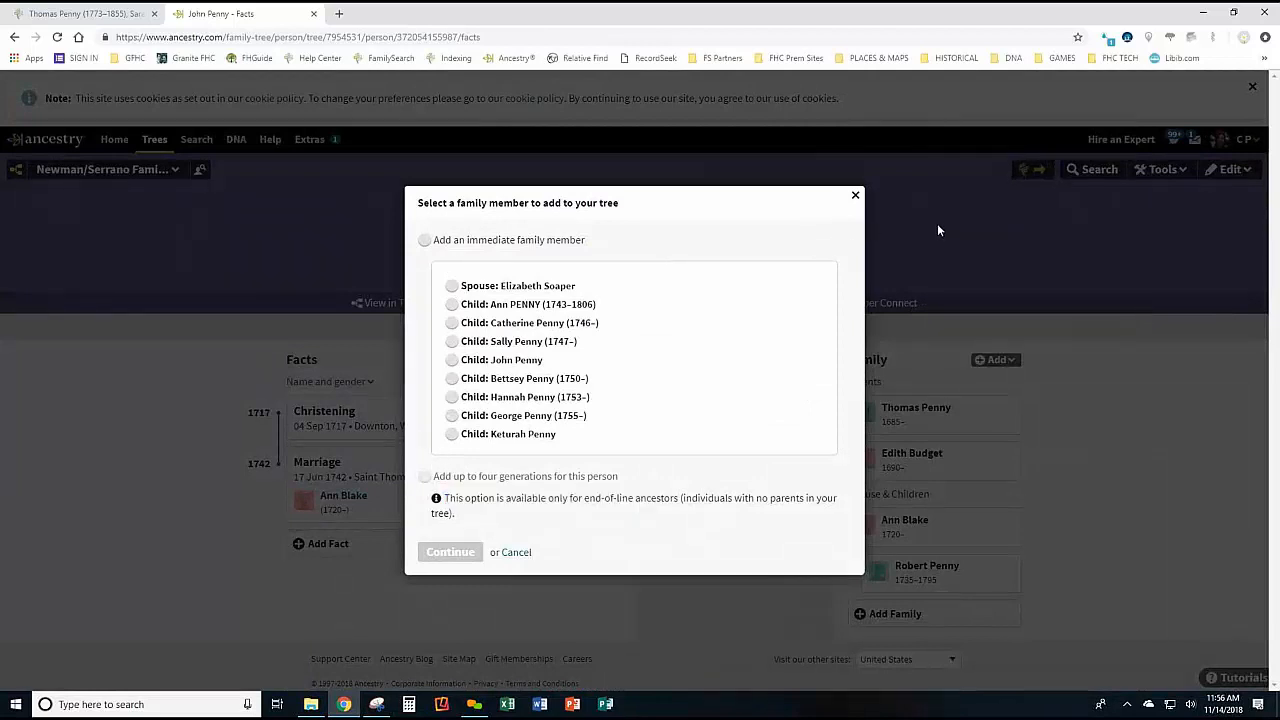
{"action": "left_click", "coordinate": [1027, 173]}
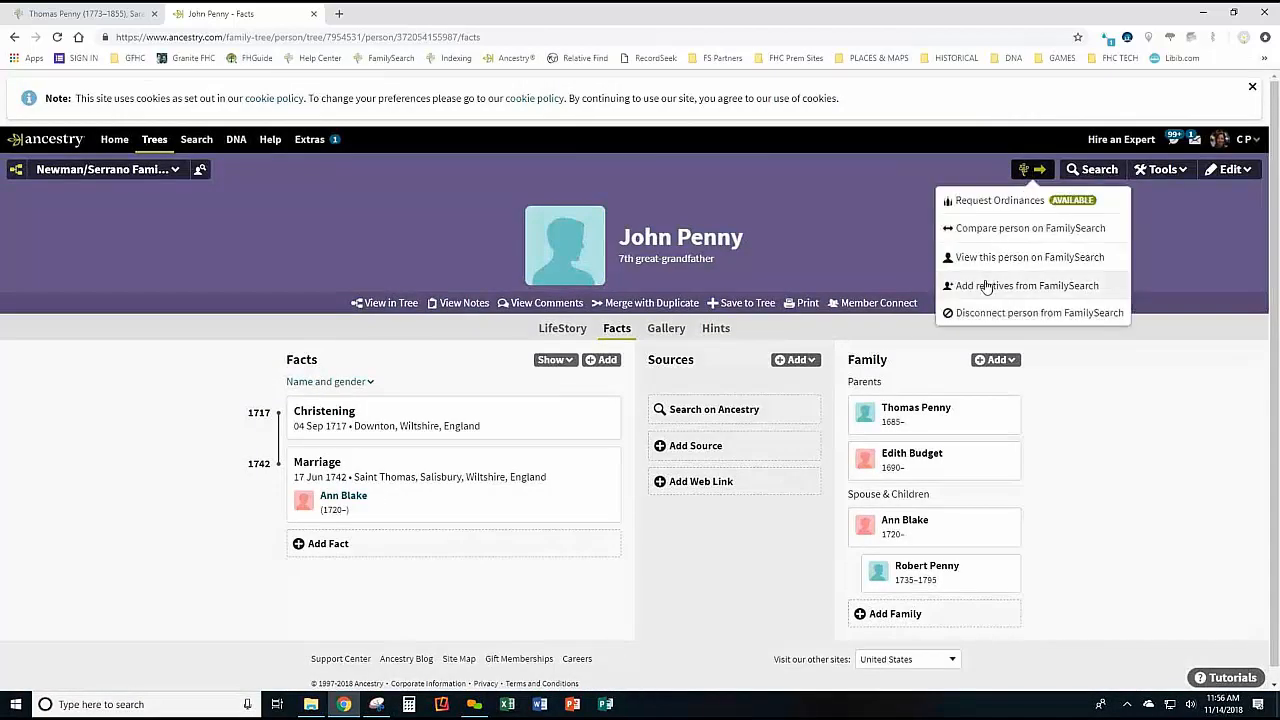
{"action": "left_click", "coordinate": [984, 286]}
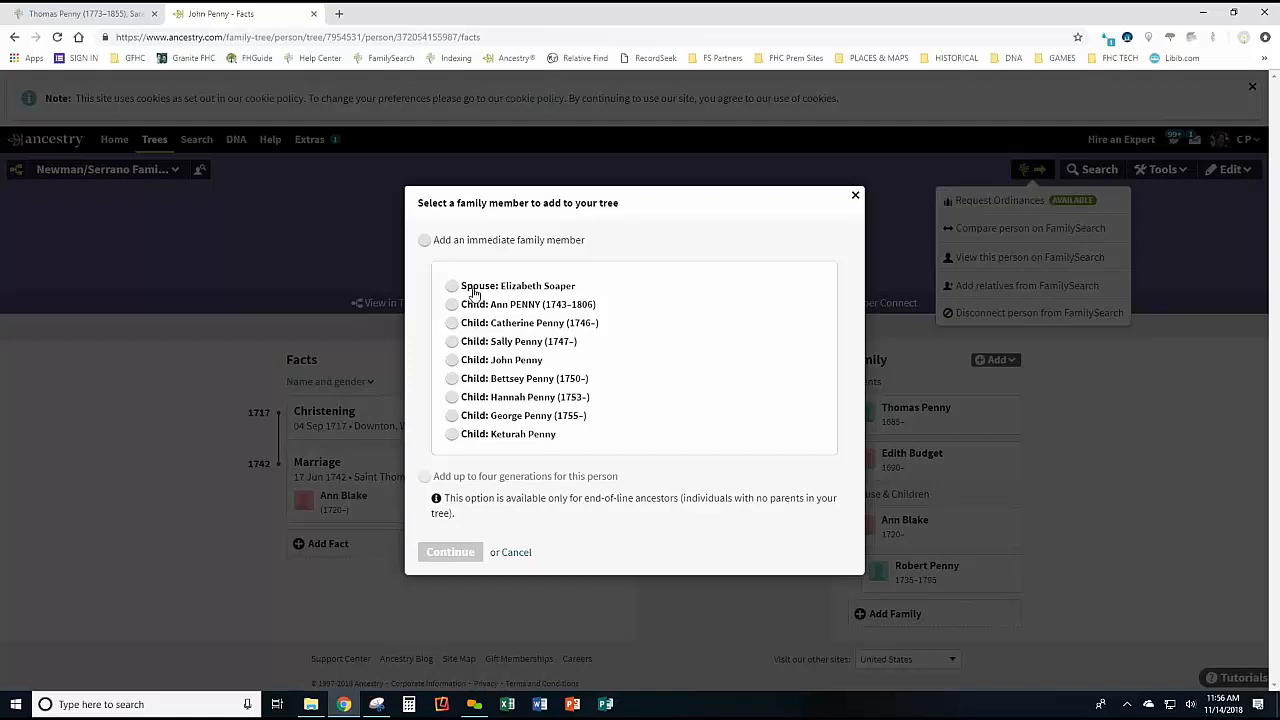
{"action": "left_click", "coordinate": [855, 196]}
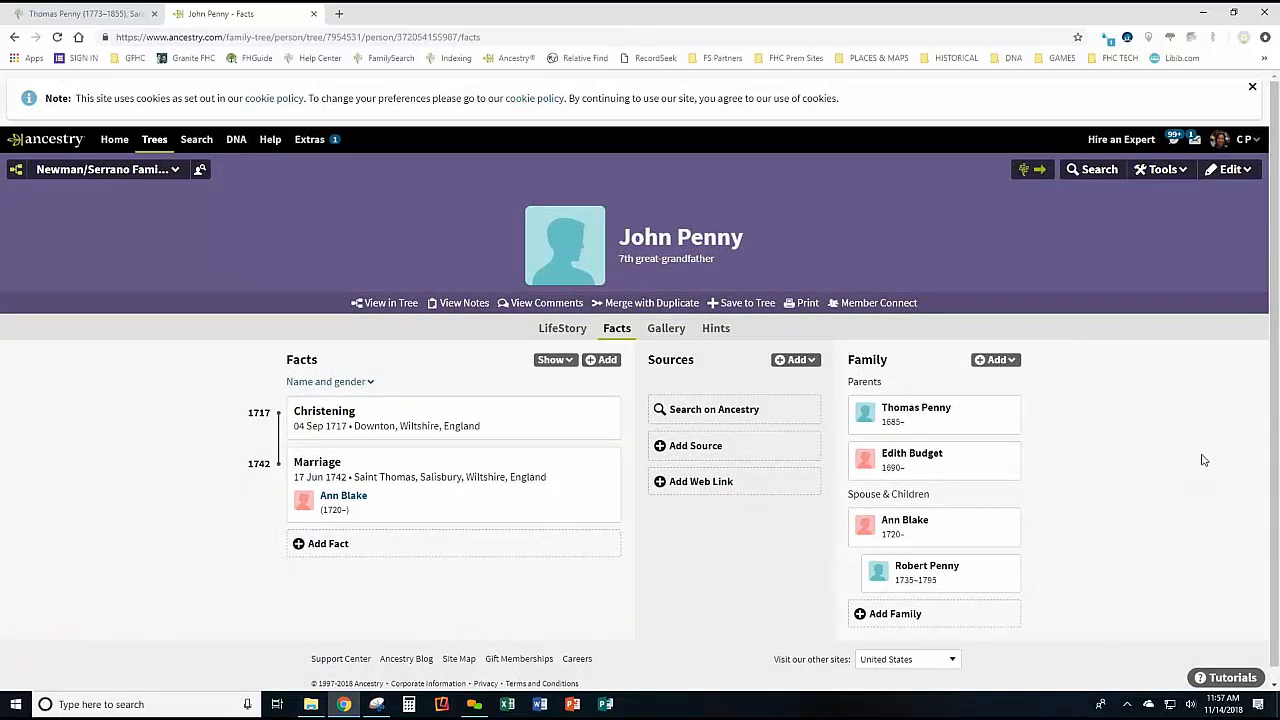
{"action": "left_click_drag", "start_coordinate": [1209, 467], "coordinate": [1197, 441]}
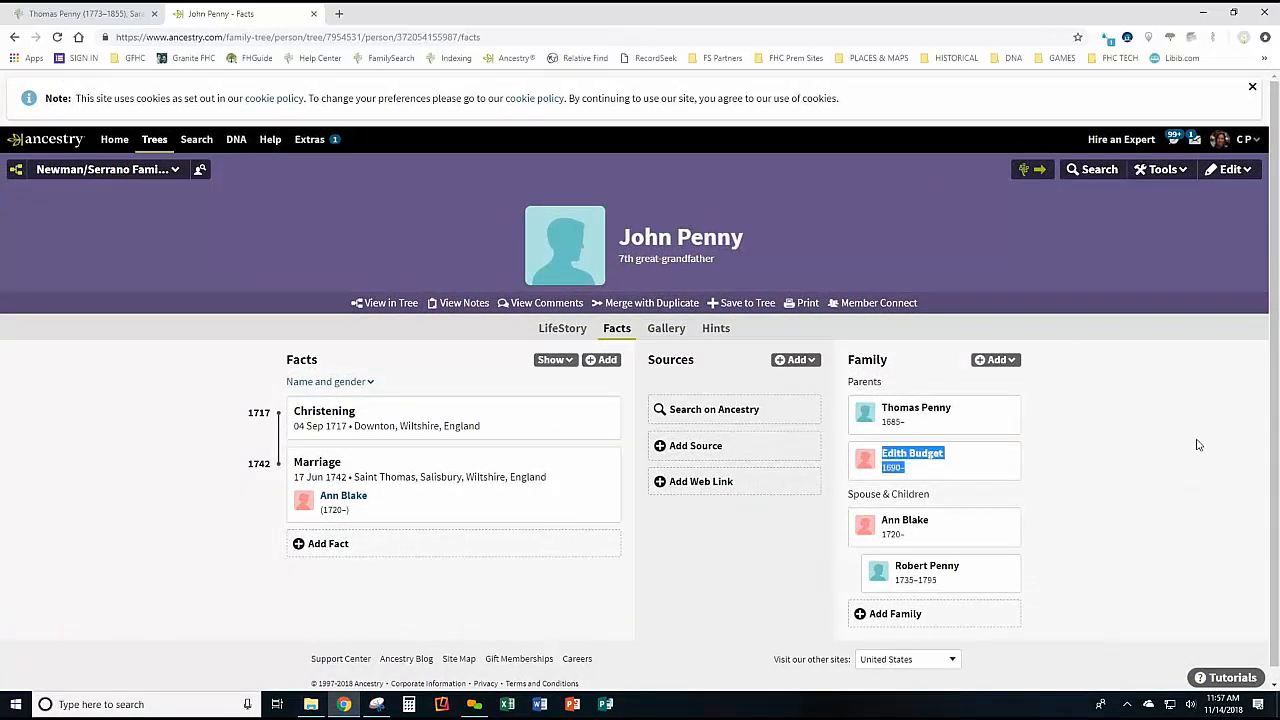
{"action": "left_click", "coordinate": [1158, 481]}
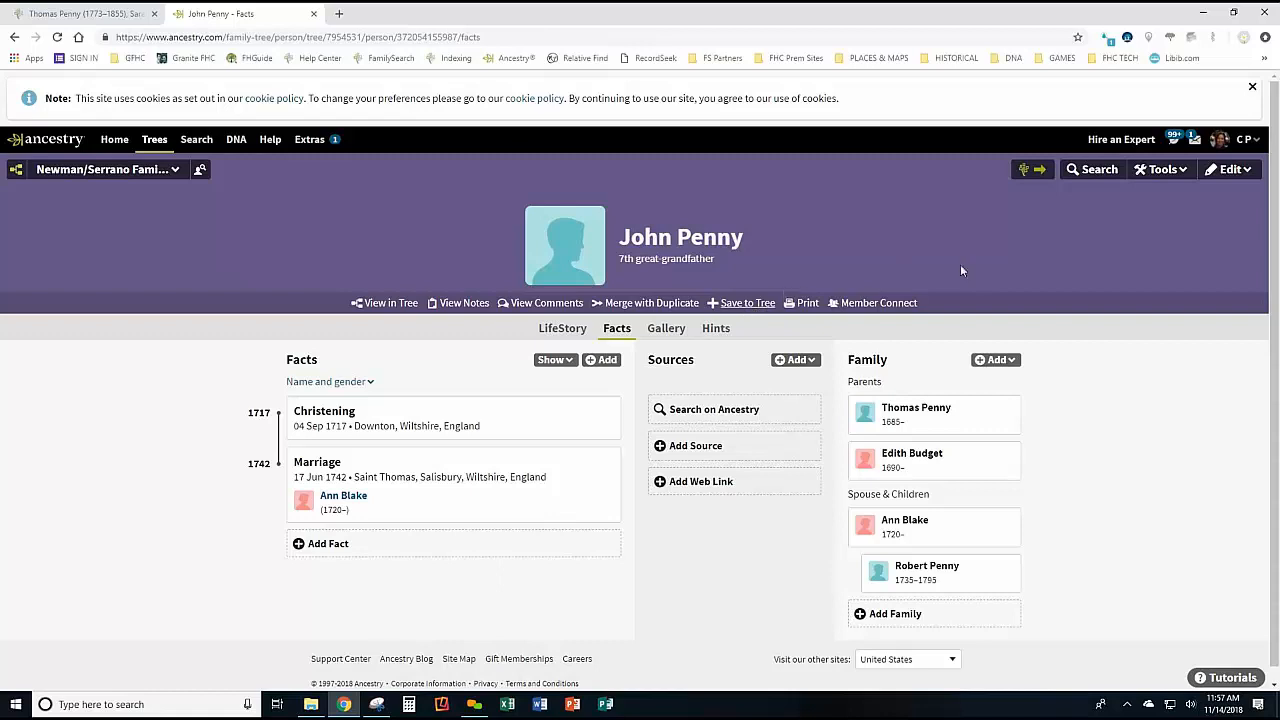
Go down the Ancestry family line through the 1735–1795 and 1773–1855 ancestors to the profile of the latter's 1779-born wife.
{"action": "left_click", "coordinate": [902, 573]}
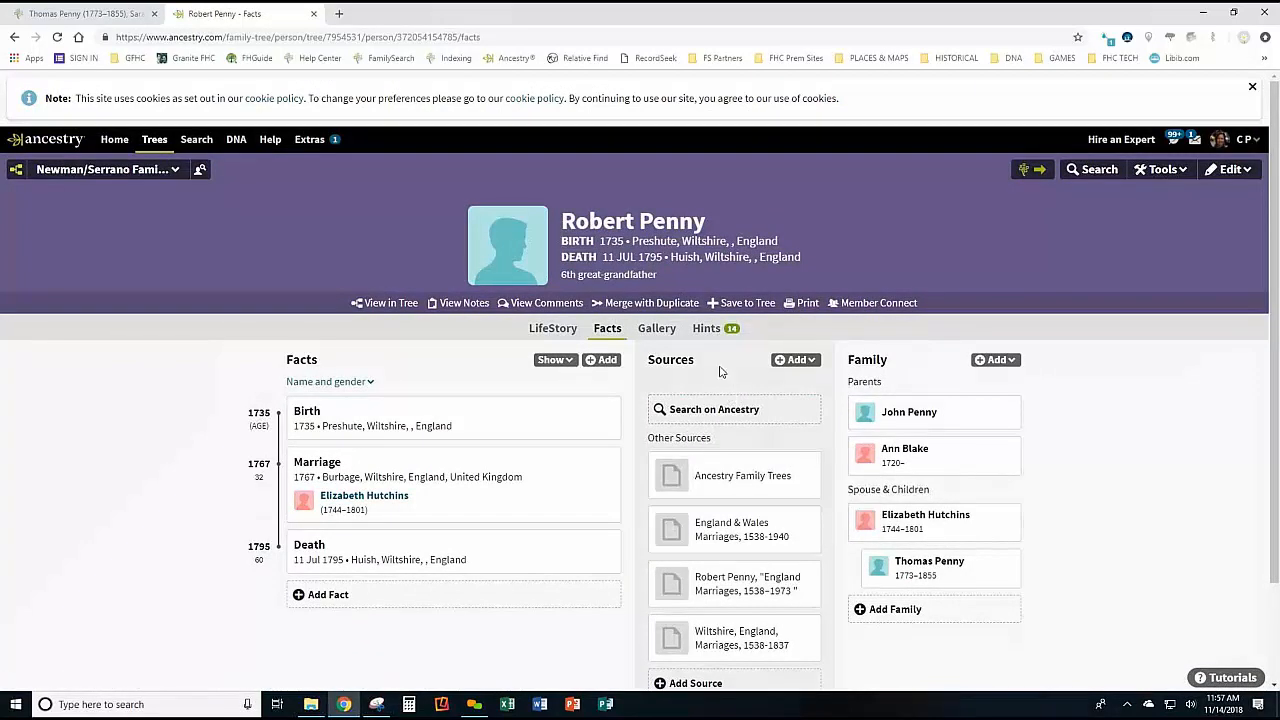
{"action": "left_click", "coordinate": [955, 580]}
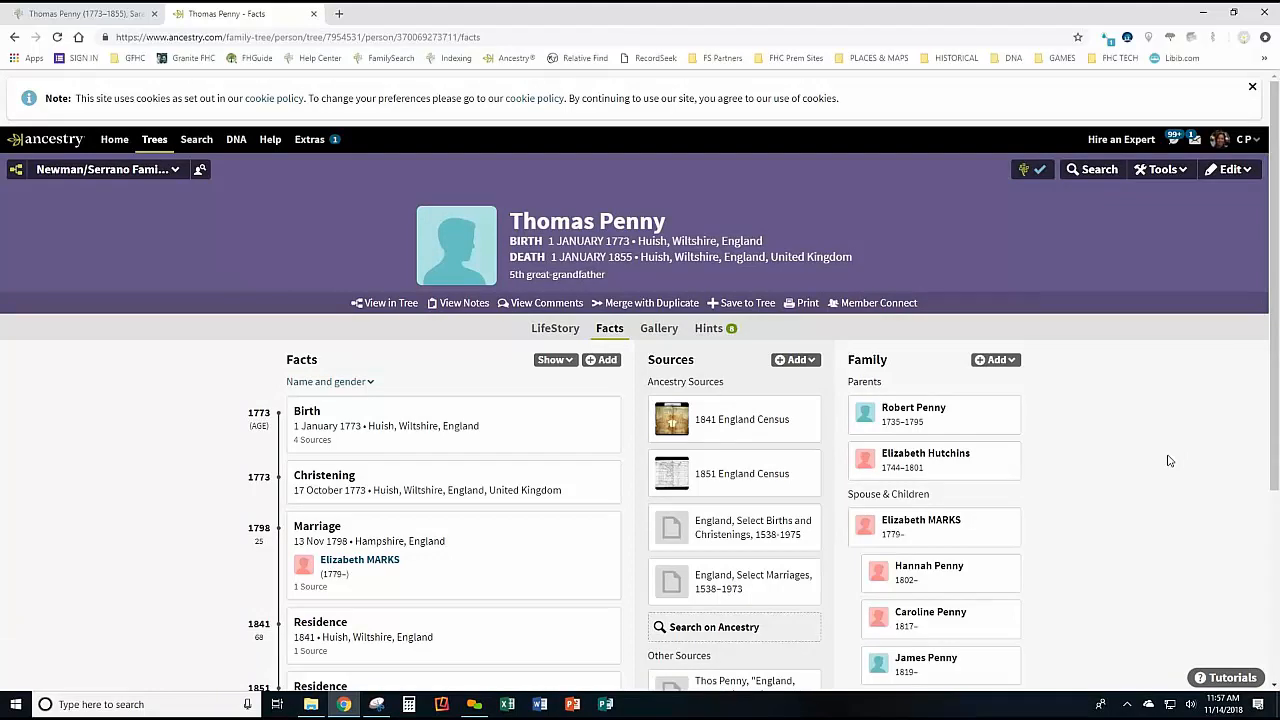
{"action": "left_click", "coordinate": [944, 531]}
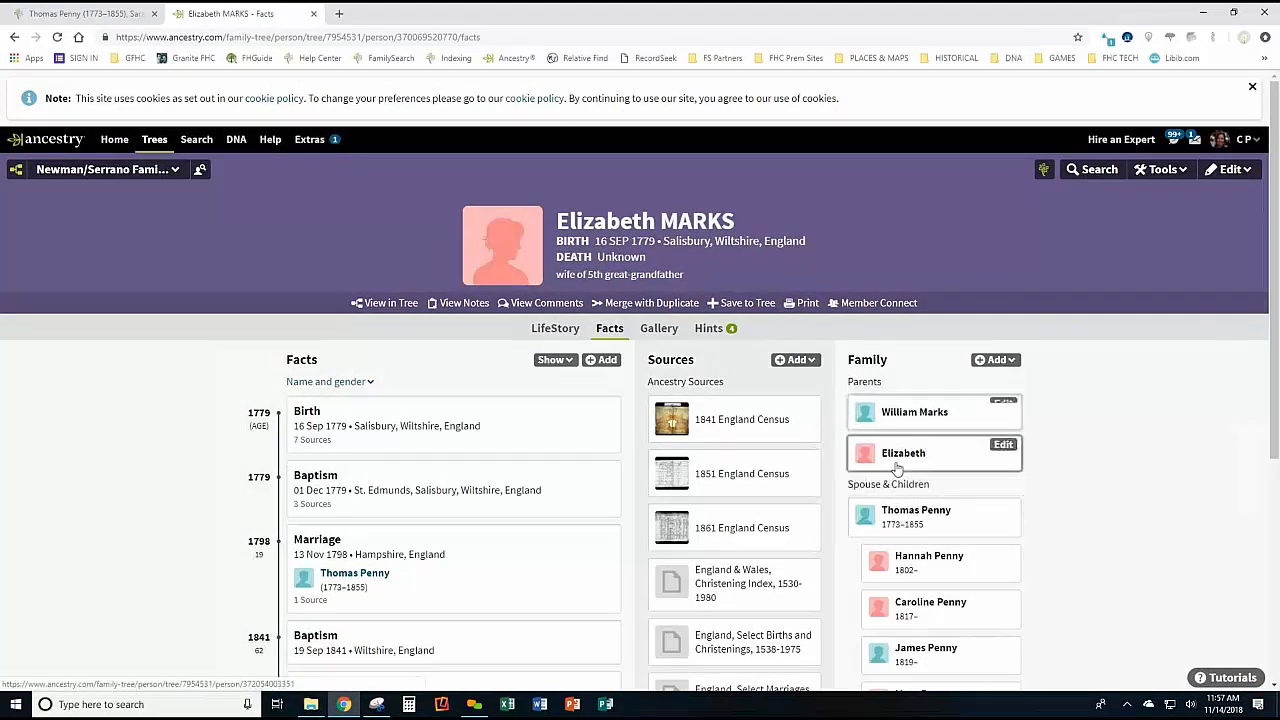
Switch to FamilySearch, open the 1773–1855 ancestor's details, and show his 1777–1863 wife in the tree to check for her parents.
{"action": "left_click", "coordinate": [103, 16]}
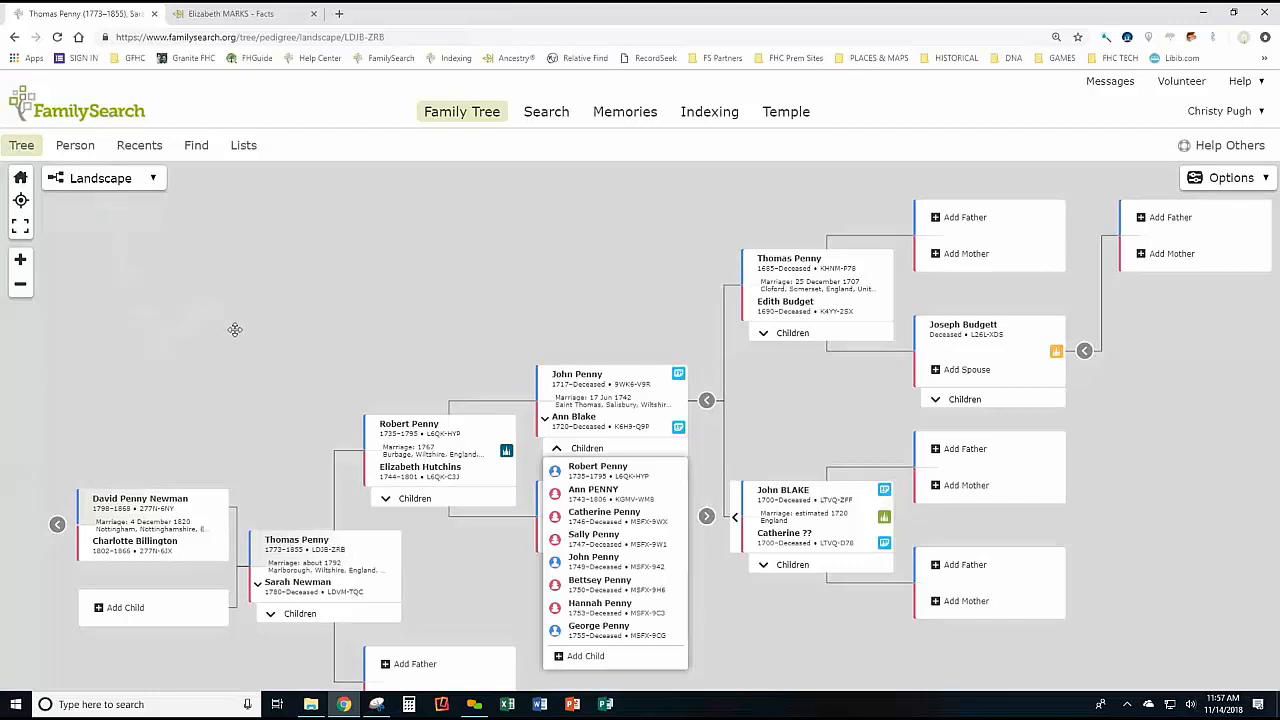
{"action": "left_click_drag", "start_coordinate": [234, 334], "coordinate": [290, 234]}
{"action": "left_click", "coordinate": [353, 440]}
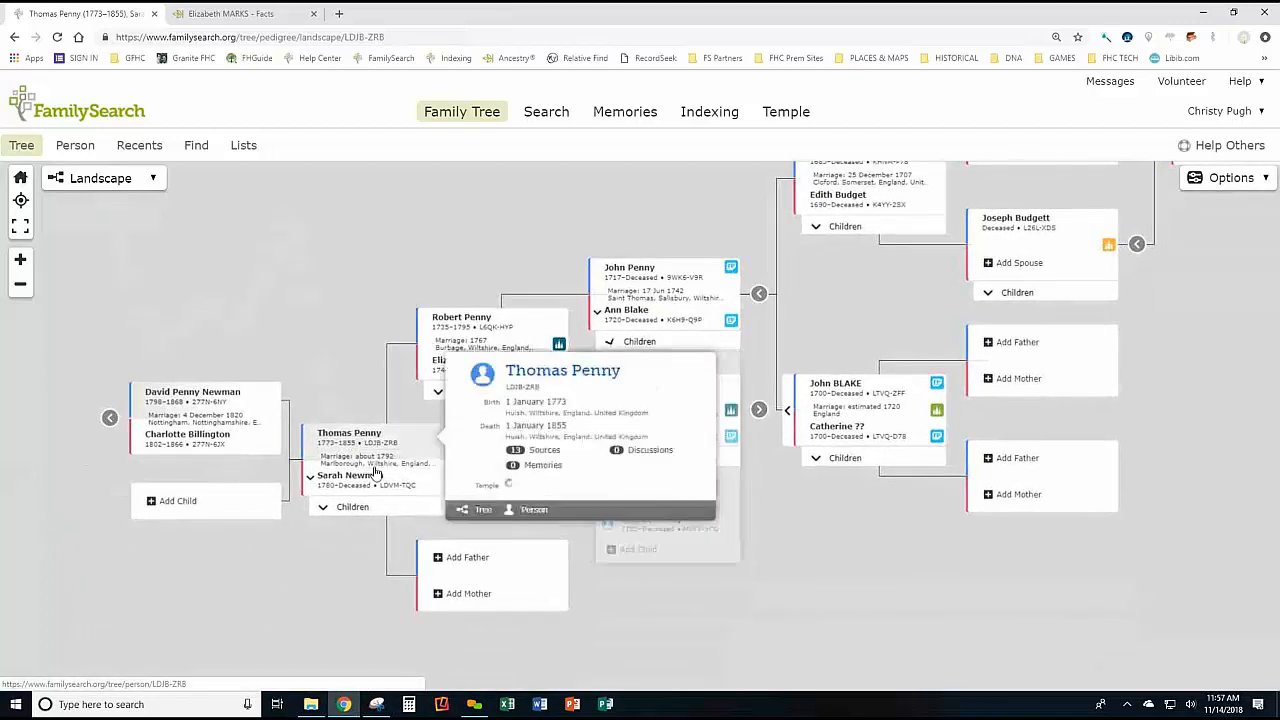
{"action": "left_click", "coordinate": [536, 513]}
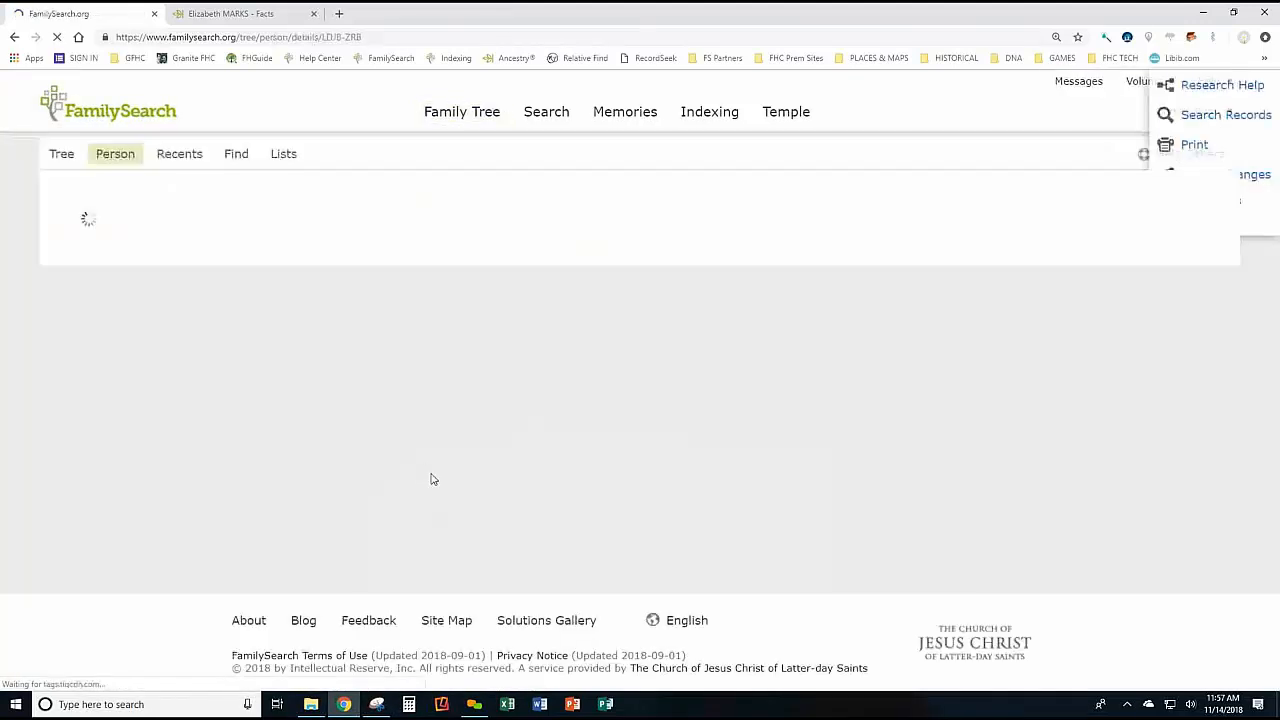
{"action": "scroll", "coordinate": [392, 418], "scroll_direction": "down", "scroll_amount": 1}
{"action": "scroll", "coordinate": [390, 408], "scroll_direction": "down", "scroll_amount": 10}
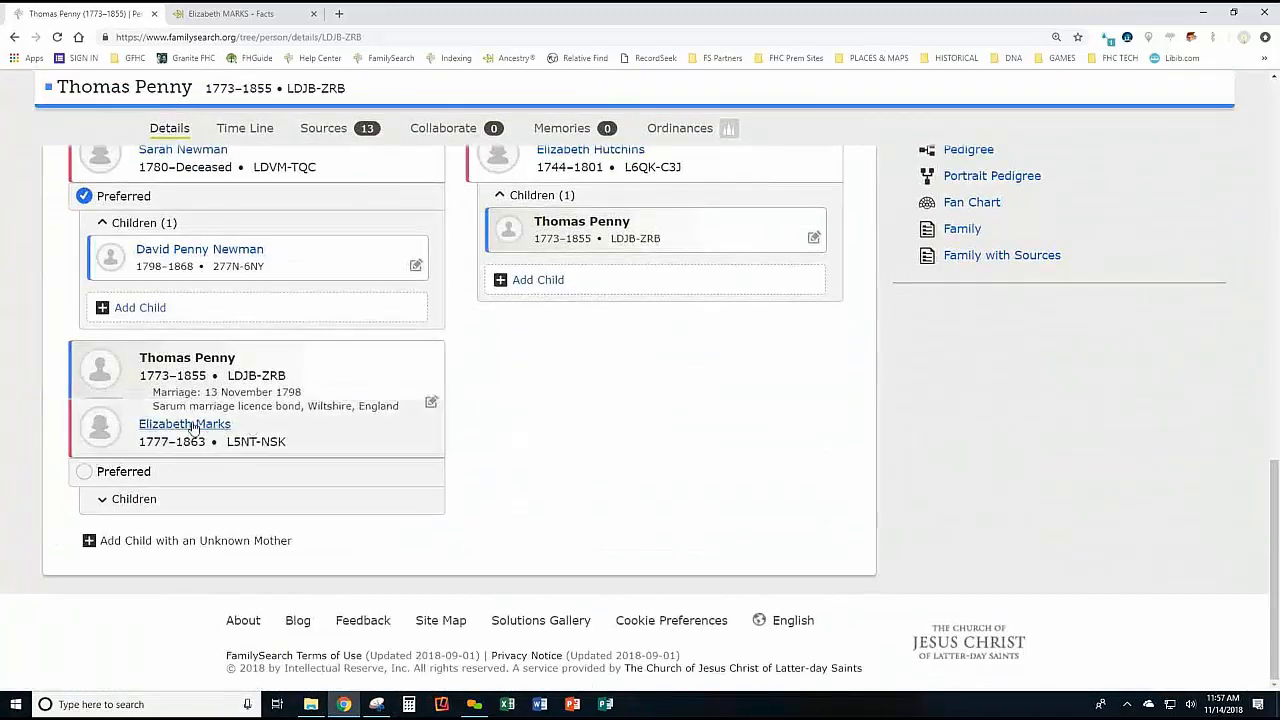
{"action": "left_click", "coordinate": [184, 424]}
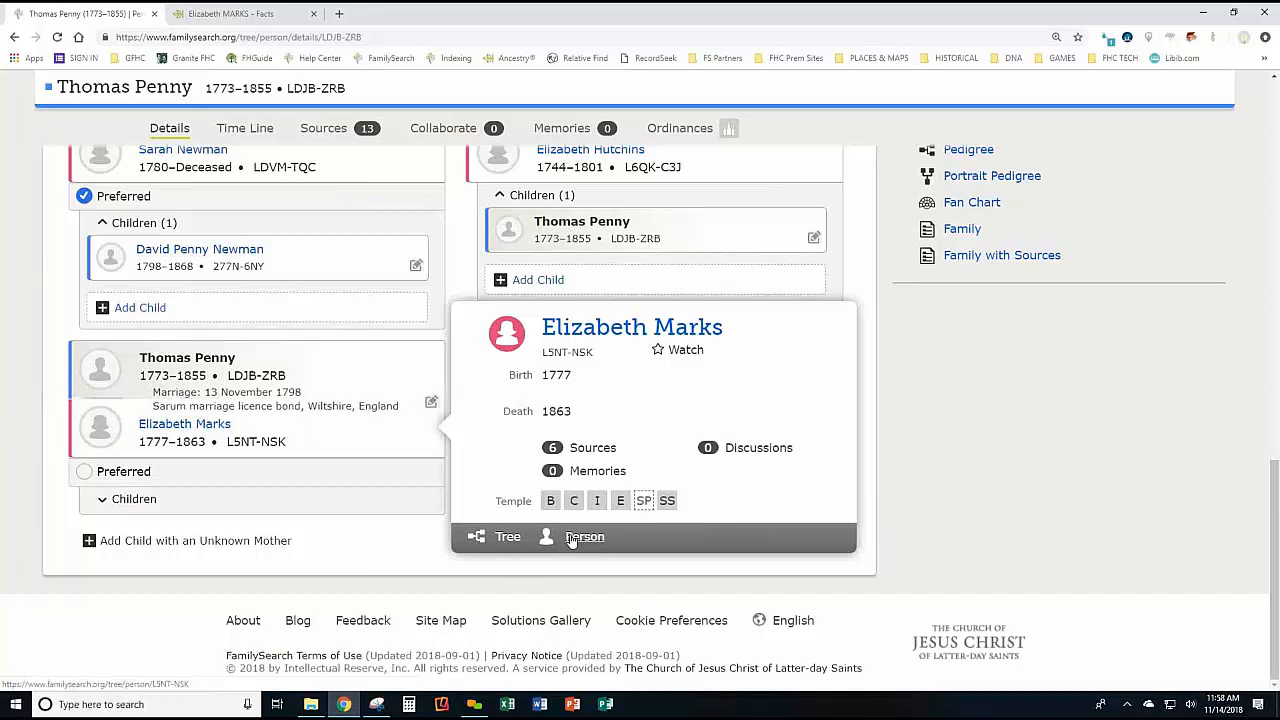
{"action": "left_click", "coordinate": [492, 538]}
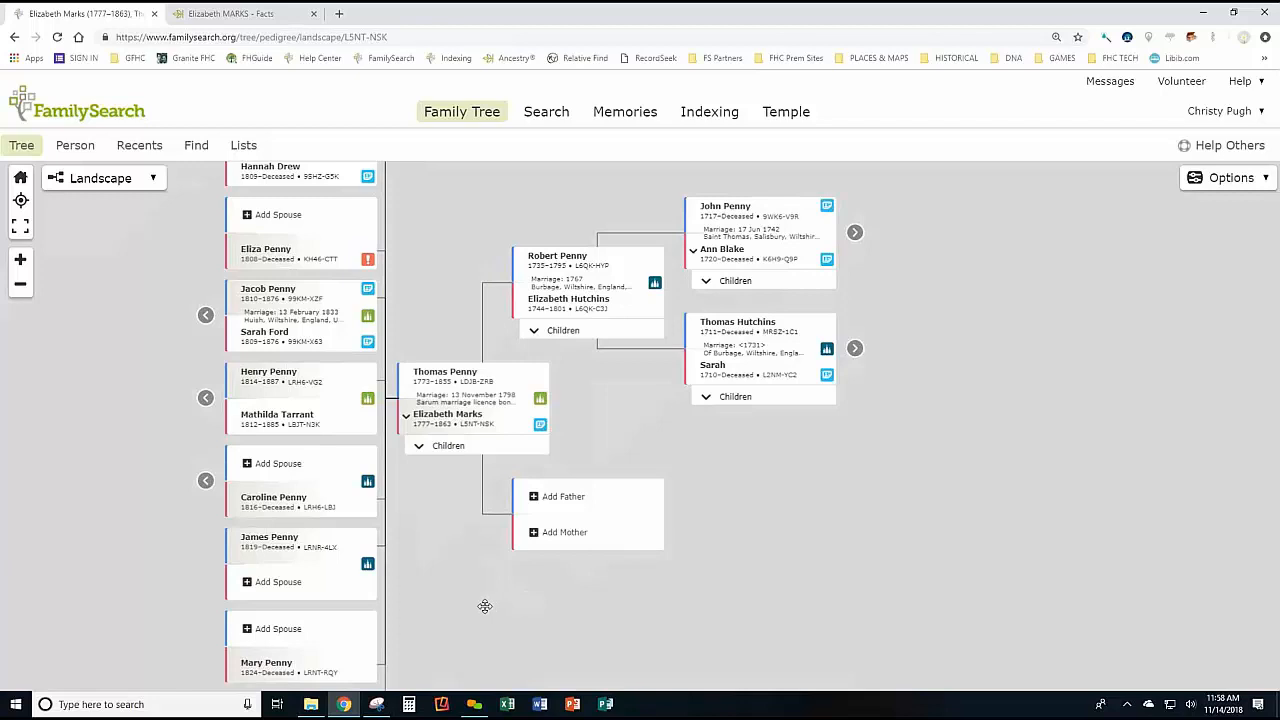
Switch to Ancestry, open the profile of the 1779-born wife's father, and review his possible FamilySearch matches without connecting any.
{"action": "left_click", "coordinate": [230, 14]}
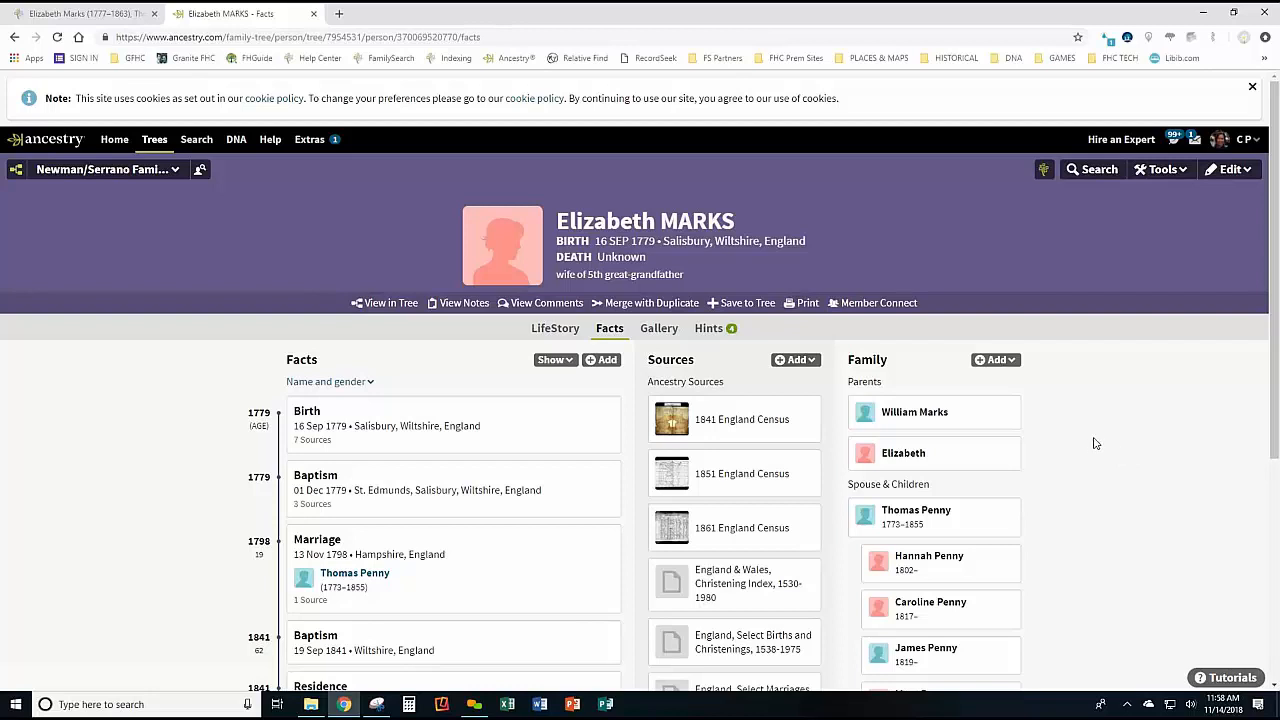
{"action": "left_click", "coordinate": [914, 413]}
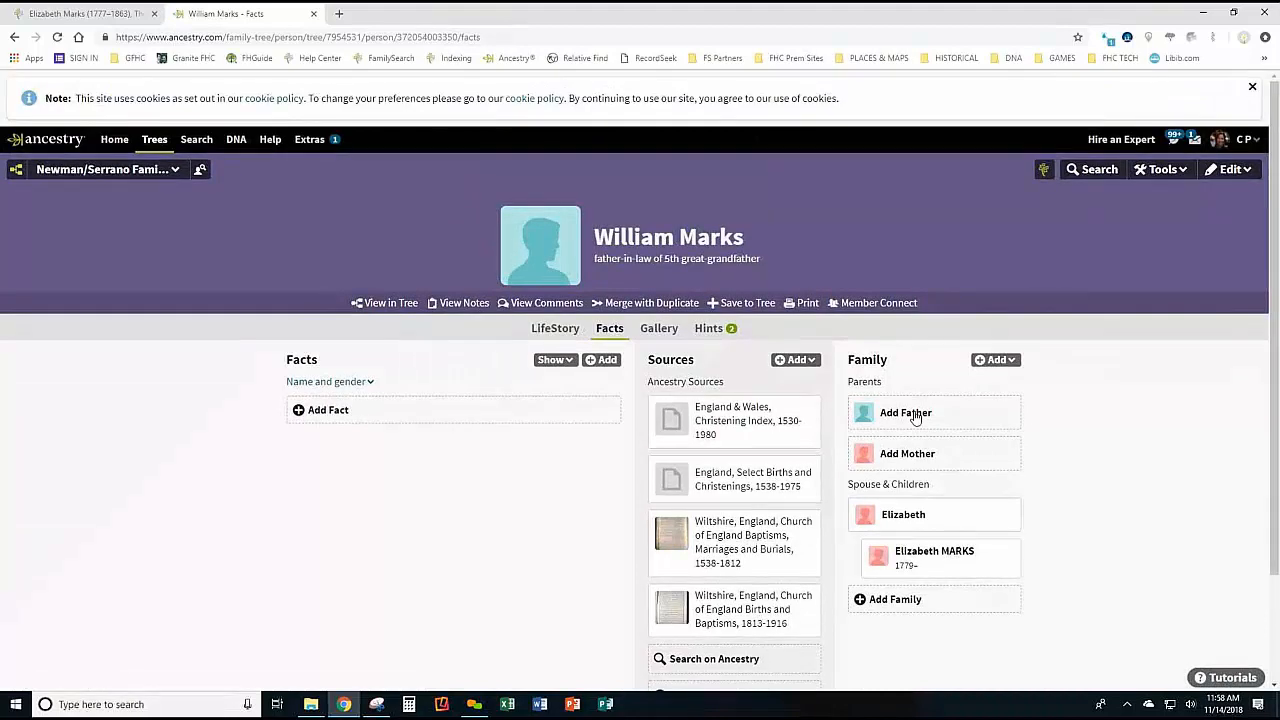
{"action": "left_click", "coordinate": [1043, 172]}
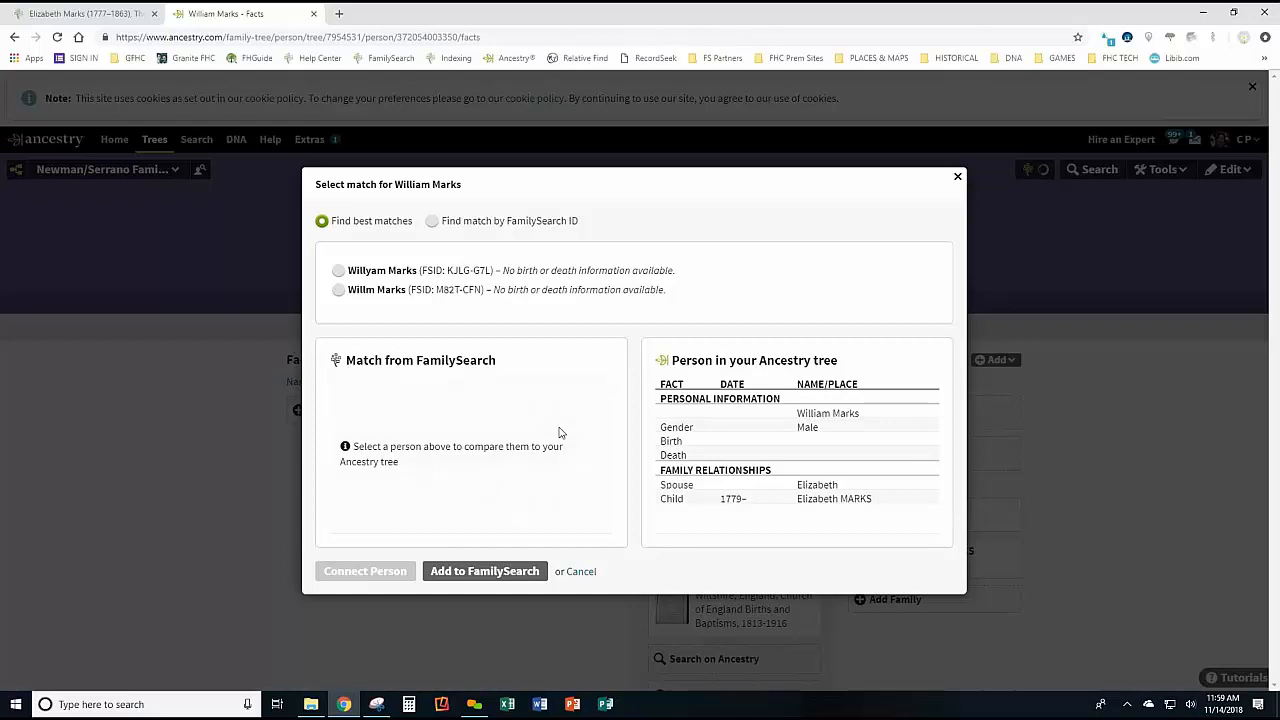
{"action": "left_click", "coordinate": [957, 176]}
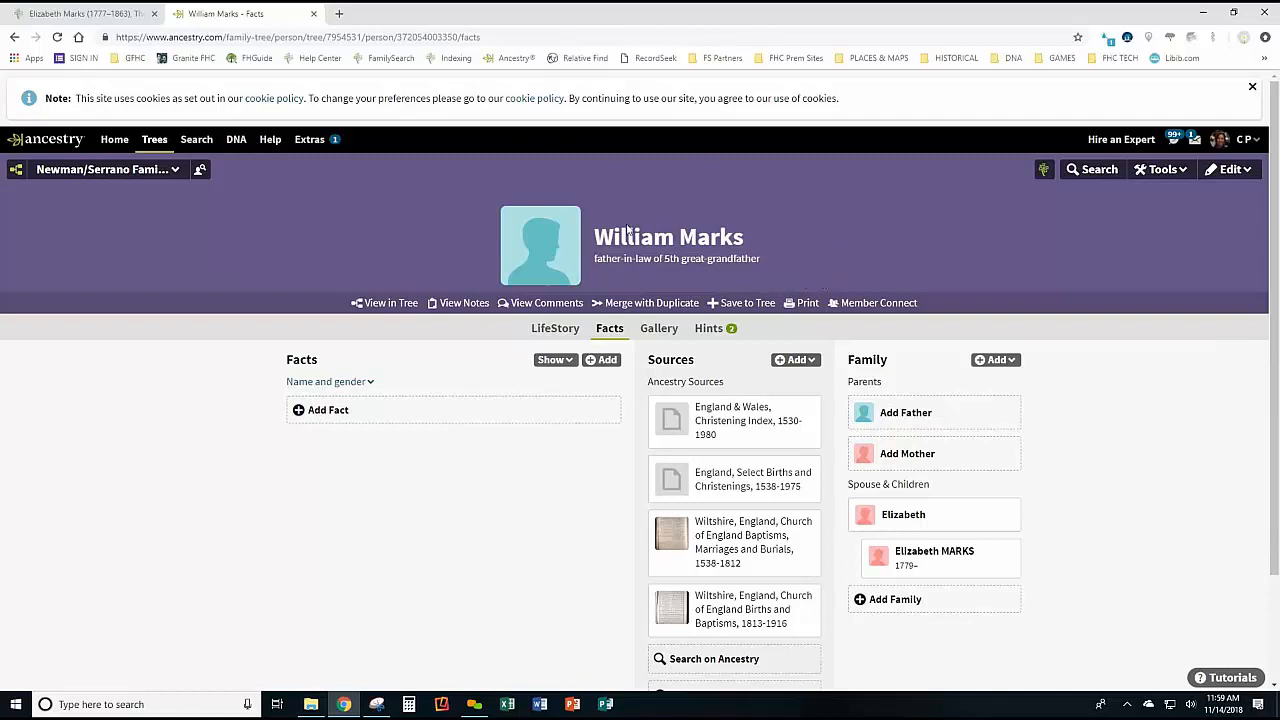
Review the option of adding the wife's father to FamilySearch from the match selection, without adding him.
{"action": "left_click", "coordinate": [1045, 172]}
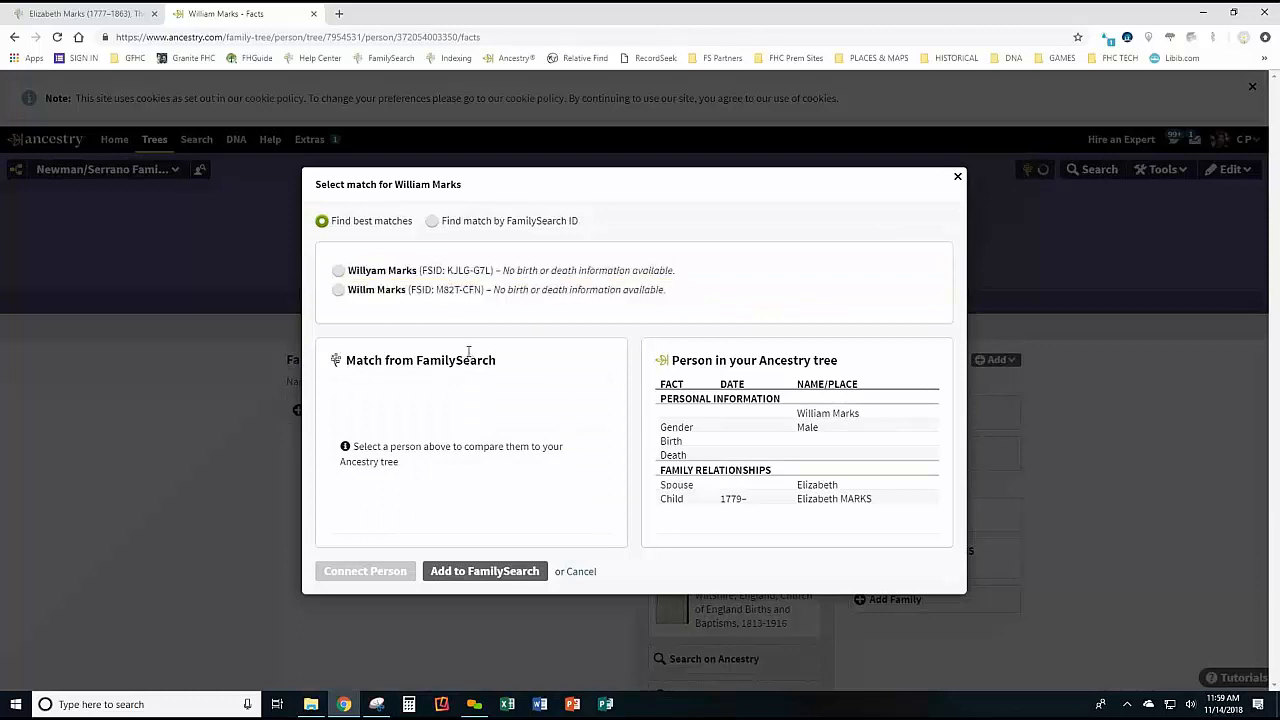
{"action": "left_click", "coordinate": [476, 575]}
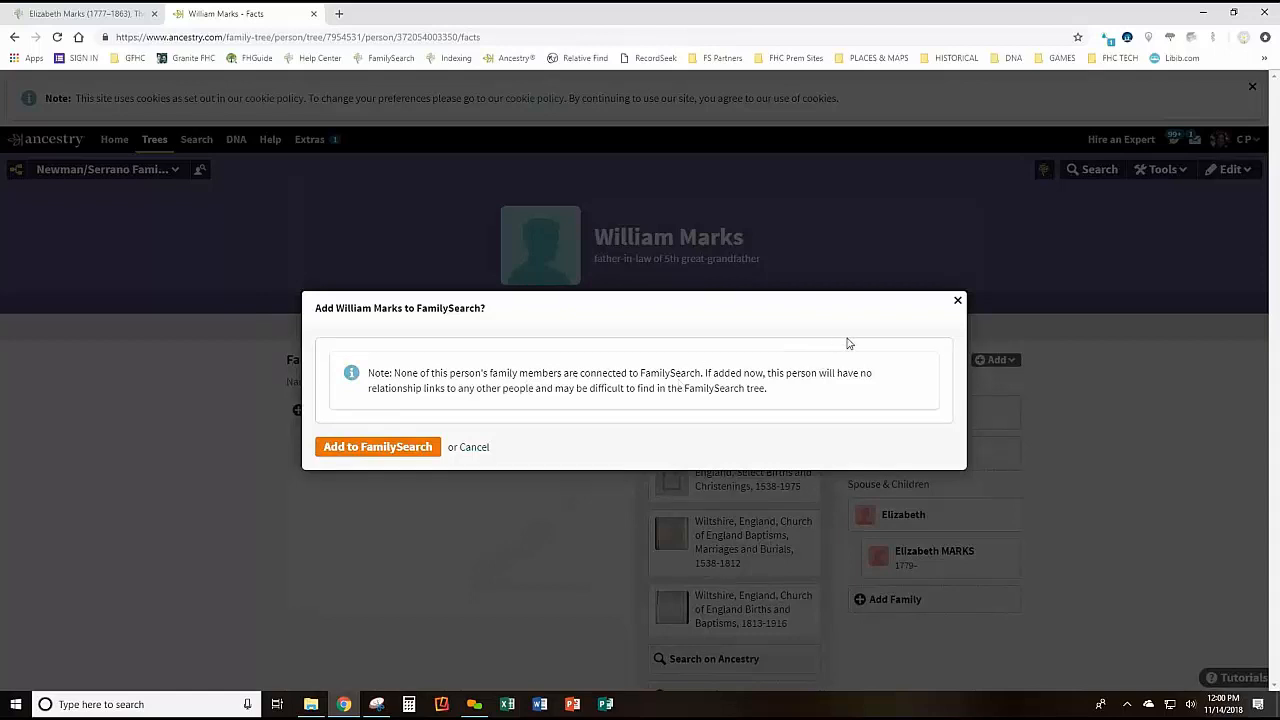
{"action": "left_click", "coordinate": [957, 300]}
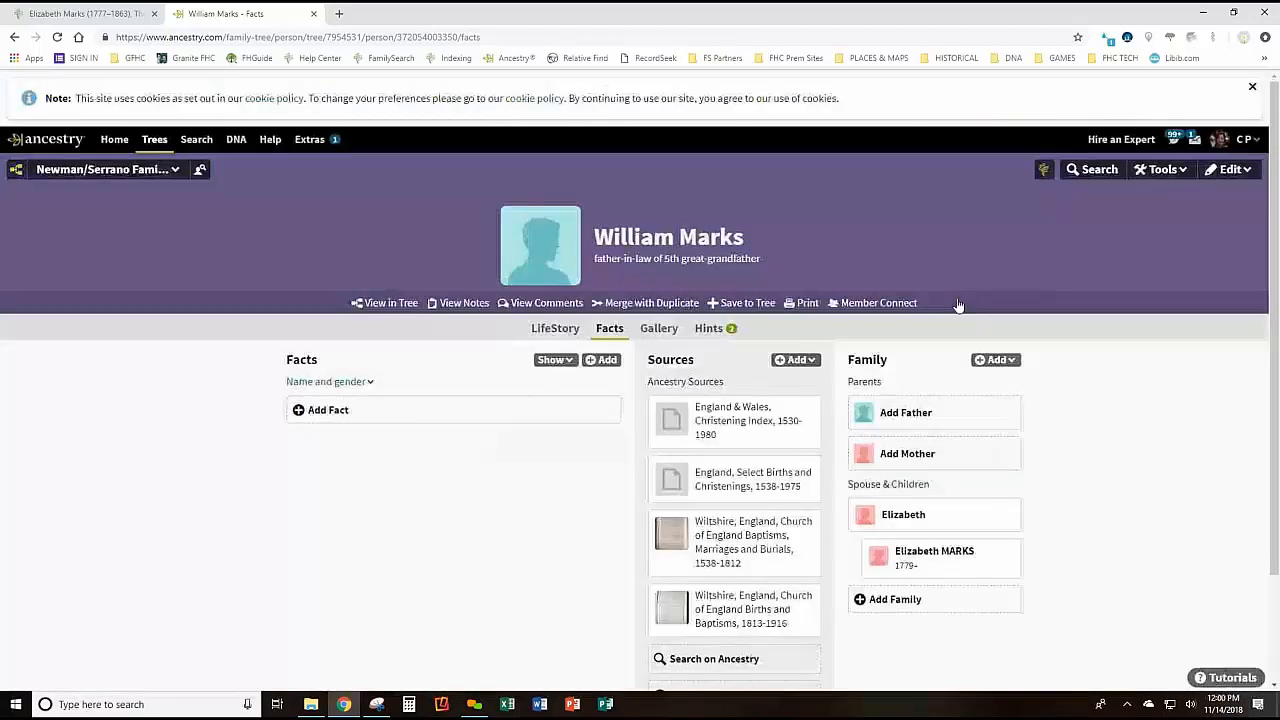
Open the Ancestry profile of the father's 1779-born daughter and look up her possible FamilySearch matches.
{"action": "left_click", "coordinate": [943, 563]}
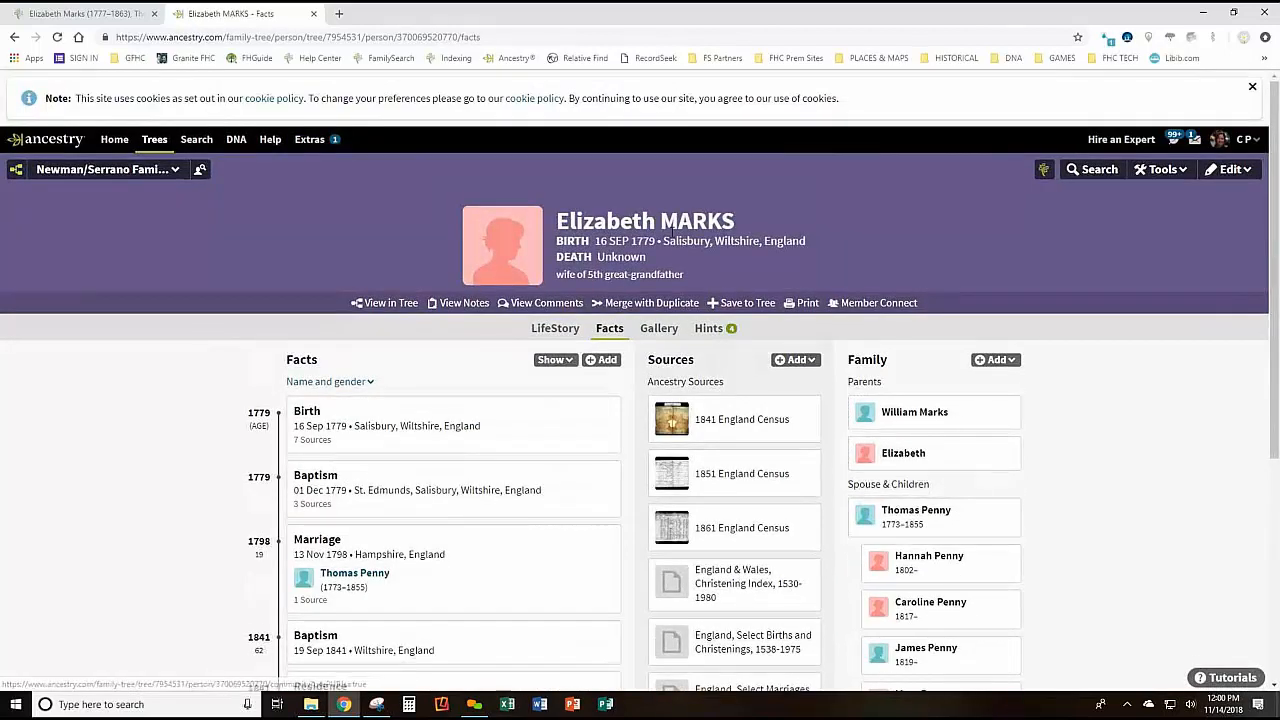
{"action": "left_click", "coordinate": [1030, 170]}
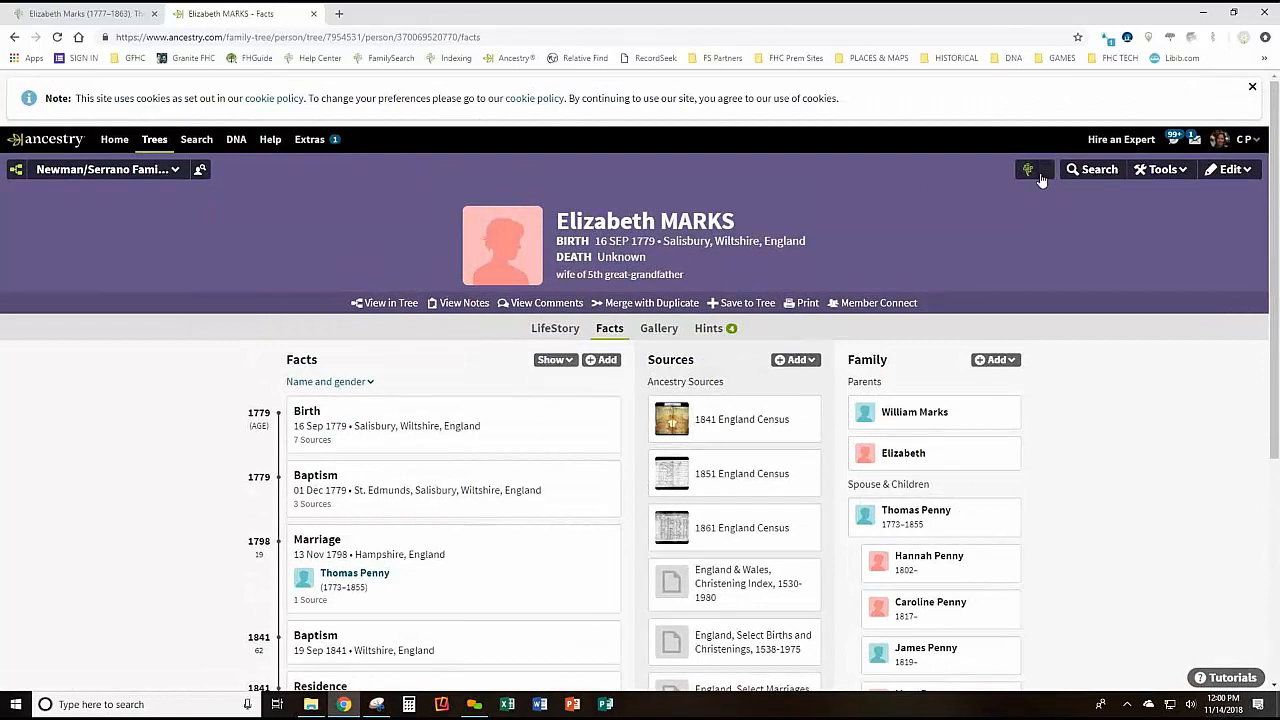
{"action": "left_click", "coordinate": [543, 289]}
{"action": "scroll", "coordinate": [463, 291], "scroll_direction": "down", "scroll_amount": 1}
{"action": "scroll", "coordinate": [463, 292], "scroll_direction": "up", "scroll_amount": 1}
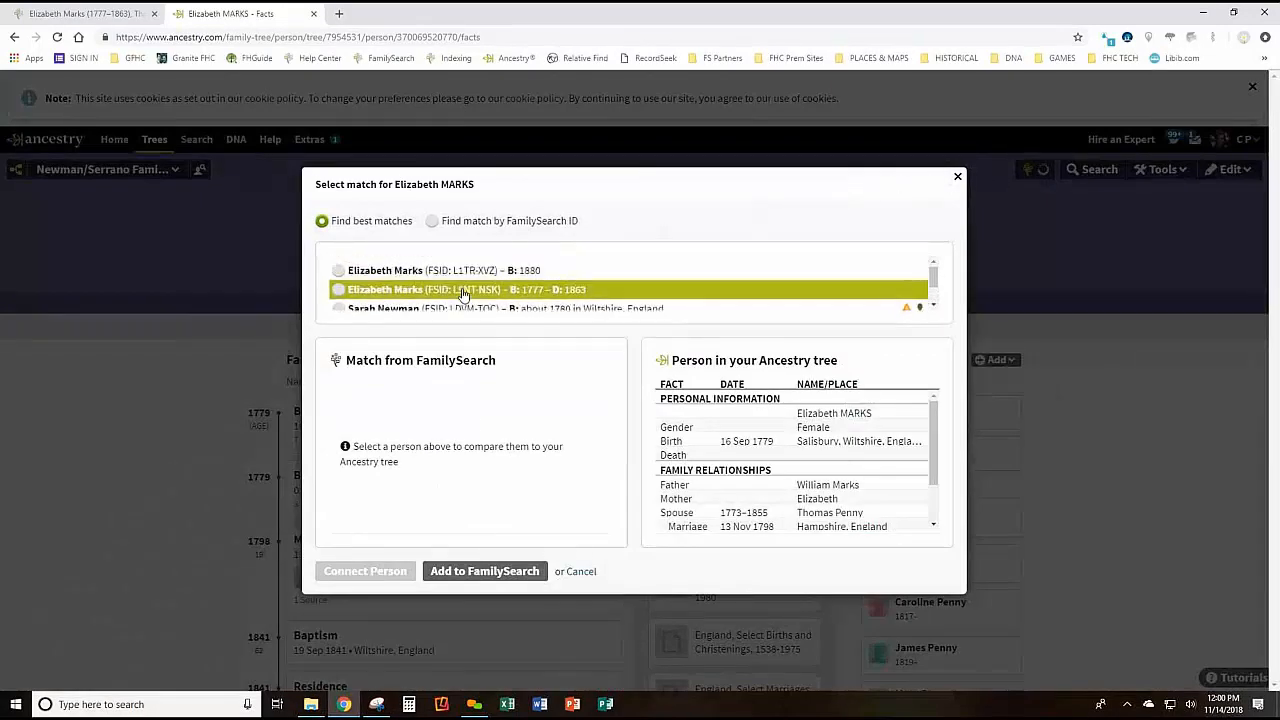
Check the 1777–1863 wife's ID in the FamilySearch tree and connect the 1779-born daughter's Ancestry profile to that match.
{"action": "left_click", "coordinate": [97, 15]}
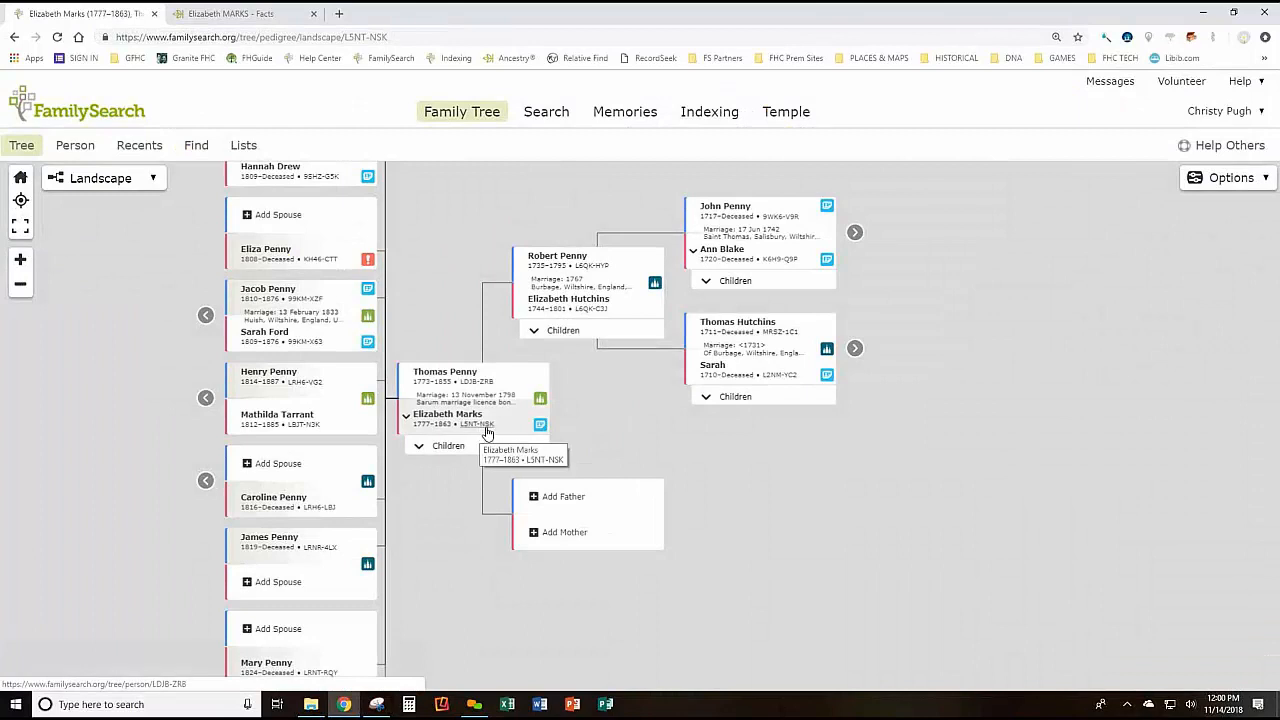
{"action": "left_click", "coordinate": [255, 14]}
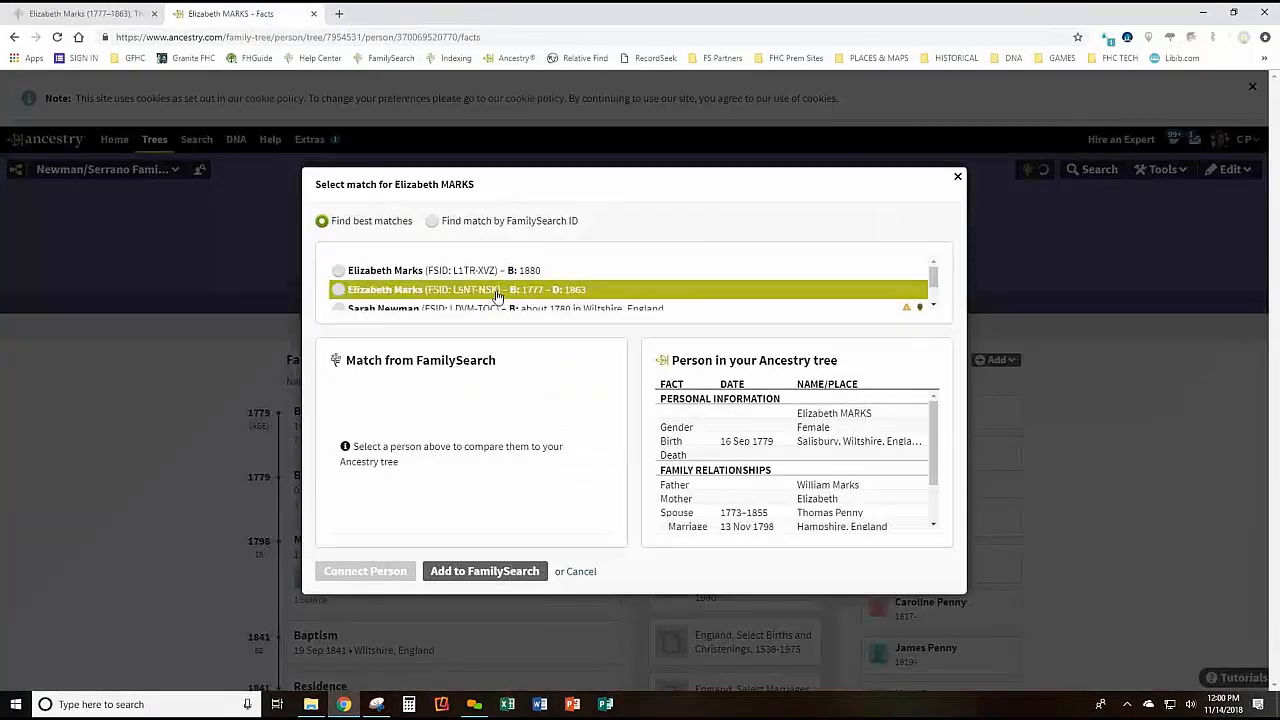
{"action": "scroll", "coordinate": [497, 295], "scroll_direction": "down", "scroll_amount": 1}
{"action": "scroll", "coordinate": [497, 297], "scroll_direction": "up", "scroll_amount": 1}
{"action": "left_click", "coordinate": [338, 292]}
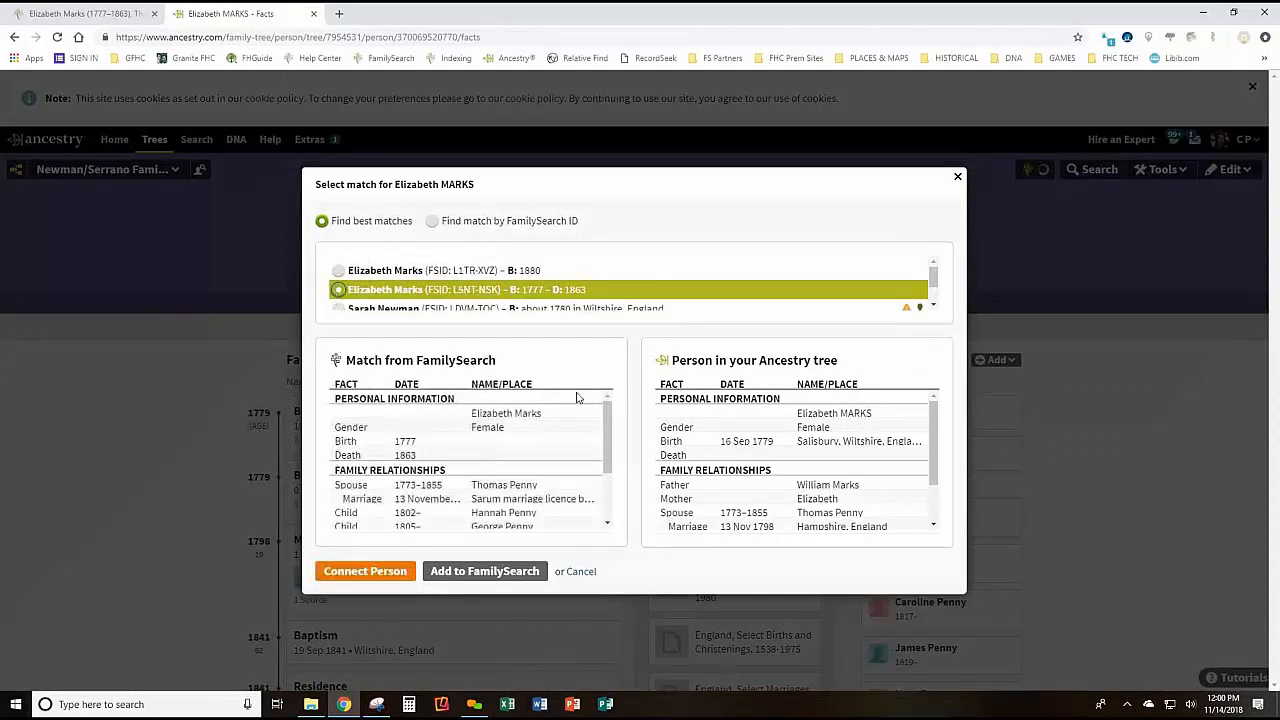
{"action": "left_click", "coordinate": [376, 575]}
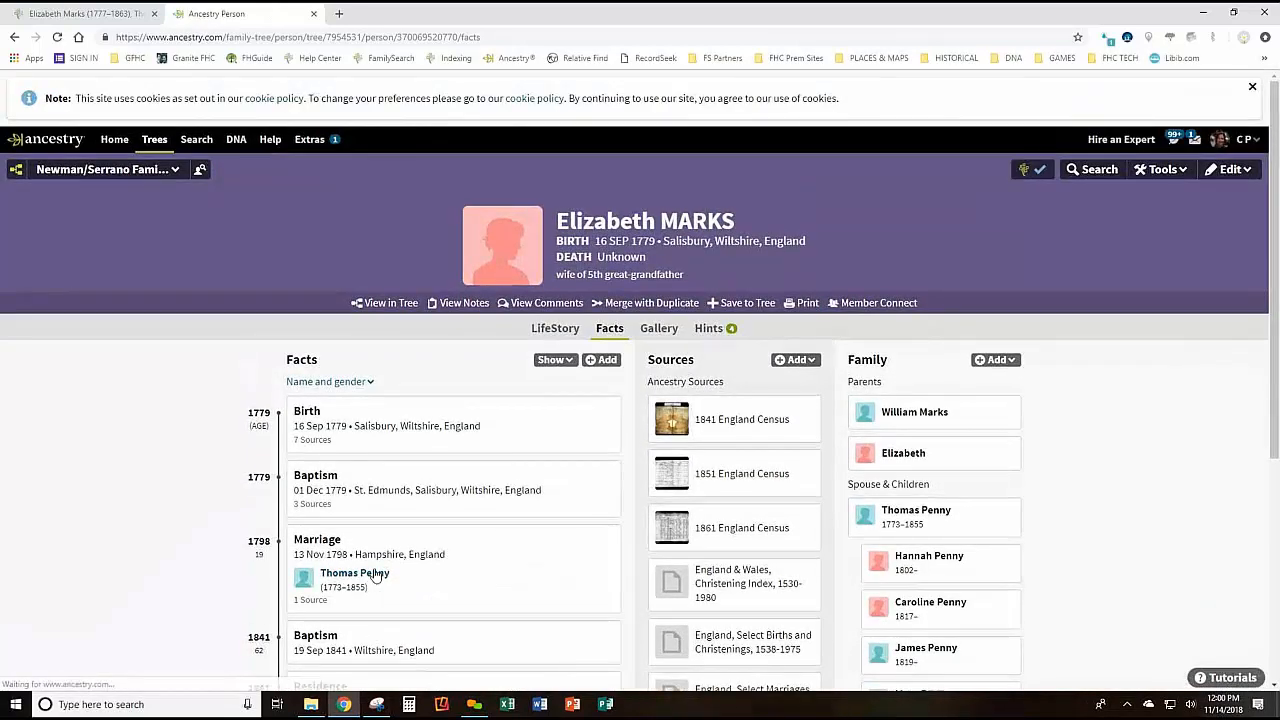
Open the father's Ancestry profile and add him to FamilySearch as a new person related to his connected daughter.
{"action": "left_click", "coordinate": [912, 414]}
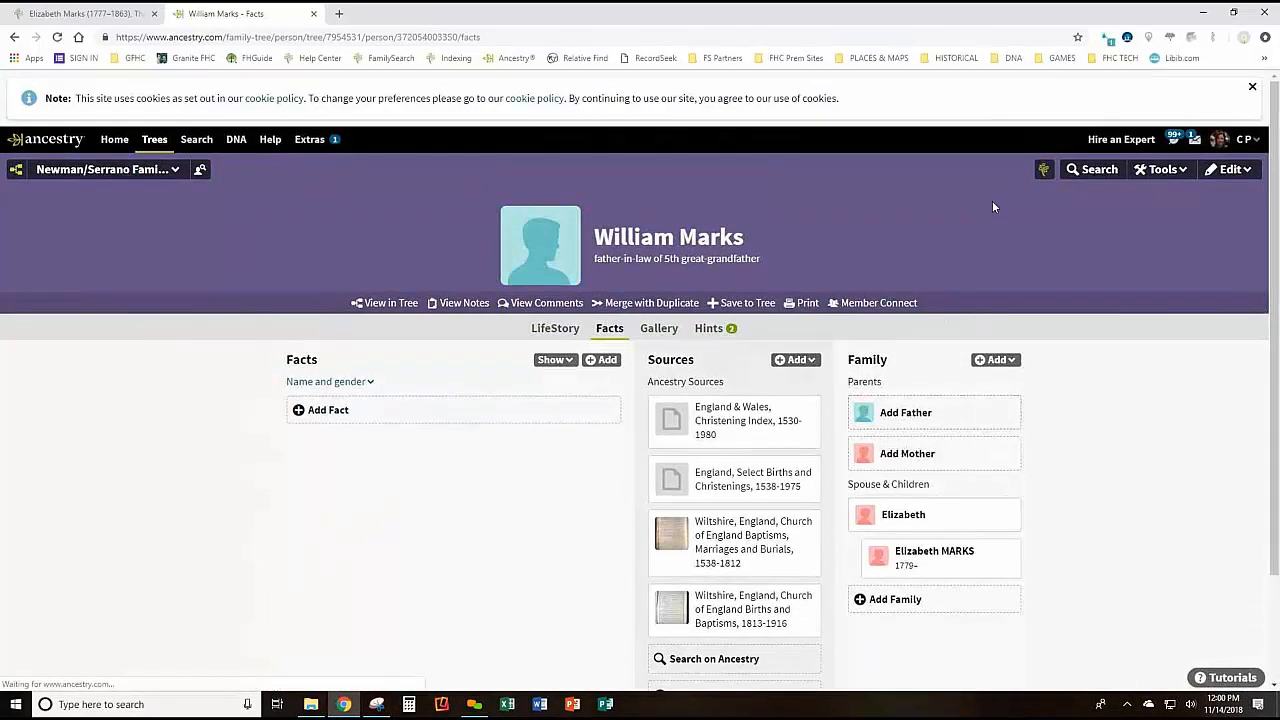
{"action": "left_click", "coordinate": [1043, 169]}
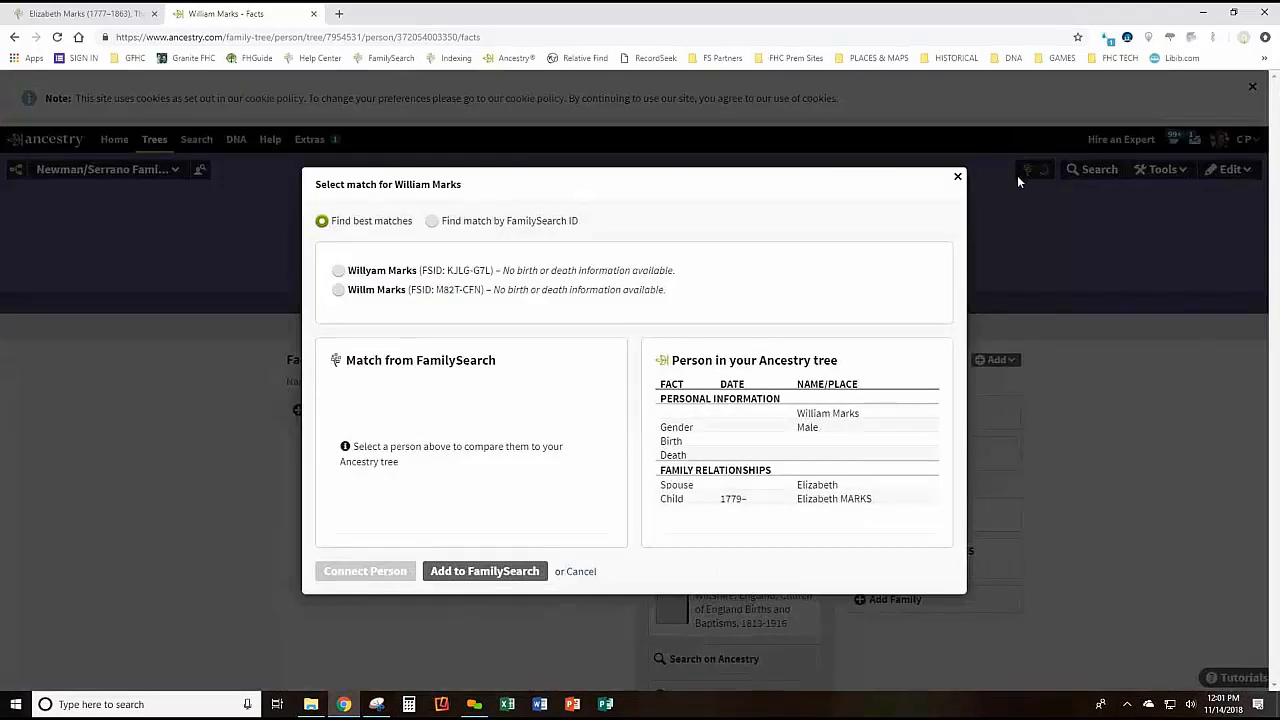
{"action": "left_click", "coordinate": [498, 574]}
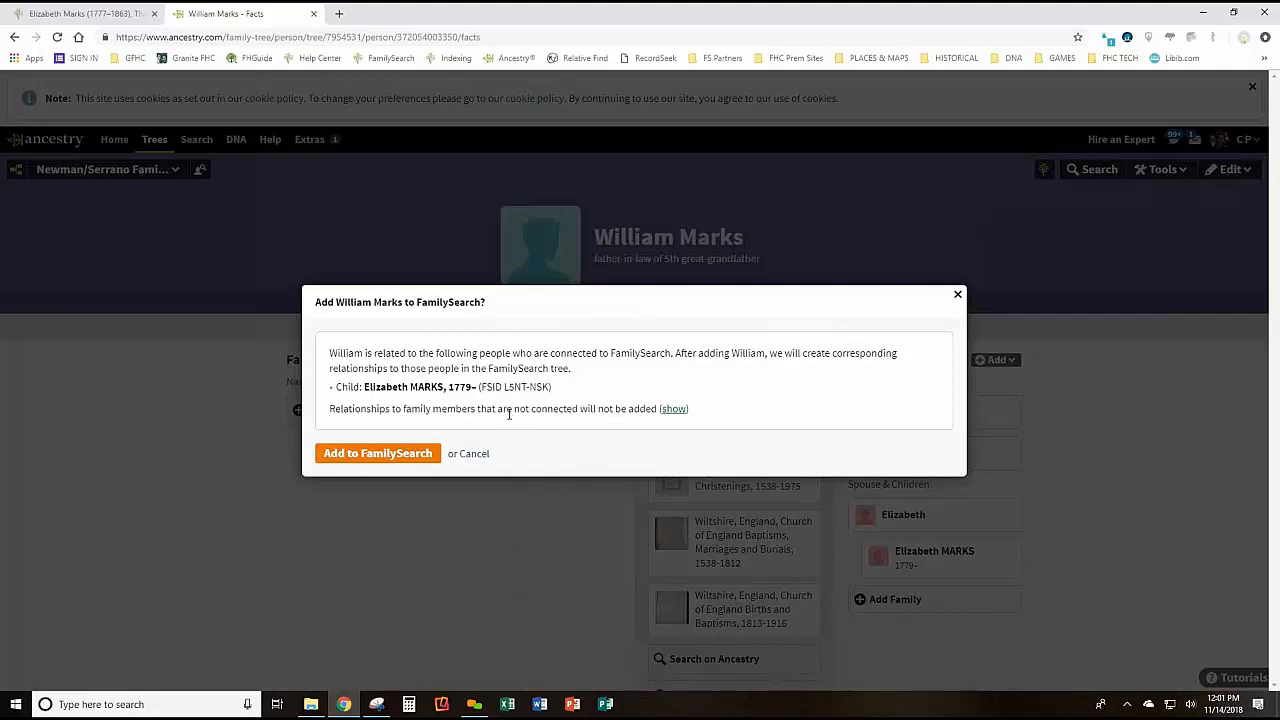
{"action": "left_click", "coordinate": [390, 455]}
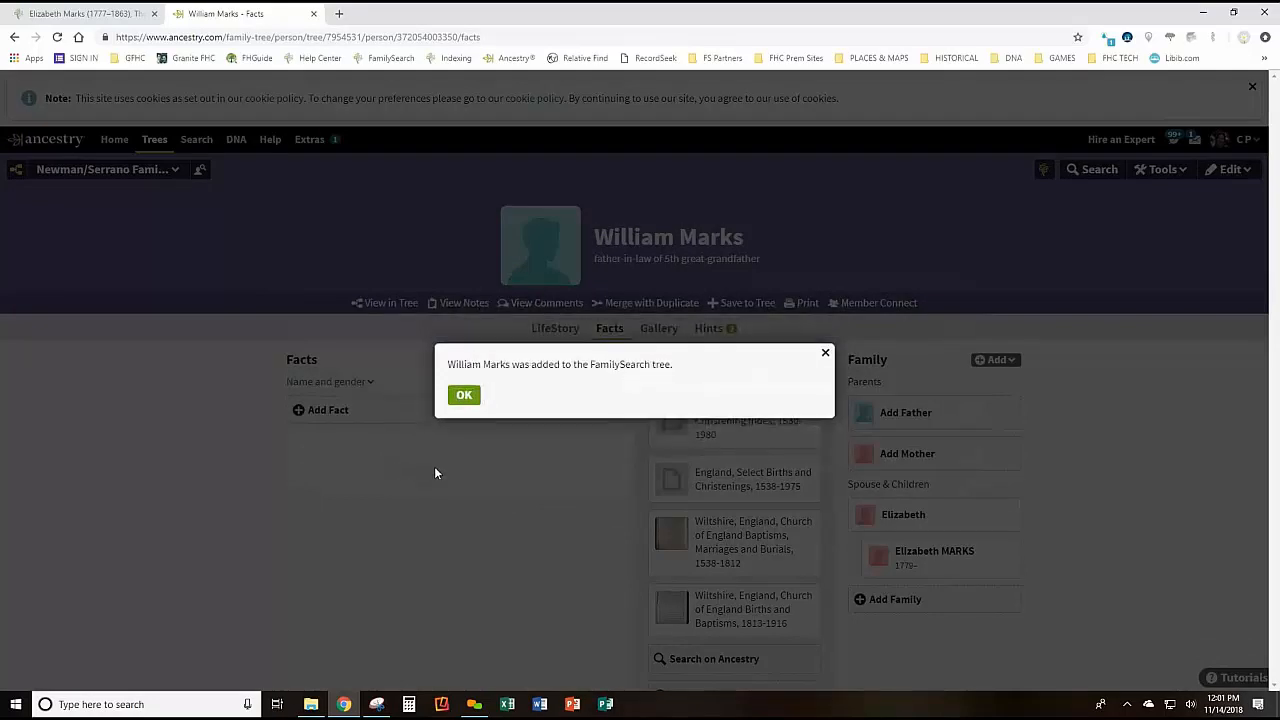
{"action": "left_click", "coordinate": [464, 396]}
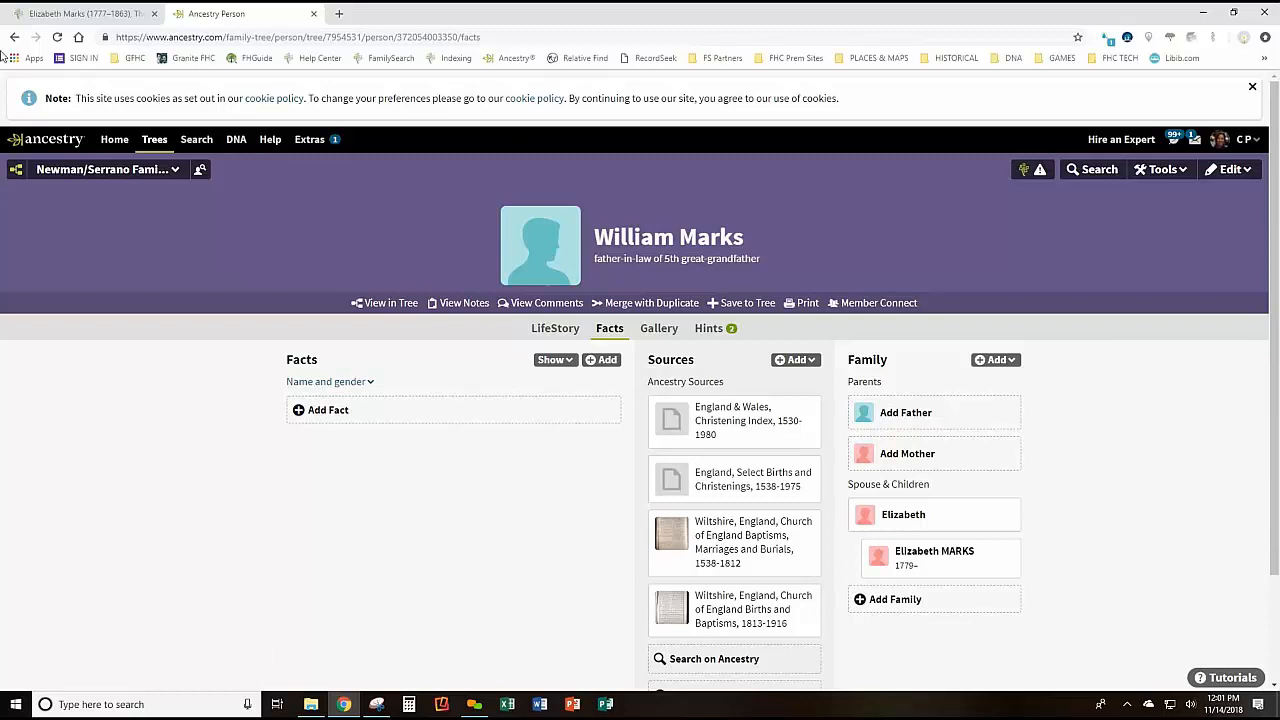
Switch to FamilySearch, open the 1777–1863 wife's details, and check the parents listed under her family members.
{"action": "left_click", "coordinate": [86, 14]}
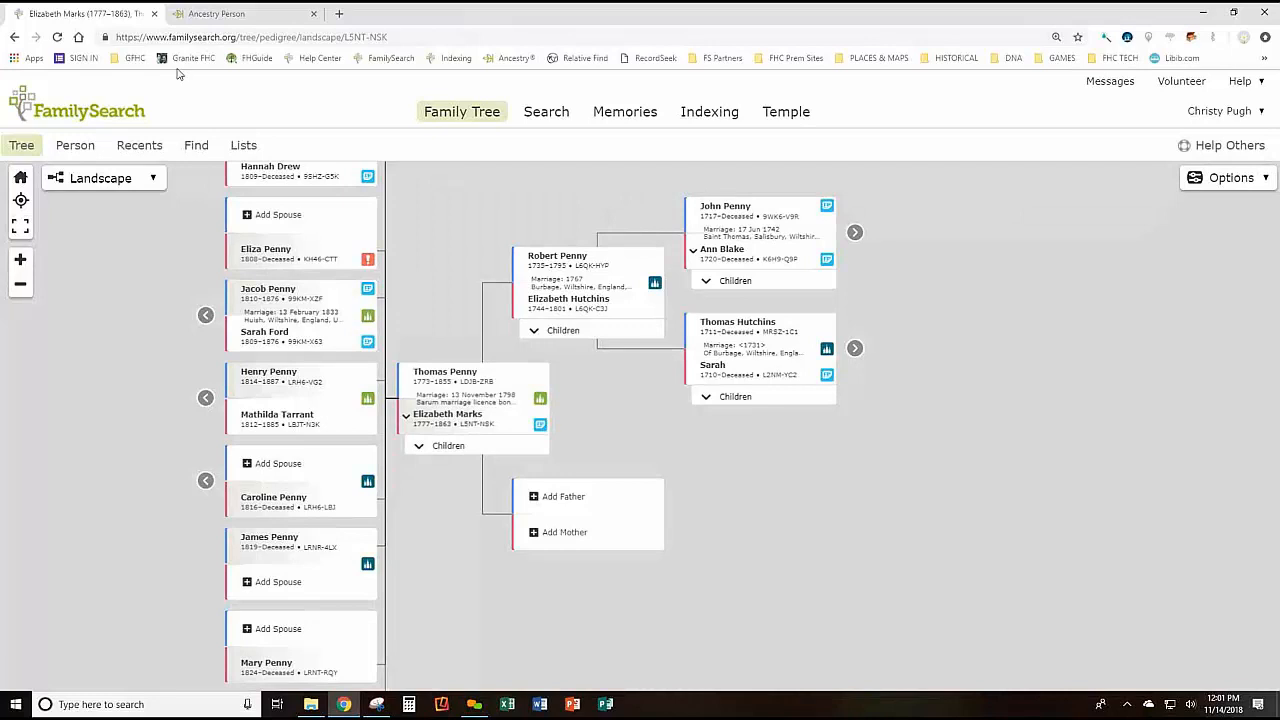
{"action": "left_click_drag", "start_coordinate": [641, 425], "coordinate": [697, 443]}
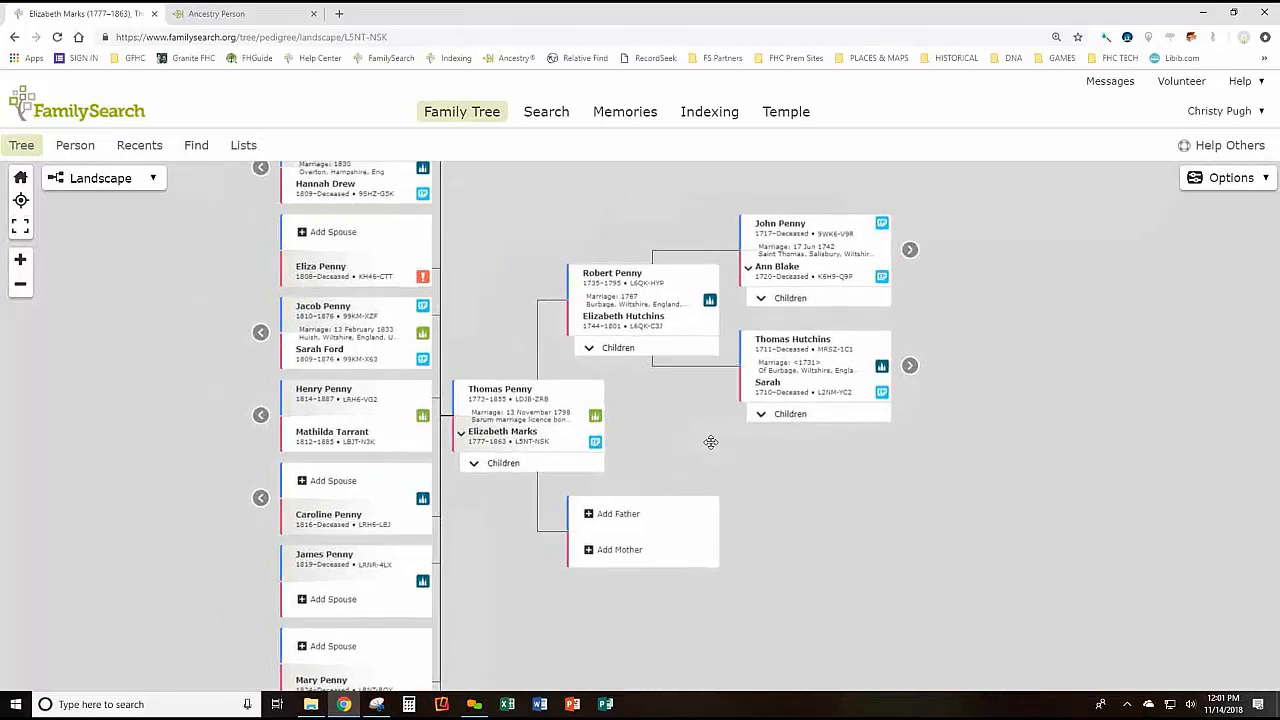
{"action": "left_click", "coordinate": [520, 432]}
{"action": "left_click", "coordinate": [686, 506]}
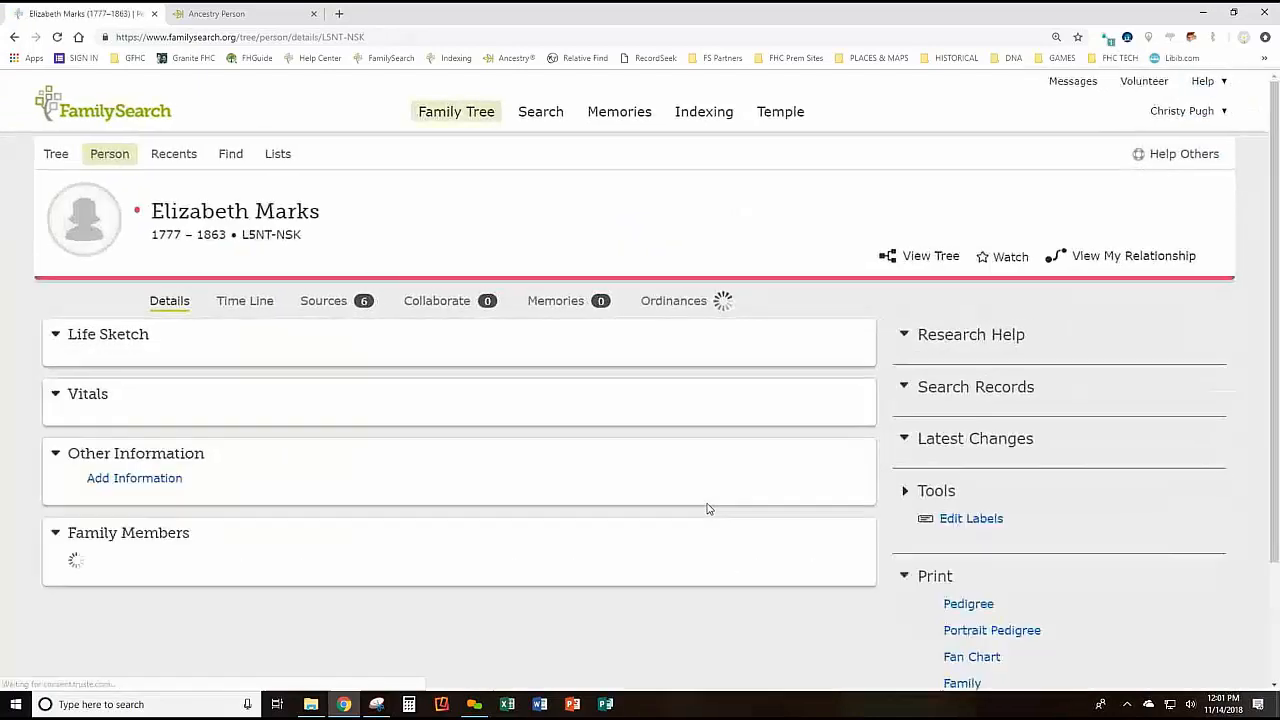
{"action": "scroll", "coordinate": [709, 508], "scroll_direction": "down", "scroll_amount": 4}
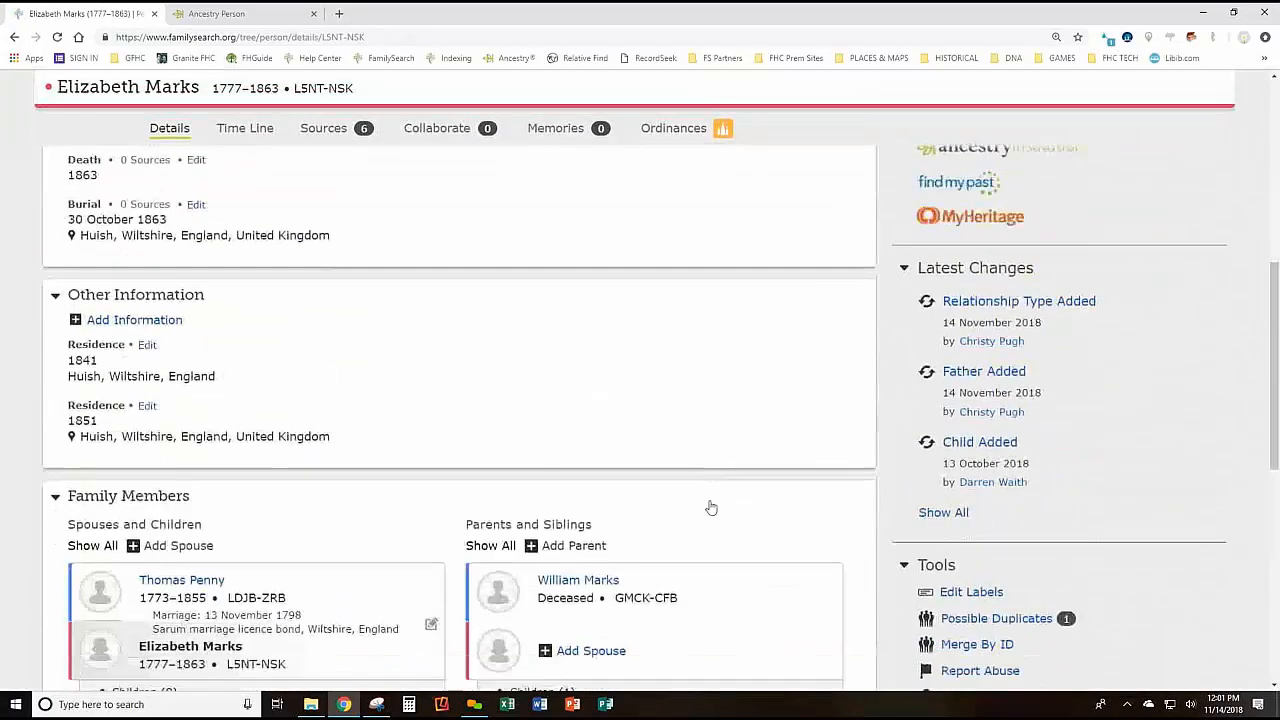
{"action": "scroll", "coordinate": [710, 508], "scroll_direction": "down", "scroll_amount": 1}
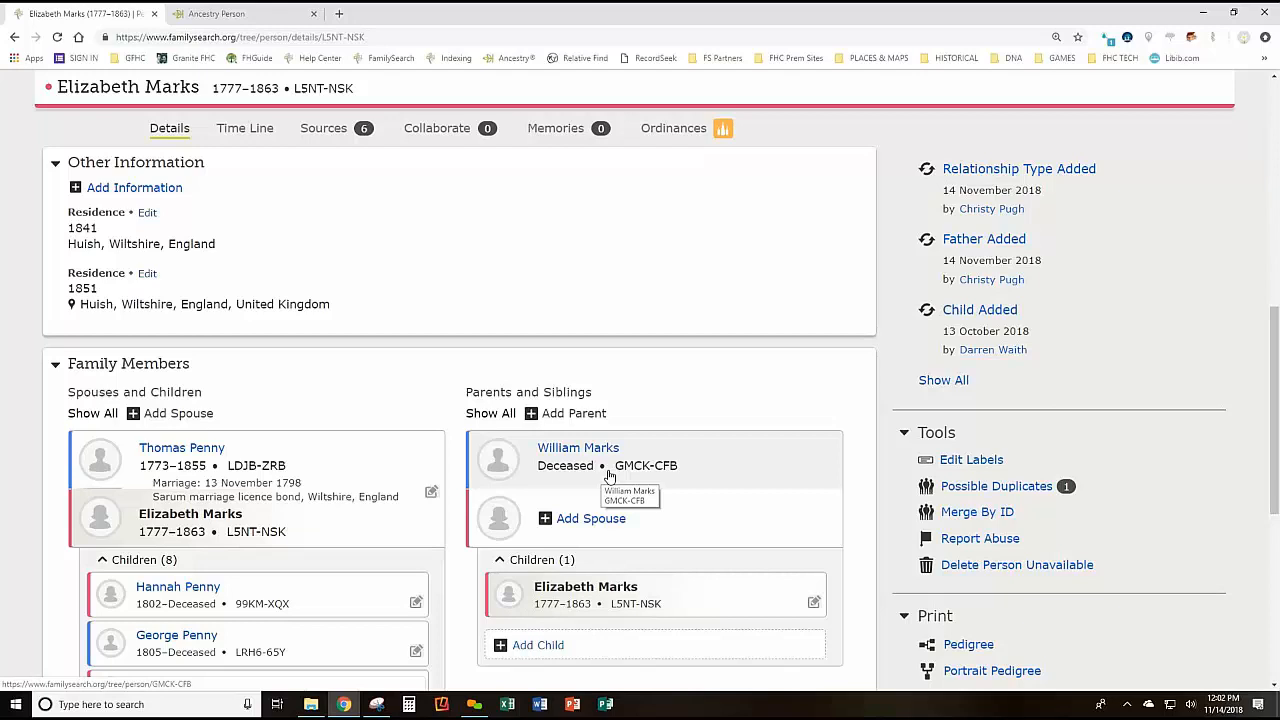
Switch to Ancestry, open the father's linked FamilySearch record from his profile, and review his family members.
{"action": "left_click", "coordinate": [229, 18]}
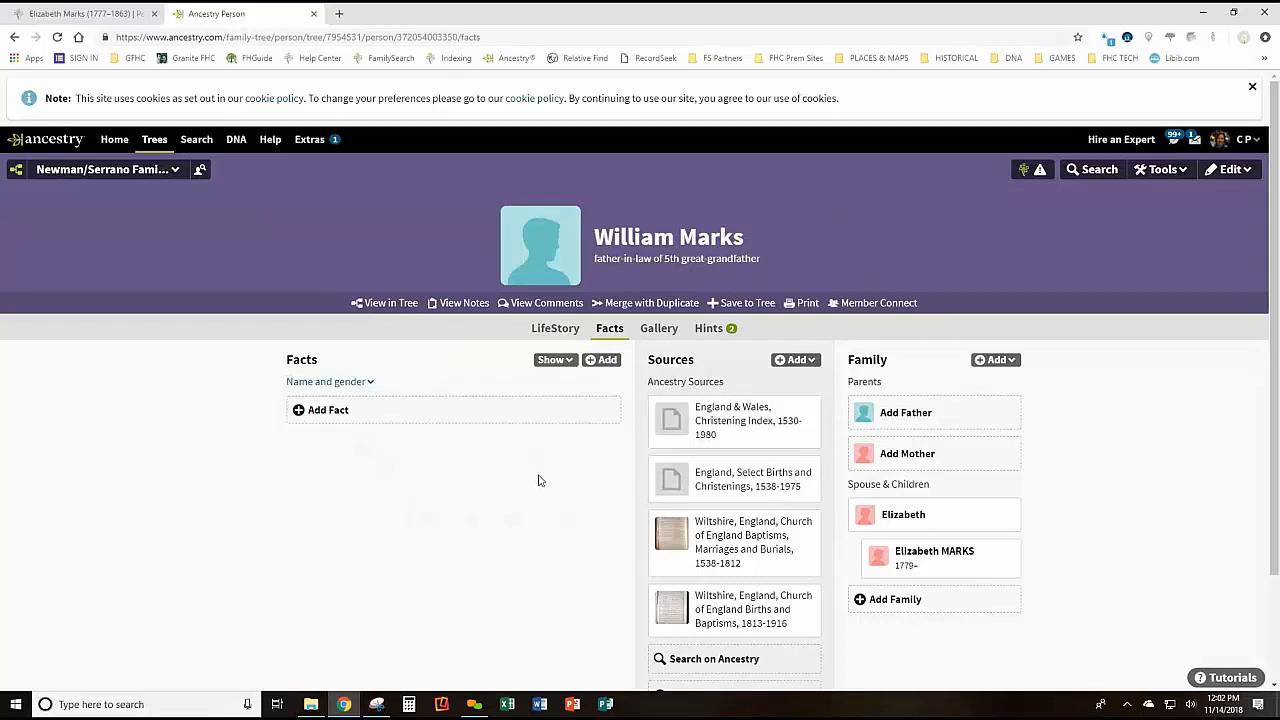
{"action": "left_click", "coordinate": [1020, 171]}
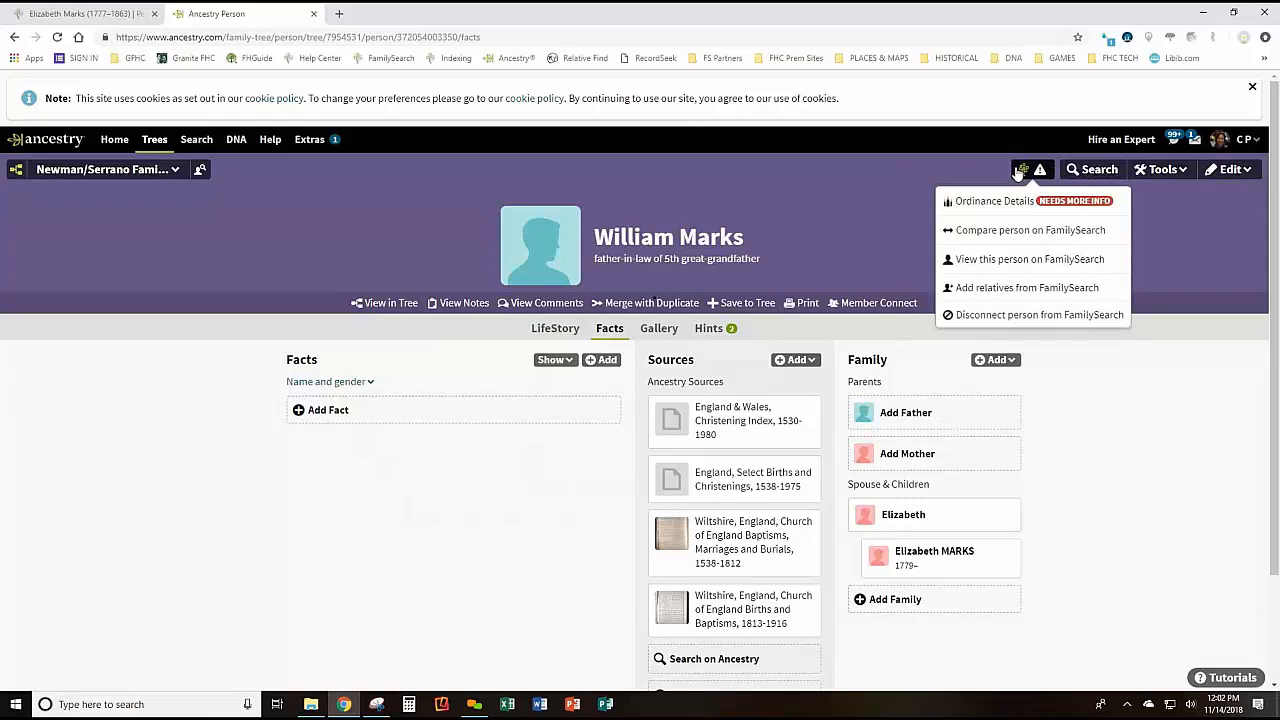
{"action": "left_click", "coordinate": [990, 260]}
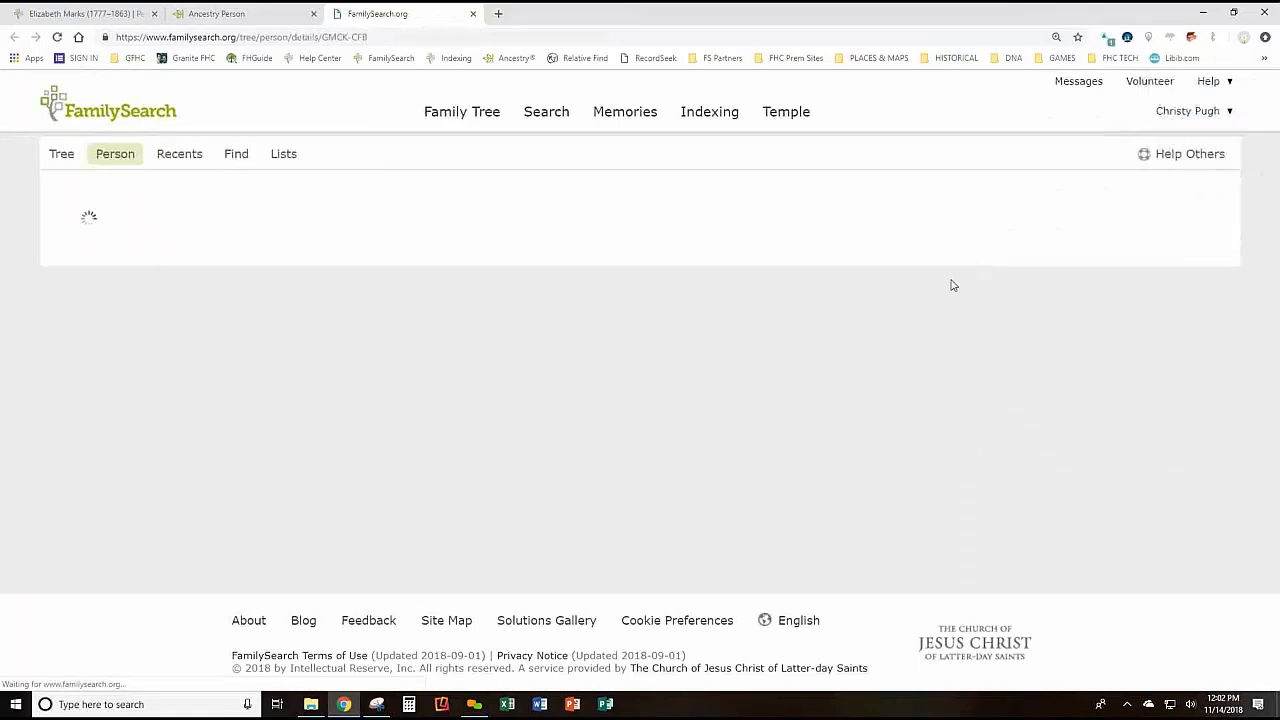
{"action": "scroll", "coordinate": [560, 411], "scroll_direction": "down", "scroll_amount": 3}
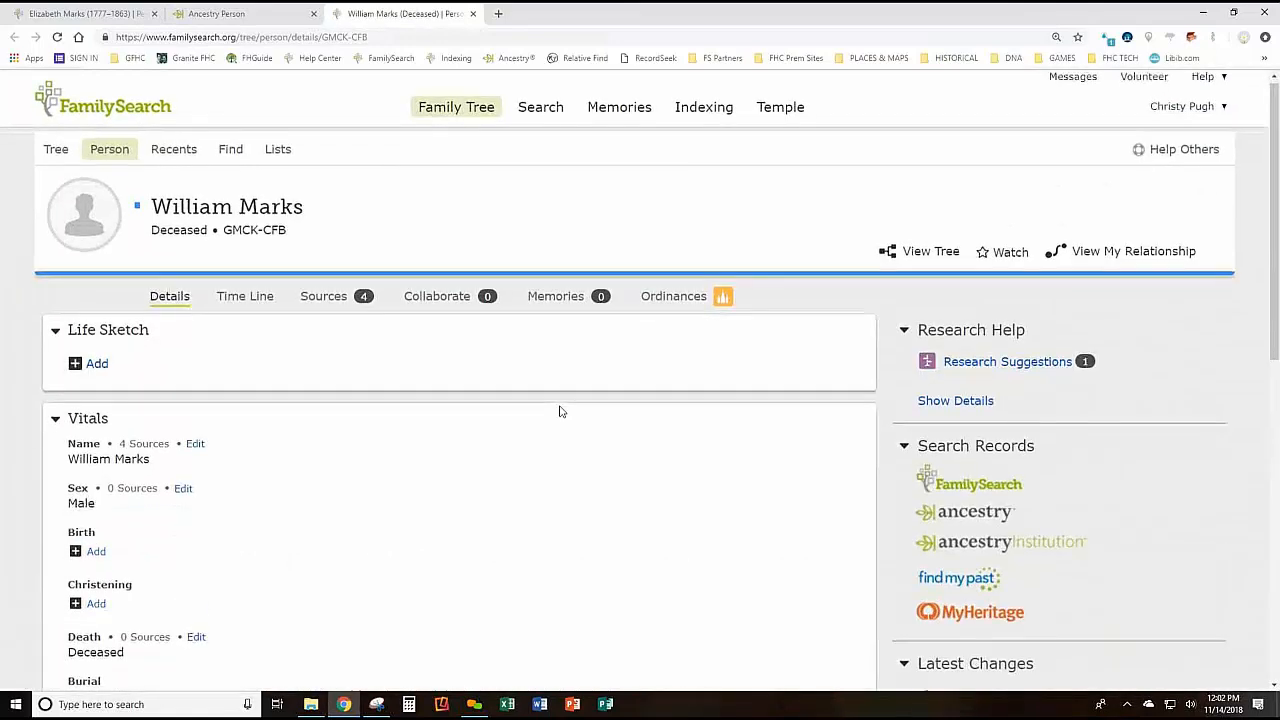
{"action": "scroll", "coordinate": [560, 411], "scroll_direction": "down", "scroll_amount": 3}
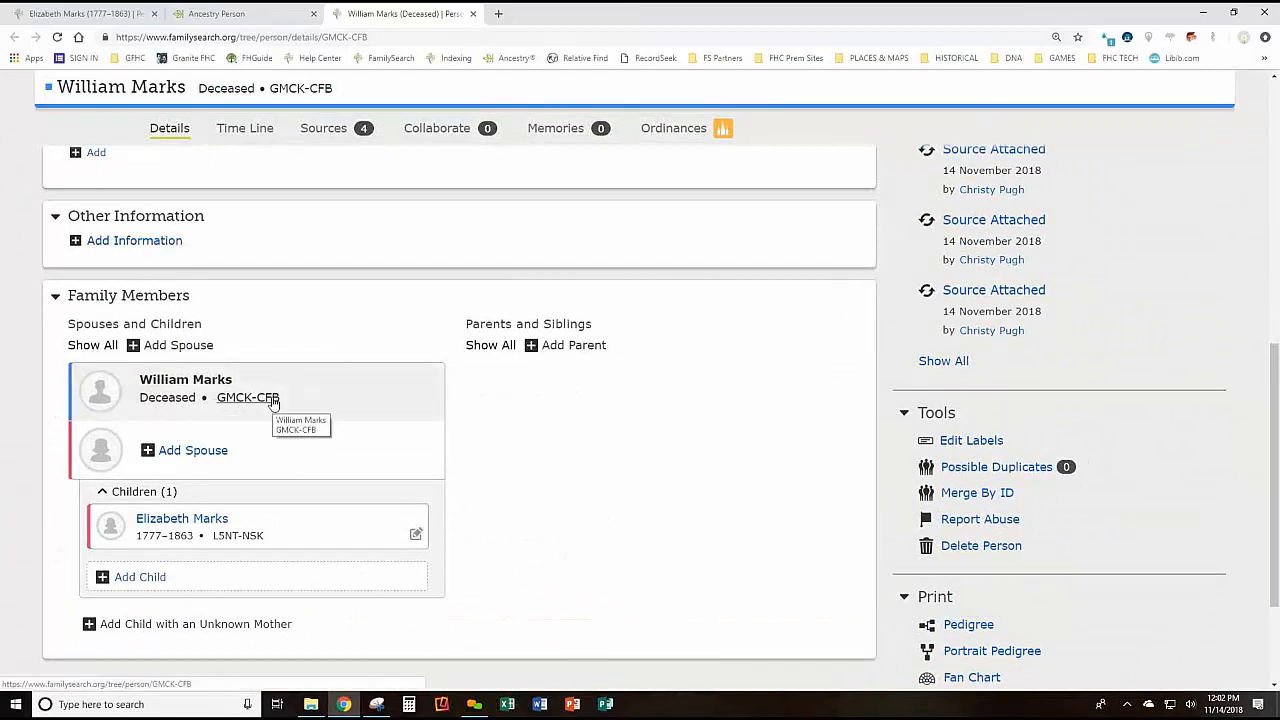
Compare the 1777–1863 wife's parents in FamilySearch with the father's Ancestry profile, and open the mother's Ancestry profile.
{"action": "left_click", "coordinate": [62, 14]}
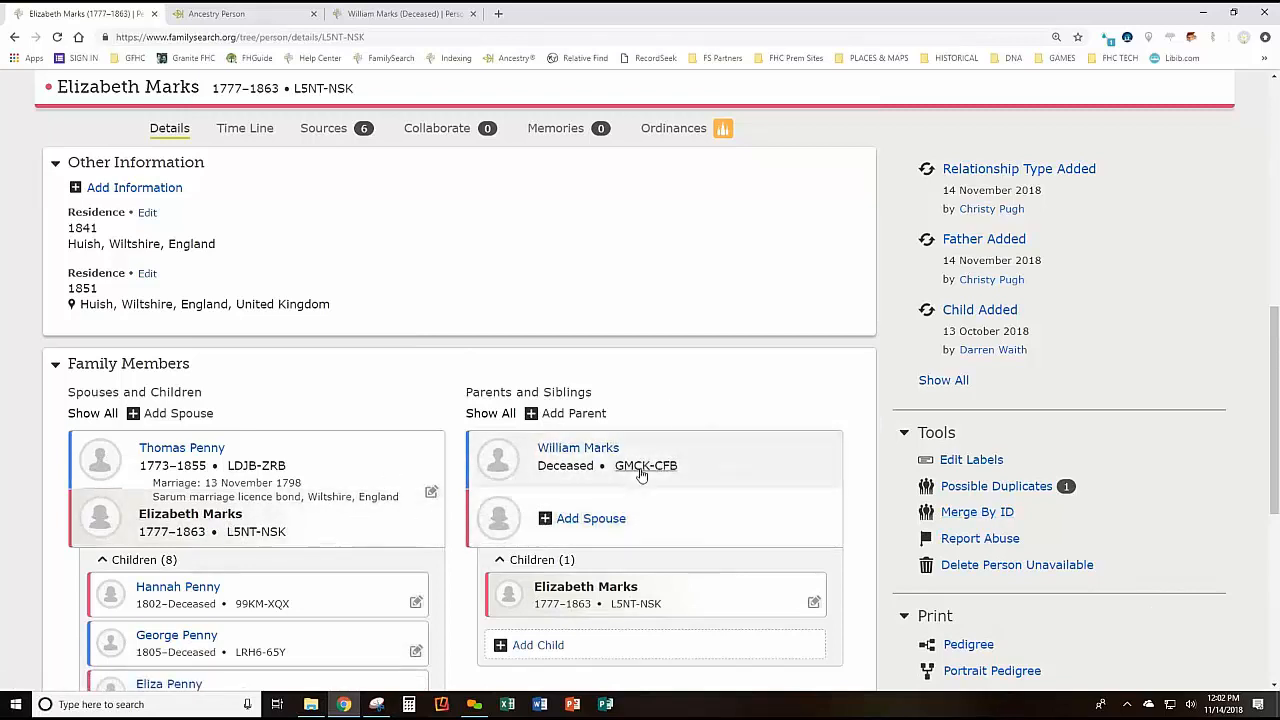
{"action": "left_click", "coordinate": [240, 16]}
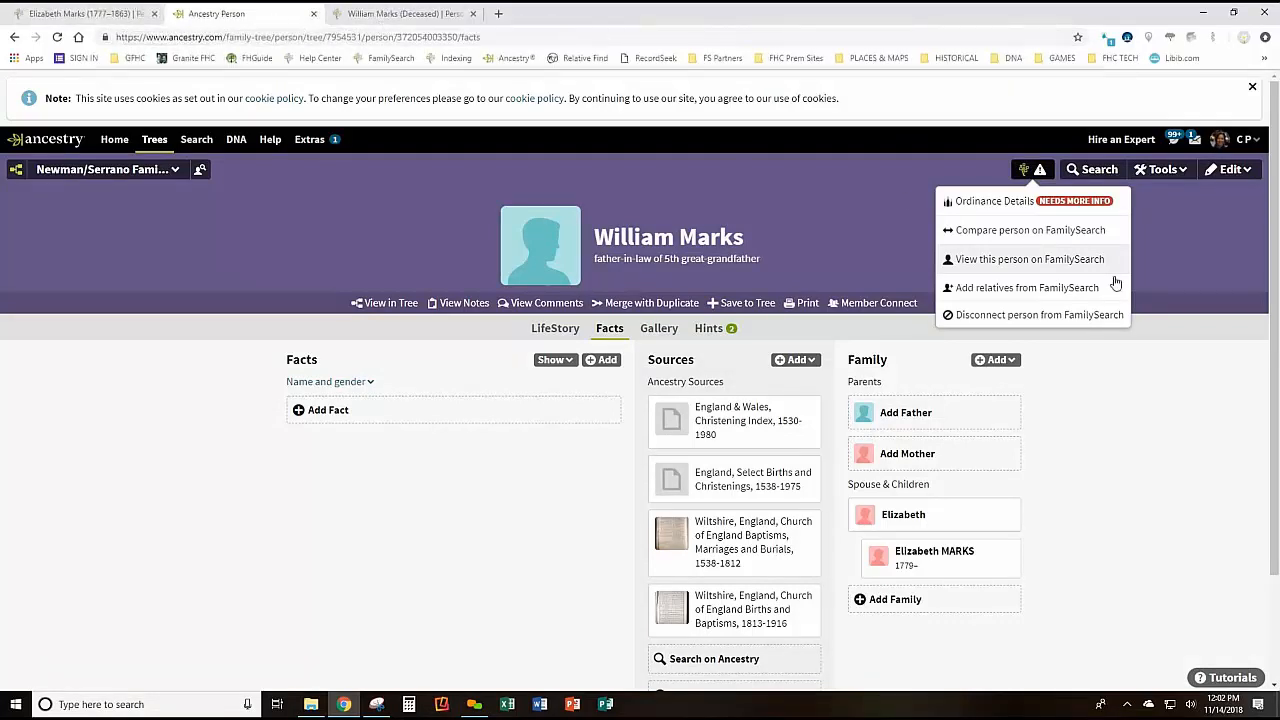
{"action": "left_click", "coordinate": [1162, 452]}
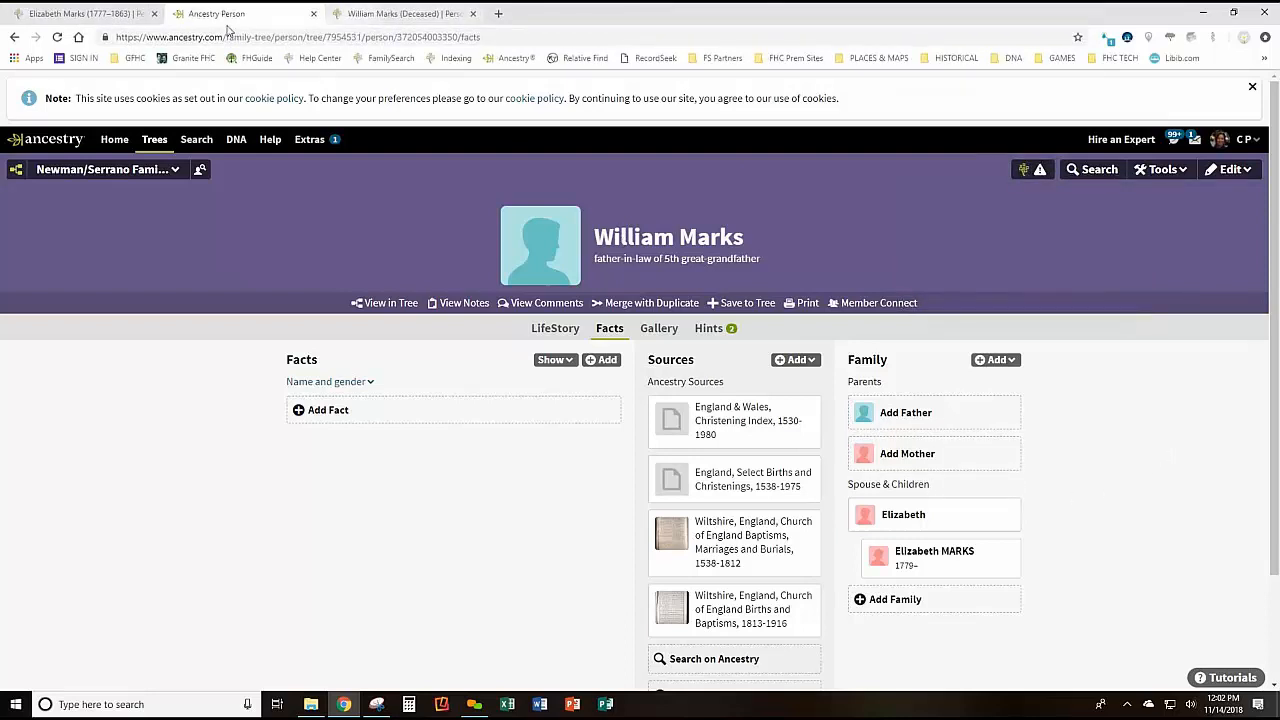
{"action": "left_click", "coordinate": [108, 13]}
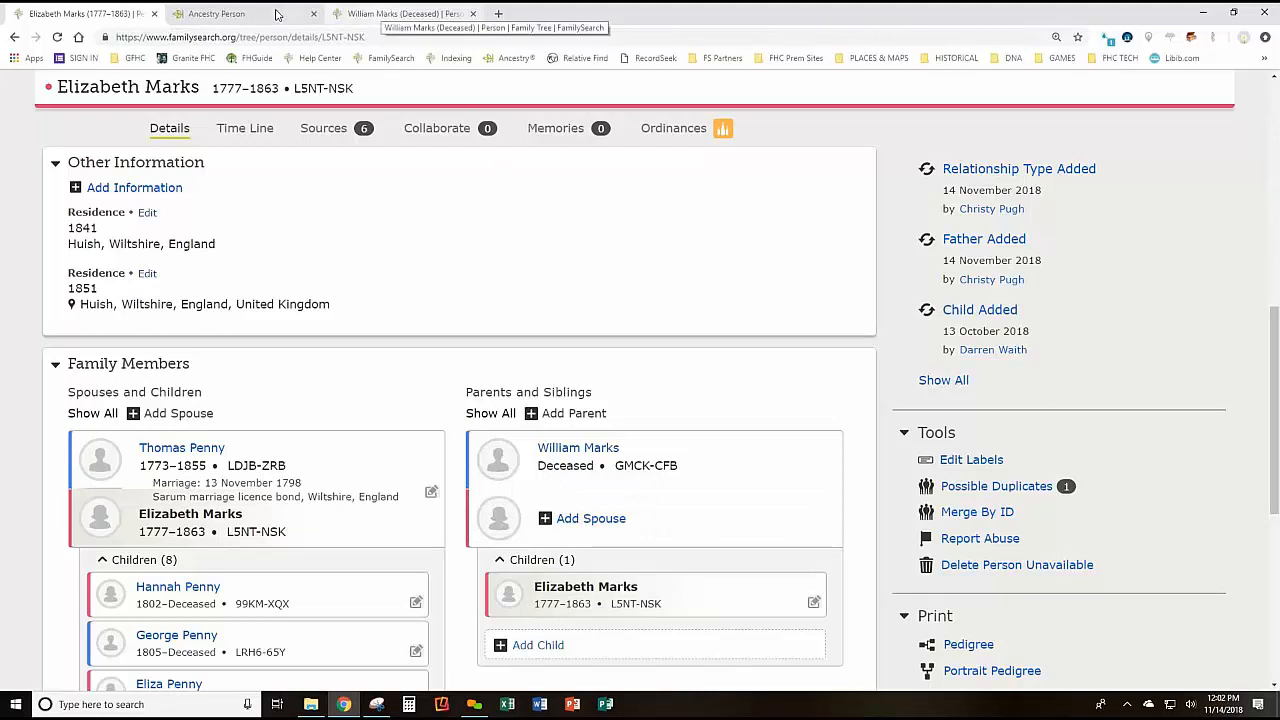
{"action": "left_click", "coordinate": [242, 16]}
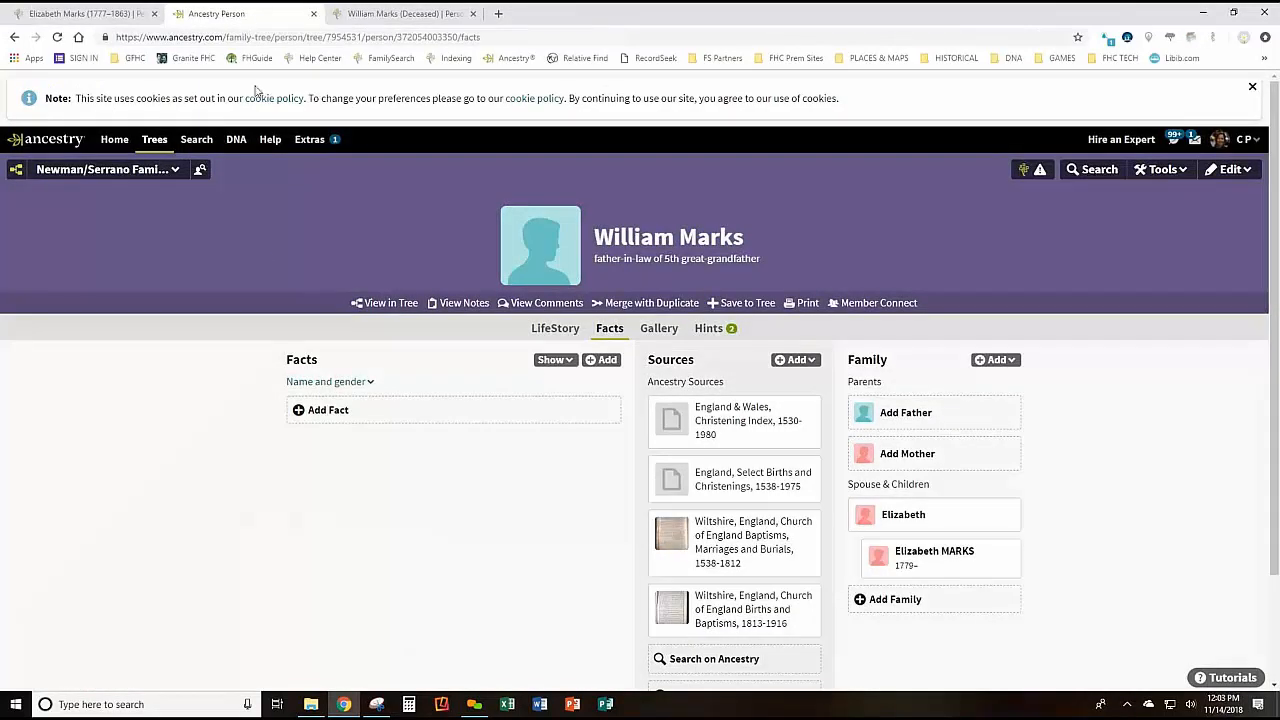
{"action": "left_click", "coordinate": [905, 516]}
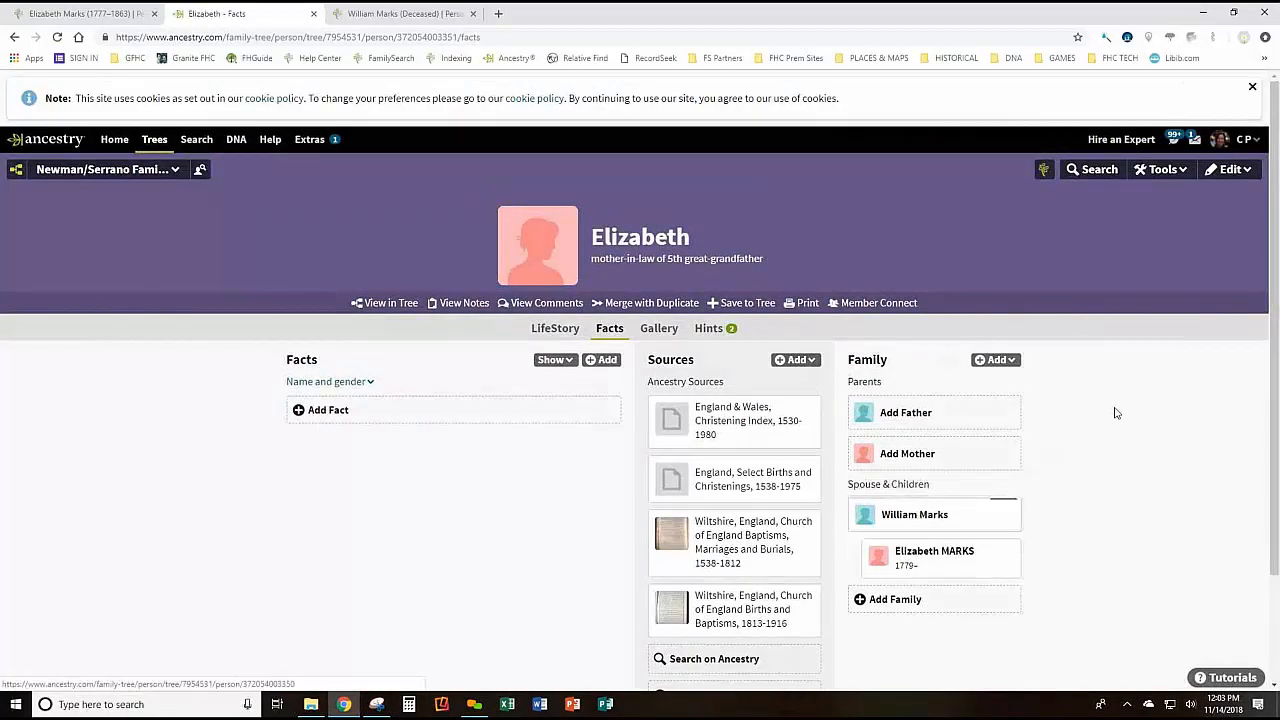
{"action": "left_click", "coordinate": [1044, 171]}
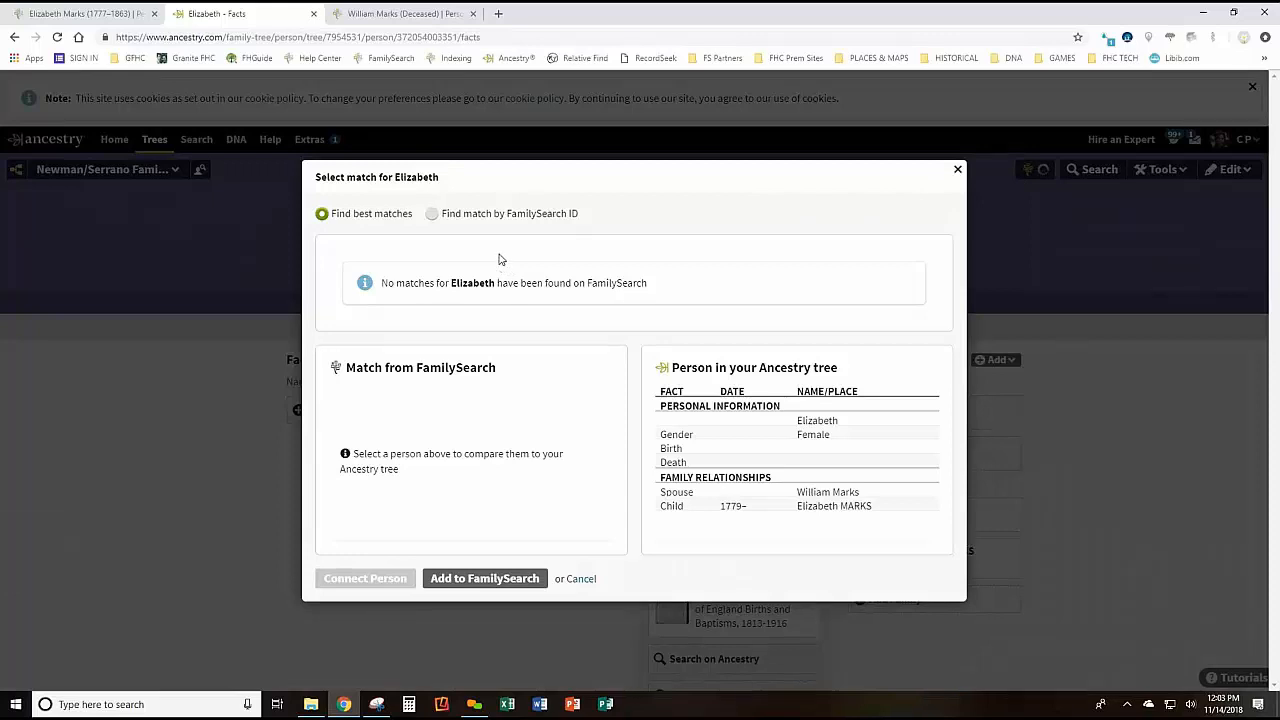
{"action": "left_click", "coordinate": [489, 579]}
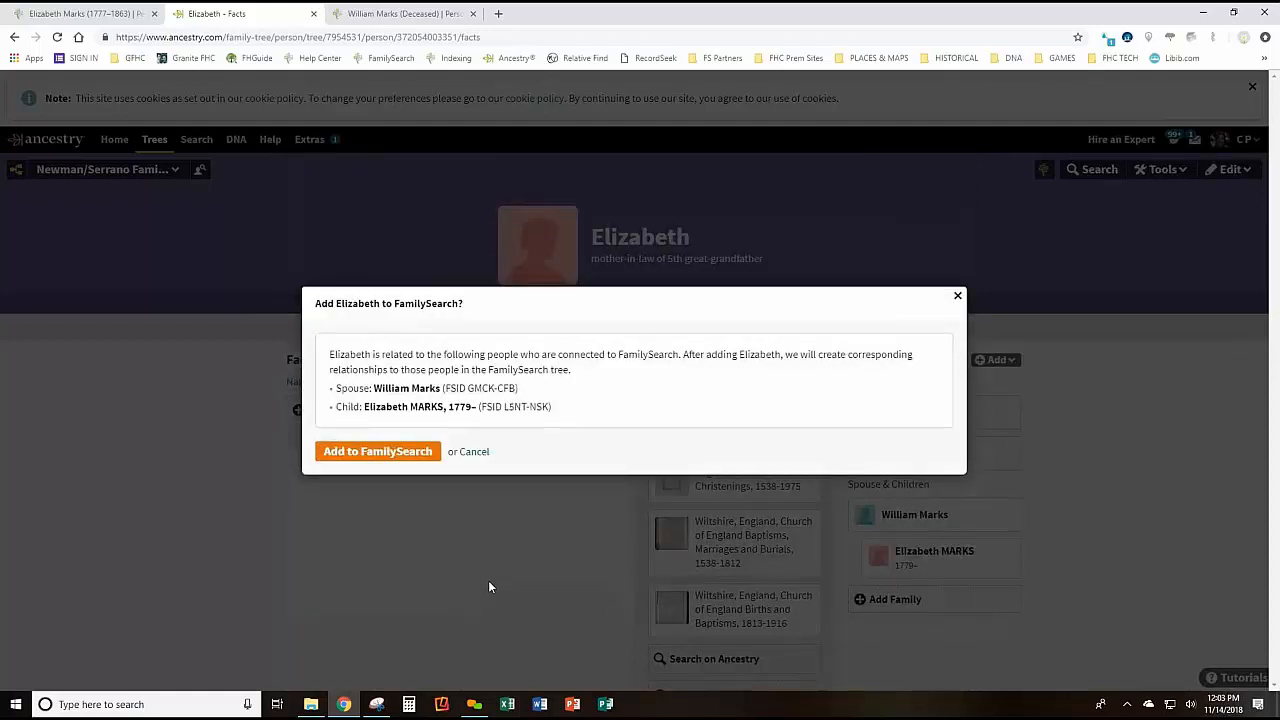
{"action": "left_click", "coordinate": [468, 452]}
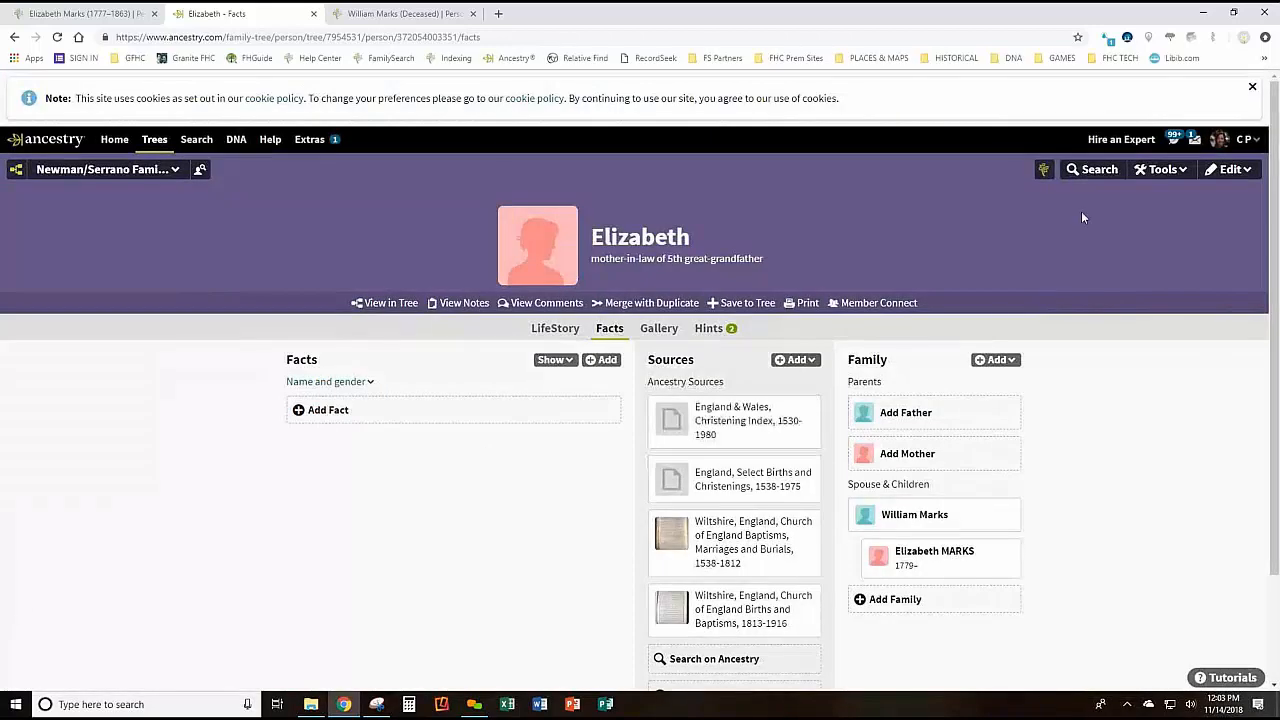
Add the mother to FamilySearch as a new person related to her connected husband and 1779-born daughter.
{"action": "left_click", "coordinate": [1044, 168]}
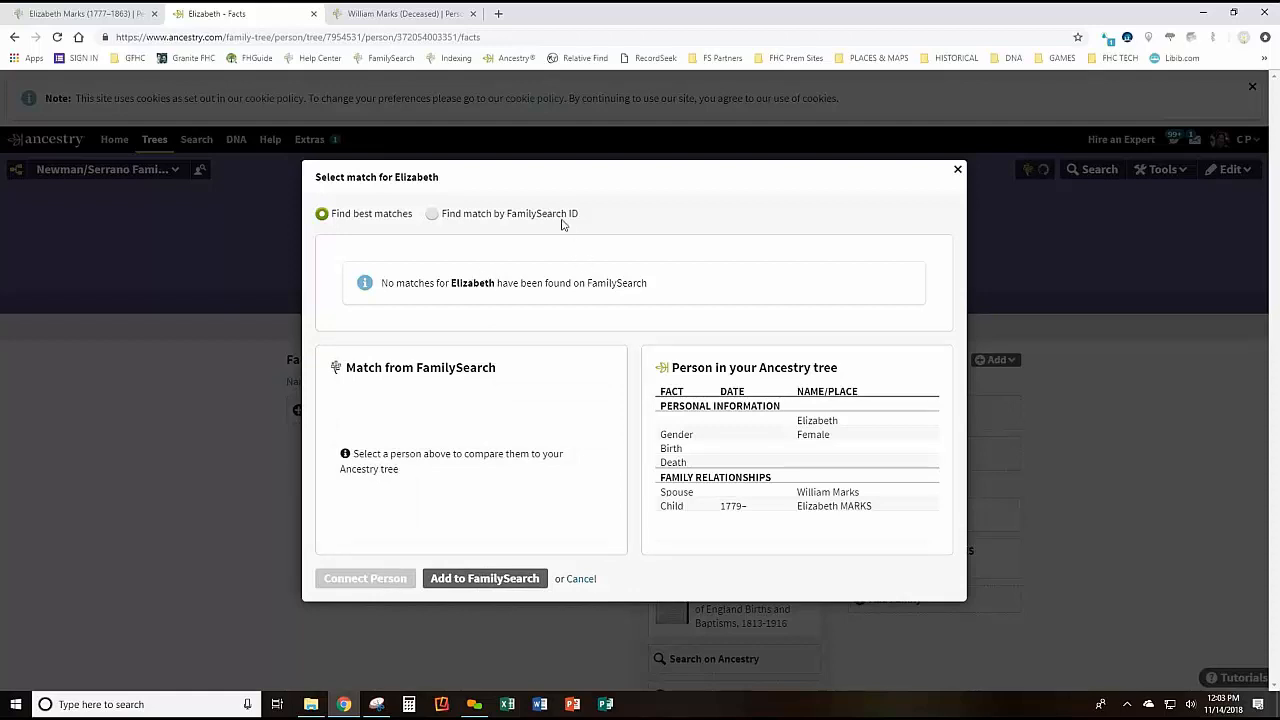
{"action": "left_click", "coordinate": [463, 582]}
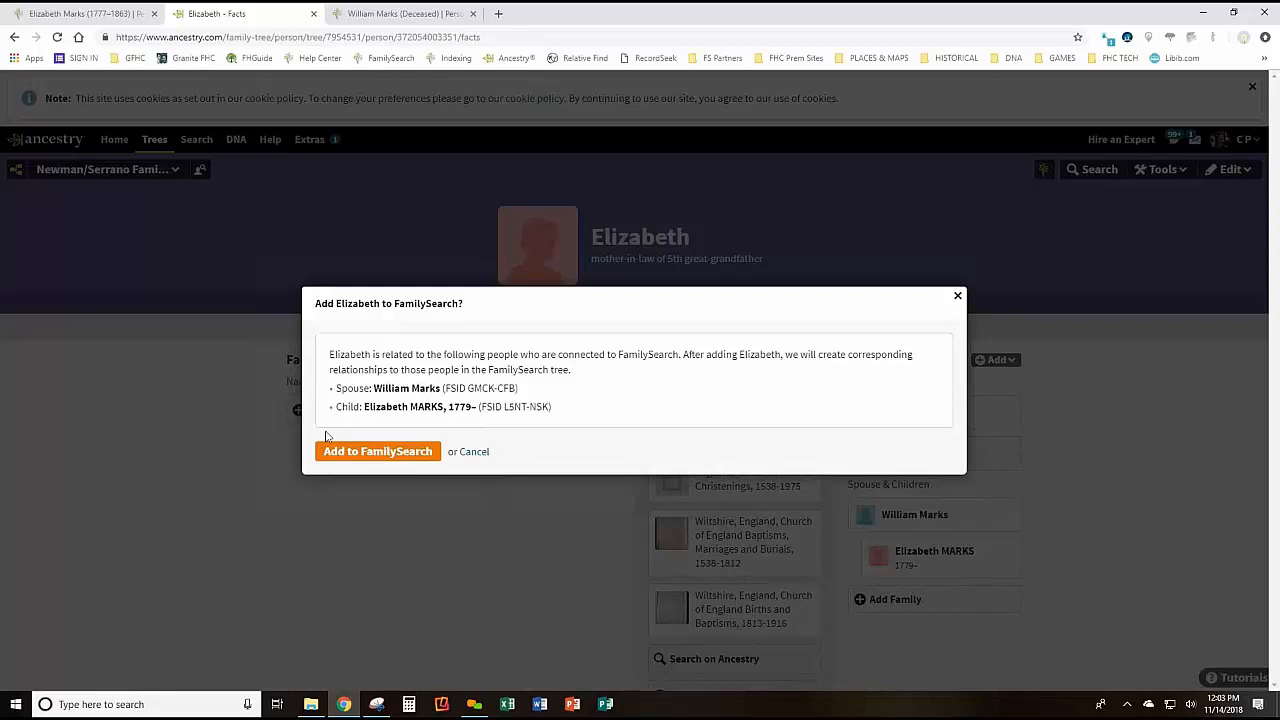
{"action": "left_click", "coordinate": [383, 452]}
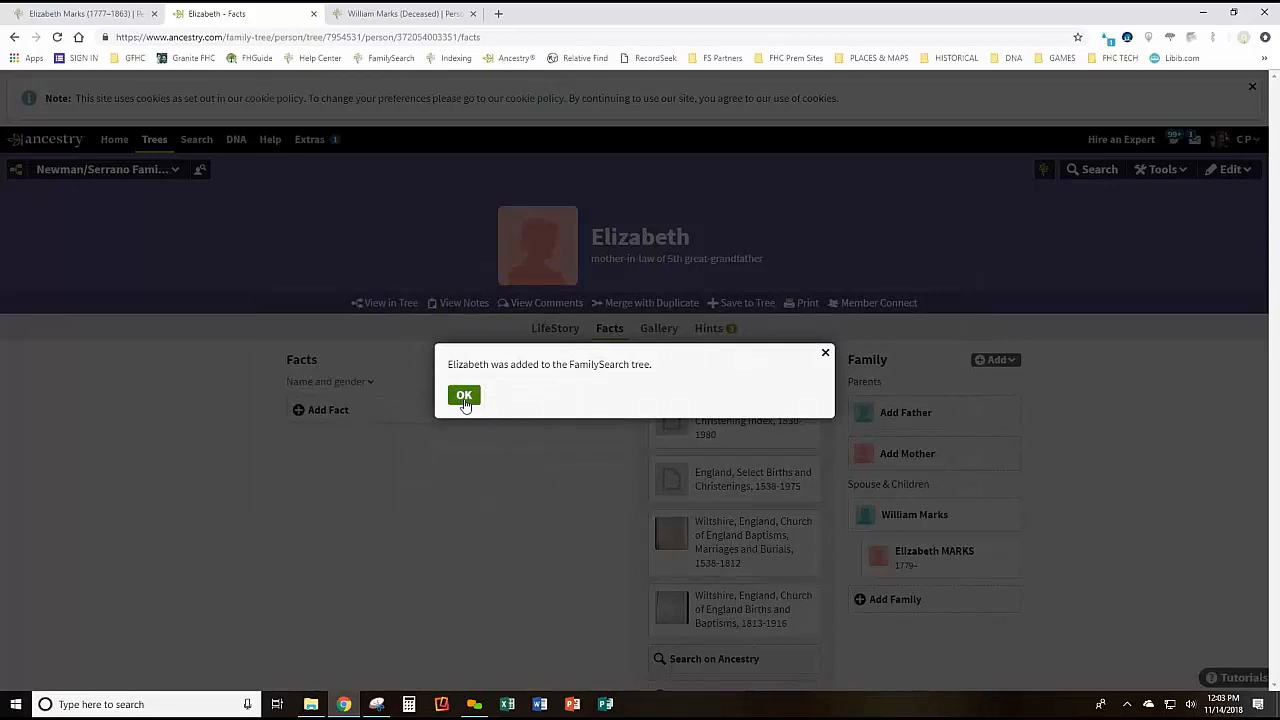
{"action": "left_click", "coordinate": [464, 395]}
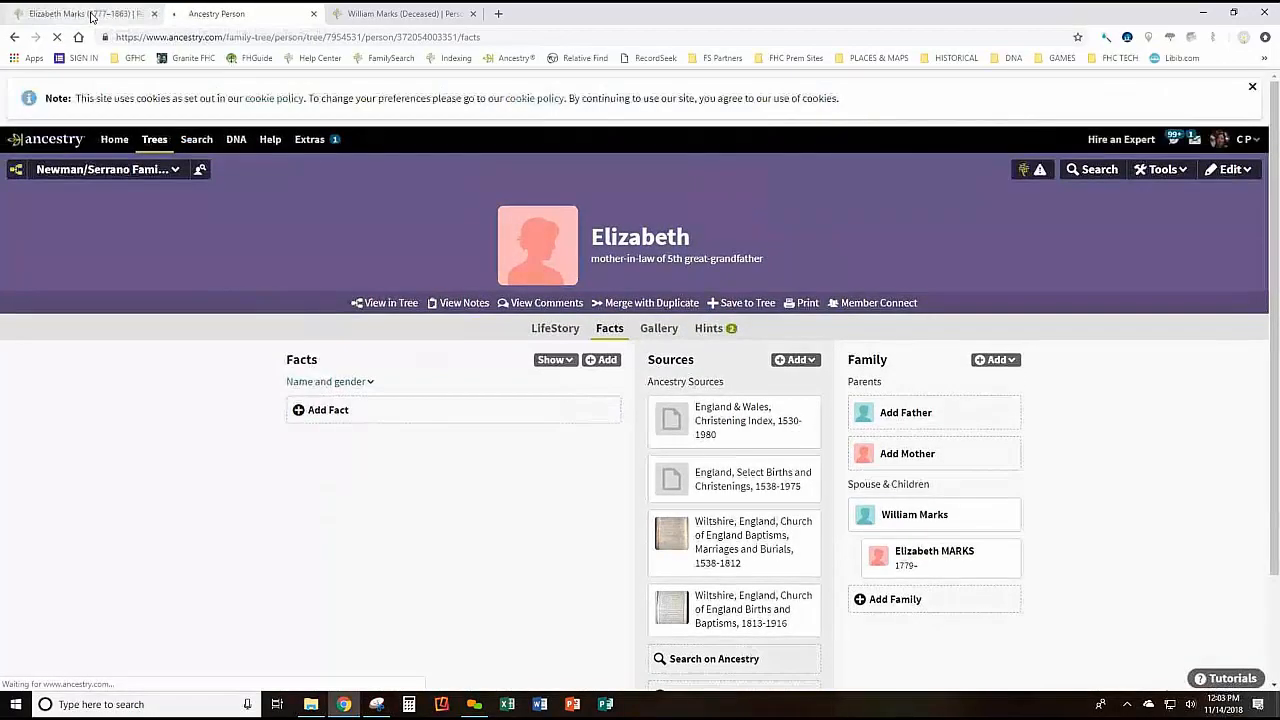
Switch to FamilySearch, reload the 1777–1863 wife's details, and check the parents listed under her family members.
{"action": "left_click", "coordinate": [90, 16]}
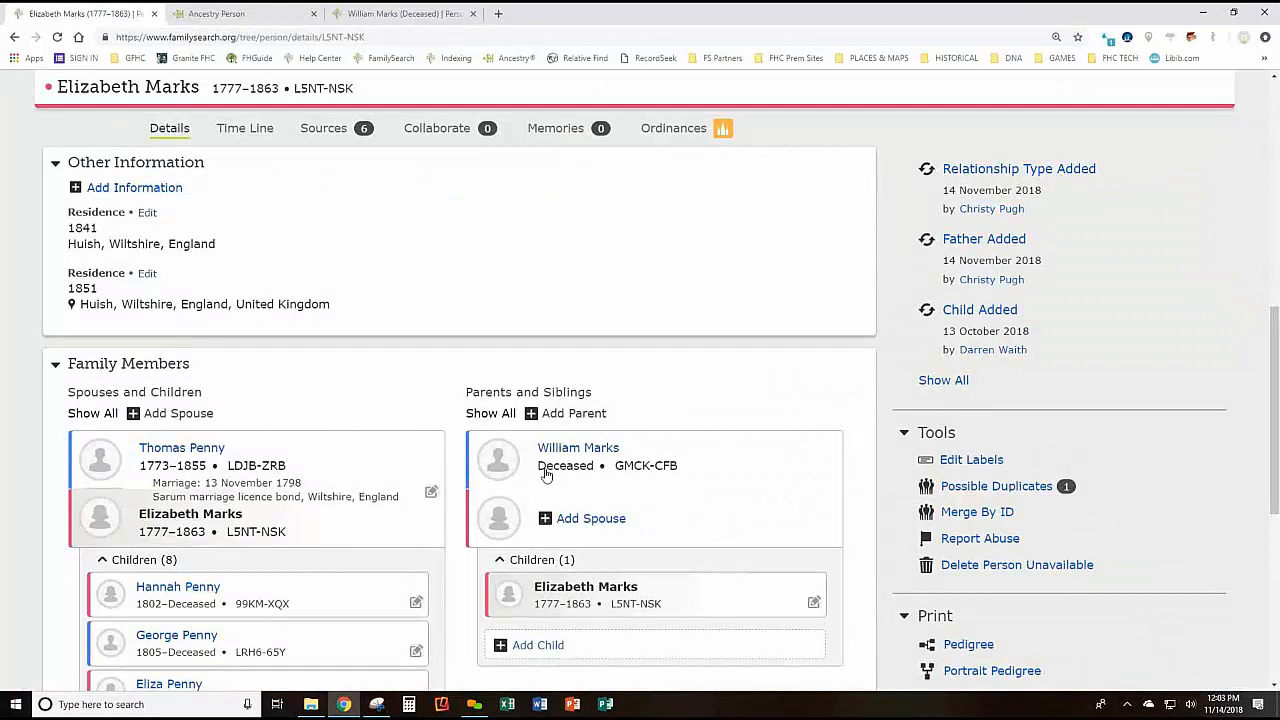
{"action": "left_click", "coordinate": [58, 37]}
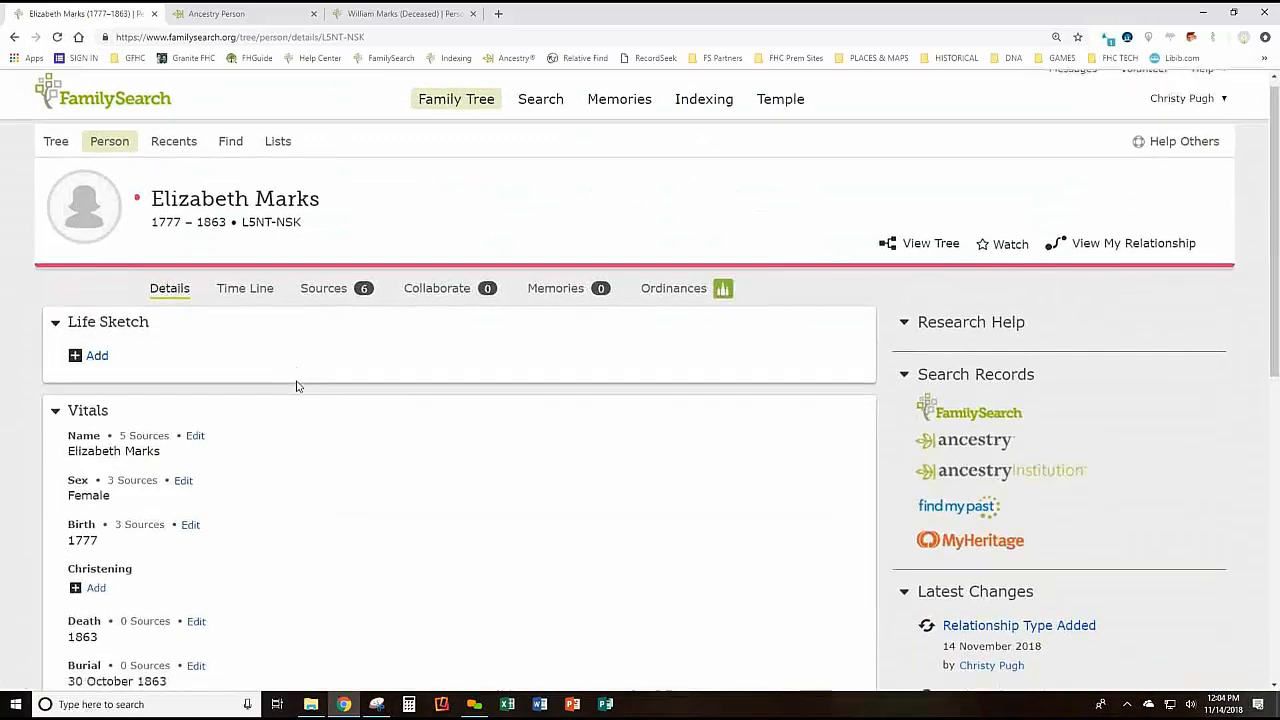
{"action": "scroll", "coordinate": [295, 382], "scroll_direction": "down", "scroll_amount": 2}
{"action": "scroll", "coordinate": [296, 383], "scroll_direction": "down", "scroll_amount": 5}
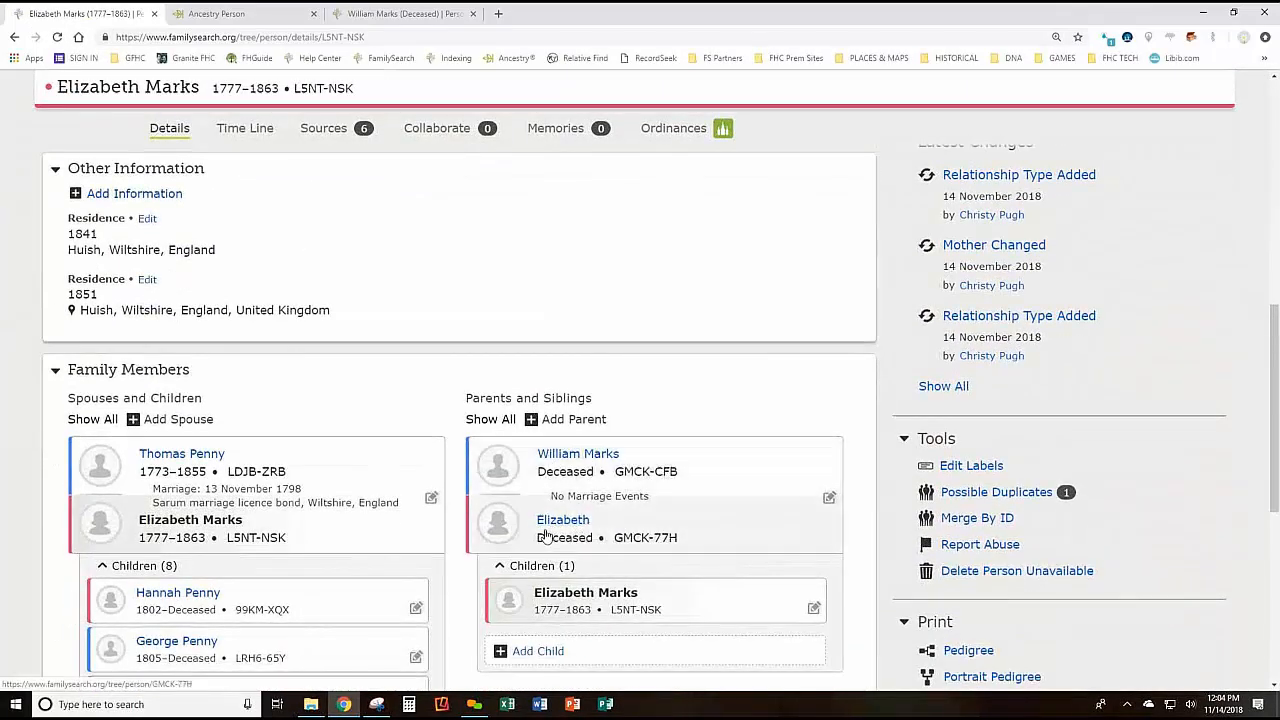
View the summary cards of the wife's father and mother to check their attached sources.
{"action": "left_click", "coordinate": [575, 458]}
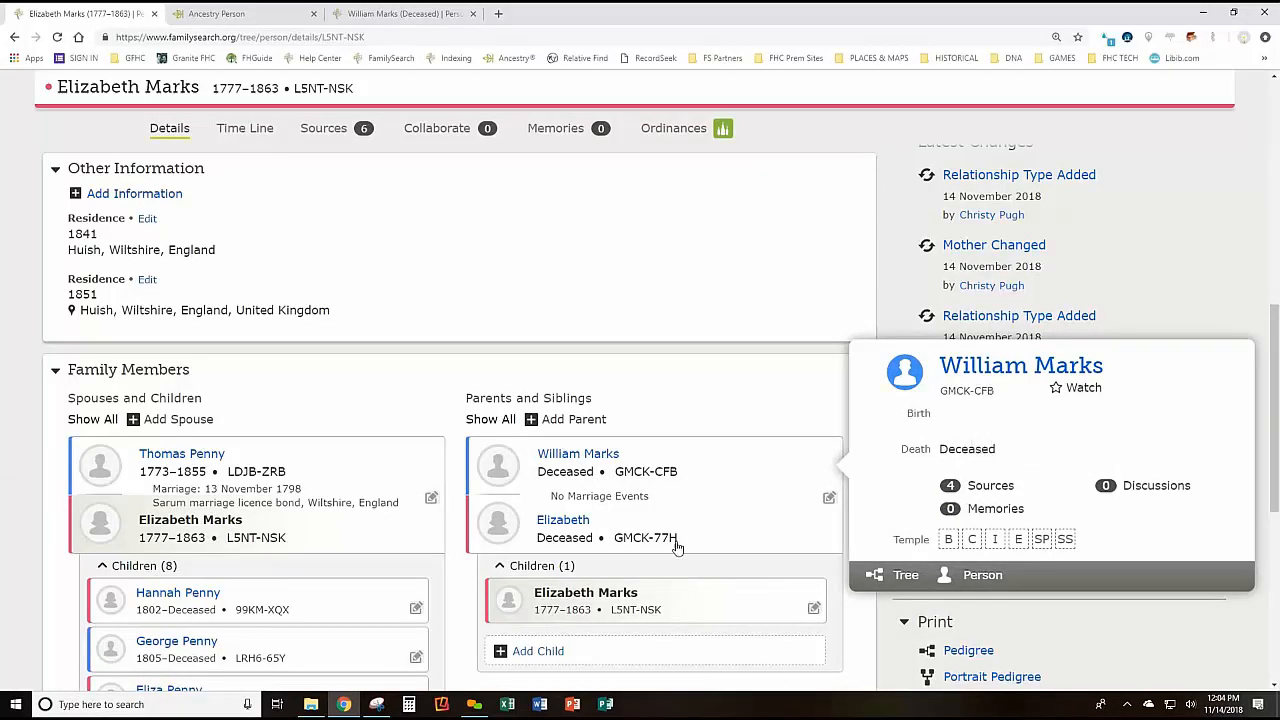
{"action": "left_click", "coordinate": [568, 522]}
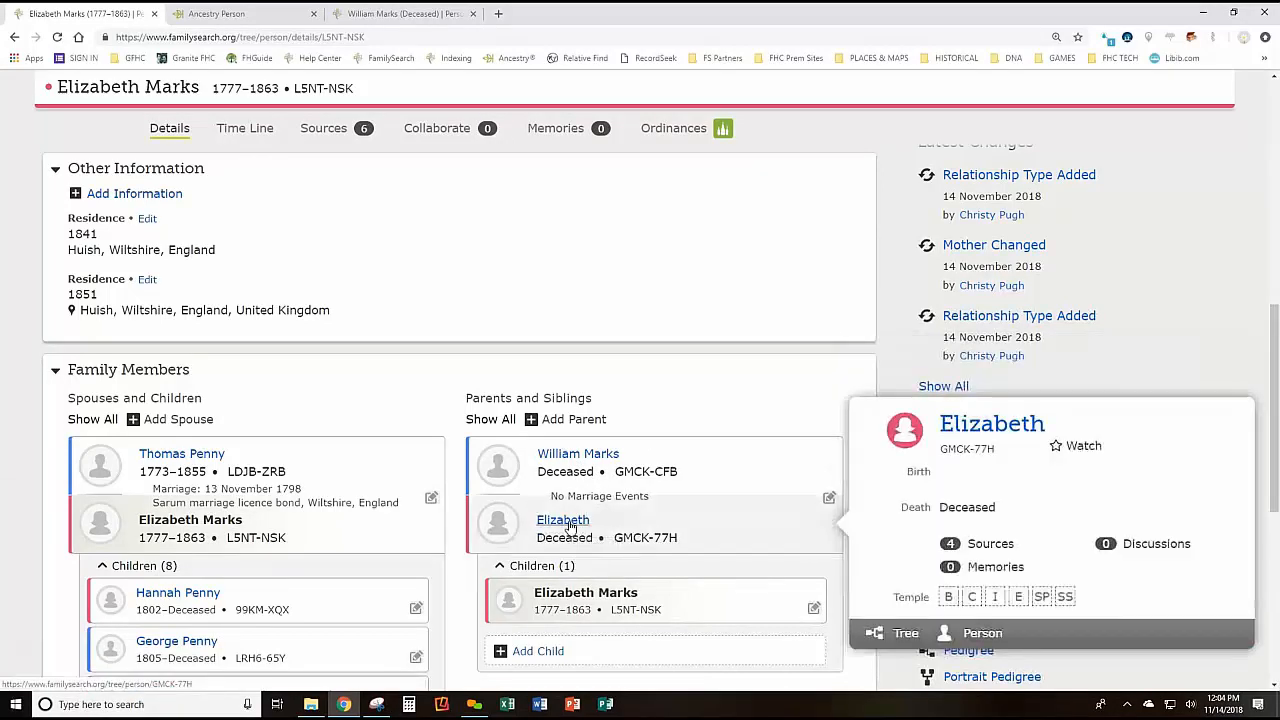
{"action": "left_click", "coordinate": [697, 395]}
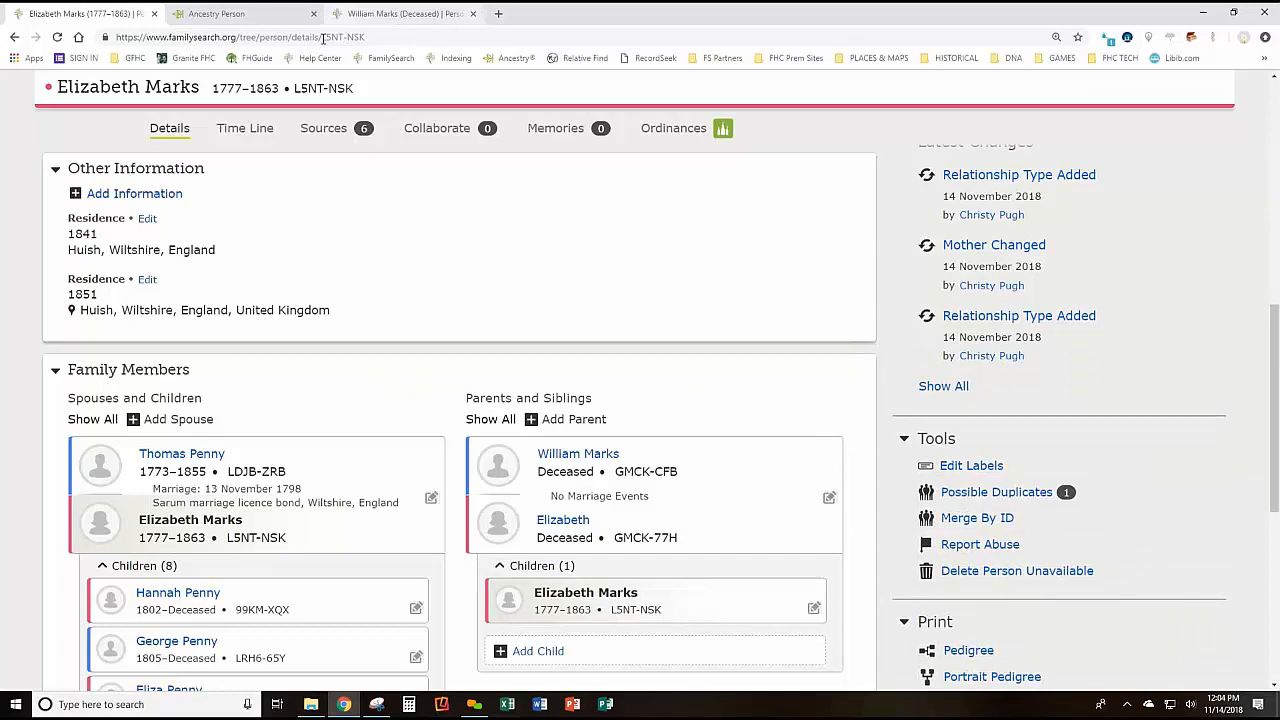
Return to the mother's Ancestry profile and review the FamilySearch options available for her.
{"action": "left_click", "coordinate": [381, 13]}
{"action": "left_click", "coordinate": [235, 13]}
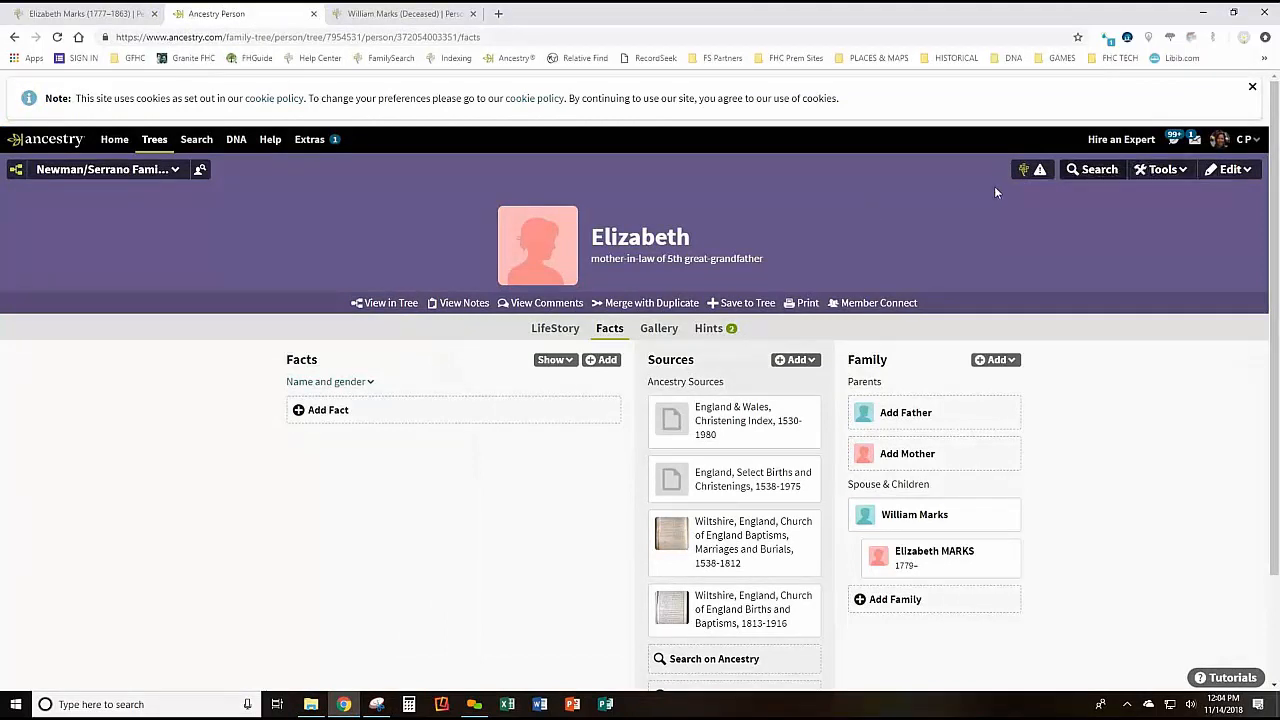
{"action": "left_click", "coordinate": [1024, 169]}
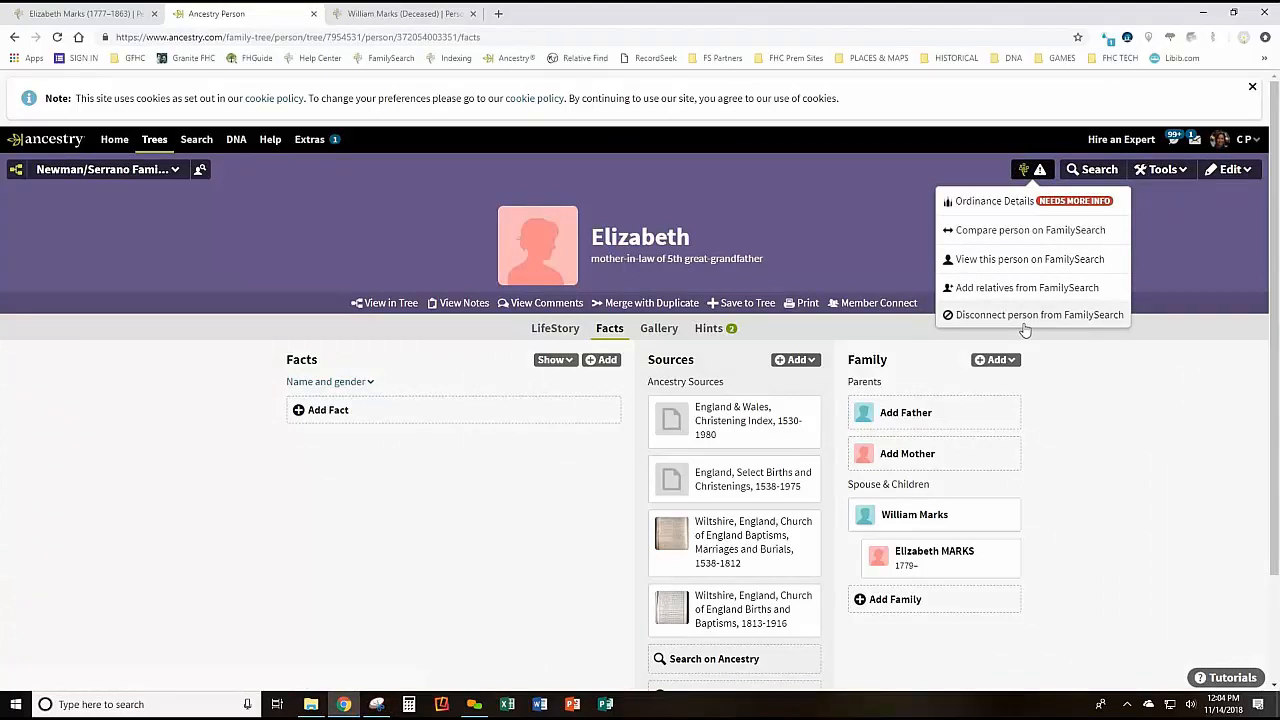
{"action": "left_click", "coordinate": [889, 194]}
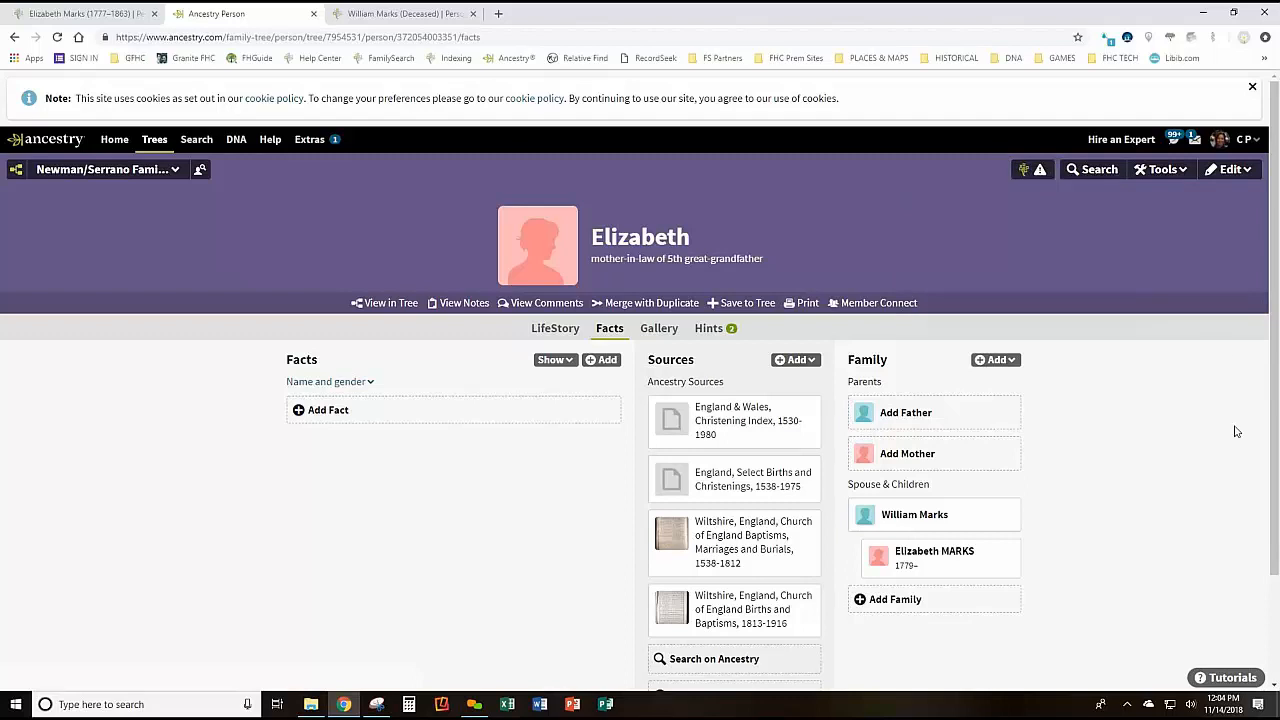
{"action": "scroll", "coordinate": [1203, 444], "scroll_direction": "down", "scroll_amount": 2}
{"action": "scroll", "coordinate": [1200, 443], "scroll_direction": "up", "scroll_amount": 2}
{"action": "left_click", "coordinate": [842, 49]}
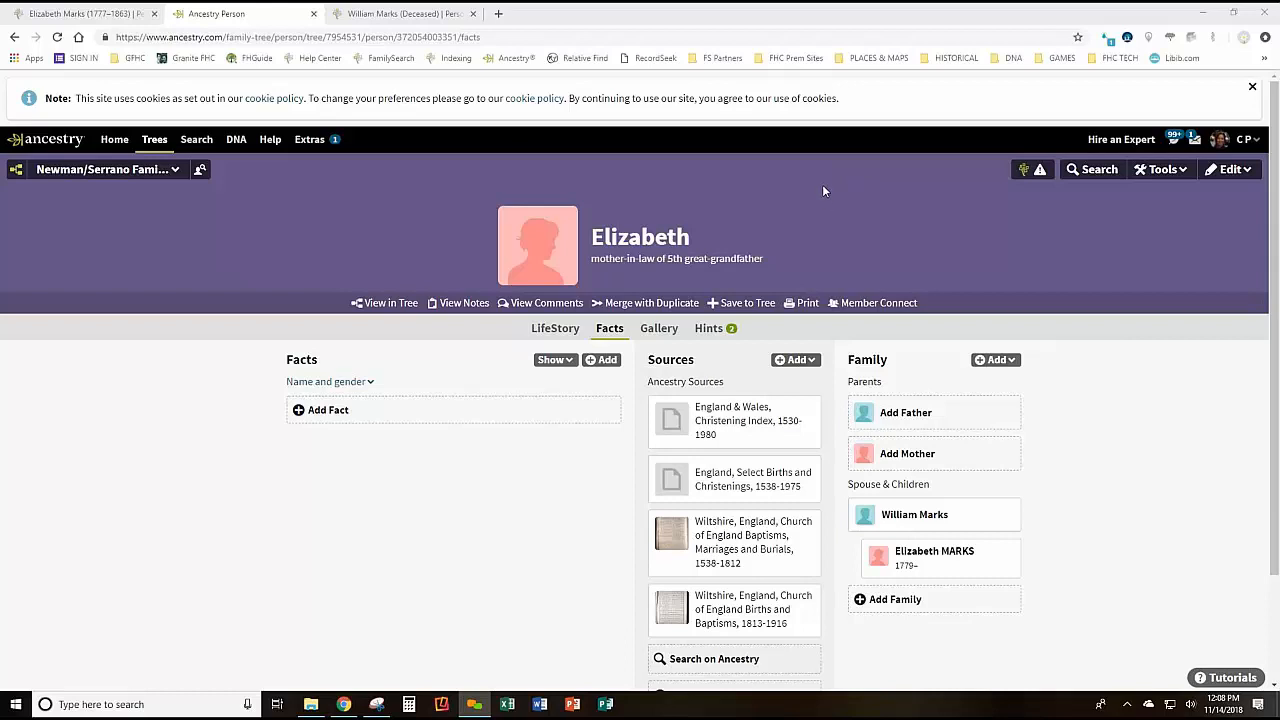